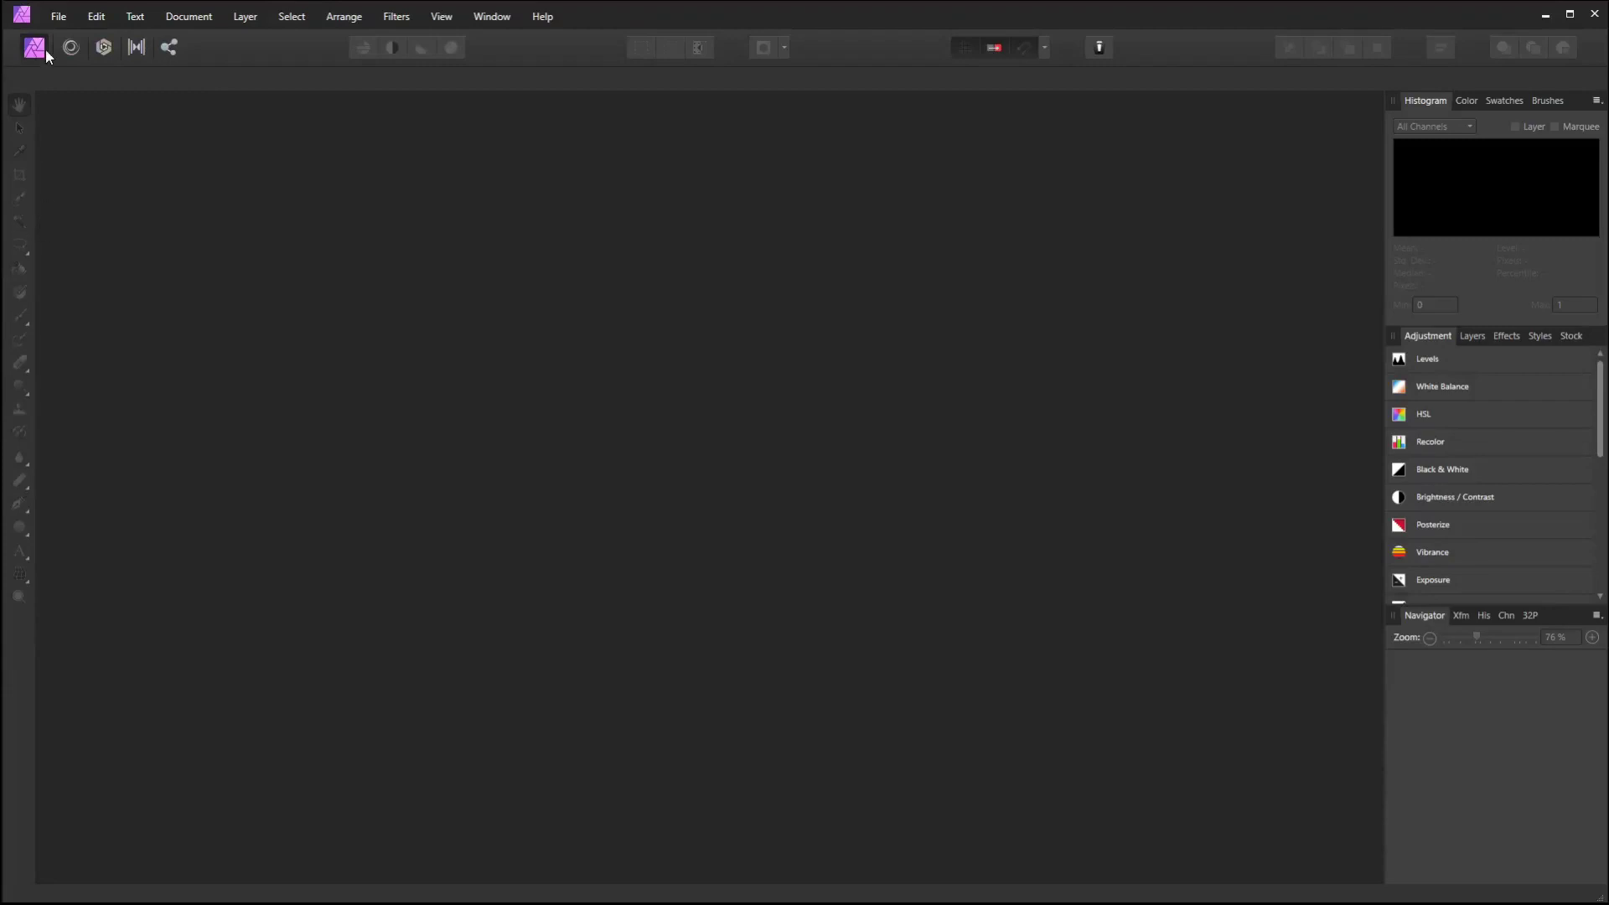
Create a new document 700 px wide and 700 px high
{"action": "left_click", "coordinate": [58, 18]}
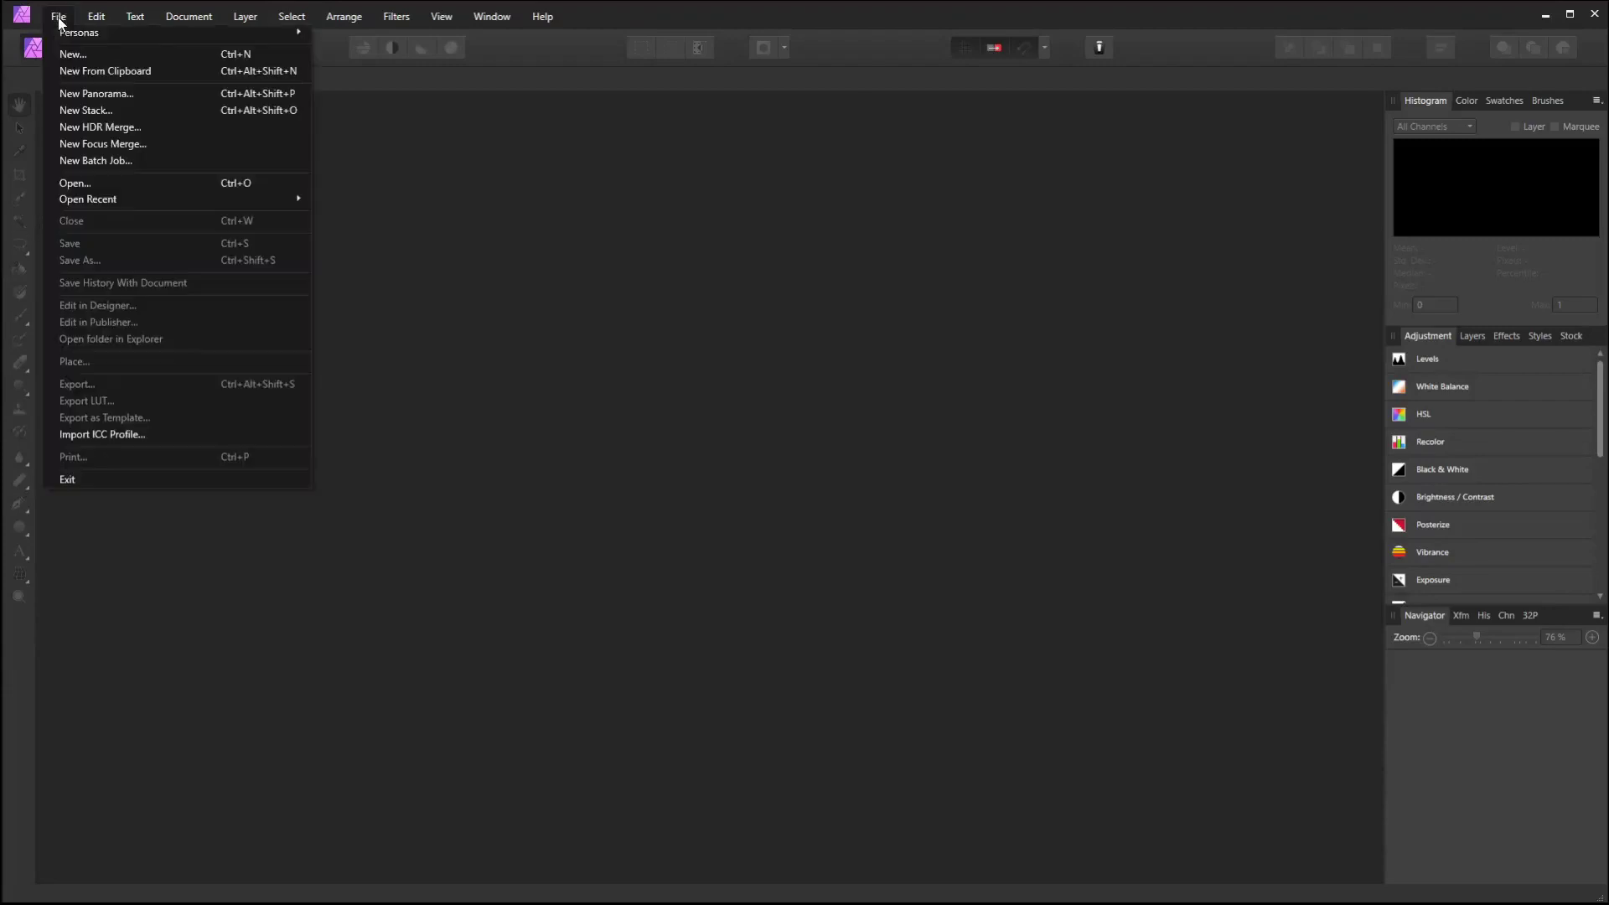
{"action": "left_click", "coordinate": [86, 54]}
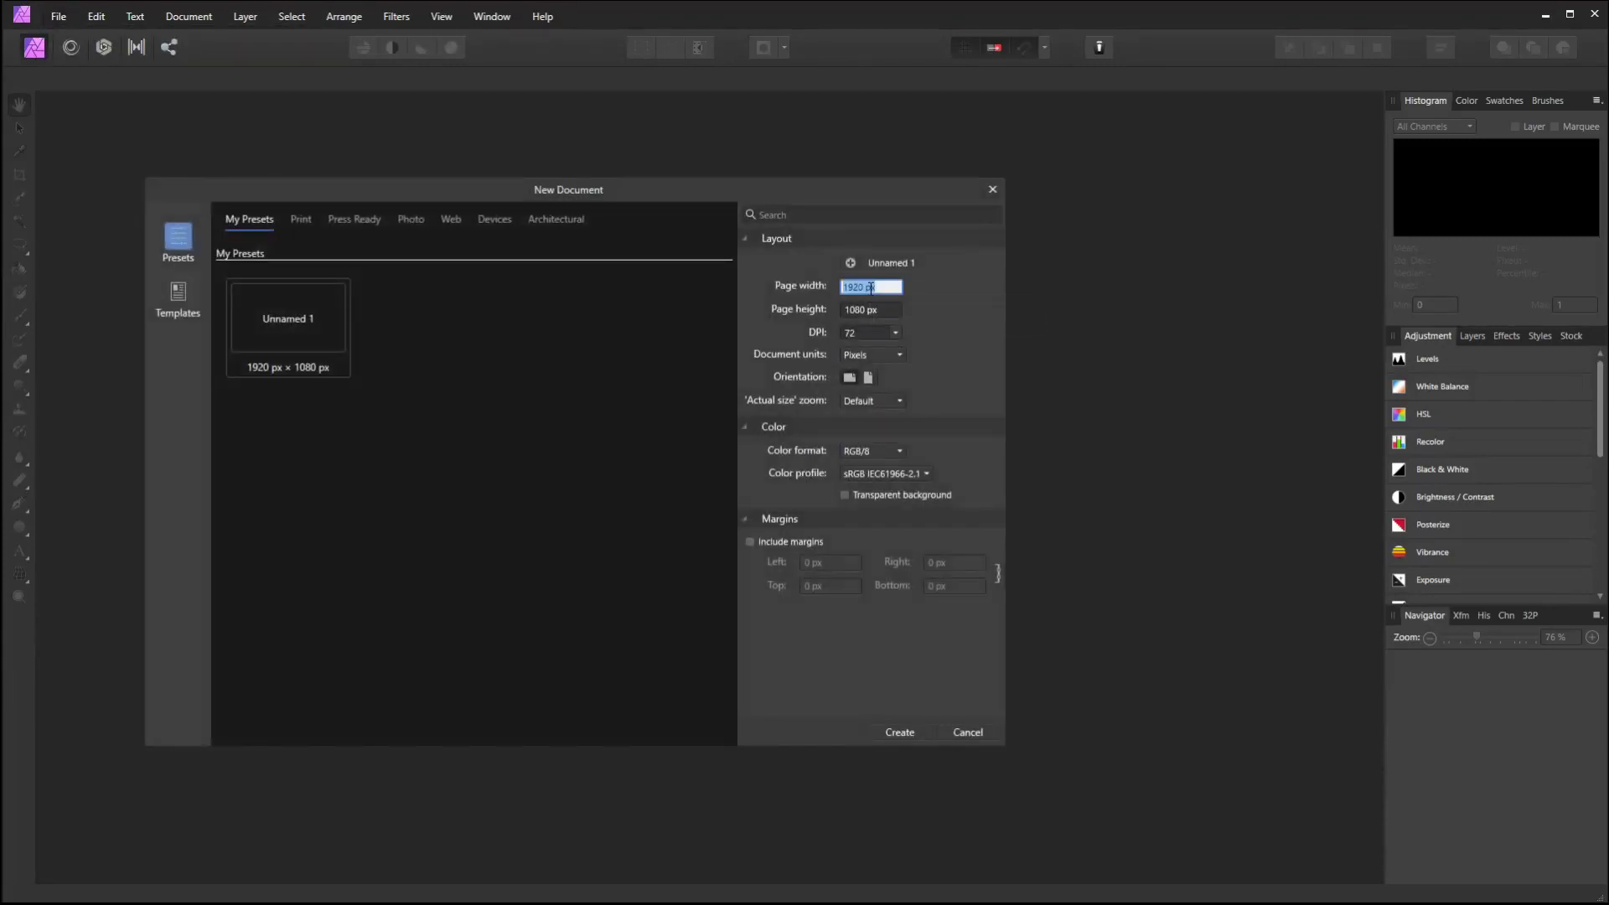
{"action": "type", "text": "700"}
{"action": "key", "text": "Tab"}
{"action": "type", "text": "70"}
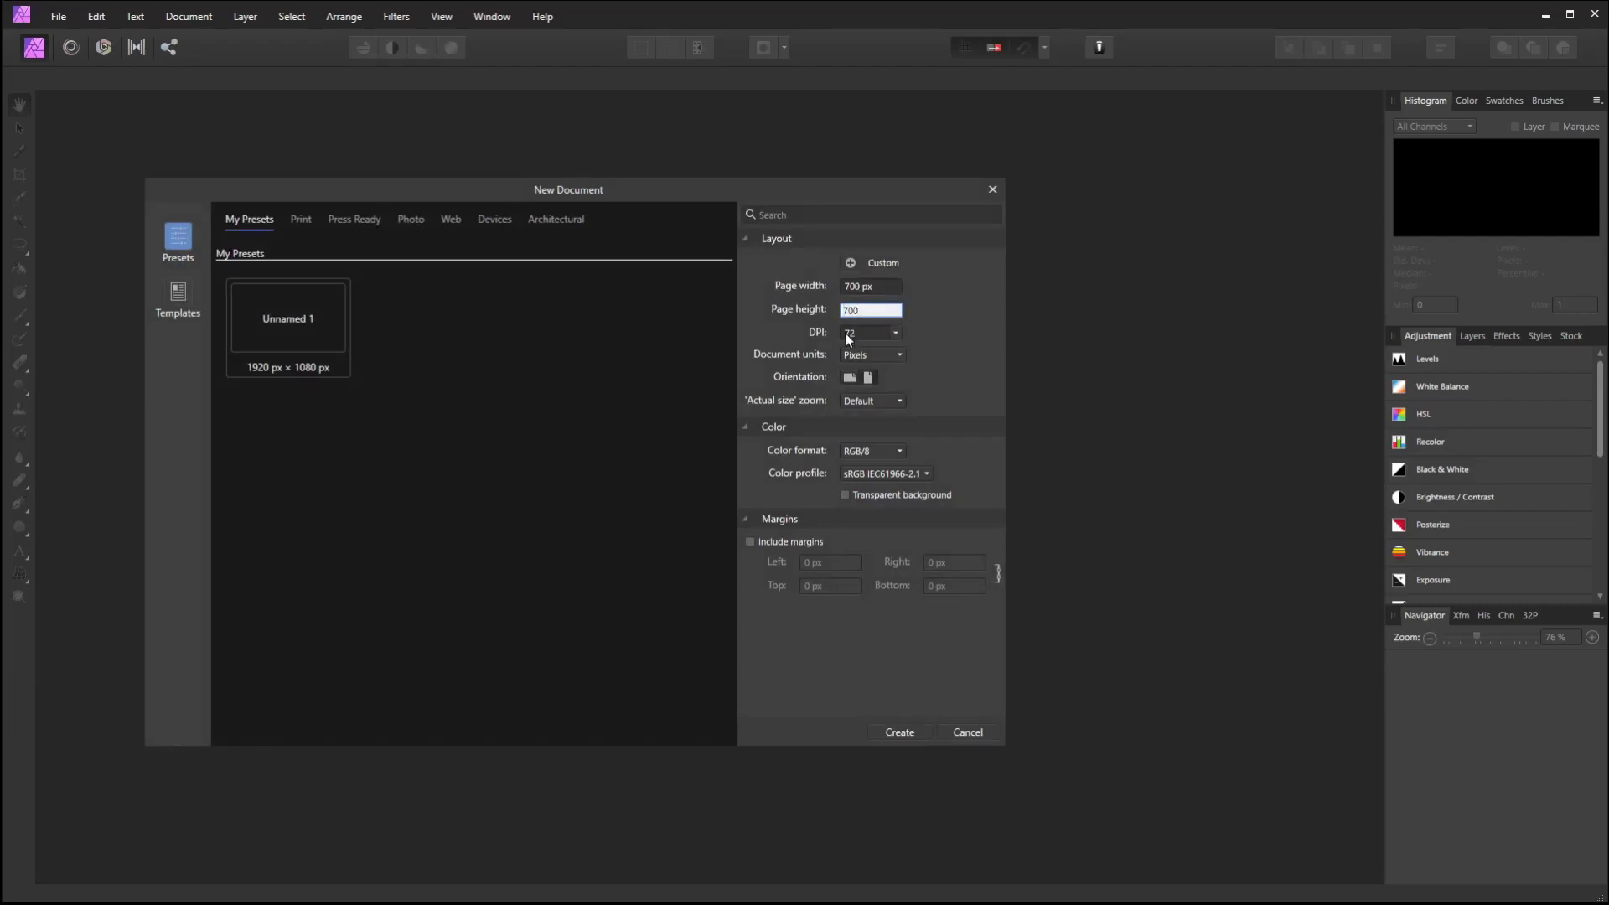
{"action": "left_click", "coordinate": [900, 734]}
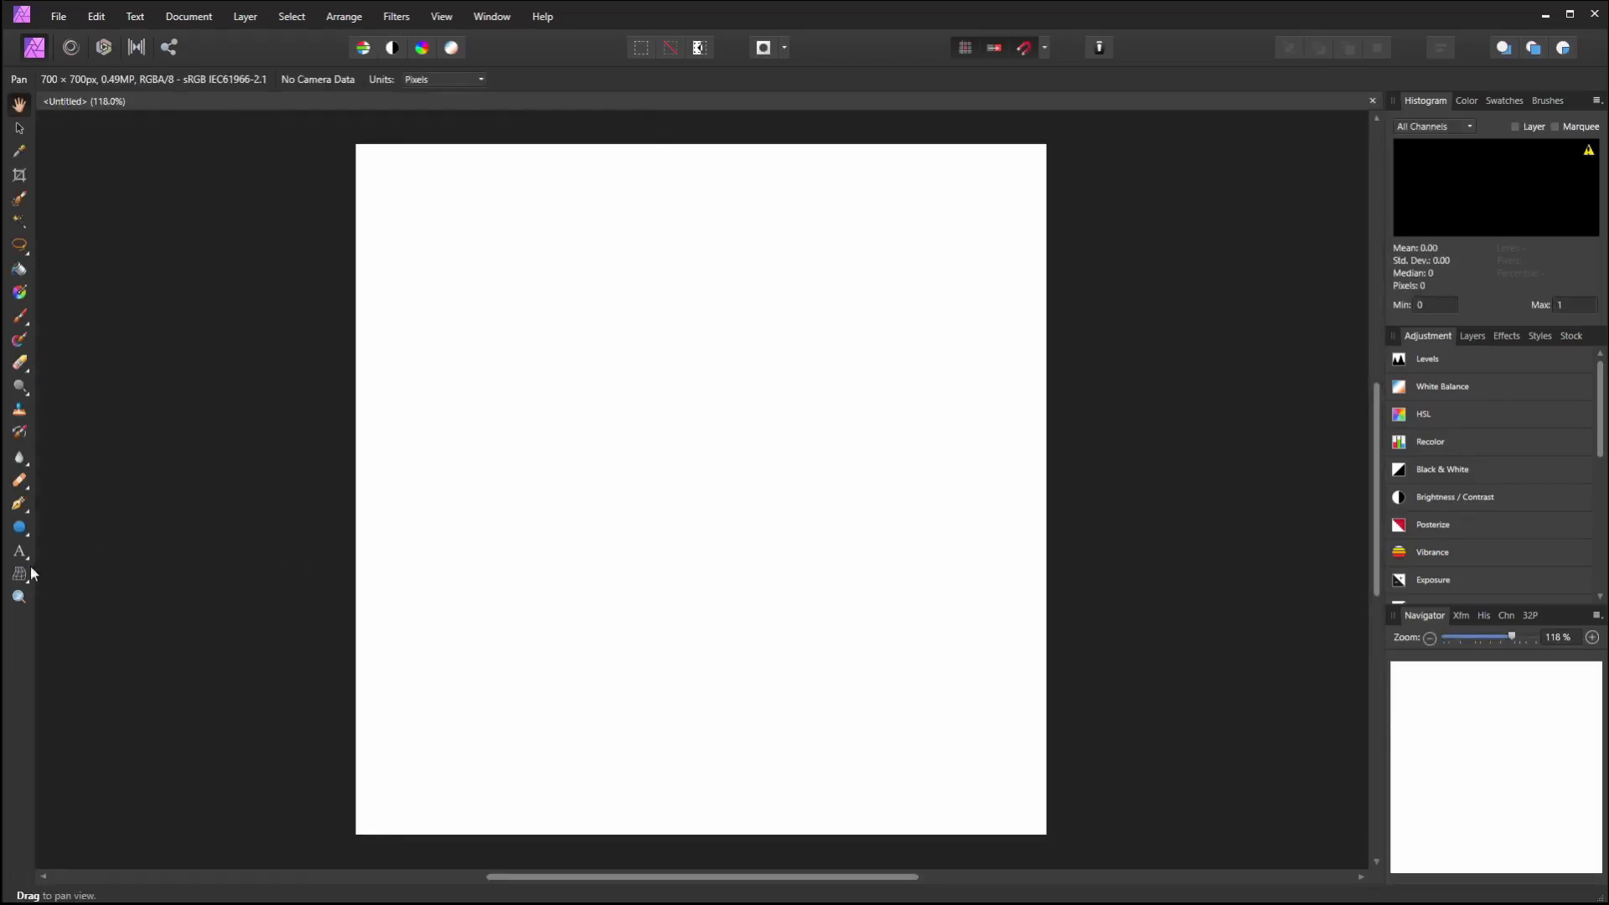
Add the centre-aligned artistic text "flow" at 144 pt in the middle of the page
{"action": "left_click", "coordinate": [20, 552]}
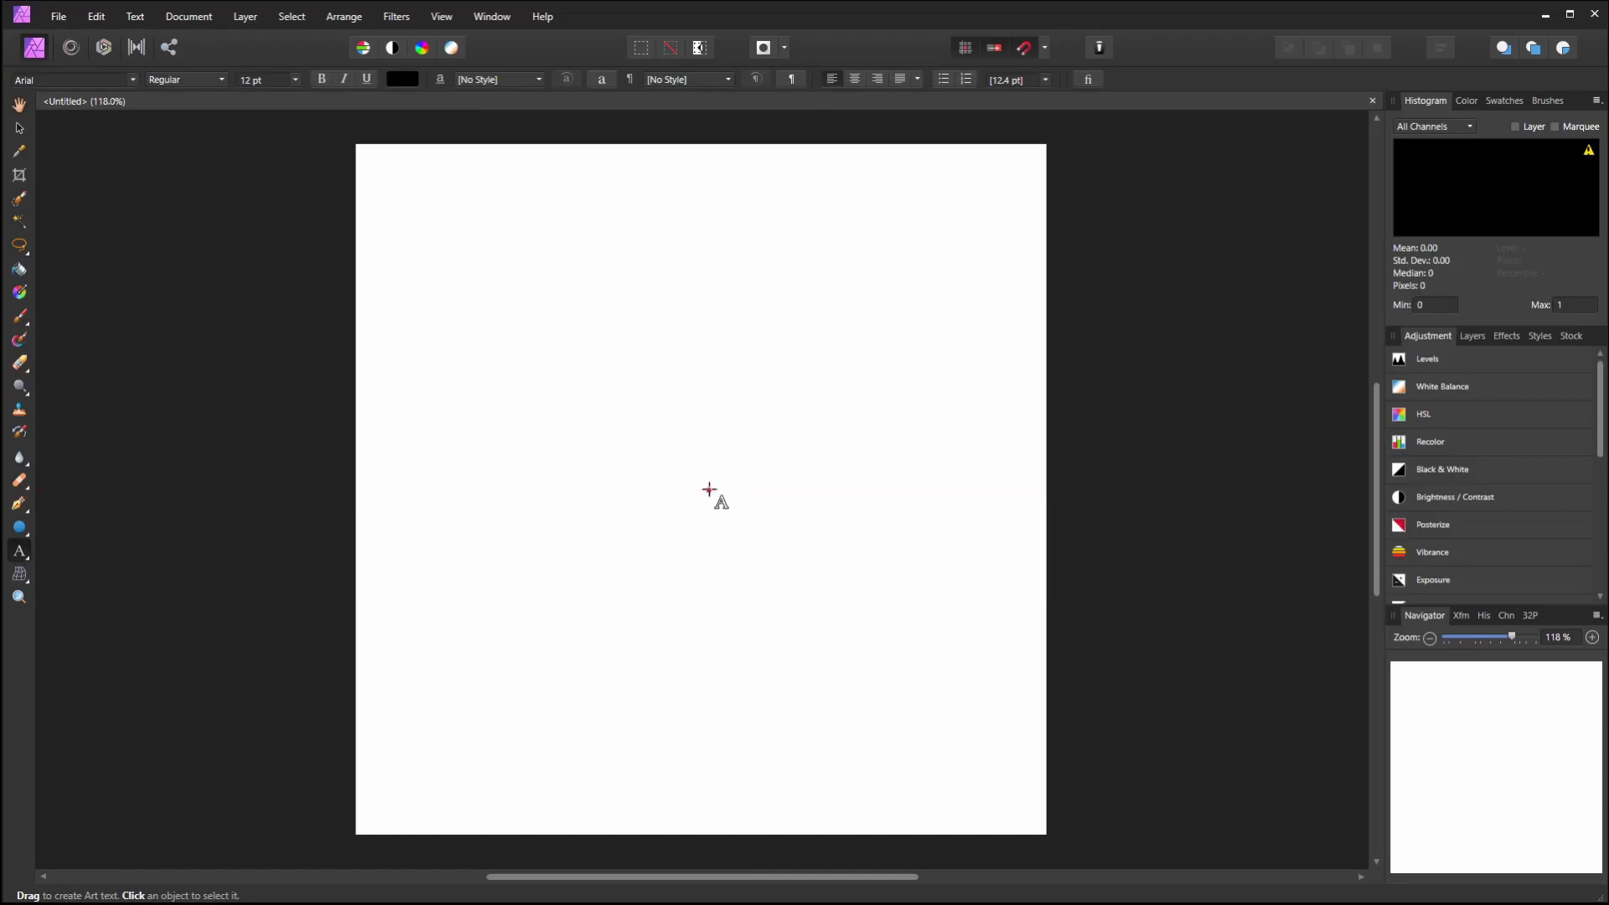
{"action": "left_click", "coordinate": [713, 490]}
{"action": "left_click", "coordinate": [856, 81]}
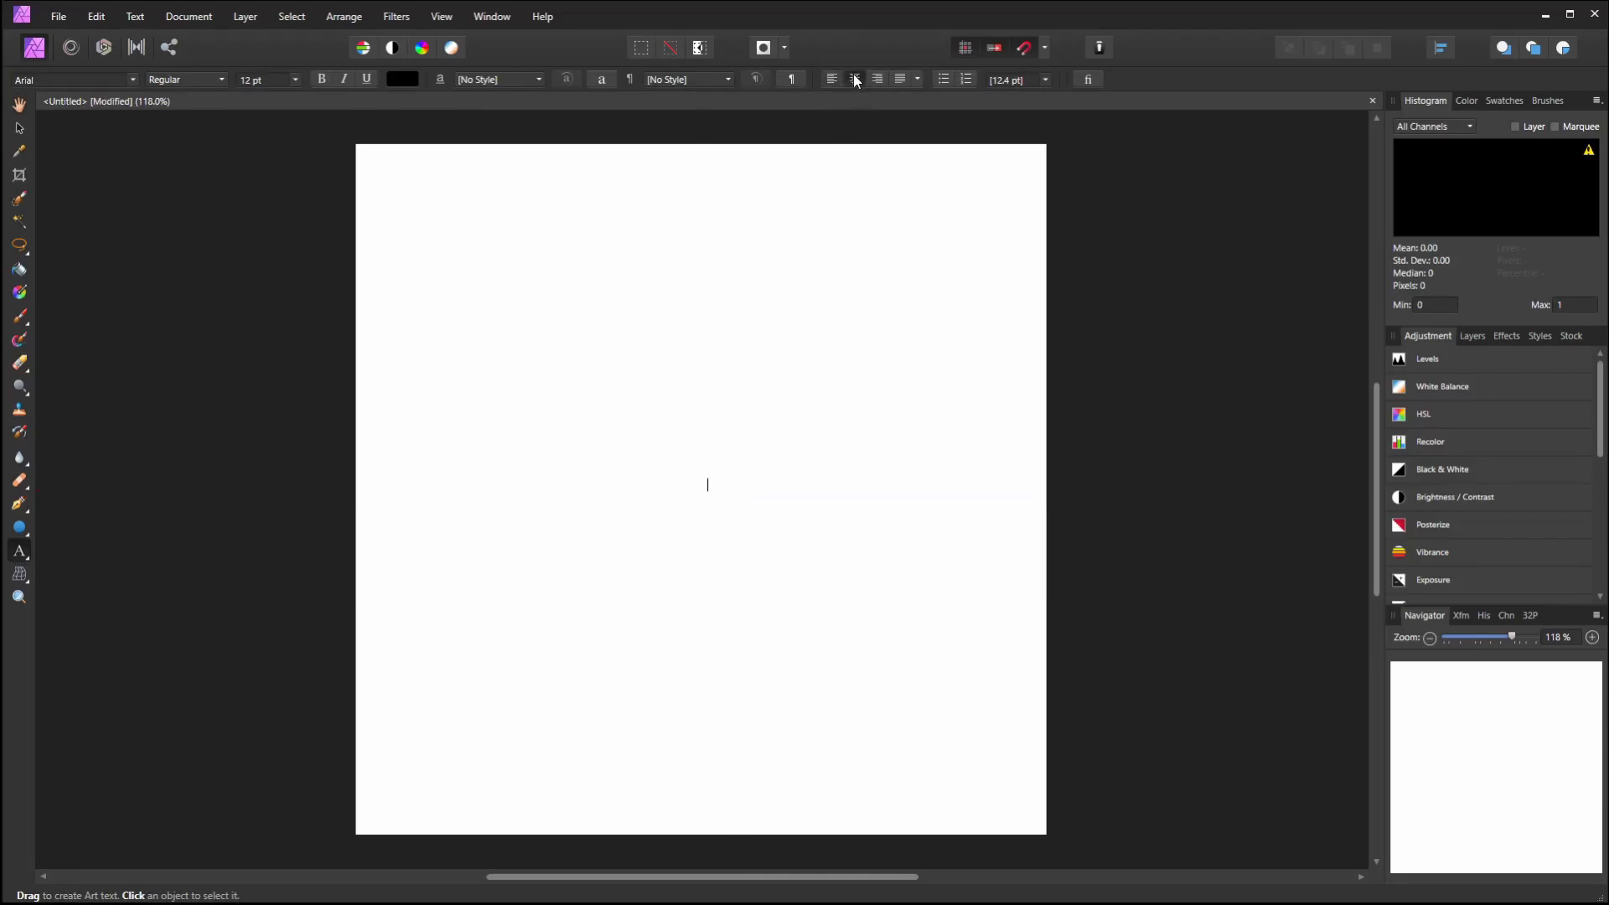
{"action": "left_click", "coordinate": [297, 82]}
{"action": "left_click", "coordinate": [263, 368]}
{"action": "type", "text": "flow"}
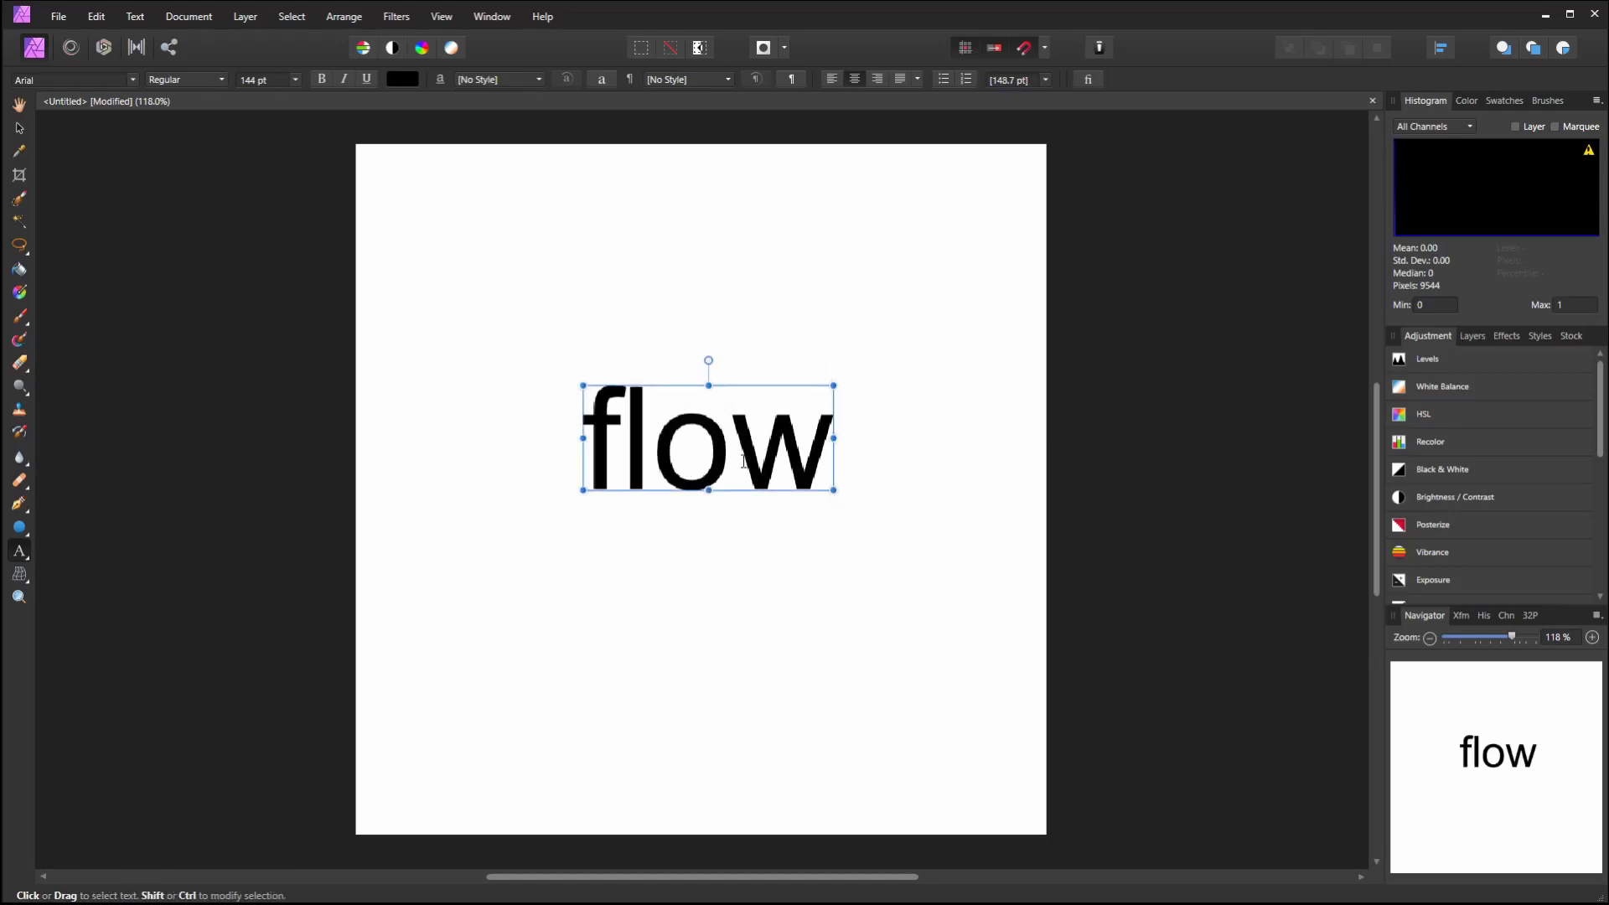
Enlarge the "flow" text proportionally to about 385 pt, nearly the page width, and centre it horizontally on the page
{"action": "key", "text": "ctrl+1"}
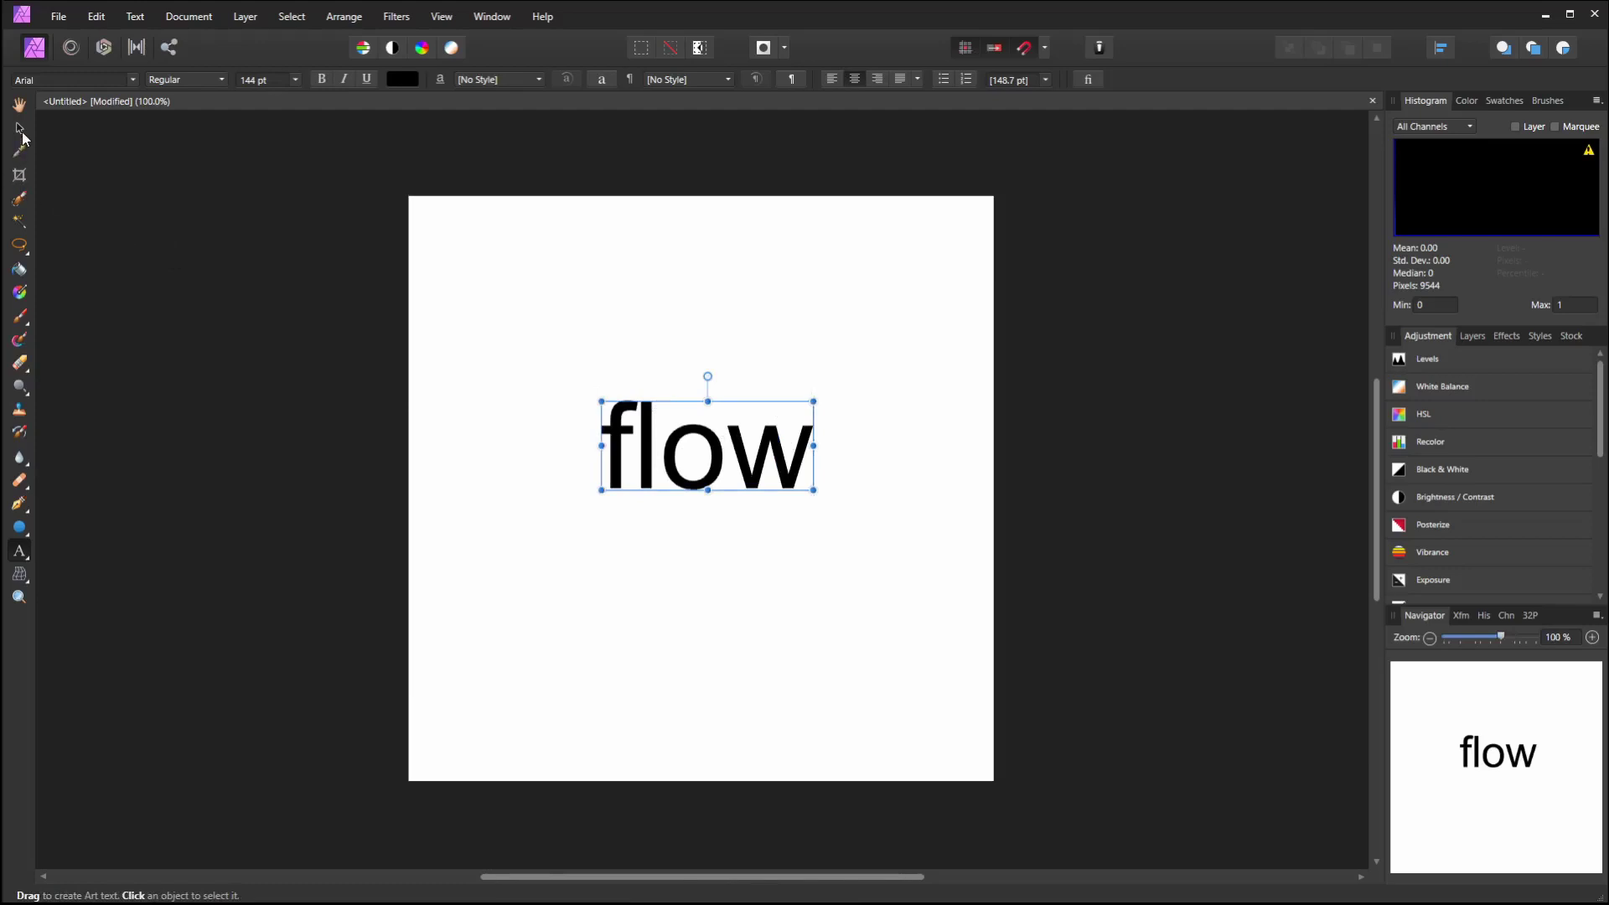
{"action": "left_click", "coordinate": [19, 129]}
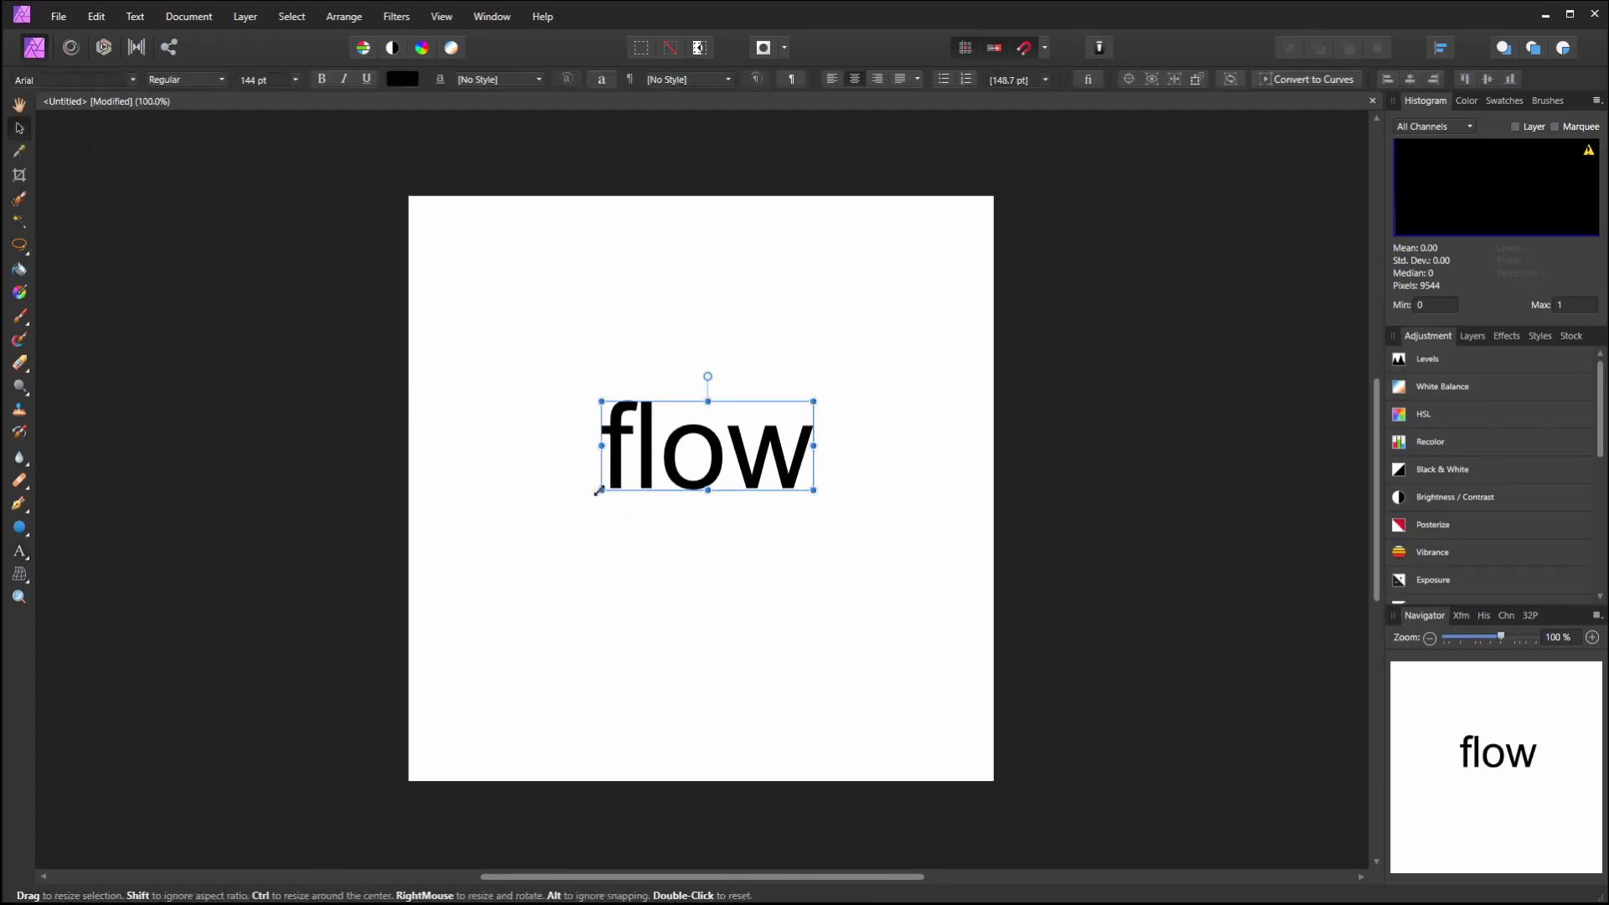
{"action": "left_click_drag", "start_coordinate": [600, 490], "coordinate": [418, 559]}
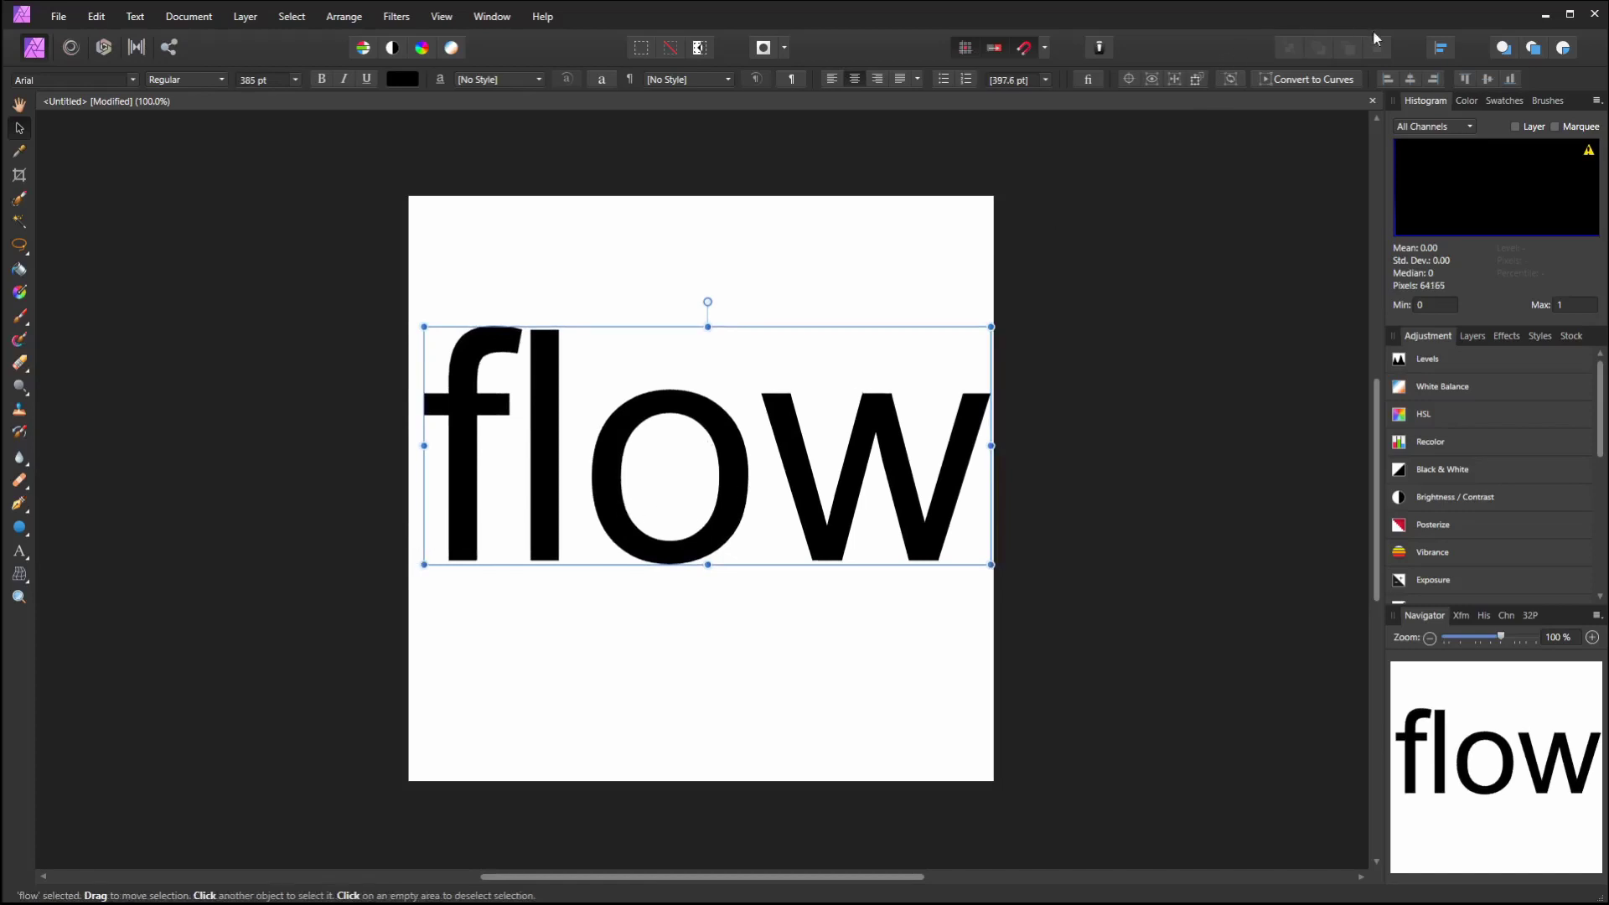
{"action": "left_click", "coordinate": [1440, 51]}
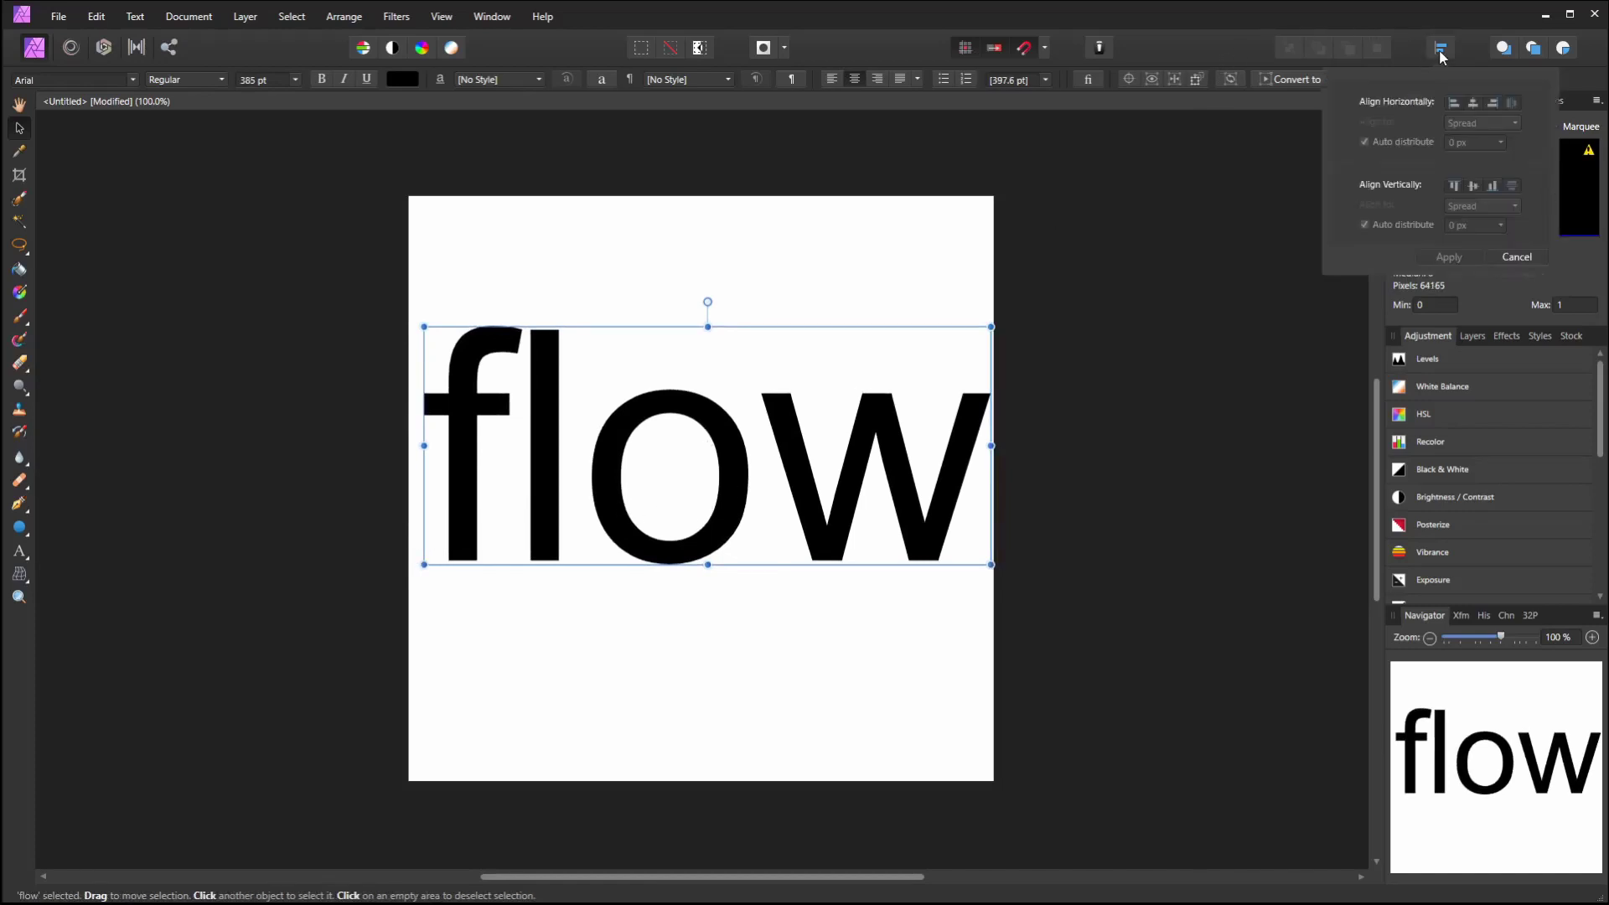
{"action": "left_click", "coordinate": [1475, 101]}
{"action": "left_click", "coordinate": [1032, 350]}
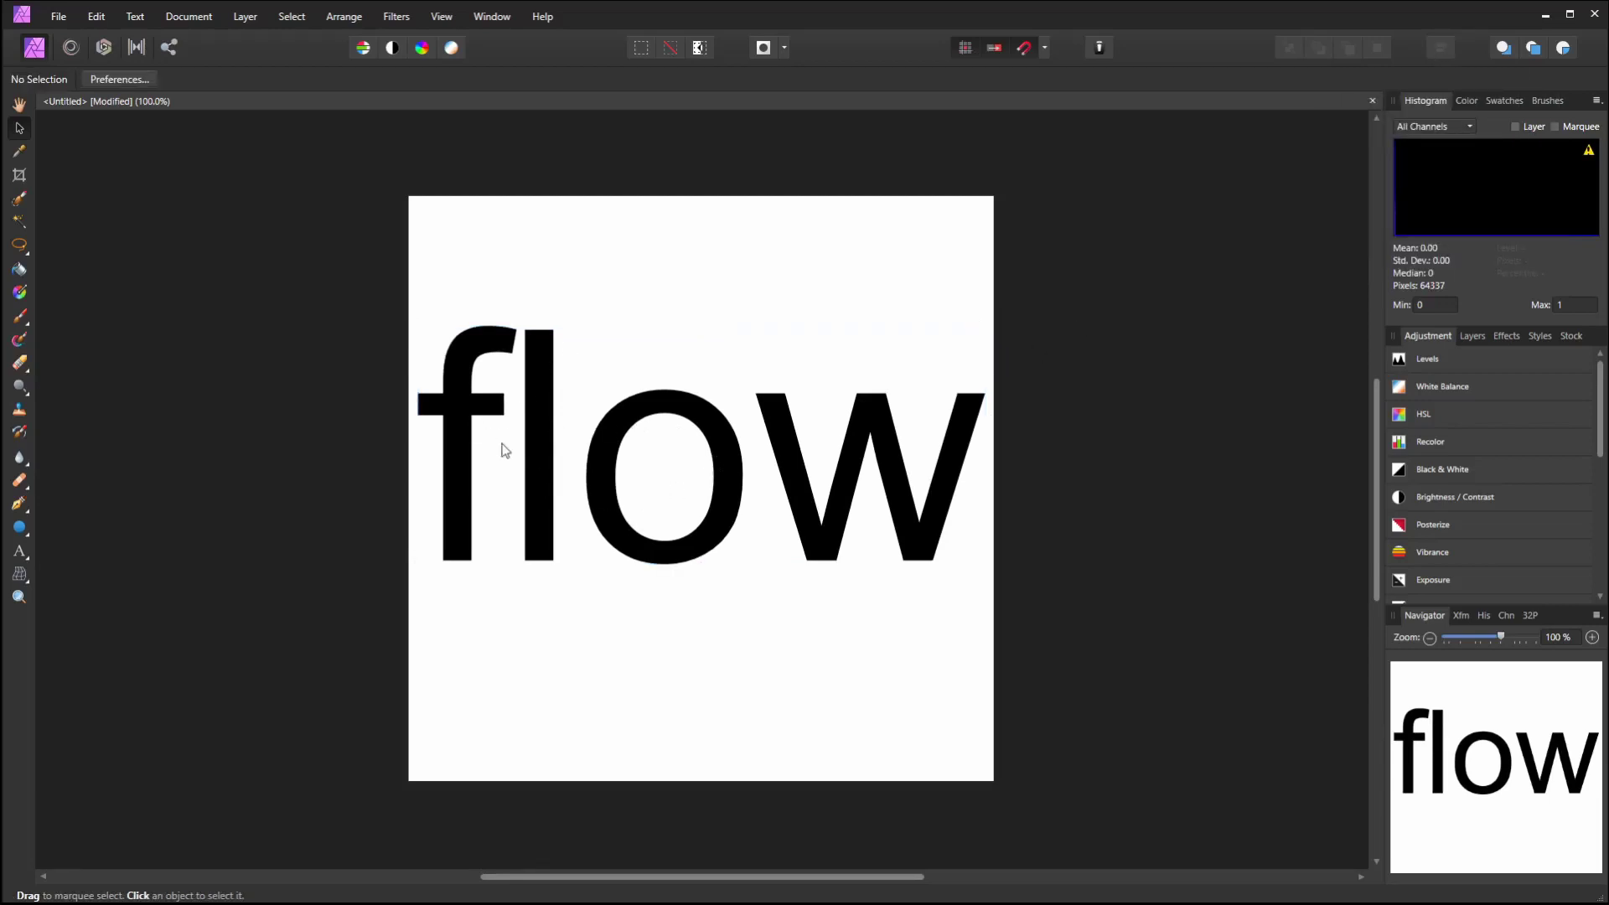
Change the font of the "flow" text to Aristotelica Display Trial
{"action": "left_click", "coordinate": [537, 448]}
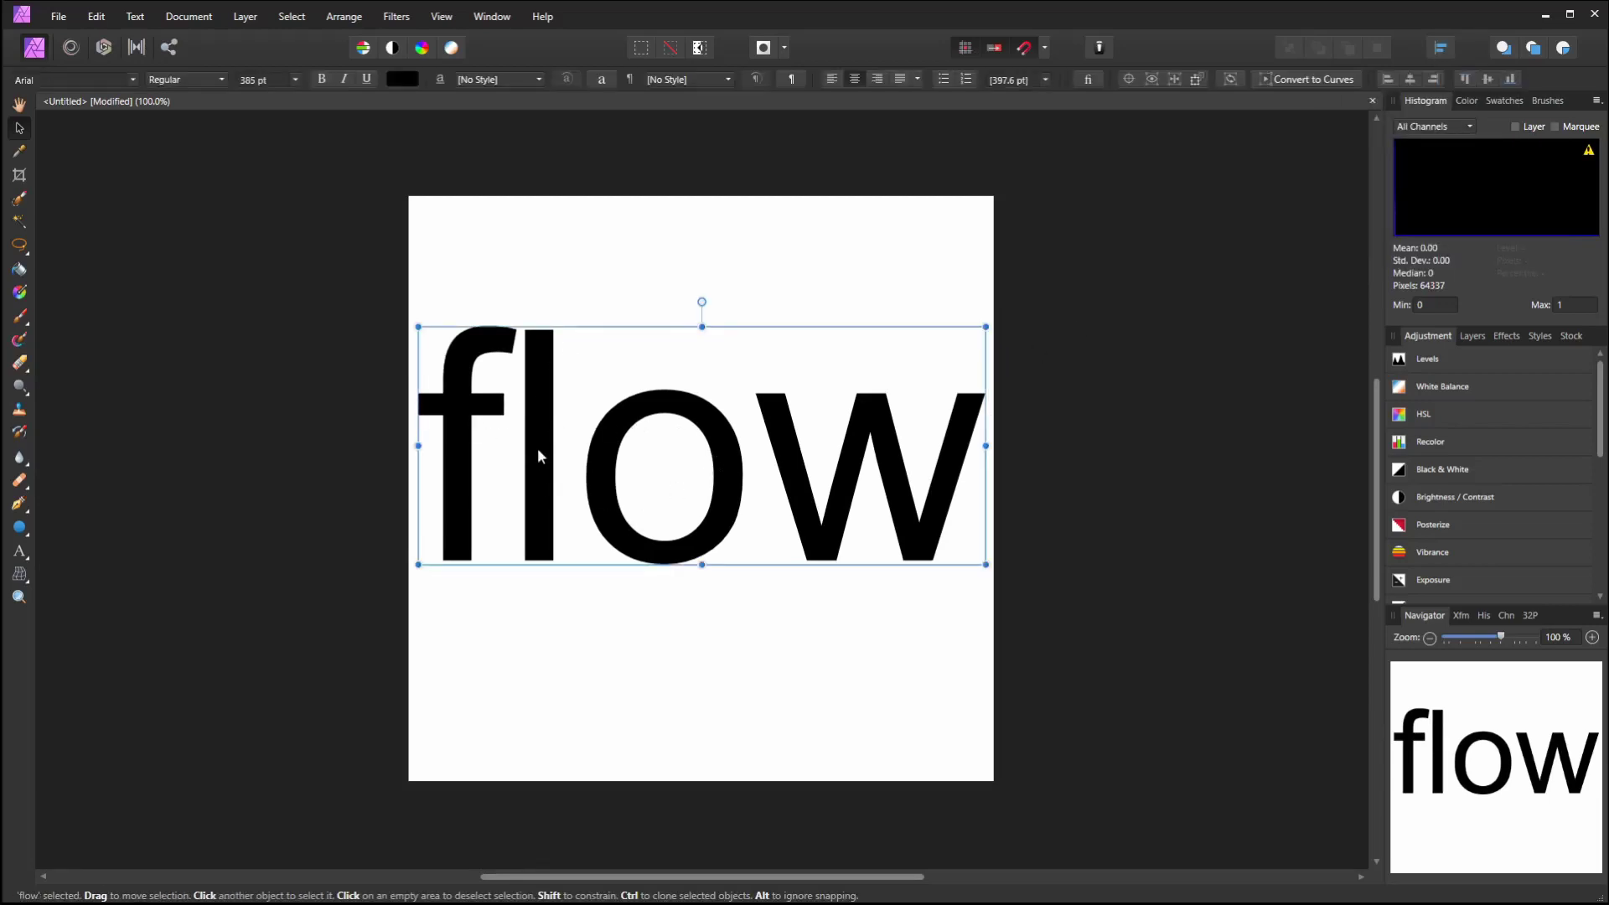
{"action": "left_click", "coordinate": [132, 80]}
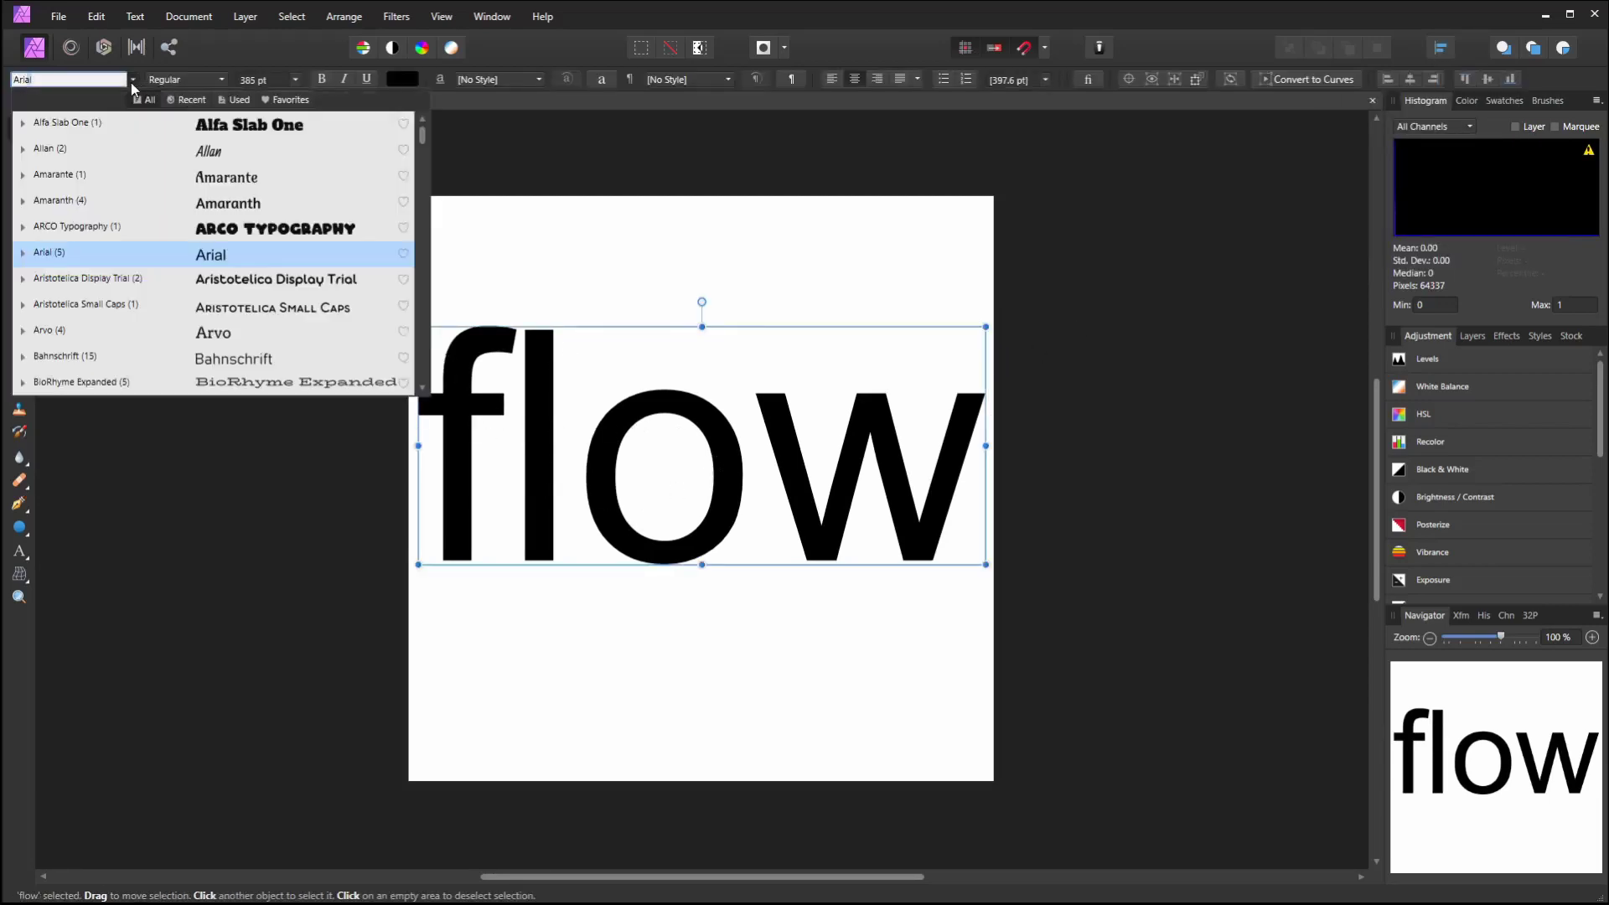
{"action": "left_click", "coordinate": [250, 285]}
{"action": "left_click", "coordinate": [653, 607]}
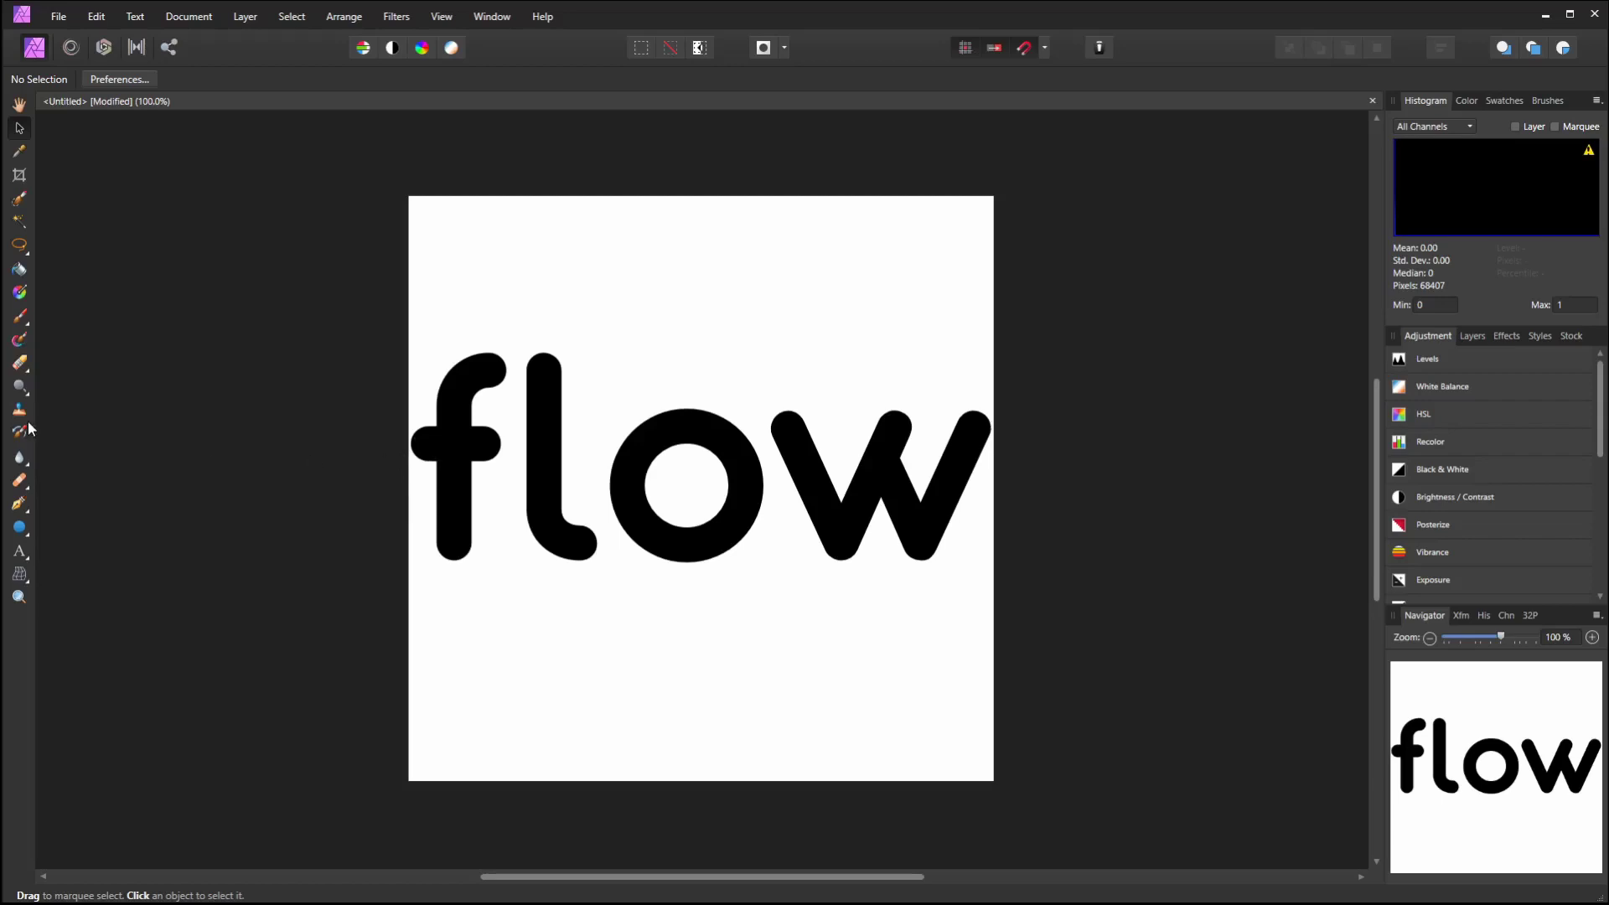
Apply an elliptical gradient fill to the "flow" text with the Gradient tool
{"action": "left_click", "coordinate": [530, 460]}
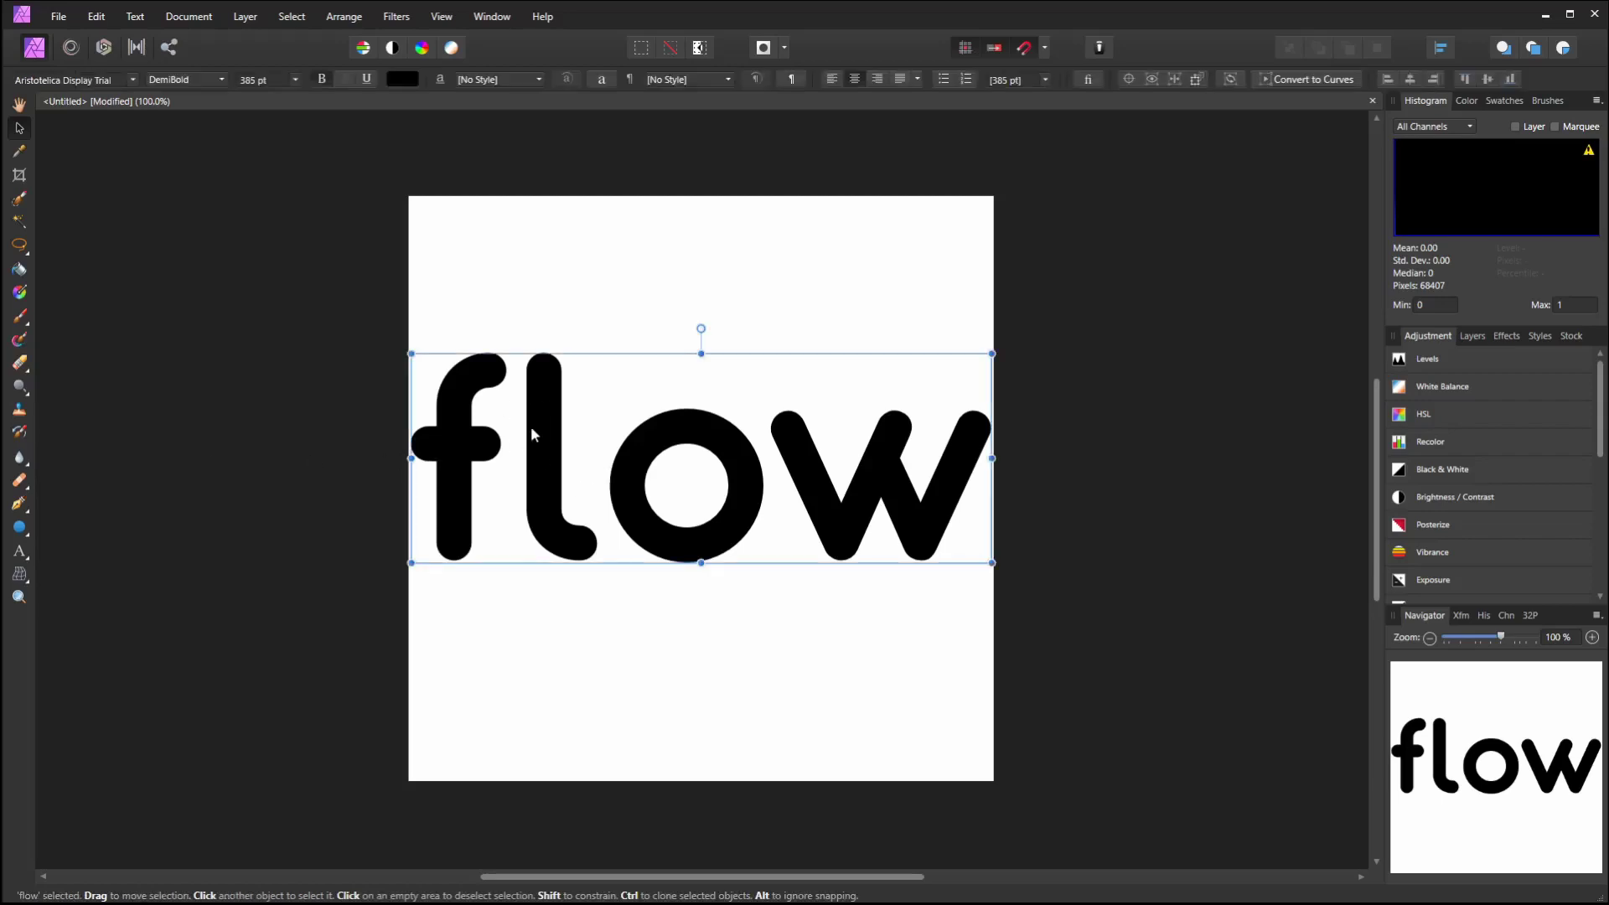
{"action": "left_click", "coordinate": [19, 292]}
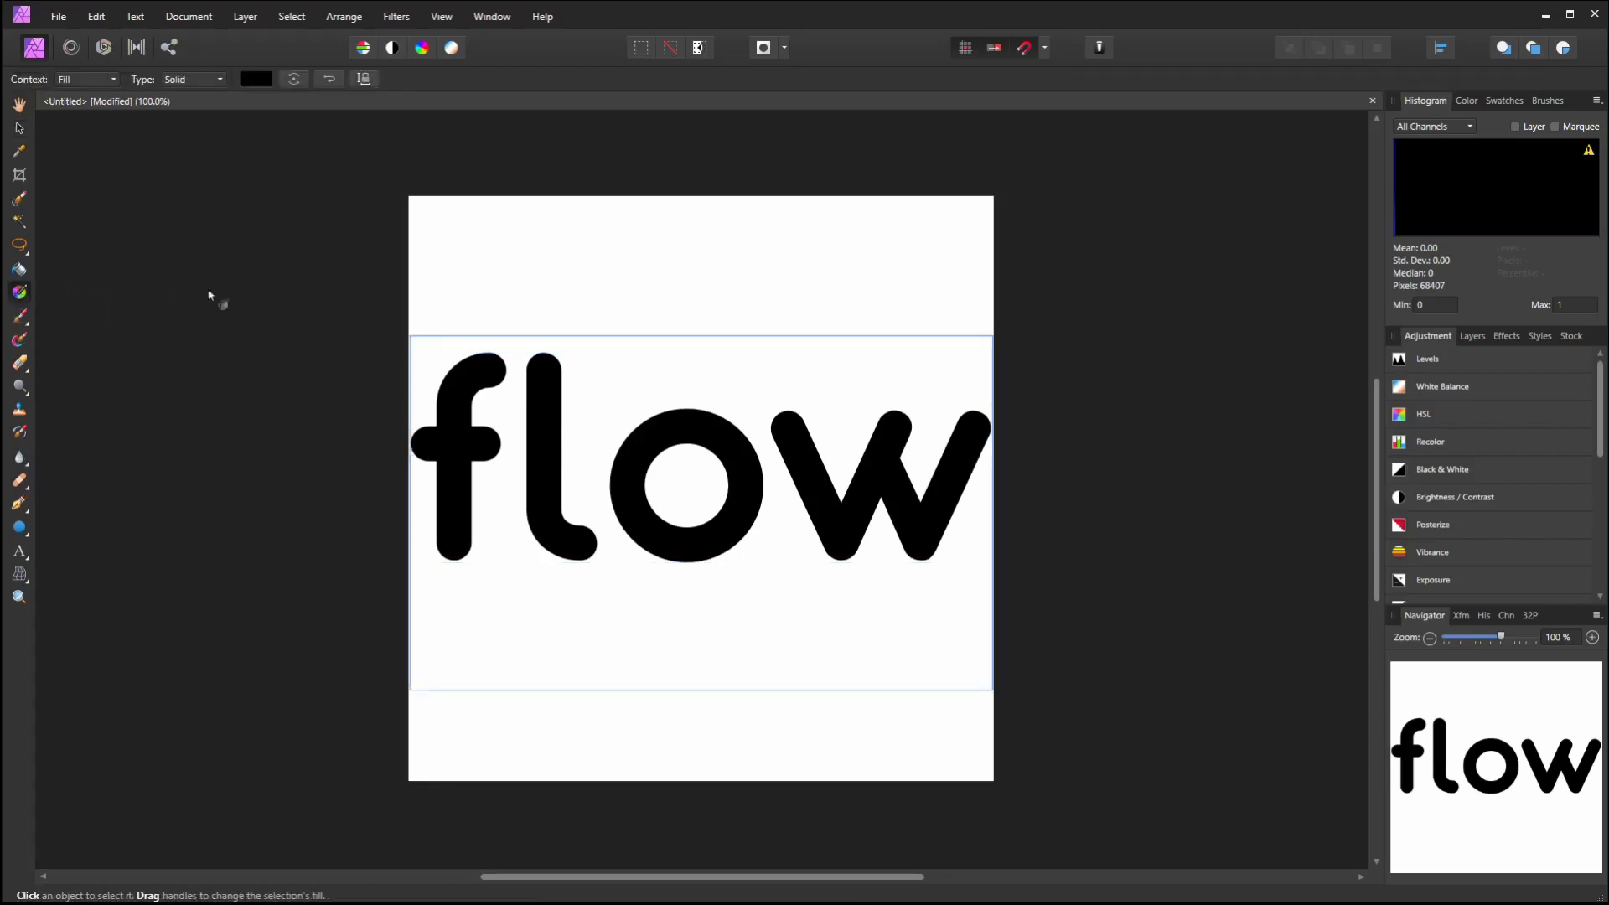
{"action": "left_click", "coordinate": [222, 79]}
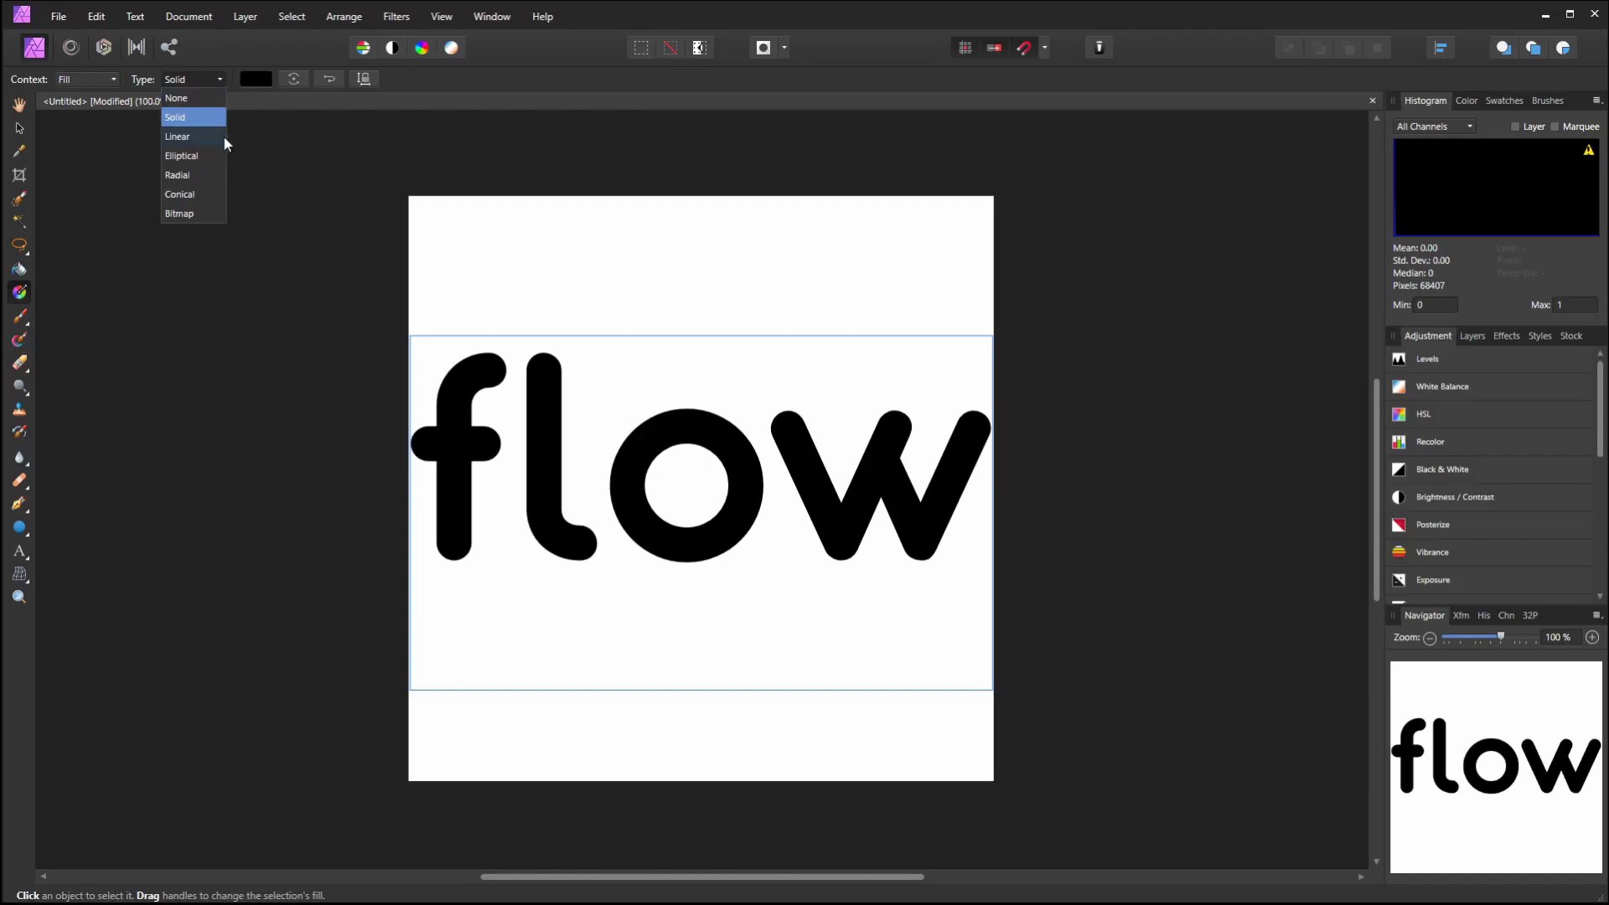
{"action": "left_click", "coordinate": [222, 153]}
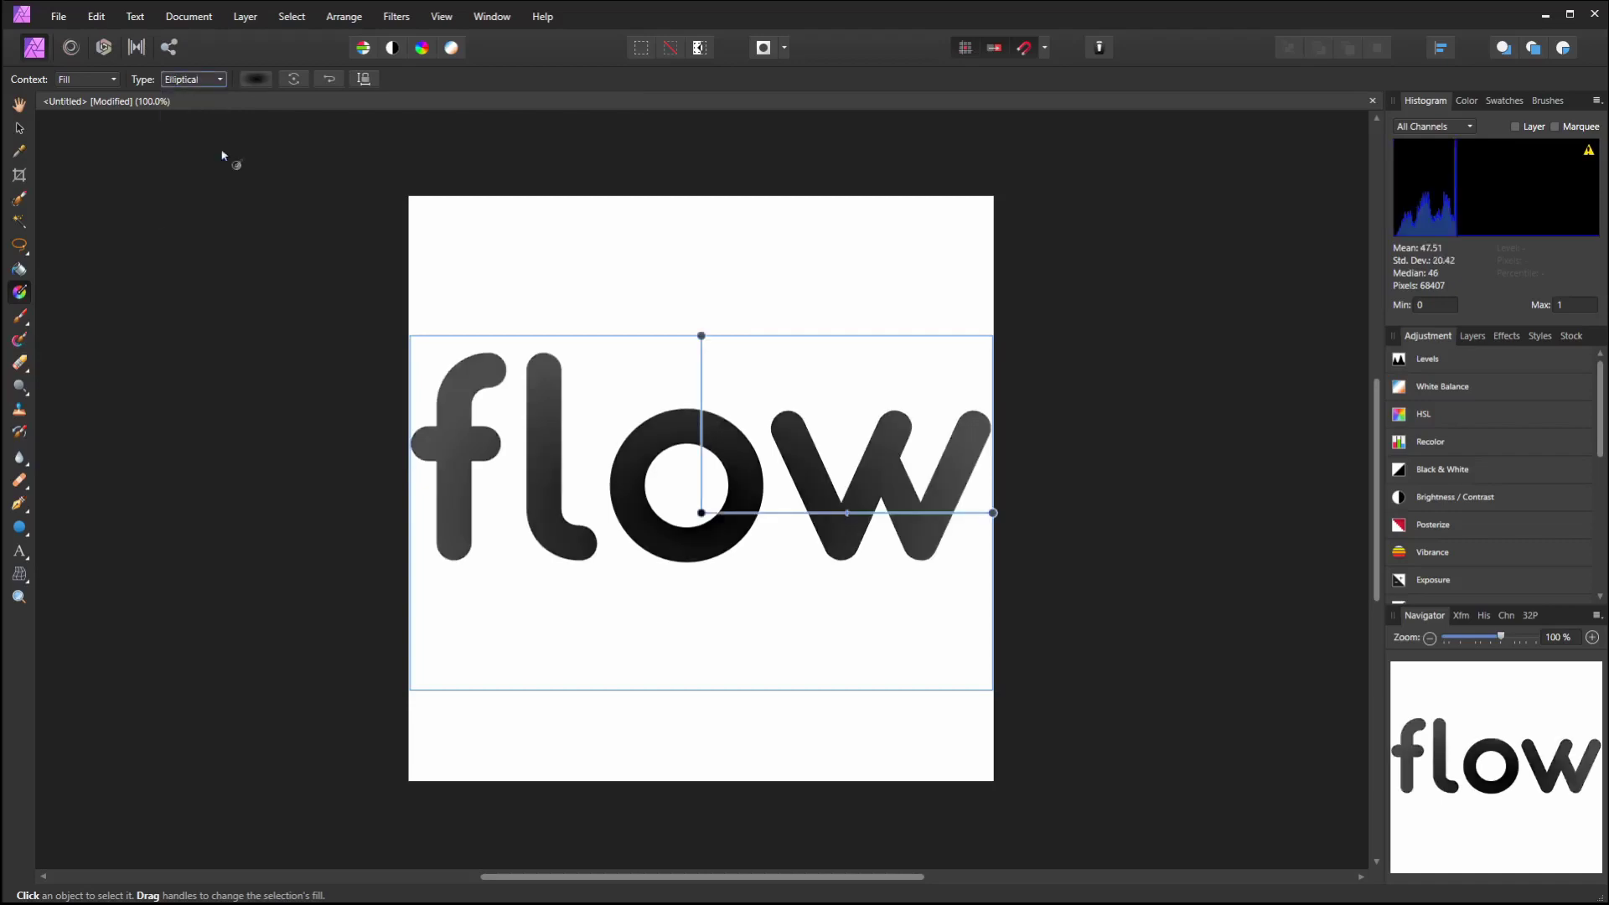
Set the colour of the gradient's outer stop at 100 % to bright magenta
{"action": "left_click", "coordinate": [257, 78]}
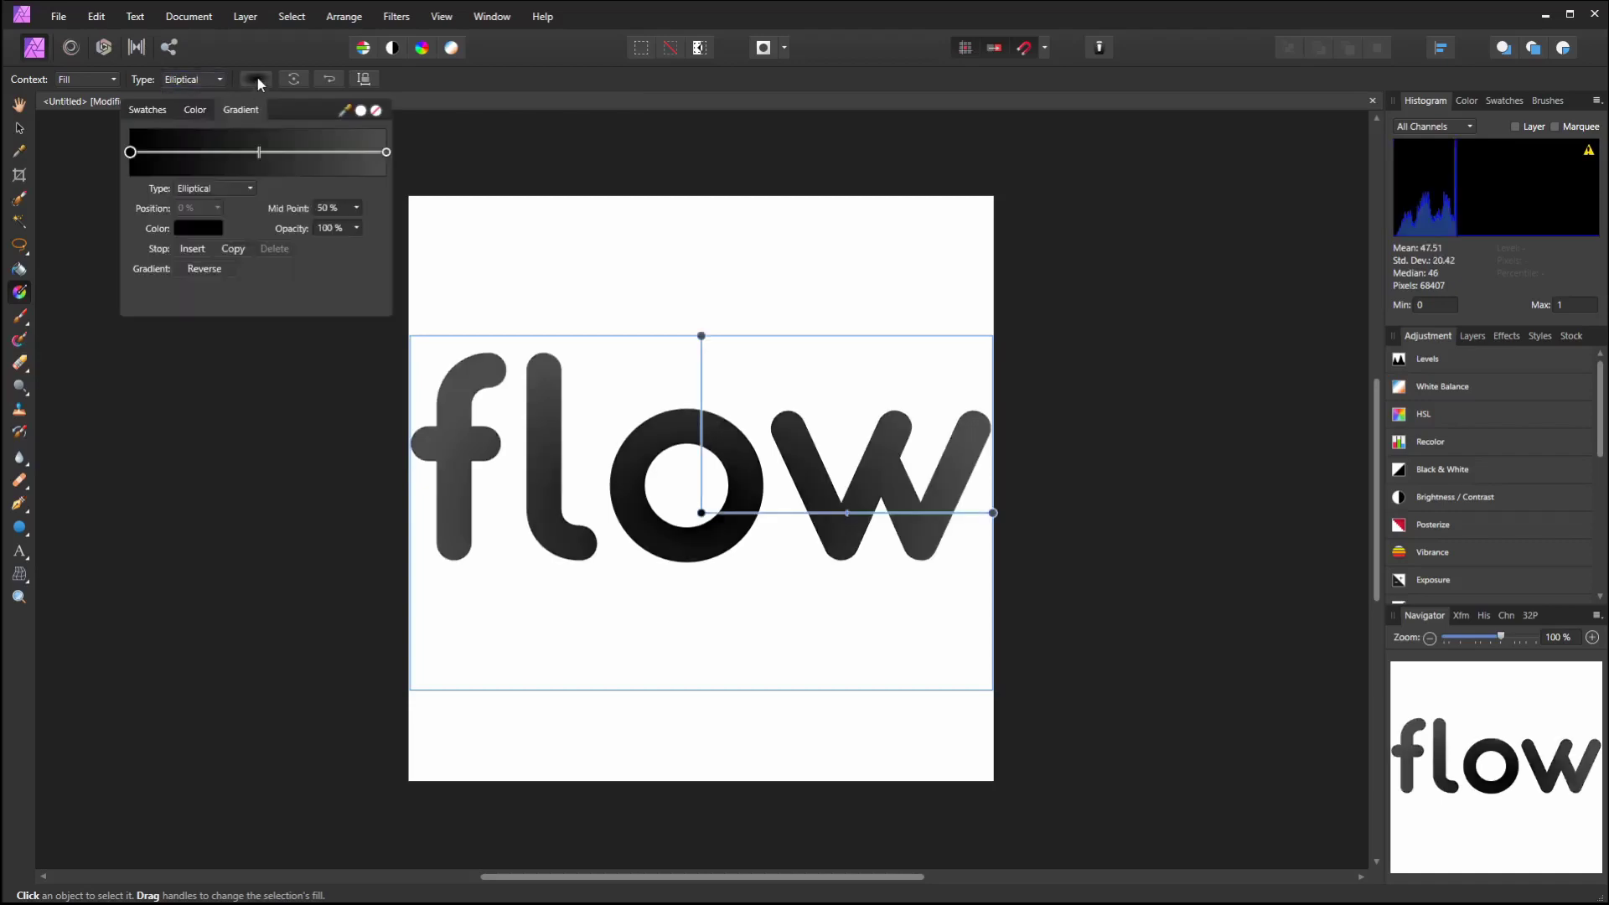
{"action": "left_click", "coordinate": [386, 153]}
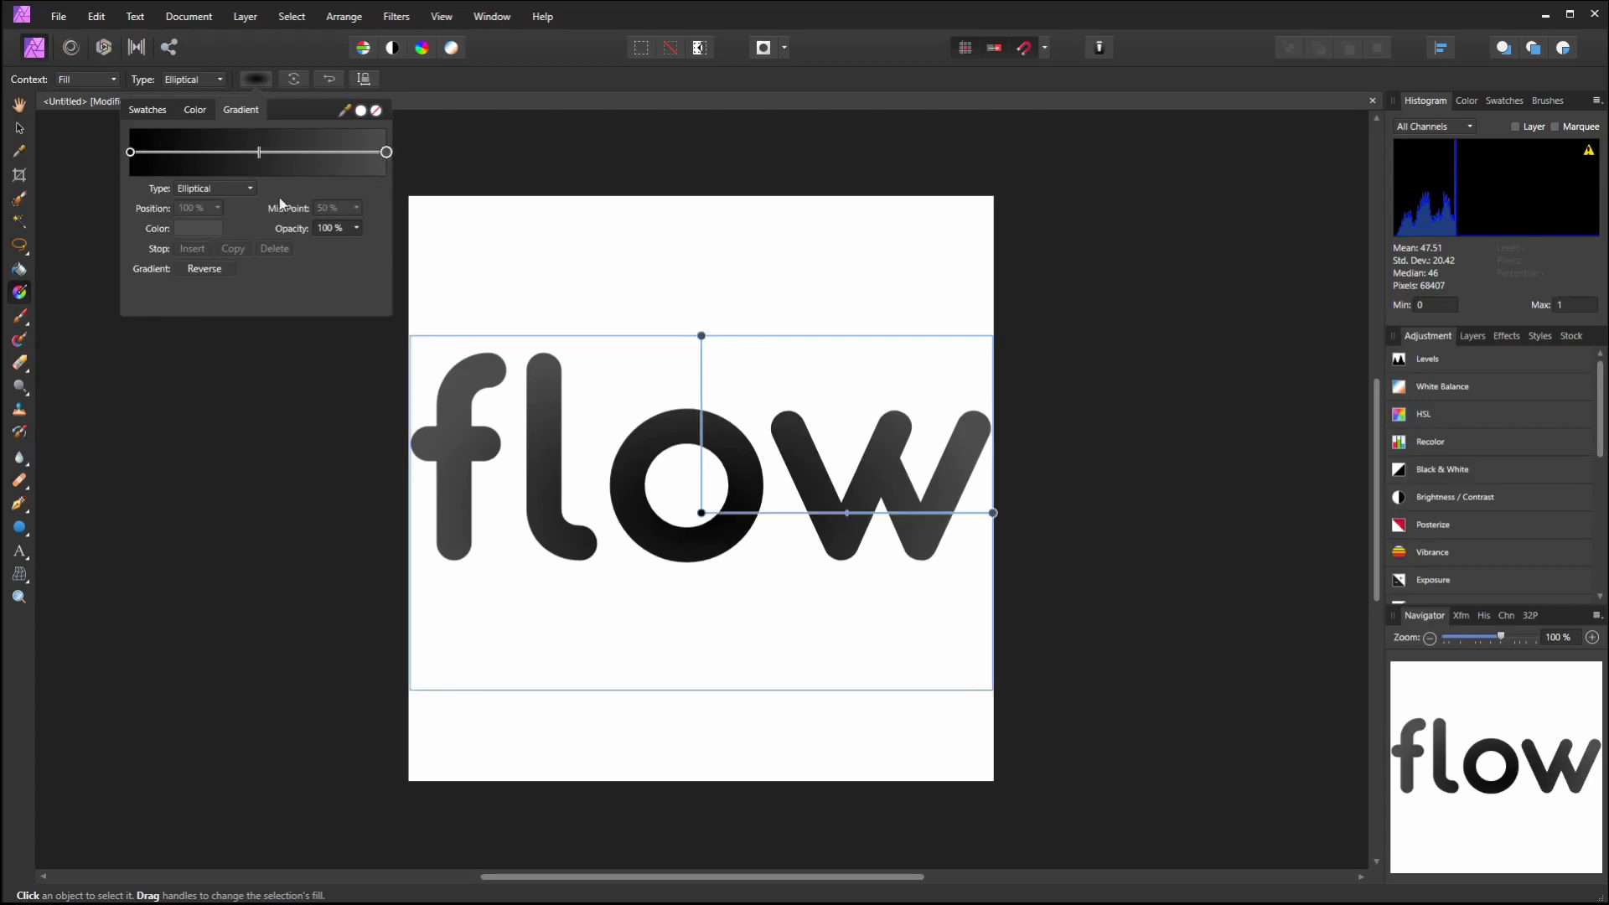
{"action": "left_click", "coordinate": [198, 228]}
{"action": "mouse_move", "coordinate": [239, 306]}
{"action": "left_mouse_down"}
{"action": "mouse_move", "coordinate": [233, 280]}
{"action": "mouse_move", "coordinate": [250, 286]}
{"action": "left_mouse_up"}
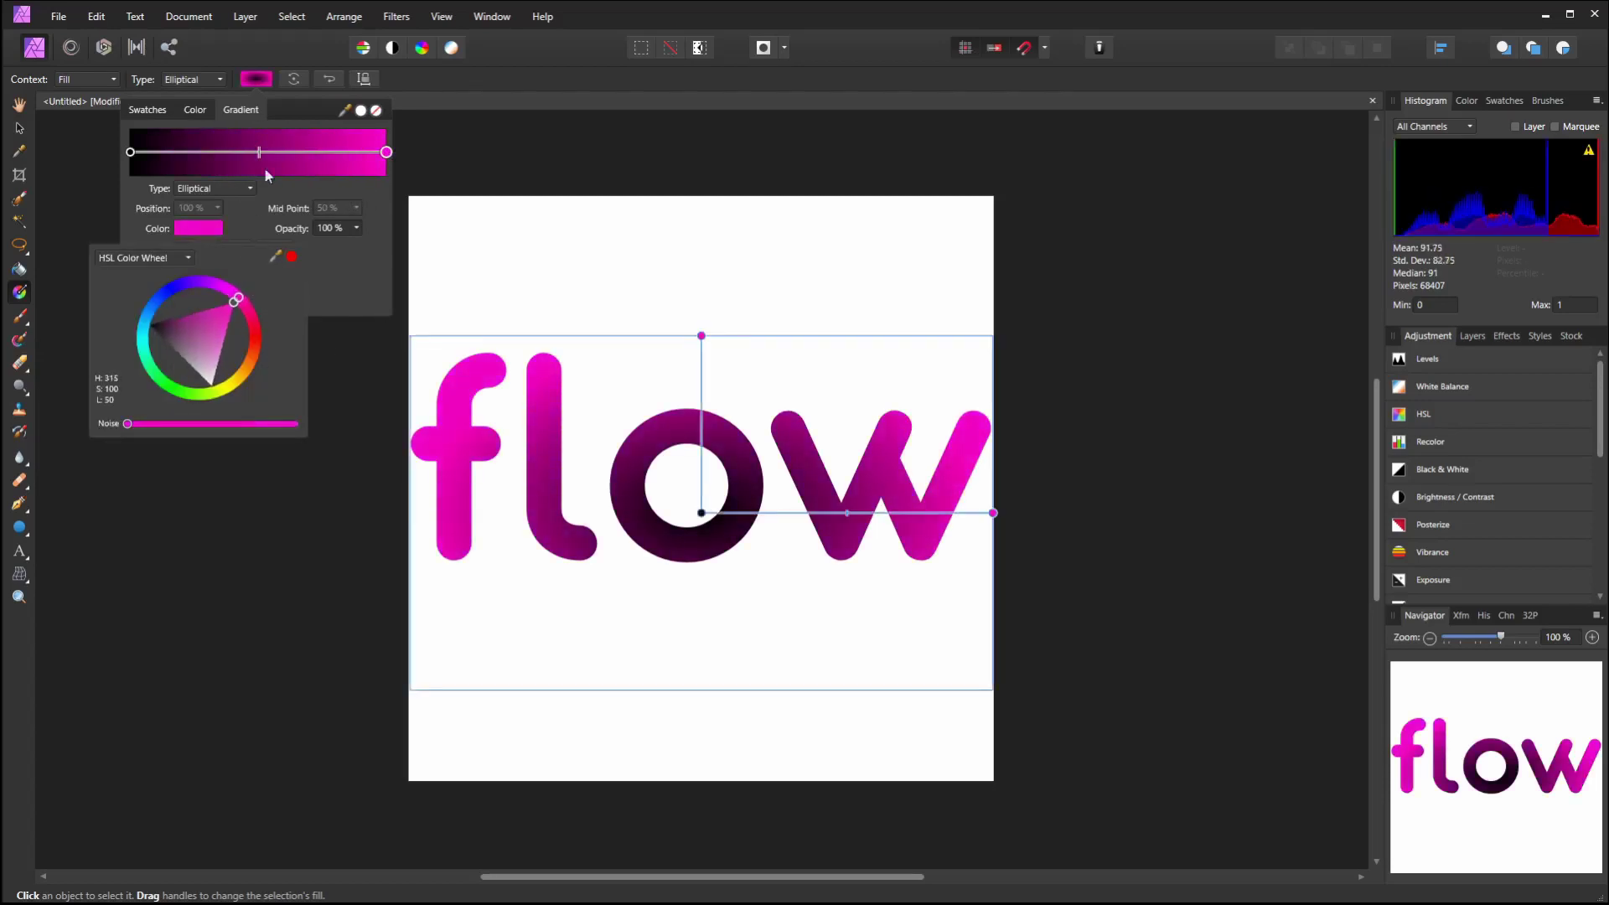
Set the colour of the gradient's centre stop at 0 % to bright cyan
{"action": "left_click", "coordinate": [131, 153]}
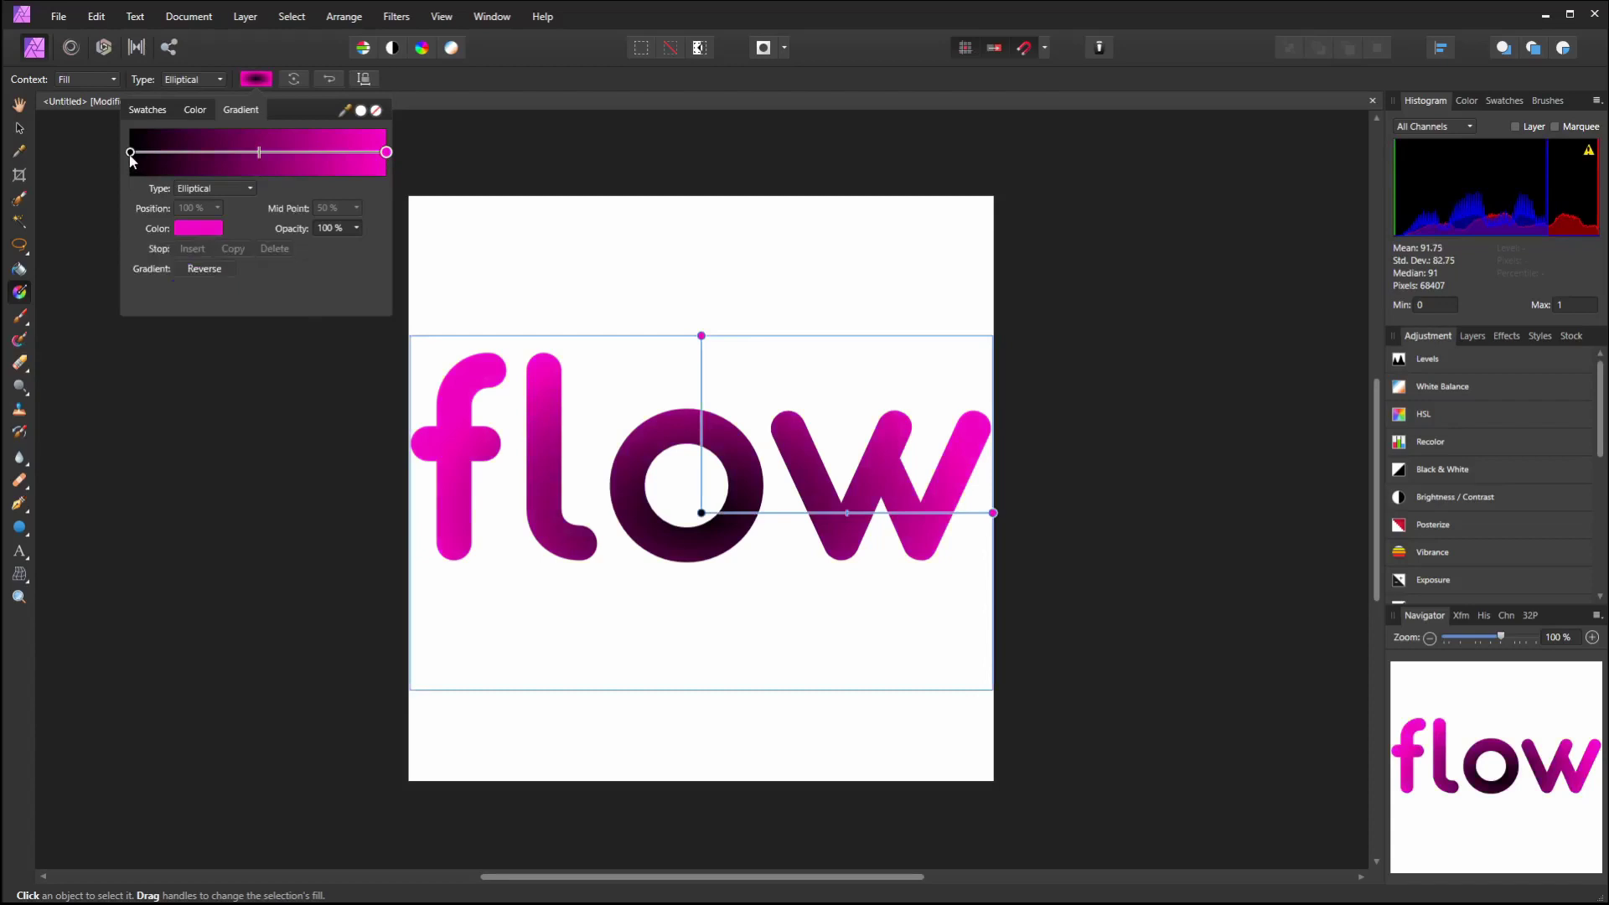
{"action": "left_click", "coordinate": [191, 229]}
{"action": "left_click_drag", "start_coordinate": [179, 286], "coordinate": [146, 344]}
{"action": "left_click", "coordinate": [358, 267]}
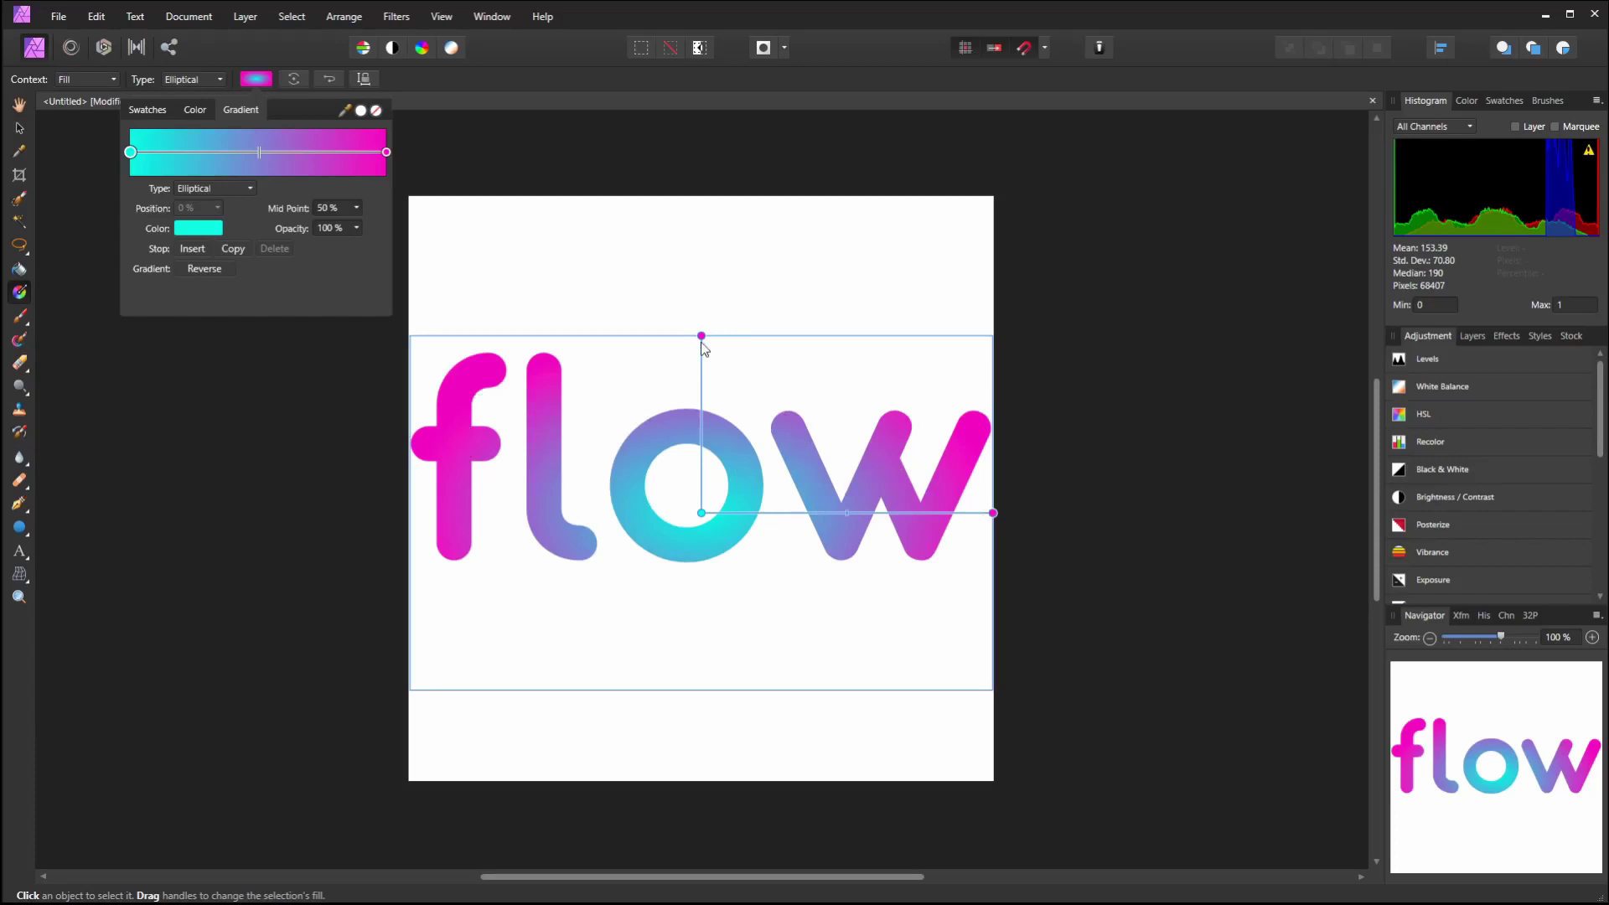
Reshape the elliptical gradient: centre it on the upper-left part of the "o", shorten its vertical axis and stretch the horizontal axis beyond the page's right edge
{"action": "left_click", "coordinate": [365, 81]}
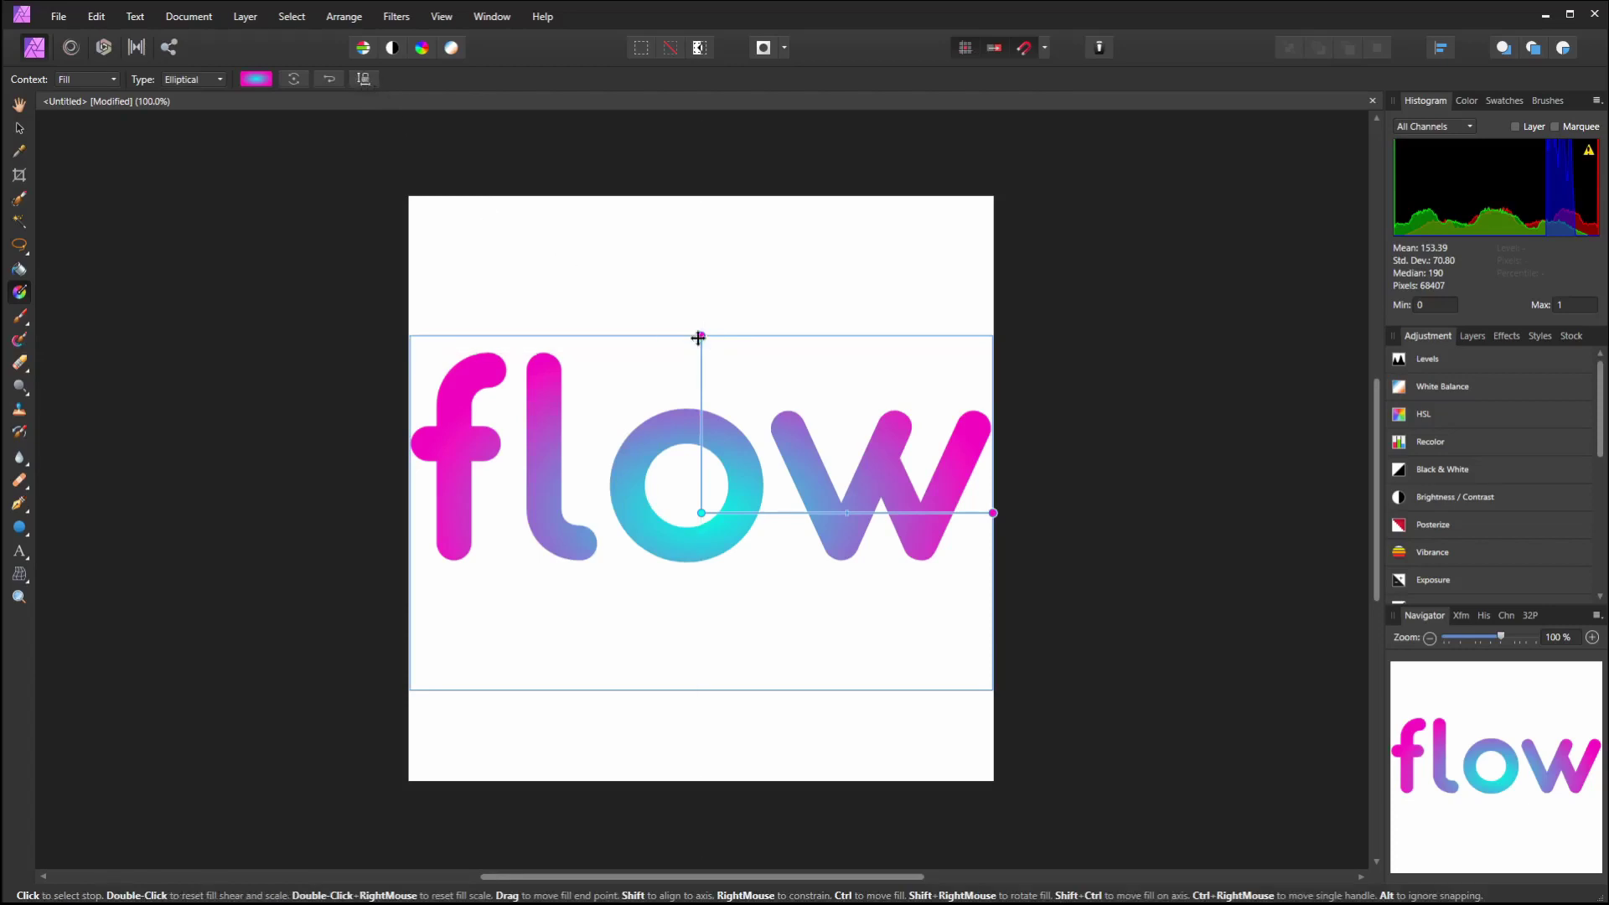
{"action": "left_click_drag", "start_coordinate": [703, 334], "coordinate": [702, 417]}
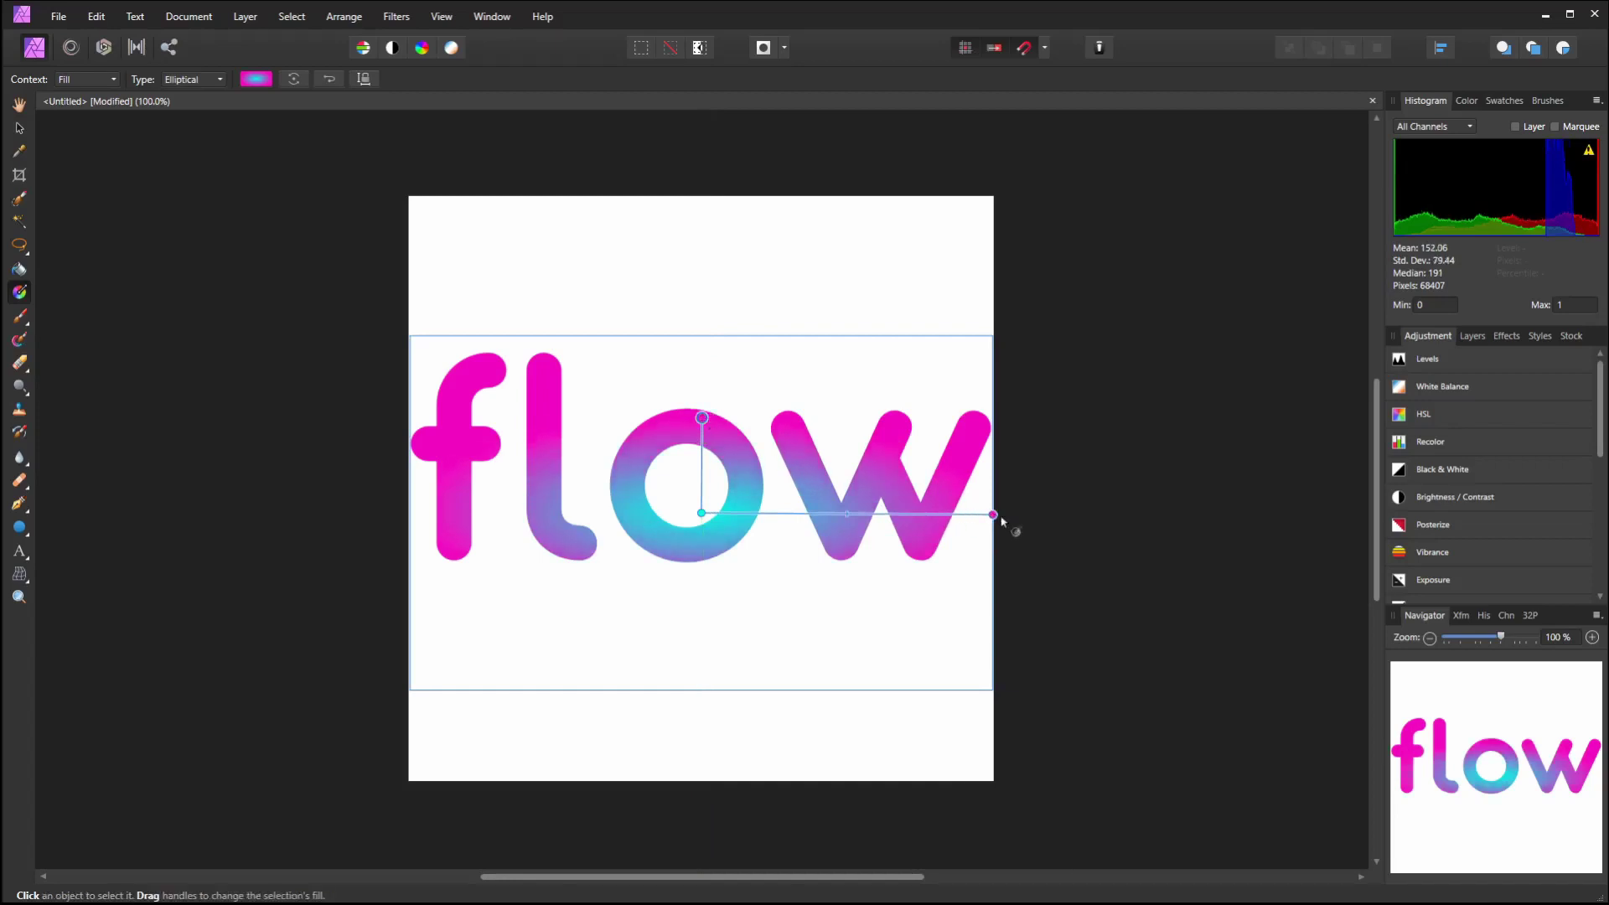
{"action": "left_click_drag", "start_coordinate": [703, 510], "coordinate": [689, 428]}
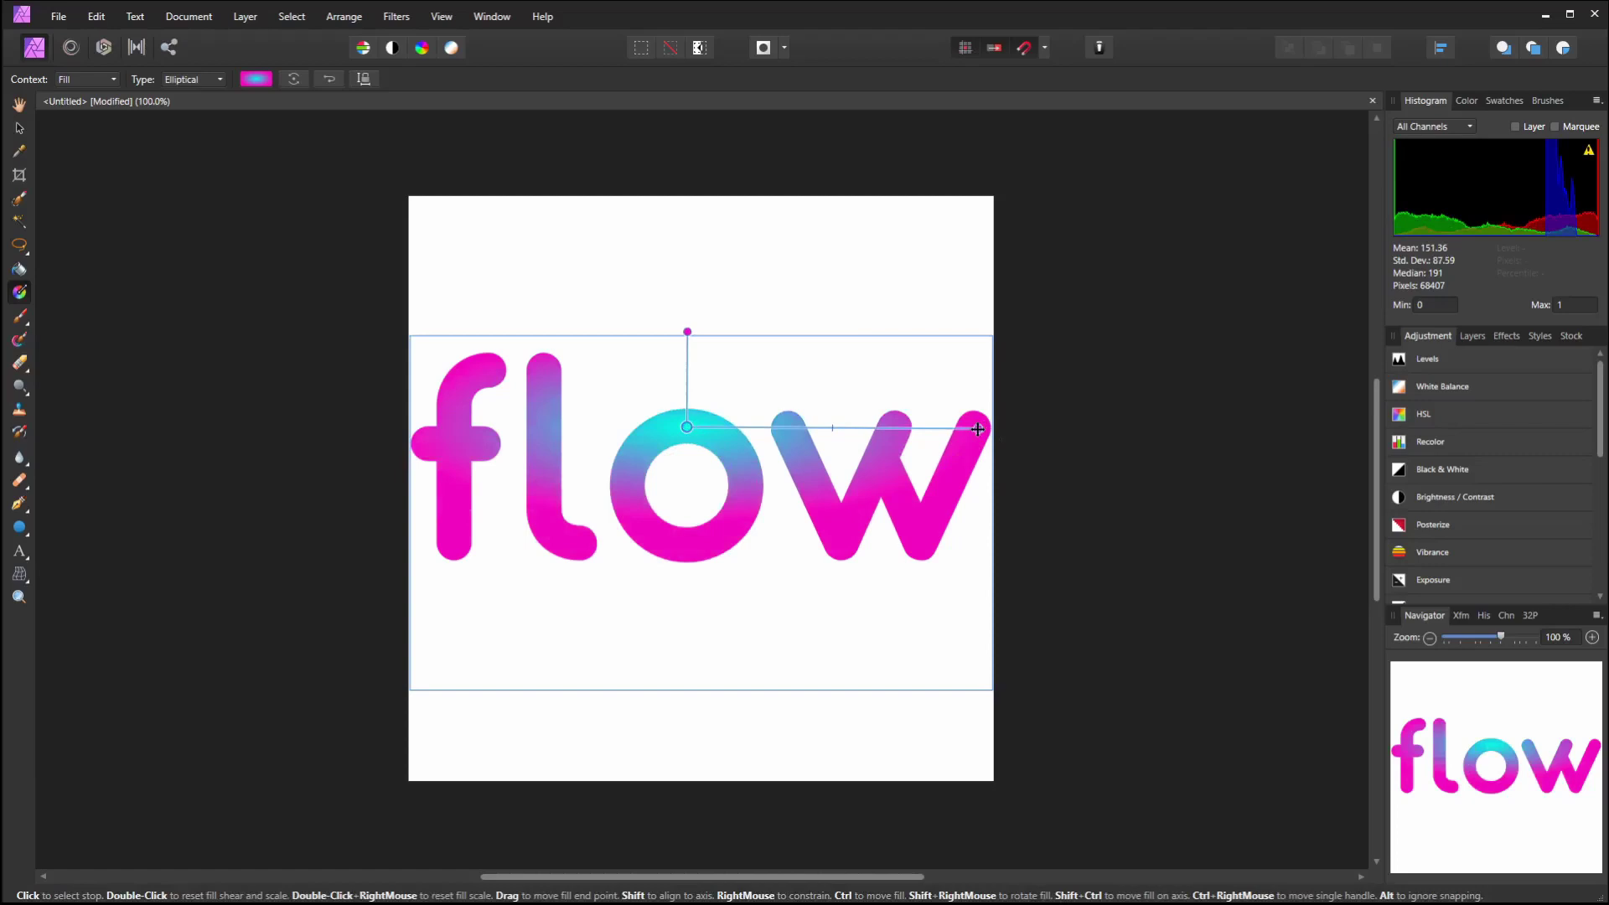
{"action": "left_click_drag", "start_coordinate": [978, 428], "coordinate": [1314, 525]}
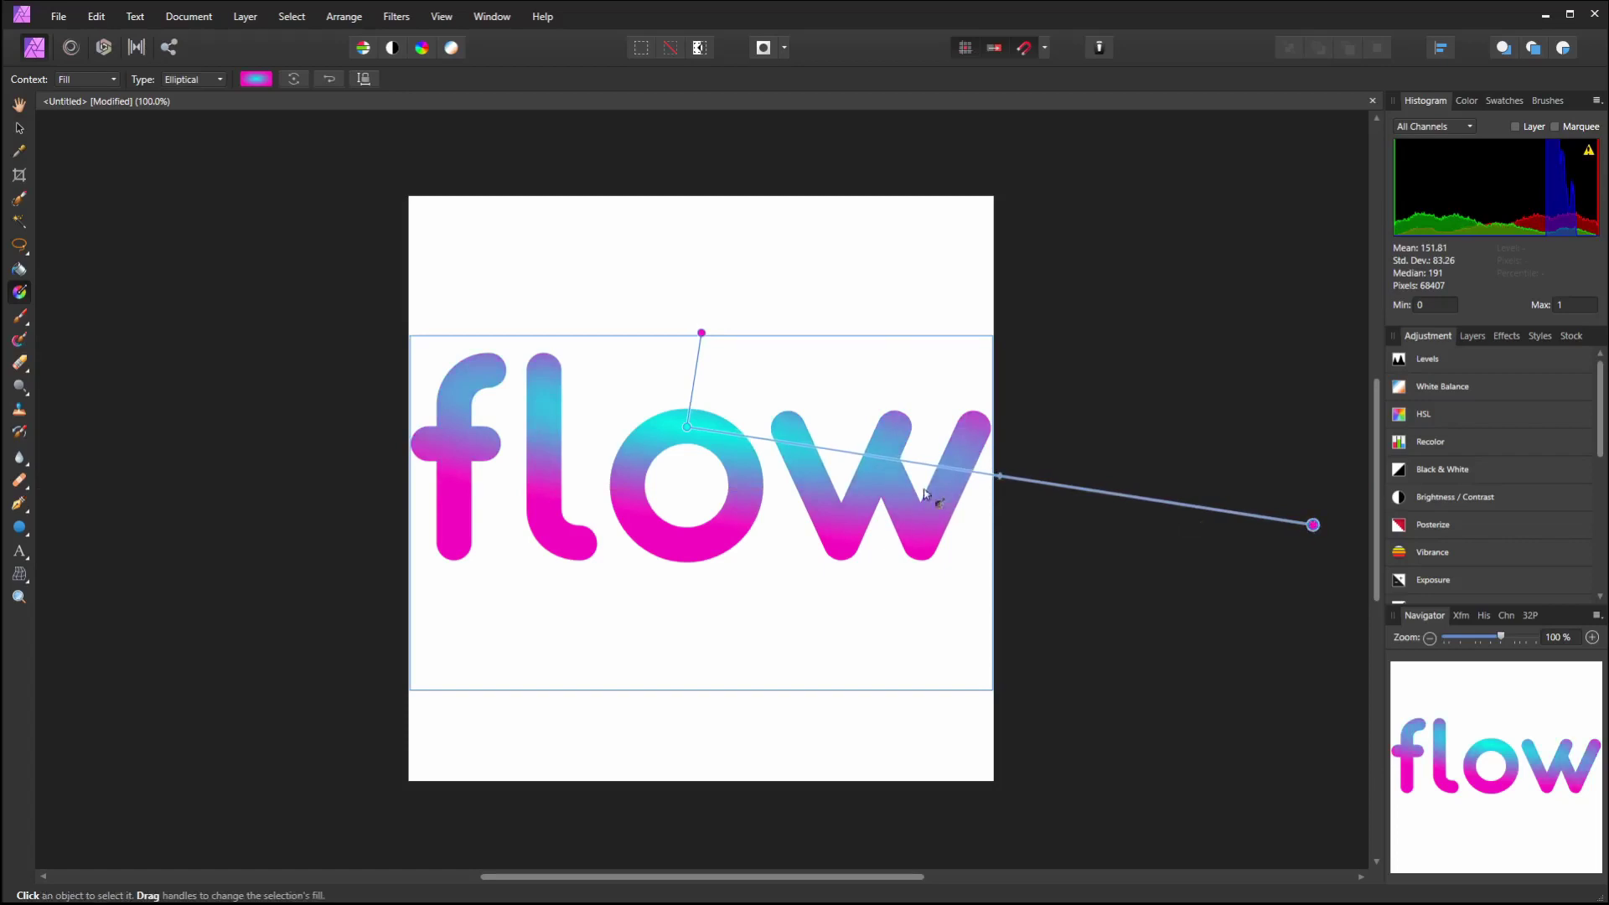
{"action": "mouse_move", "coordinate": [687, 427]}
{"action": "left_mouse_down"}
{"action": "mouse_move", "coordinate": [682, 449]}
{"action": "mouse_move", "coordinate": [680, 434]}
{"action": "left_mouse_up"}
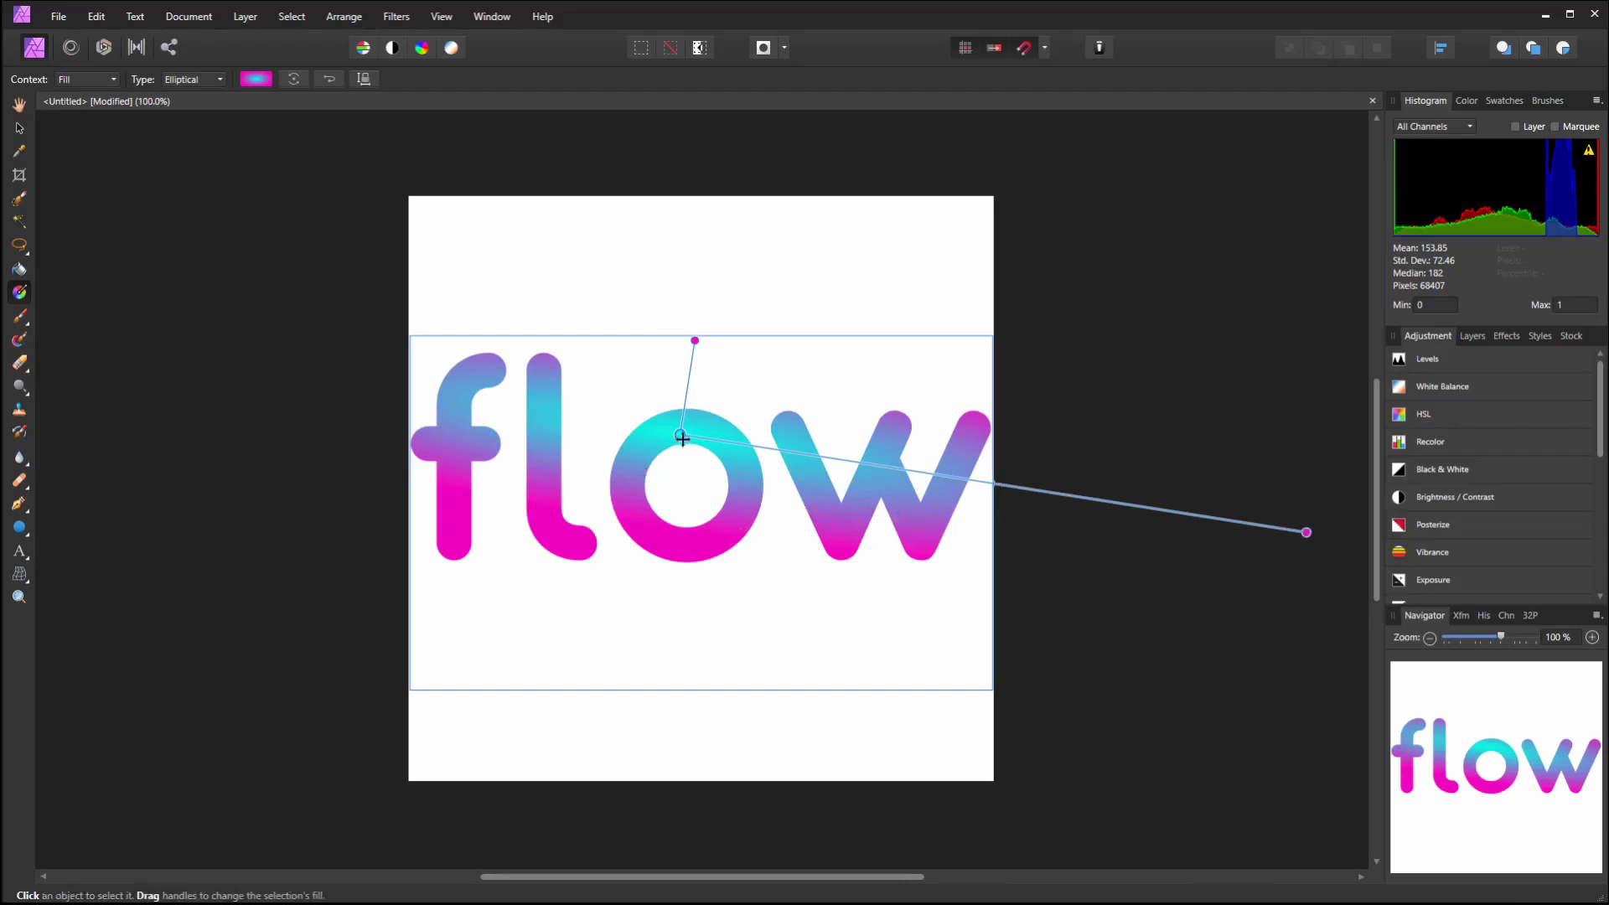
{"action": "mouse_move", "coordinate": [674, 433]}
{"action": "left_mouse_down"}
{"action": "mouse_move", "coordinate": [654, 420]}
{"action": "mouse_move", "coordinate": [644, 443]}
{"action": "left_mouse_up"}
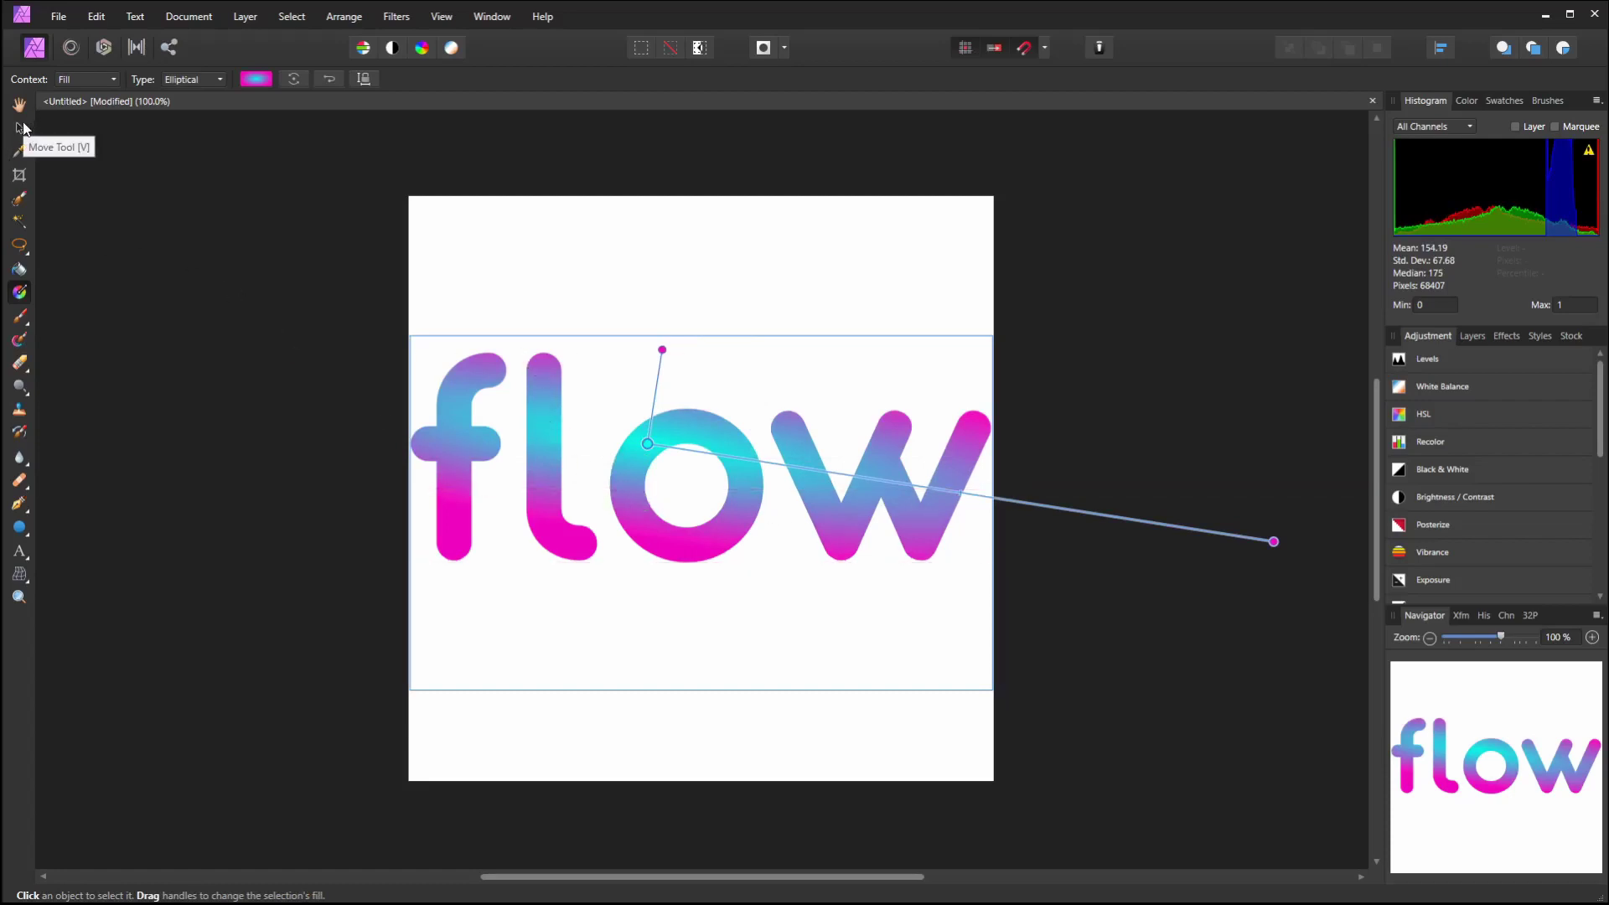
Make the document background transparent and deselect the text
{"action": "left_click", "coordinate": [193, 16]}
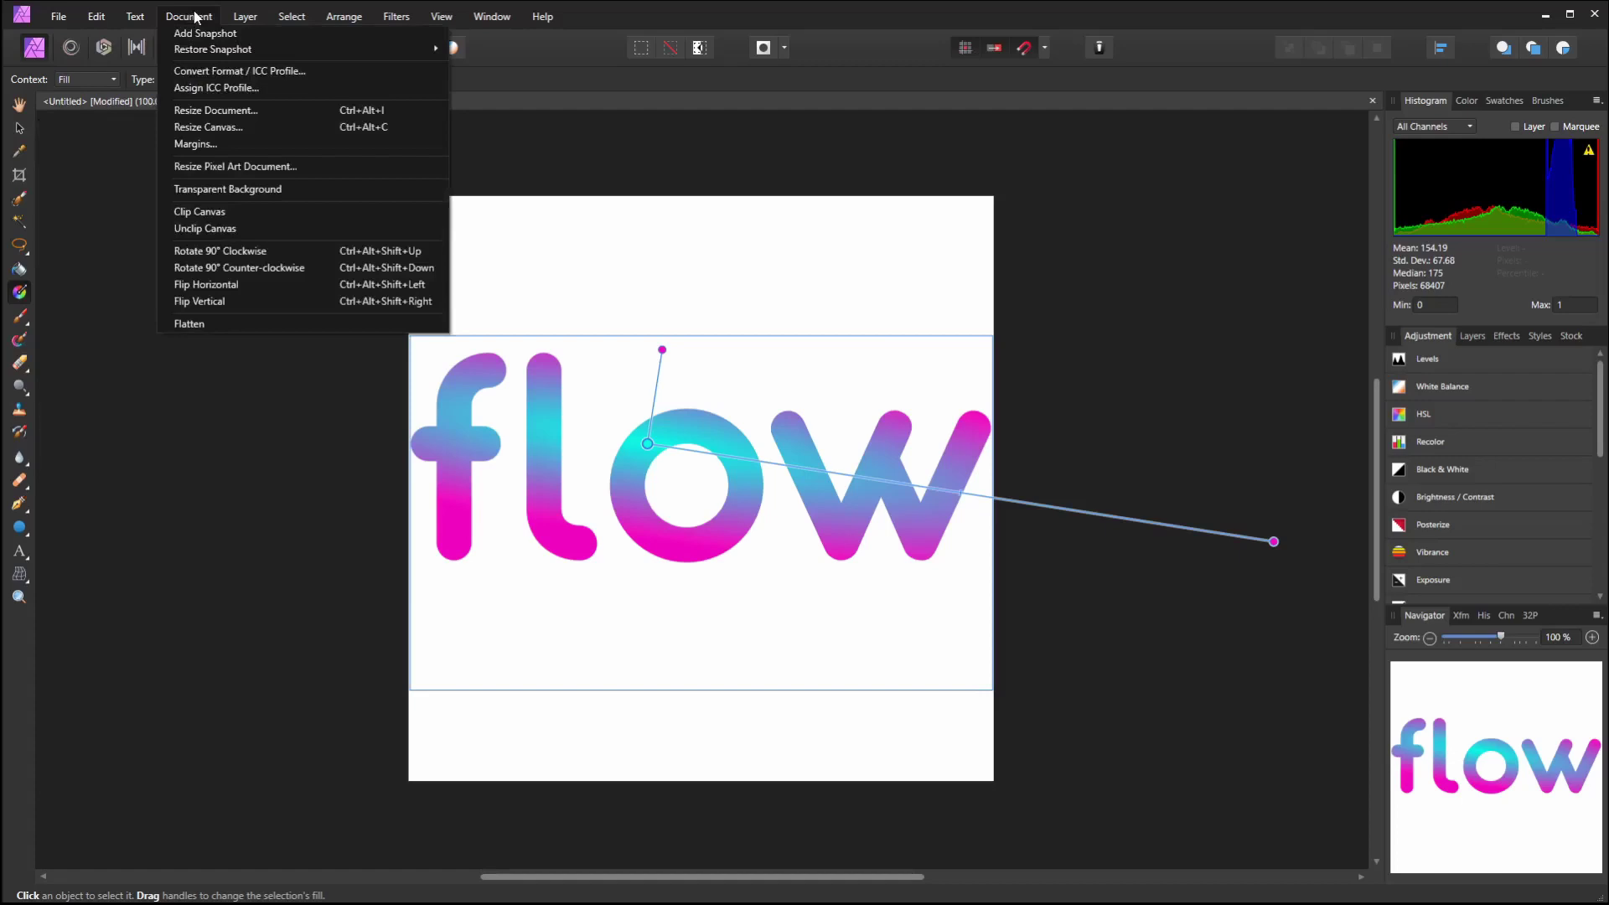
{"action": "left_click", "coordinate": [252, 190]}
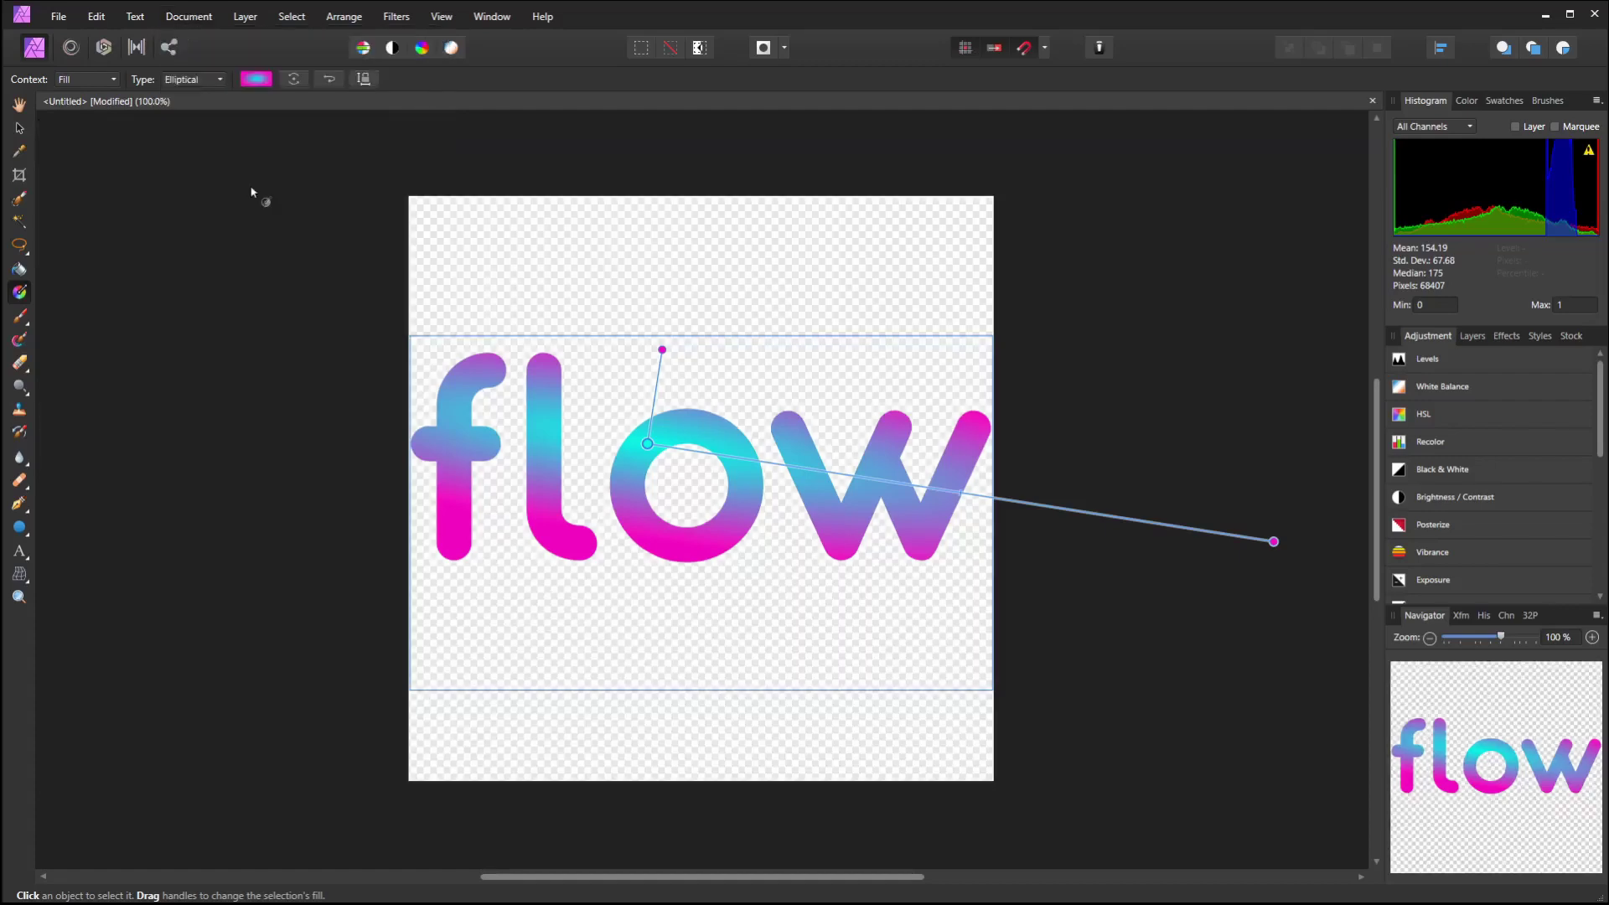
{"action": "left_click", "coordinate": [20, 127]}
{"action": "left_click", "coordinate": [223, 288]}
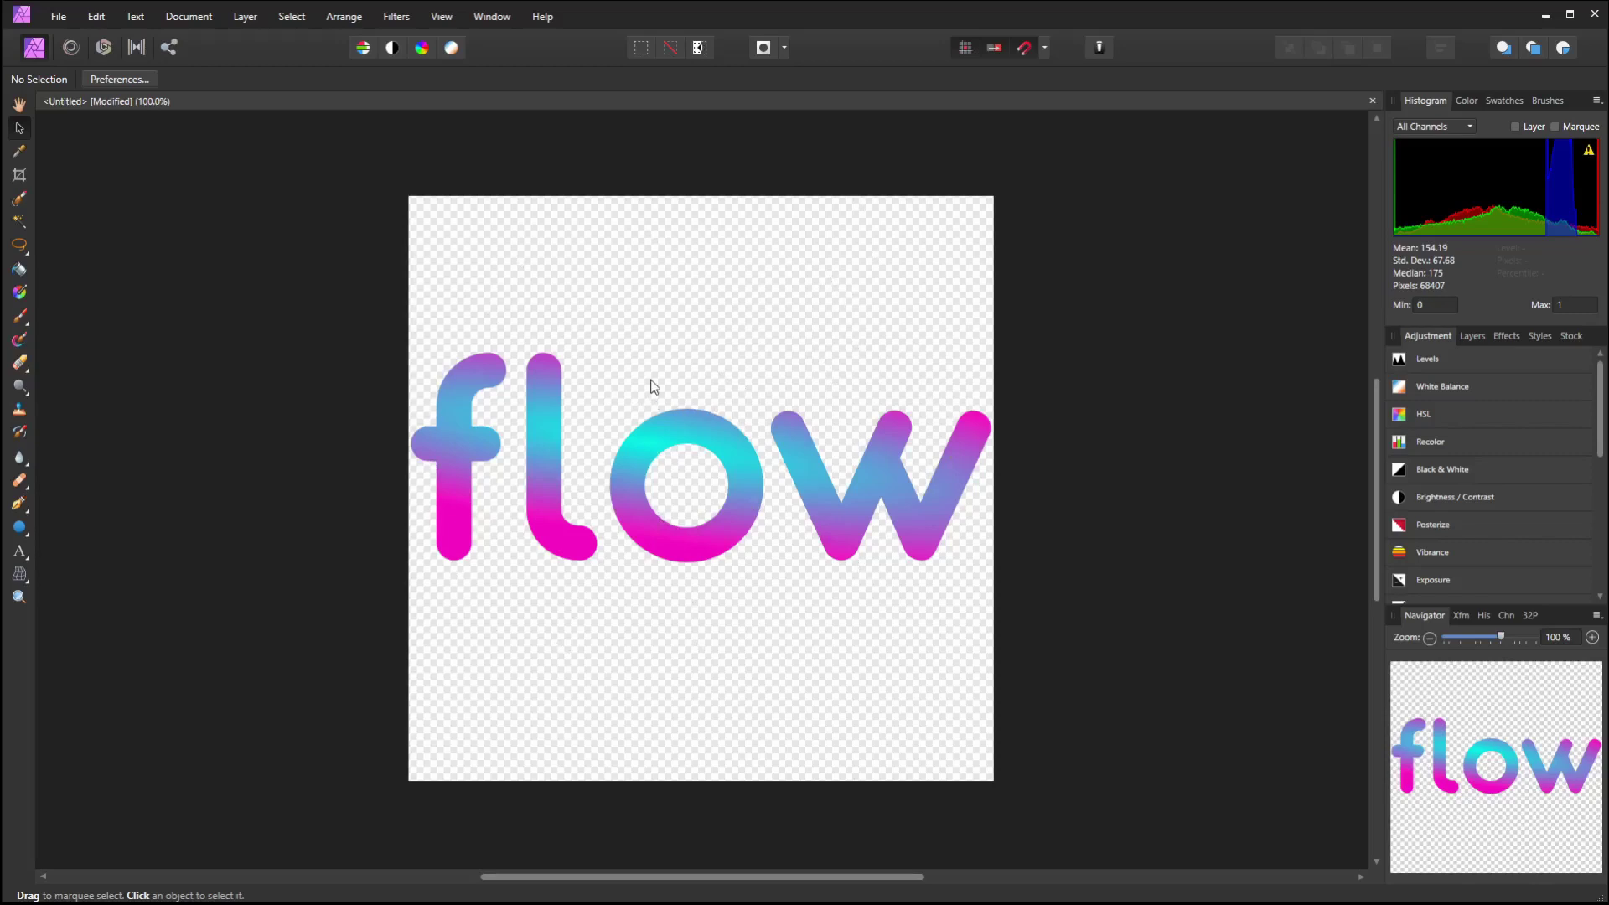
Export the whole document as a 700 × 700 px PNG named brush3.png in the extrudeText folder
{"action": "left_click", "coordinate": [62, 17]}
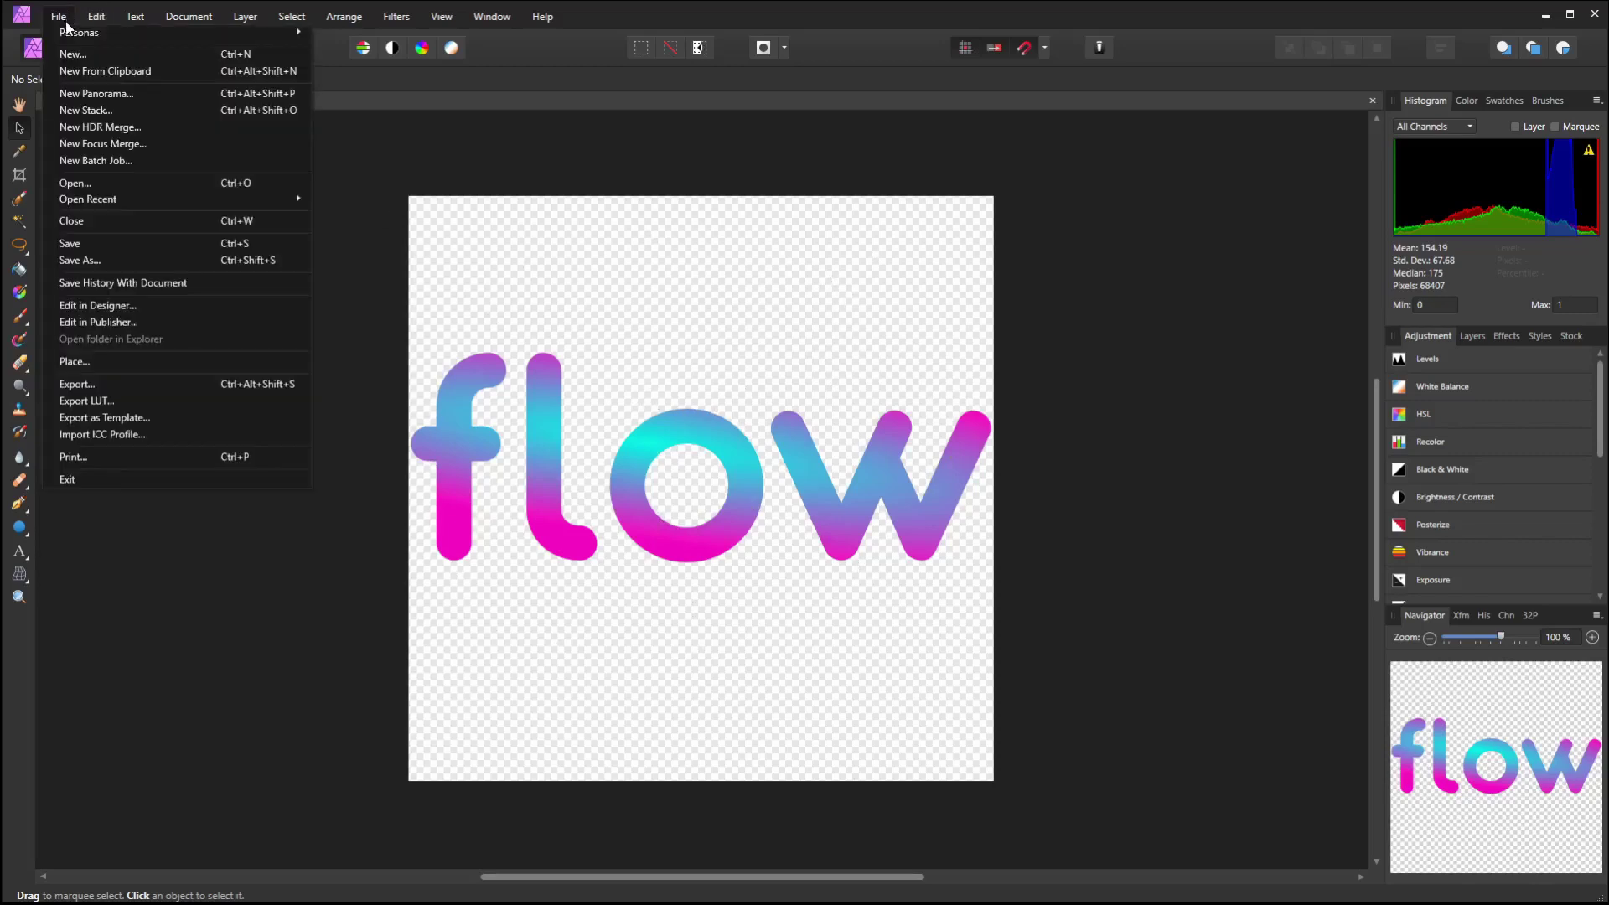
{"action": "left_click", "coordinate": [105, 386]}
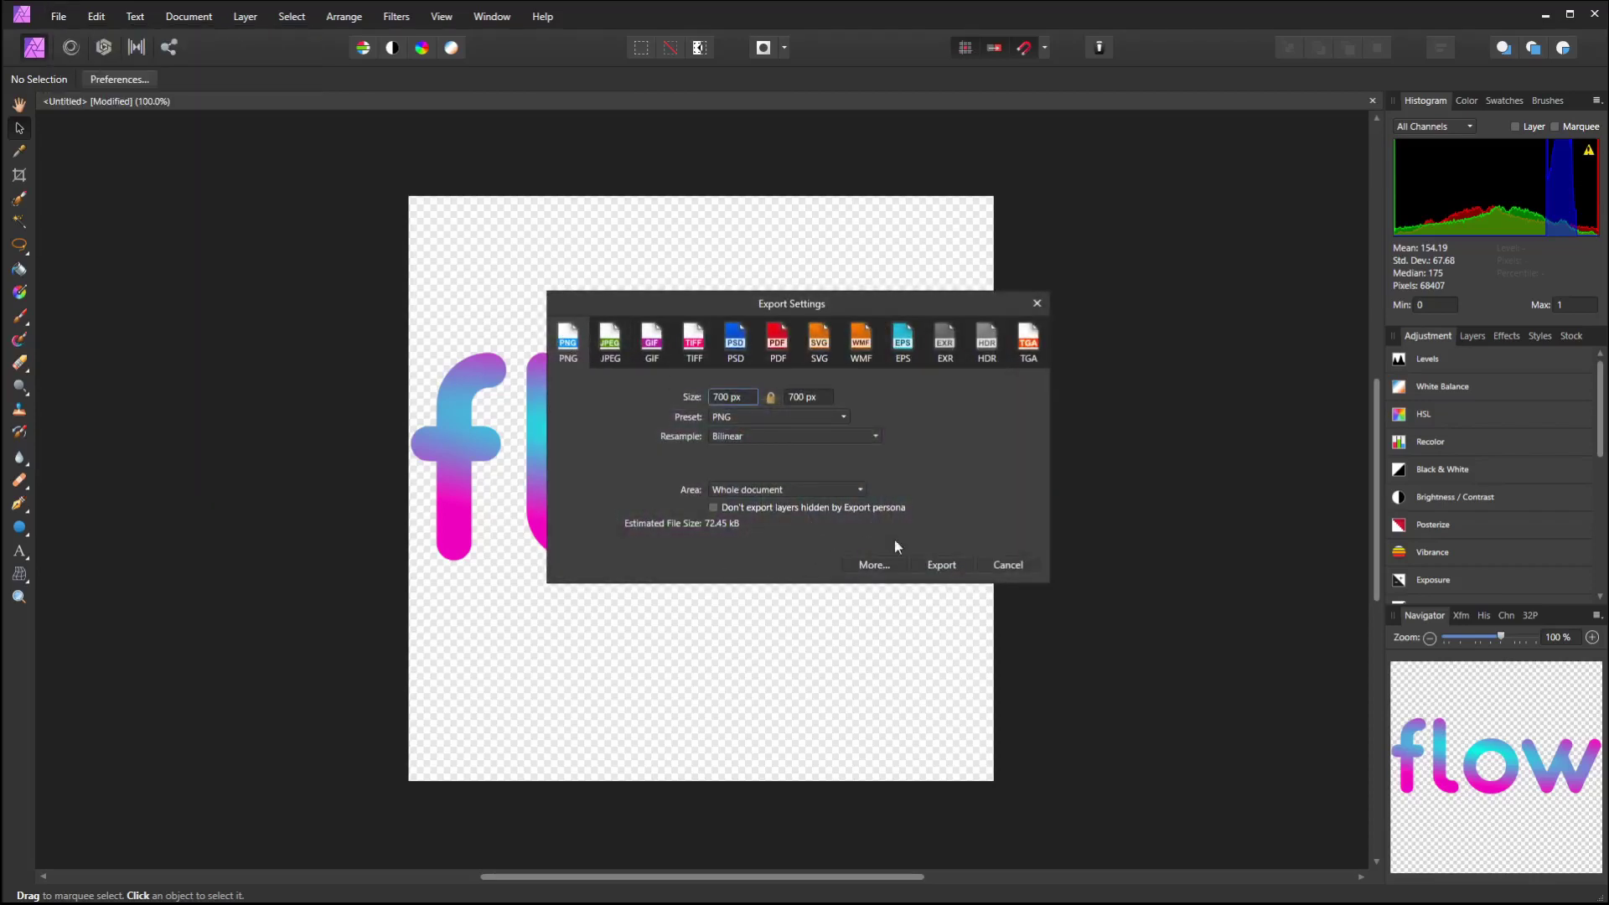
{"action": "left_click", "coordinate": [938, 567]}
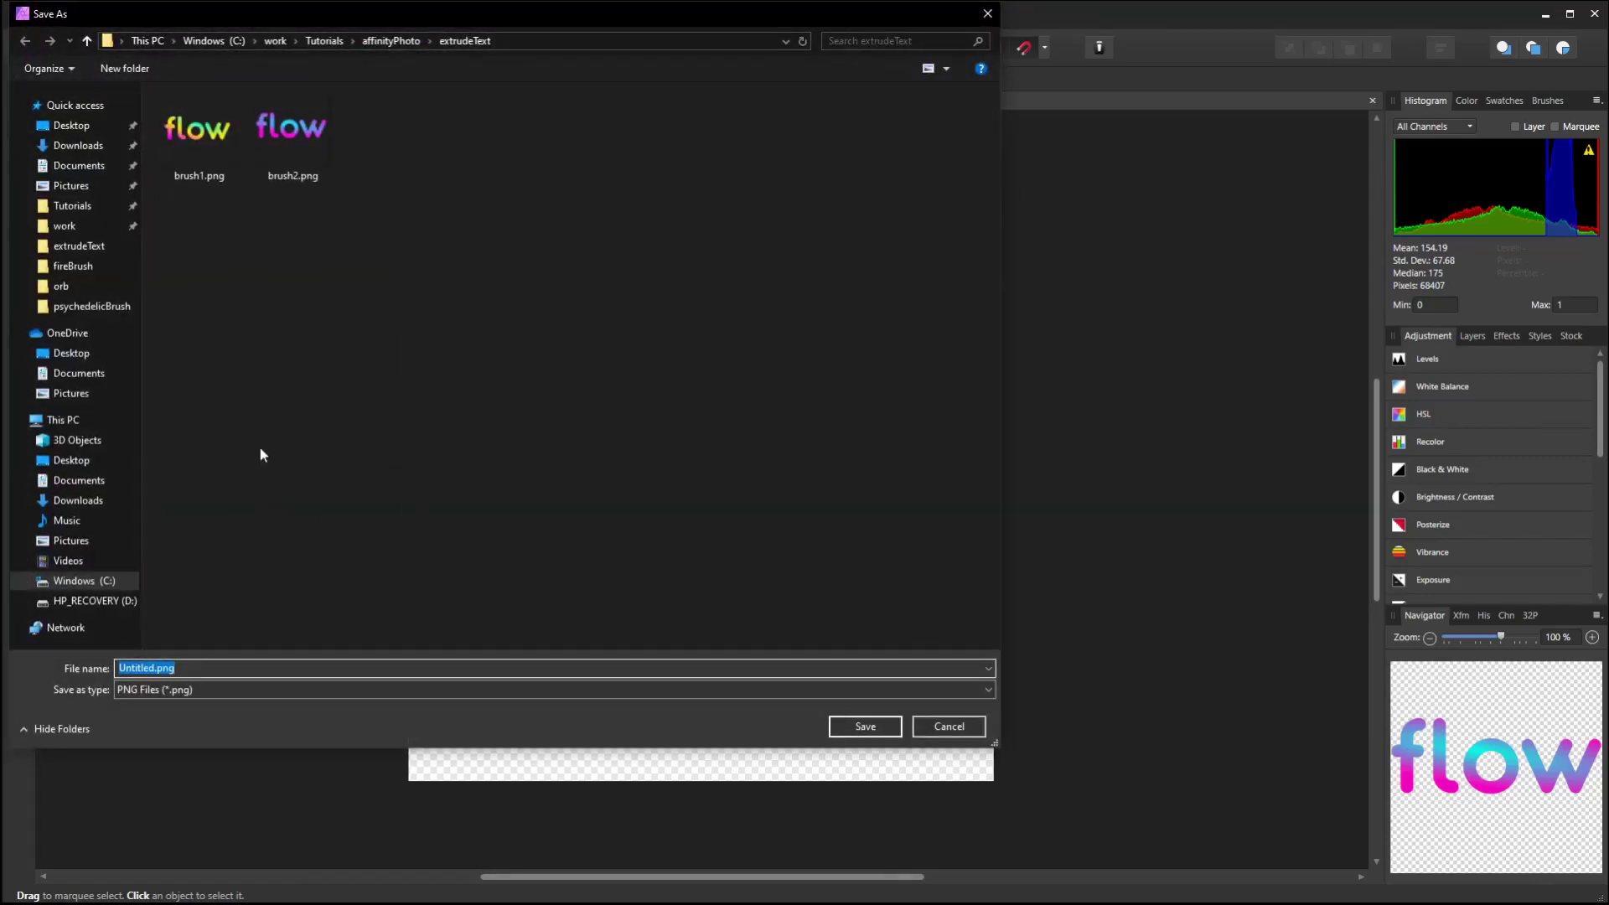
{"action": "left_click", "coordinate": [292, 138]}
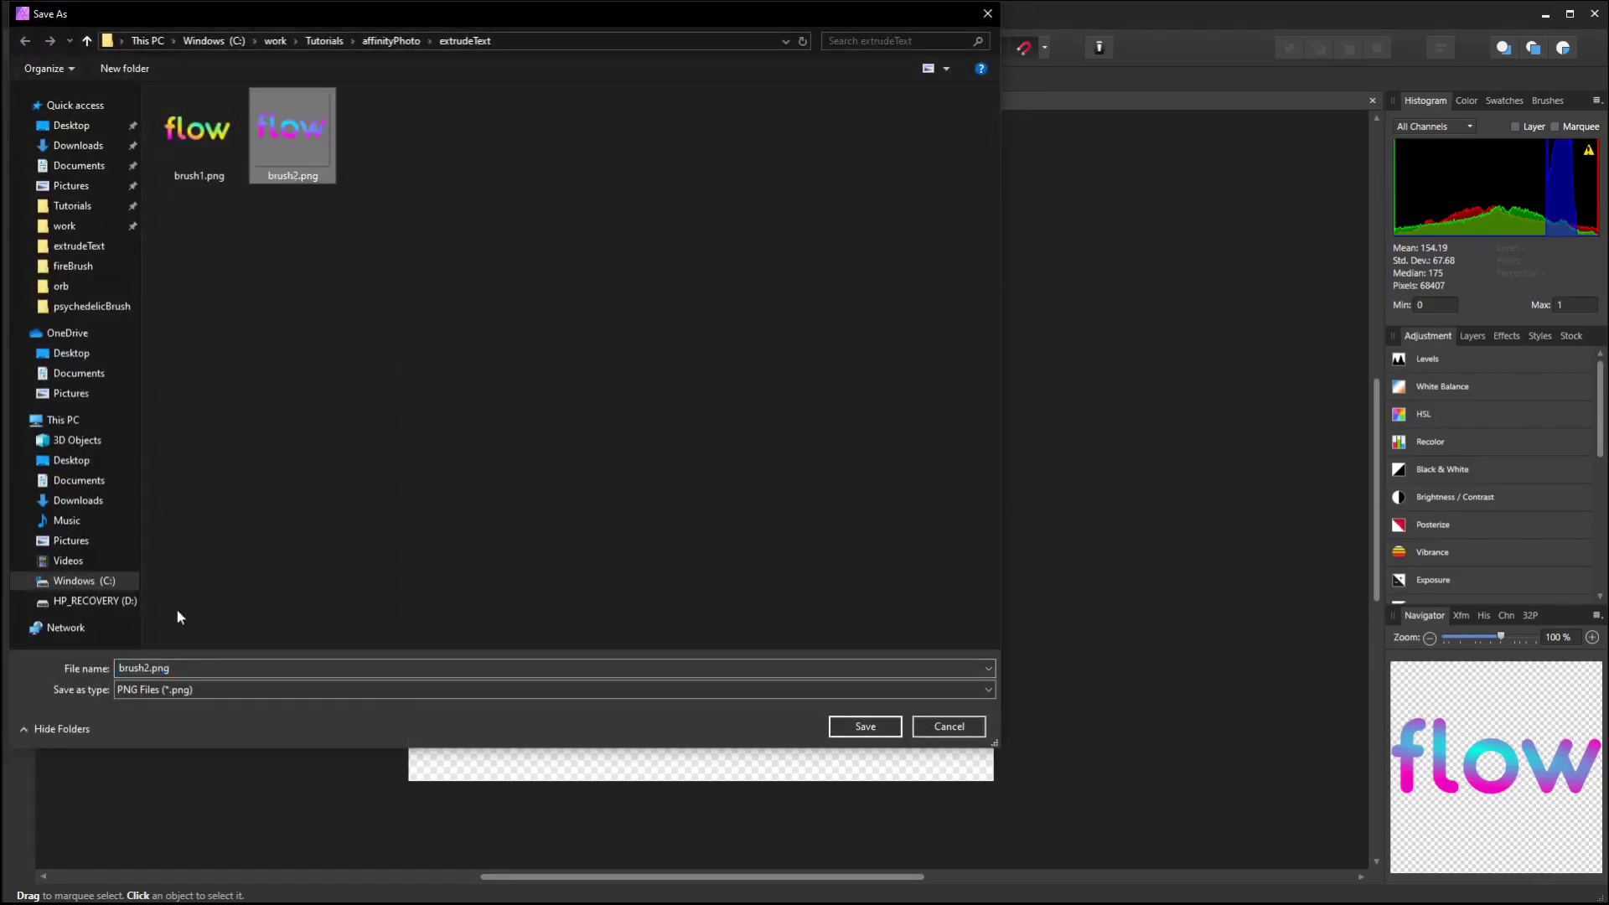
{"action": "left_click", "coordinate": [146, 668]}
{"action": "left_click", "coordinate": [146, 668]}
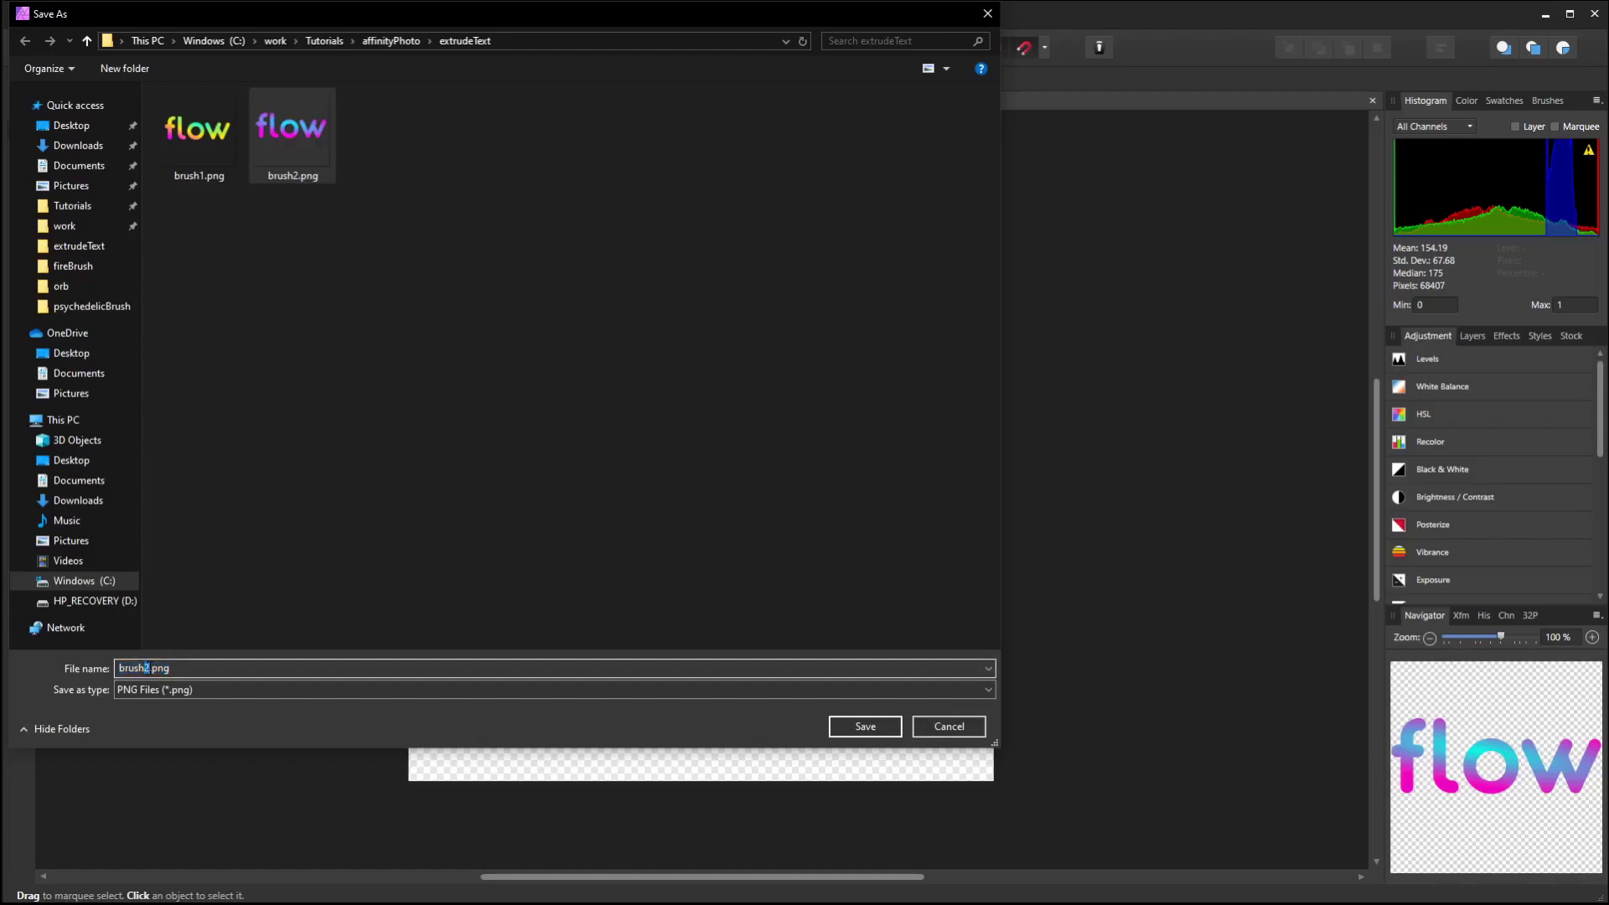
{"action": "type", "text": "3"}
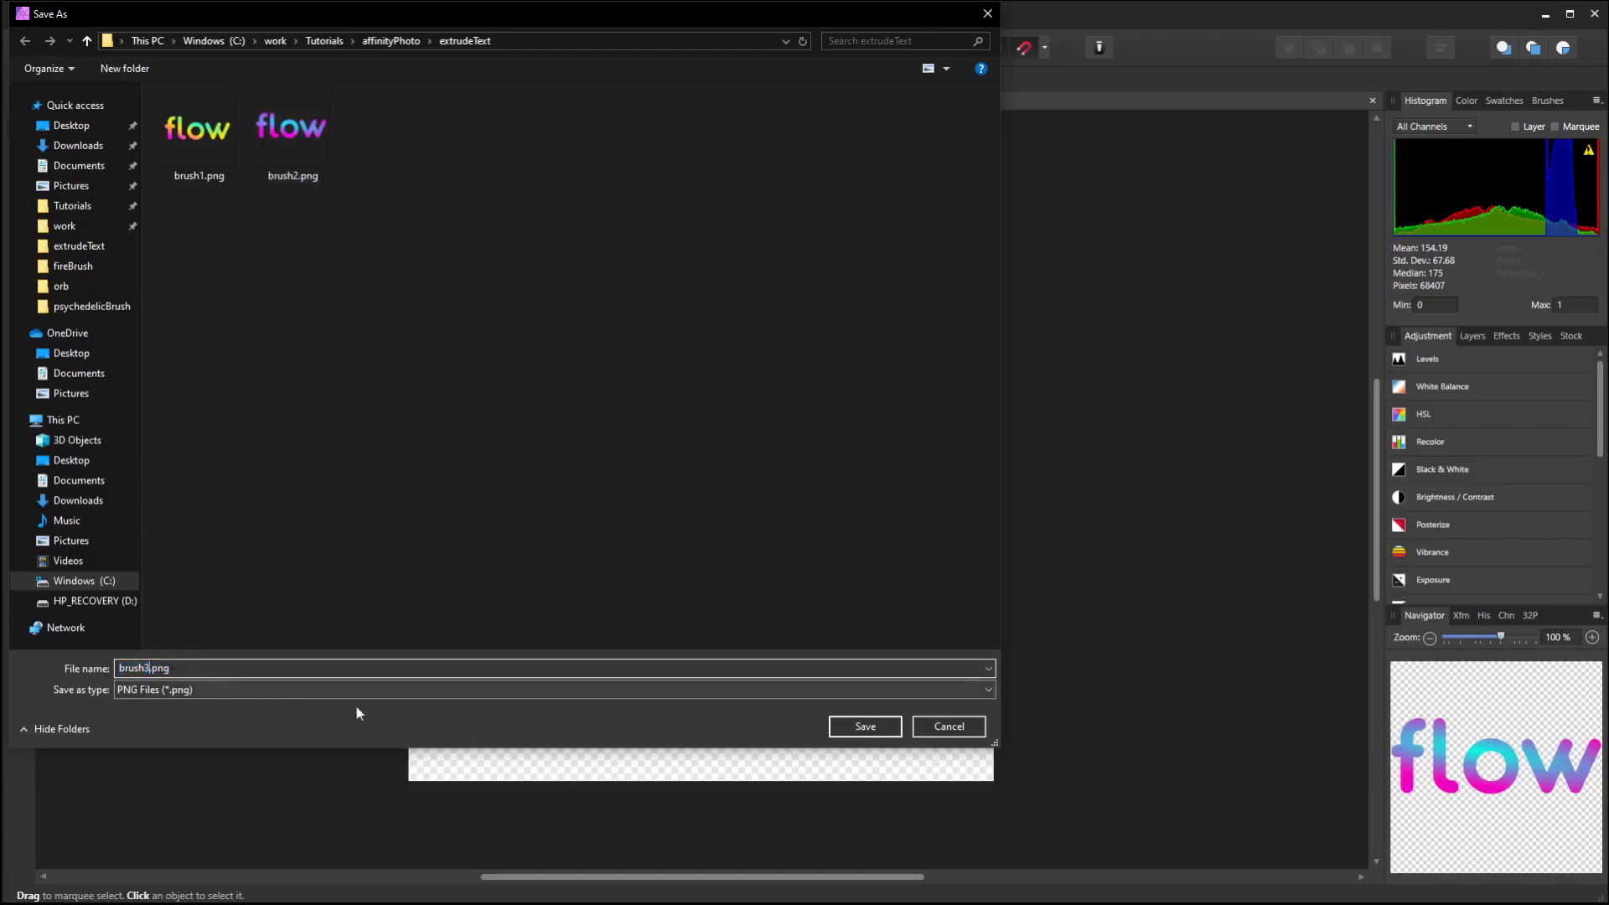
{"action": "left_click", "coordinate": [865, 726]}
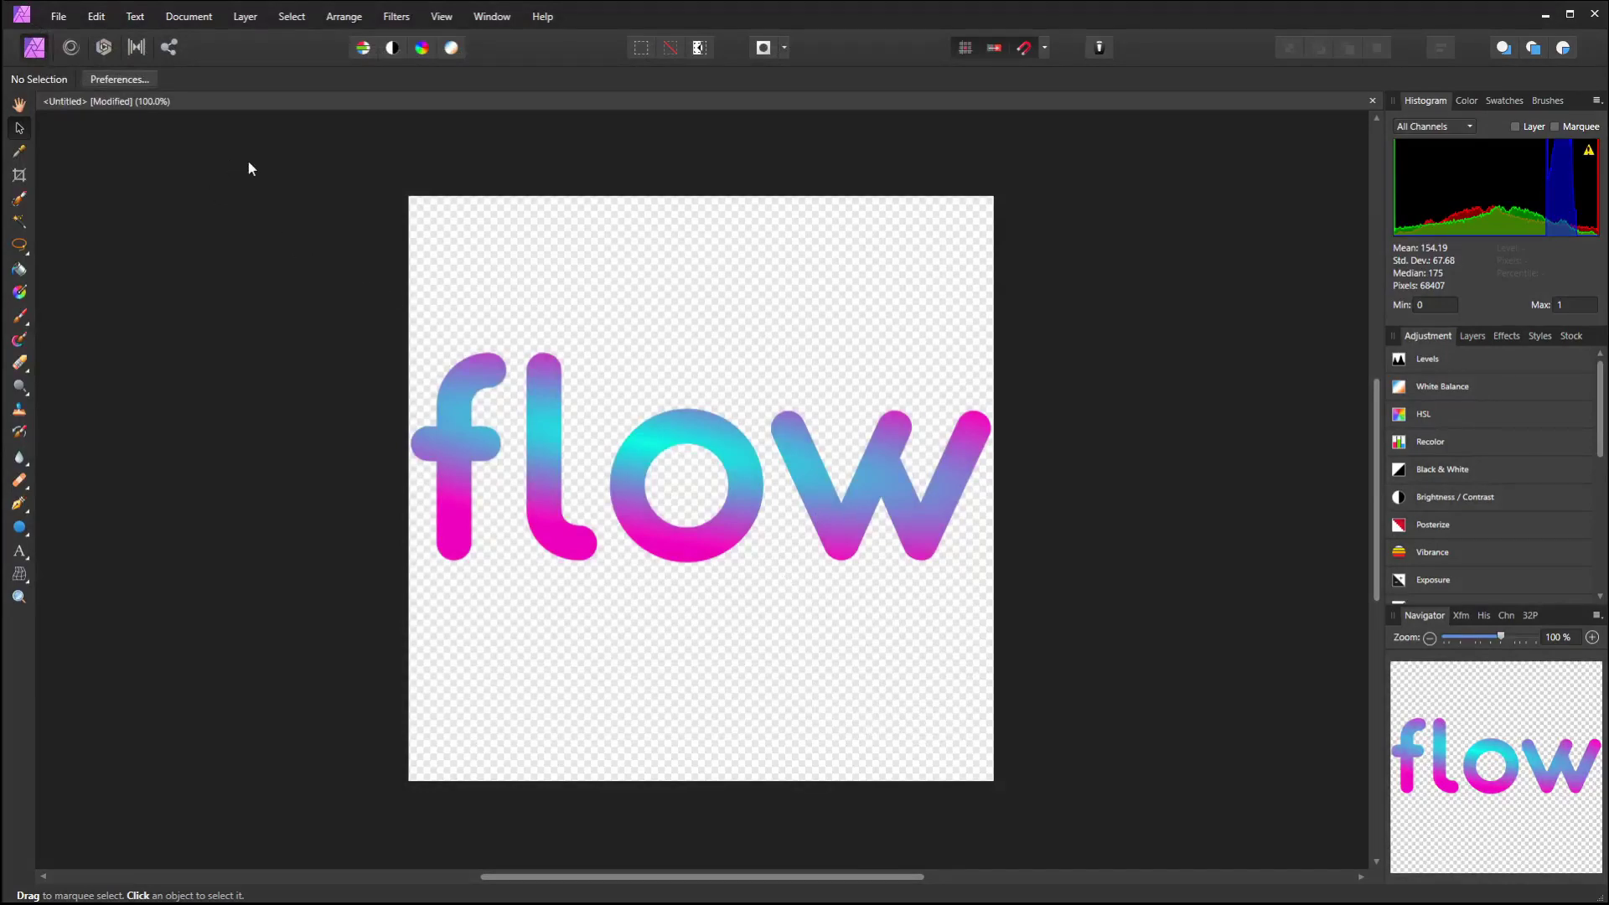
Create a new 1920 × 1080 px document from the saved Unnamed 1 preset
{"action": "key", "text": "ctrl+n"}
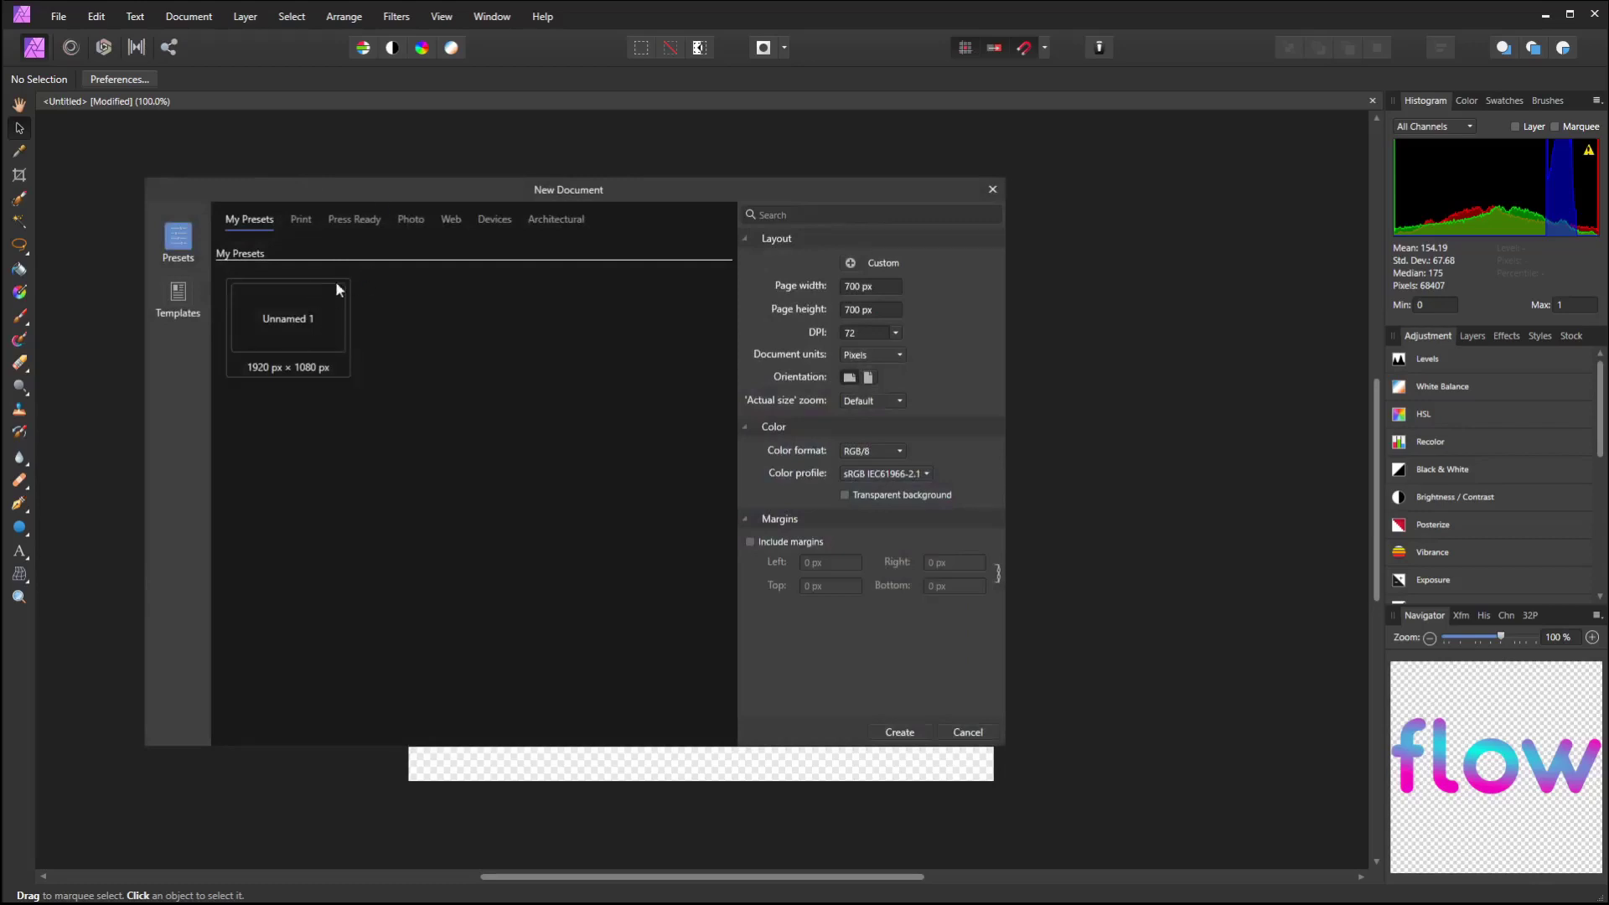
{"action": "left_click", "coordinate": [292, 342]}
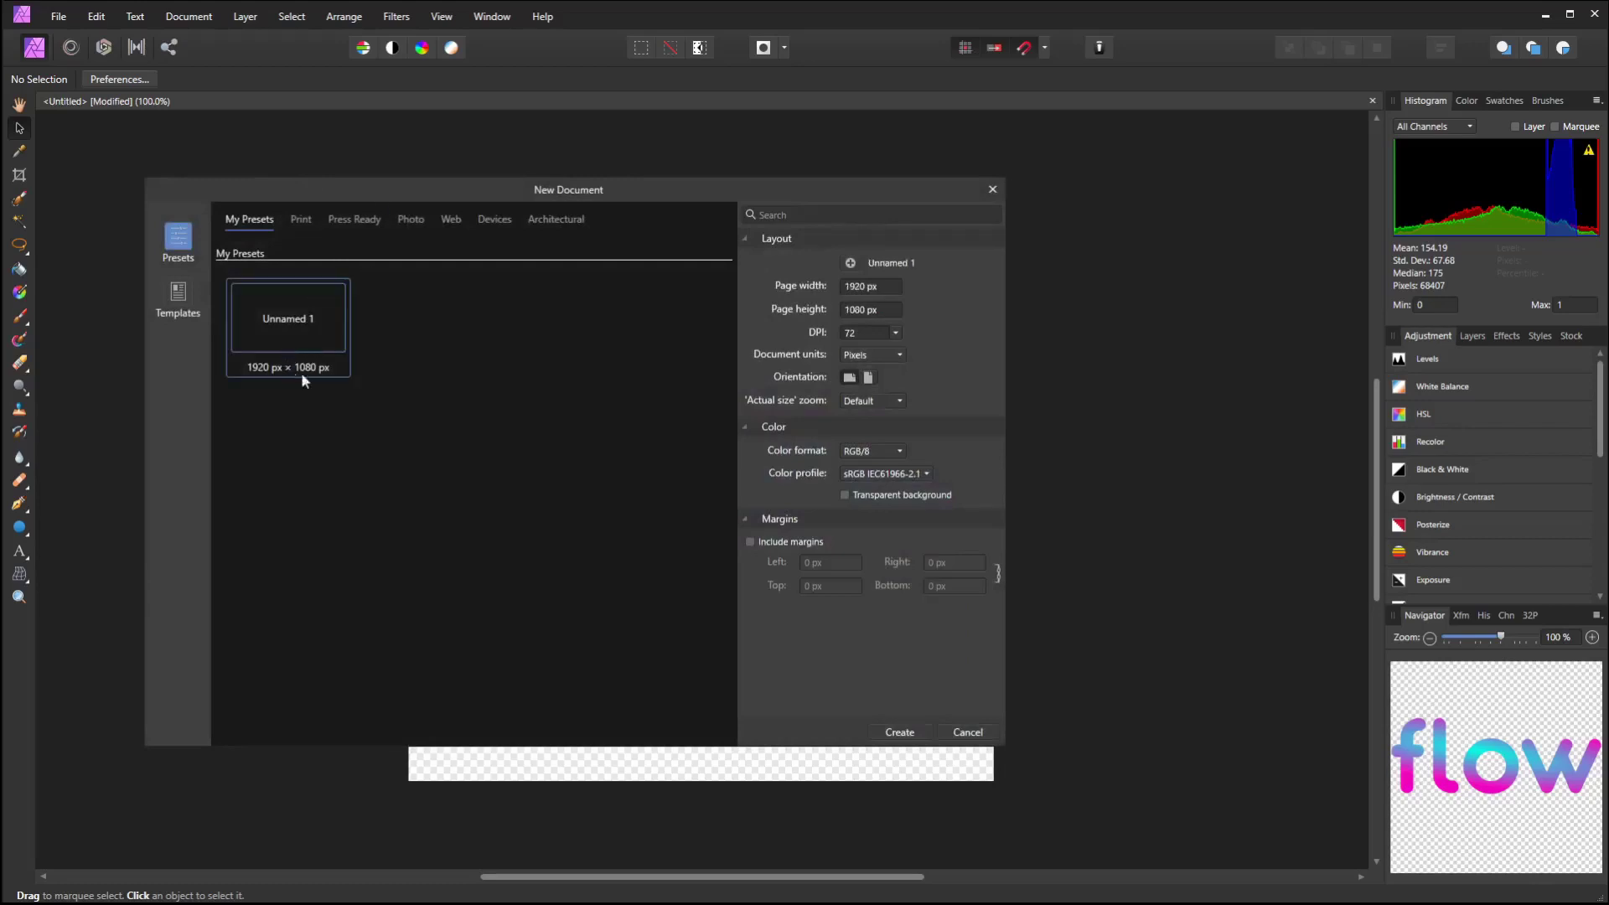
{"action": "left_click", "coordinate": [899, 731]}
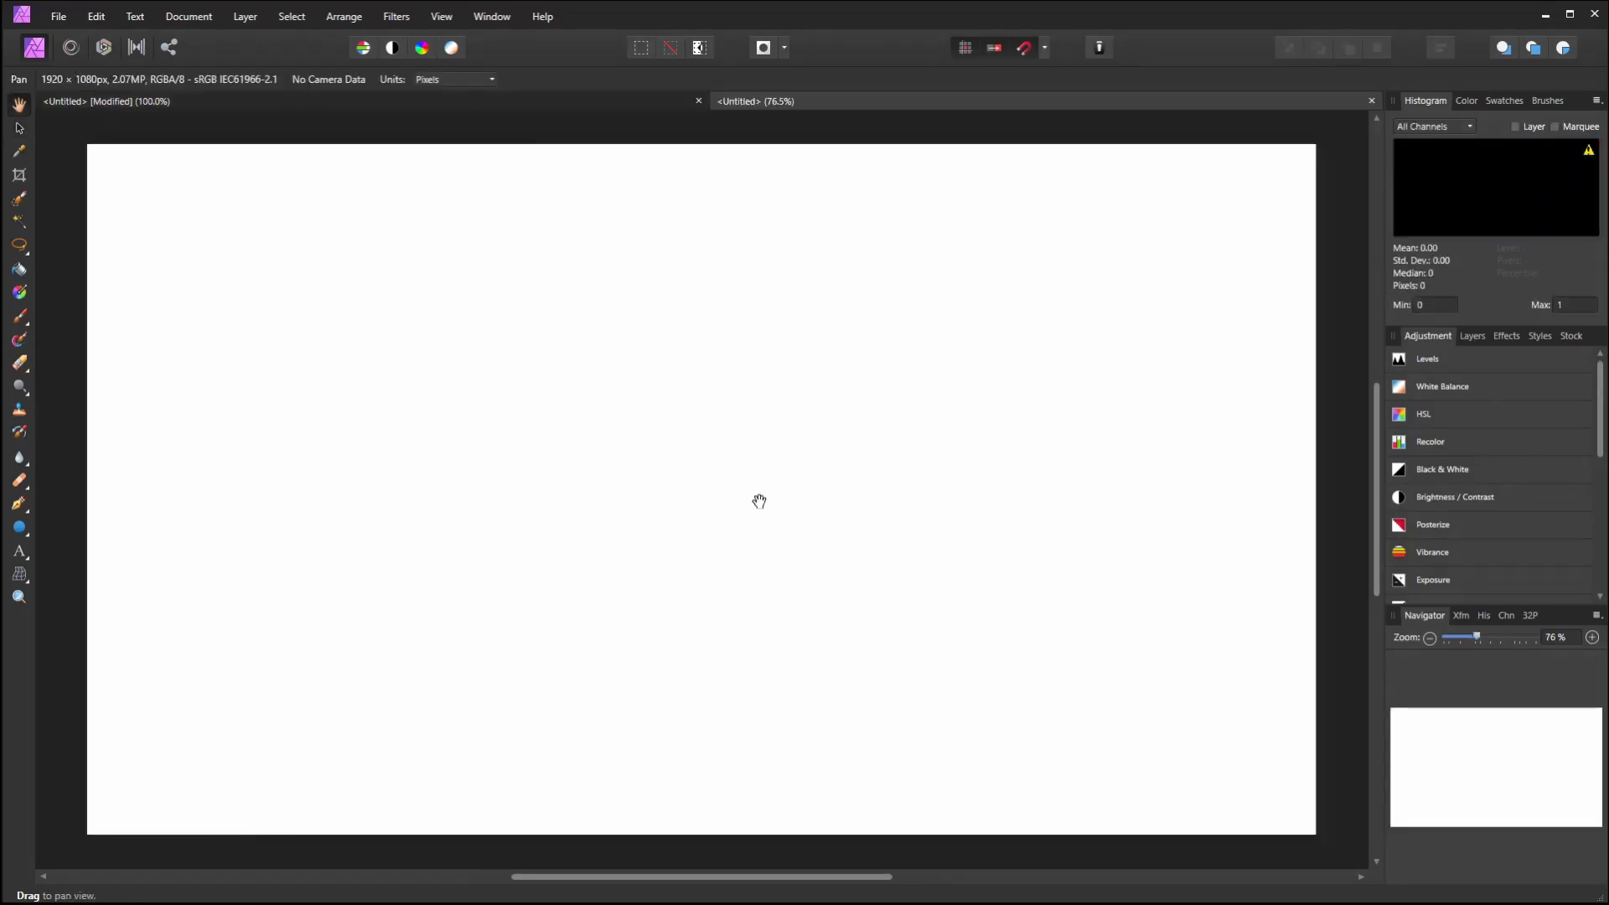
Float the brush collection over the canvas and create a new brush category
{"action": "left_click", "coordinate": [1547, 102]}
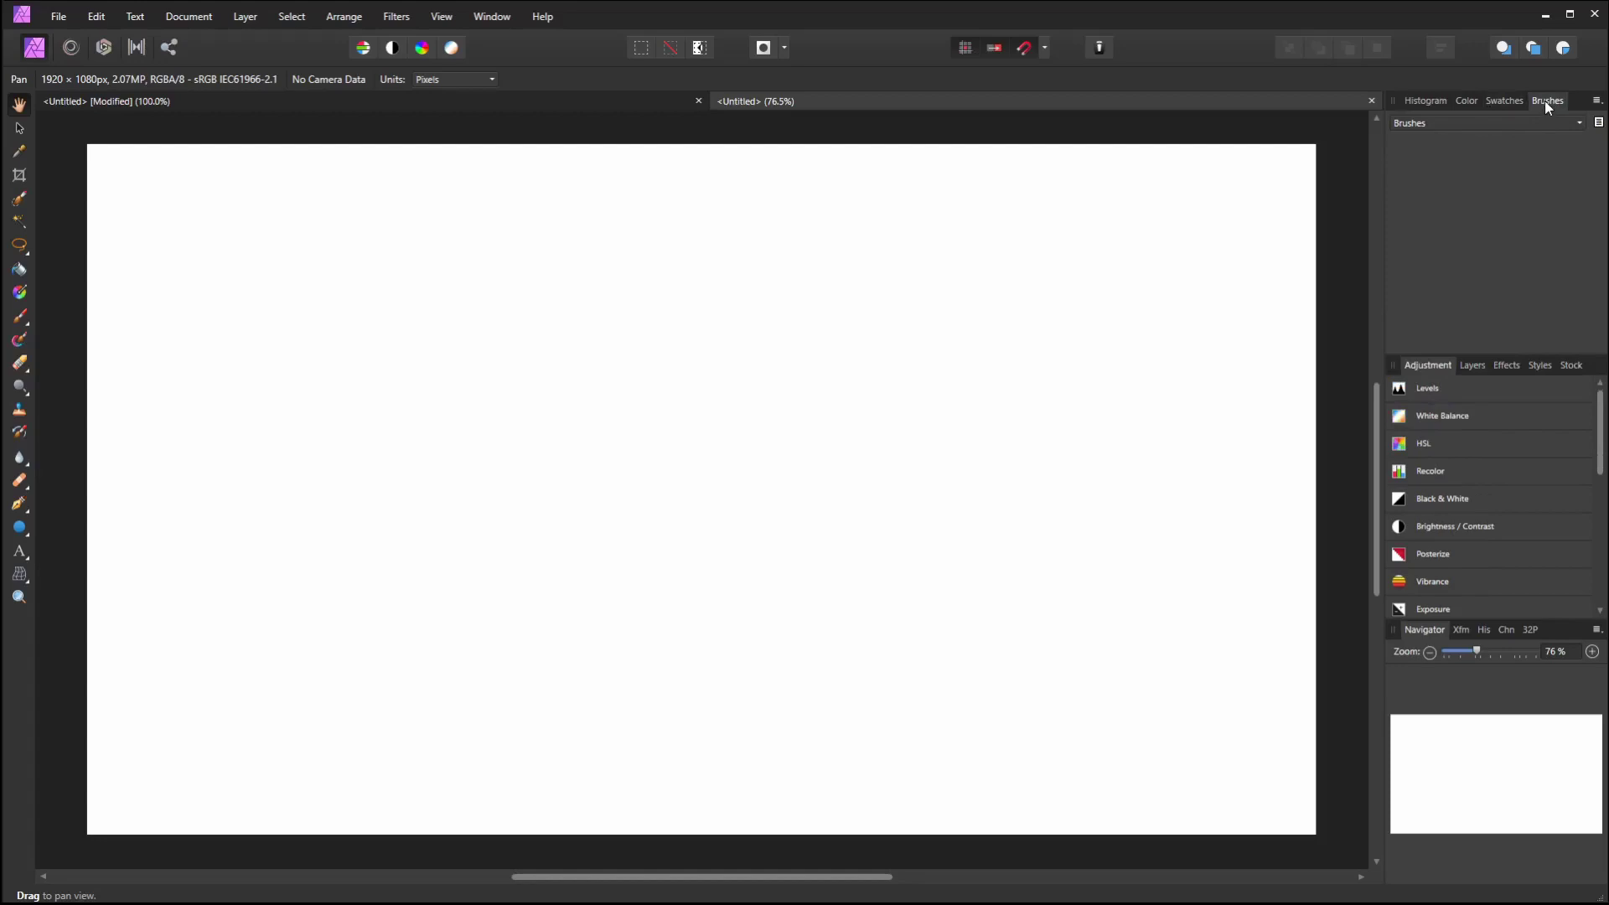
{"action": "mouse_move", "coordinate": [1546, 101]}
{"action": "left_mouse_down"}
{"action": "mouse_move", "coordinate": [1452, 196]}
{"action": "mouse_move", "coordinate": [1246, 240]}
{"action": "mouse_move", "coordinate": [1109, 152]}
{"action": "left_mouse_up"}
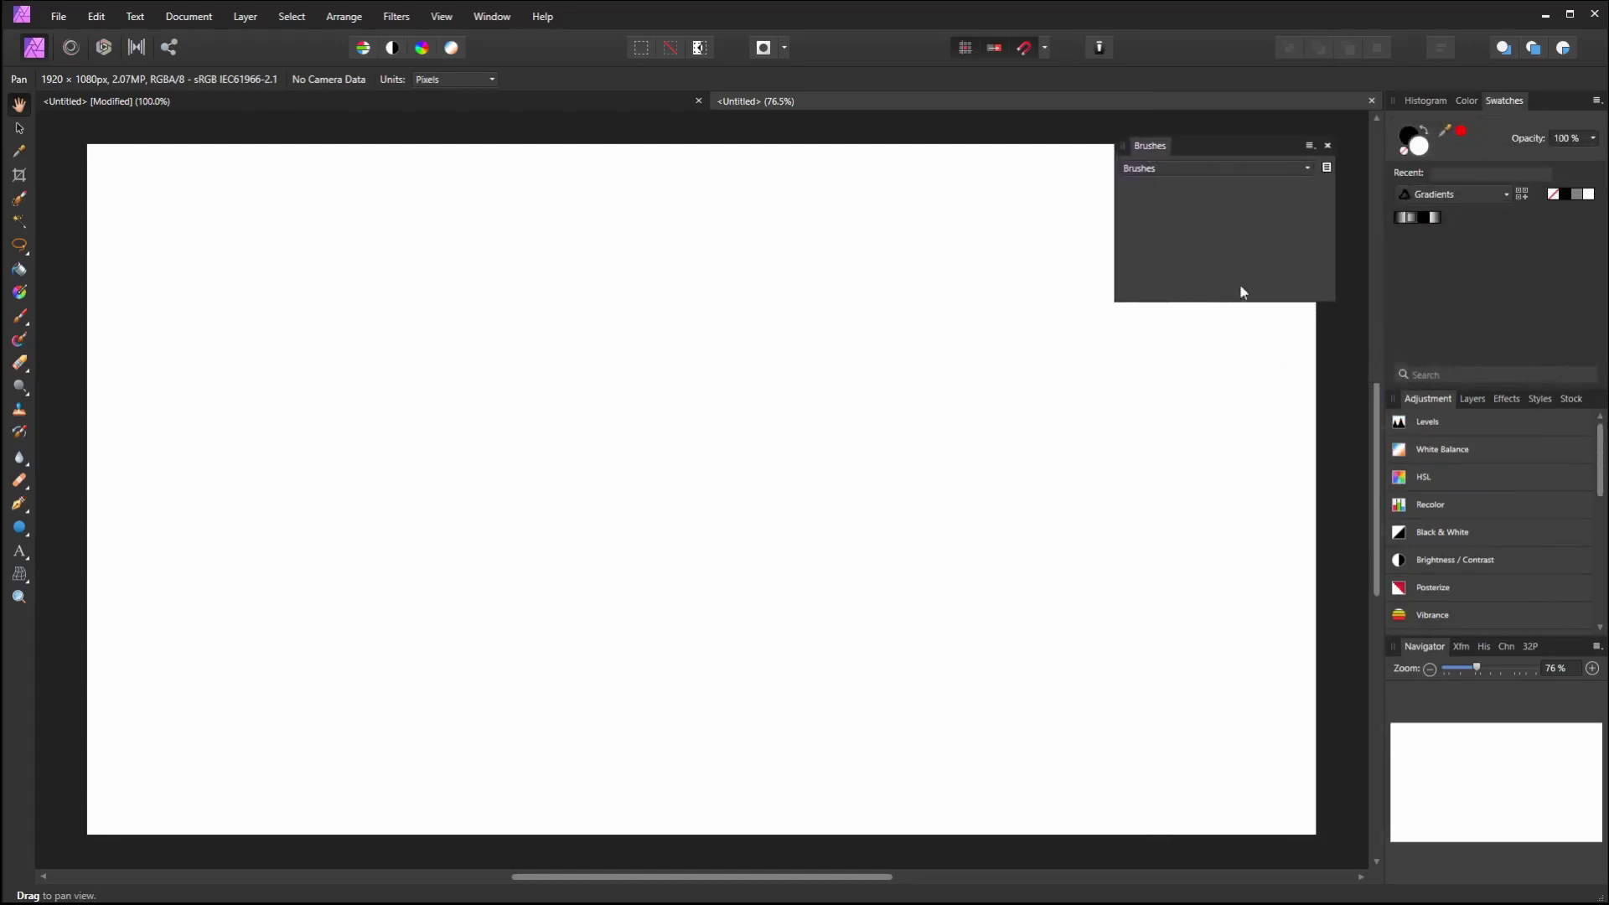
{"action": "left_click", "coordinate": [1310, 147]}
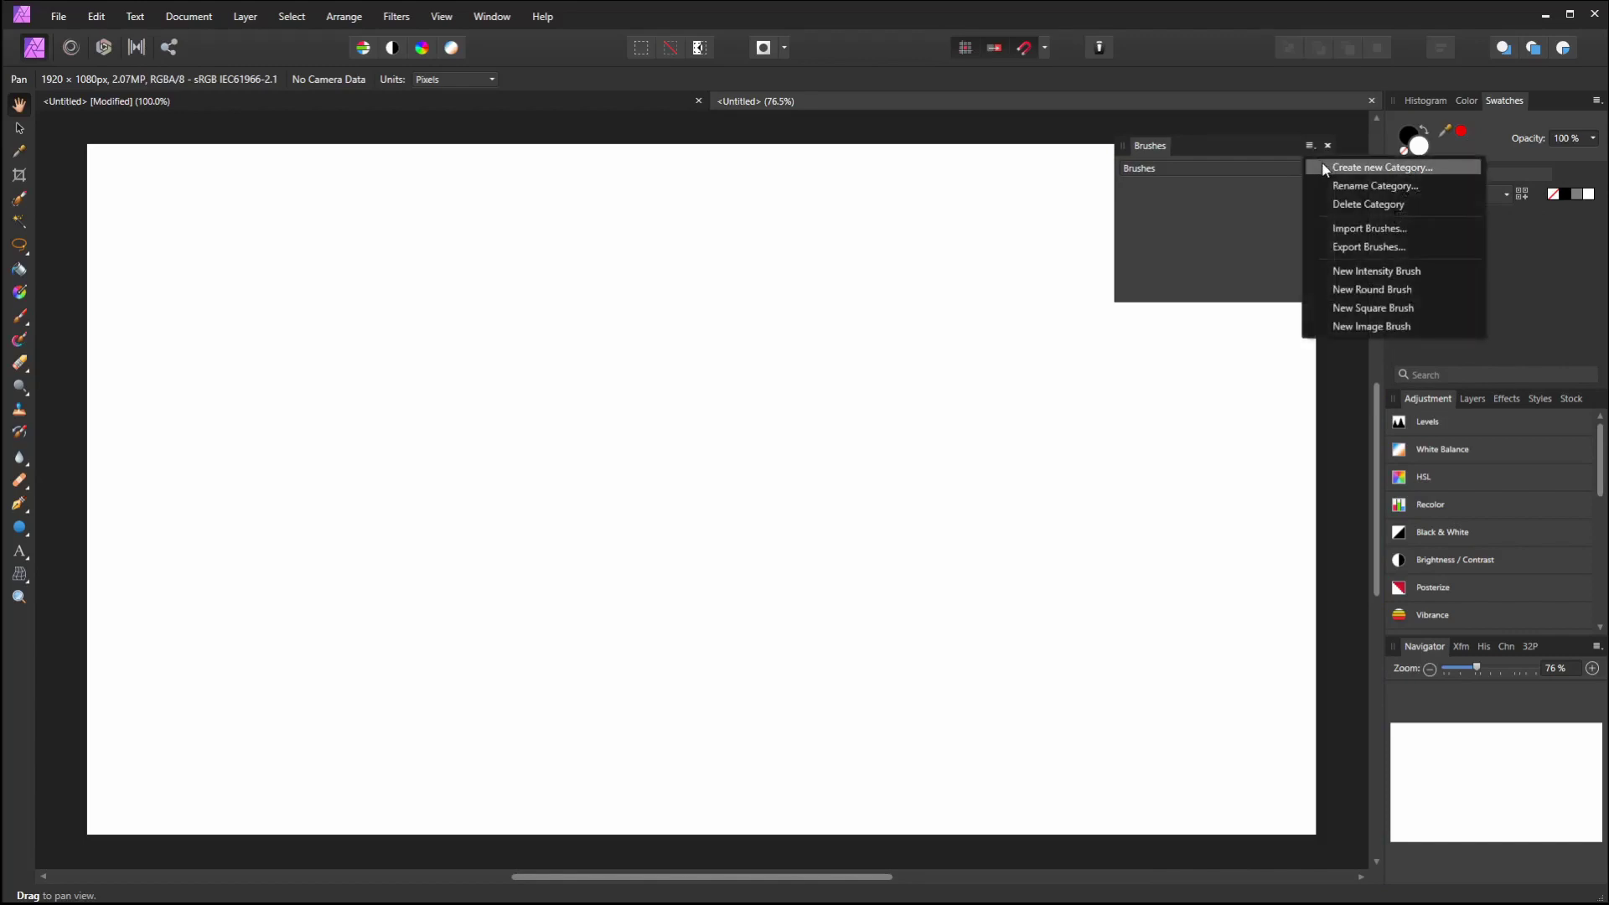
{"action": "left_click", "coordinate": [1295, 163]}
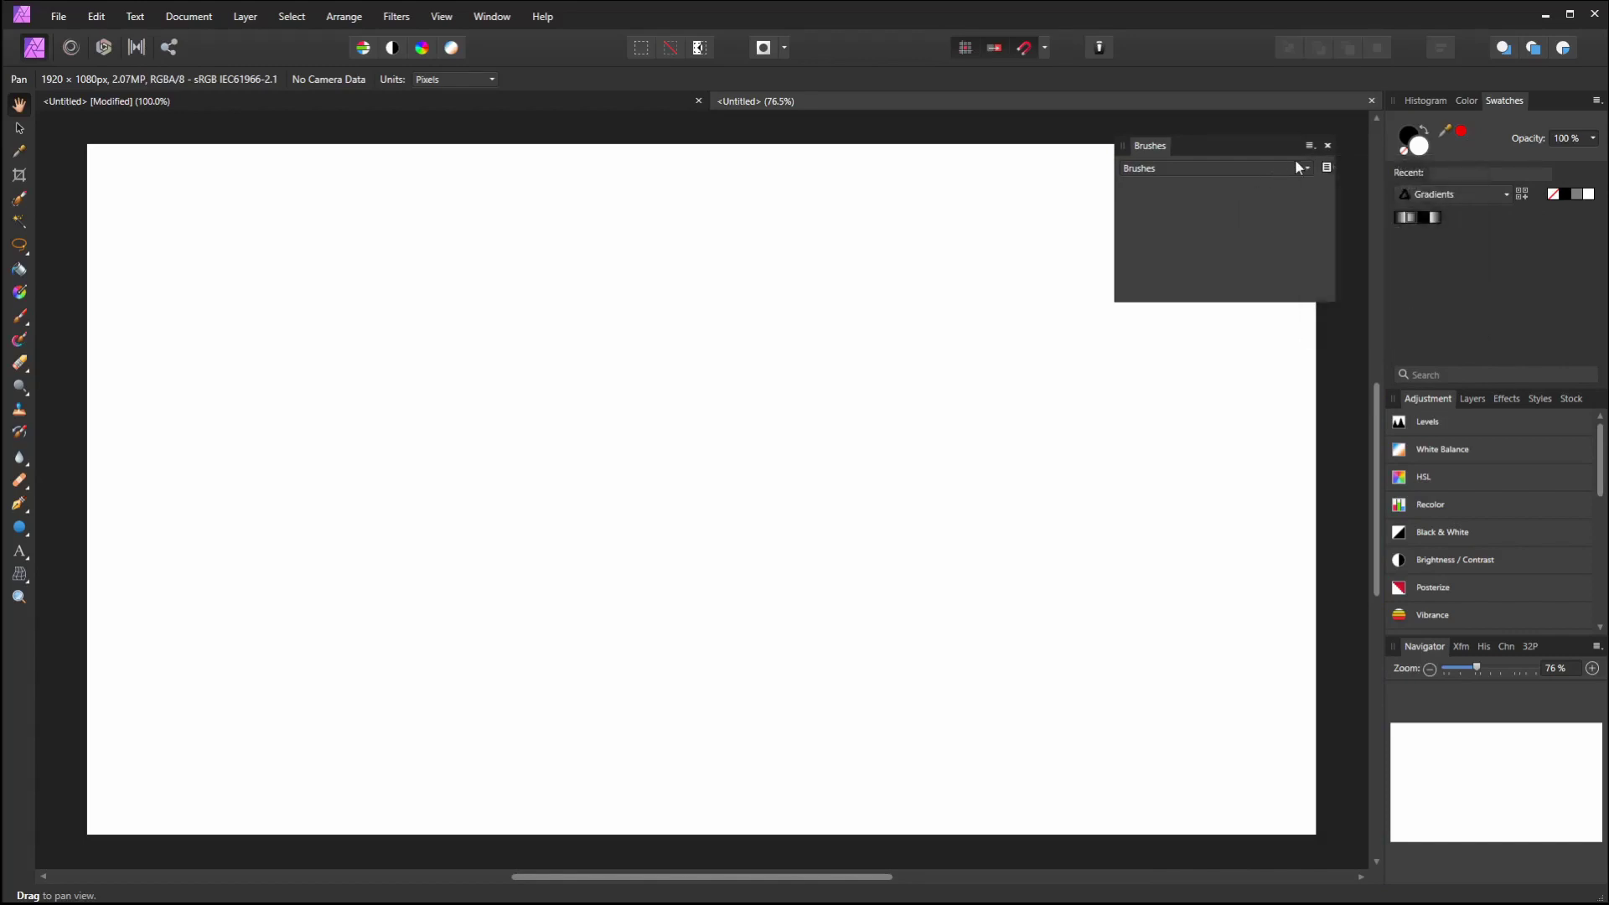
{"action": "left_click", "coordinate": [1299, 168]}
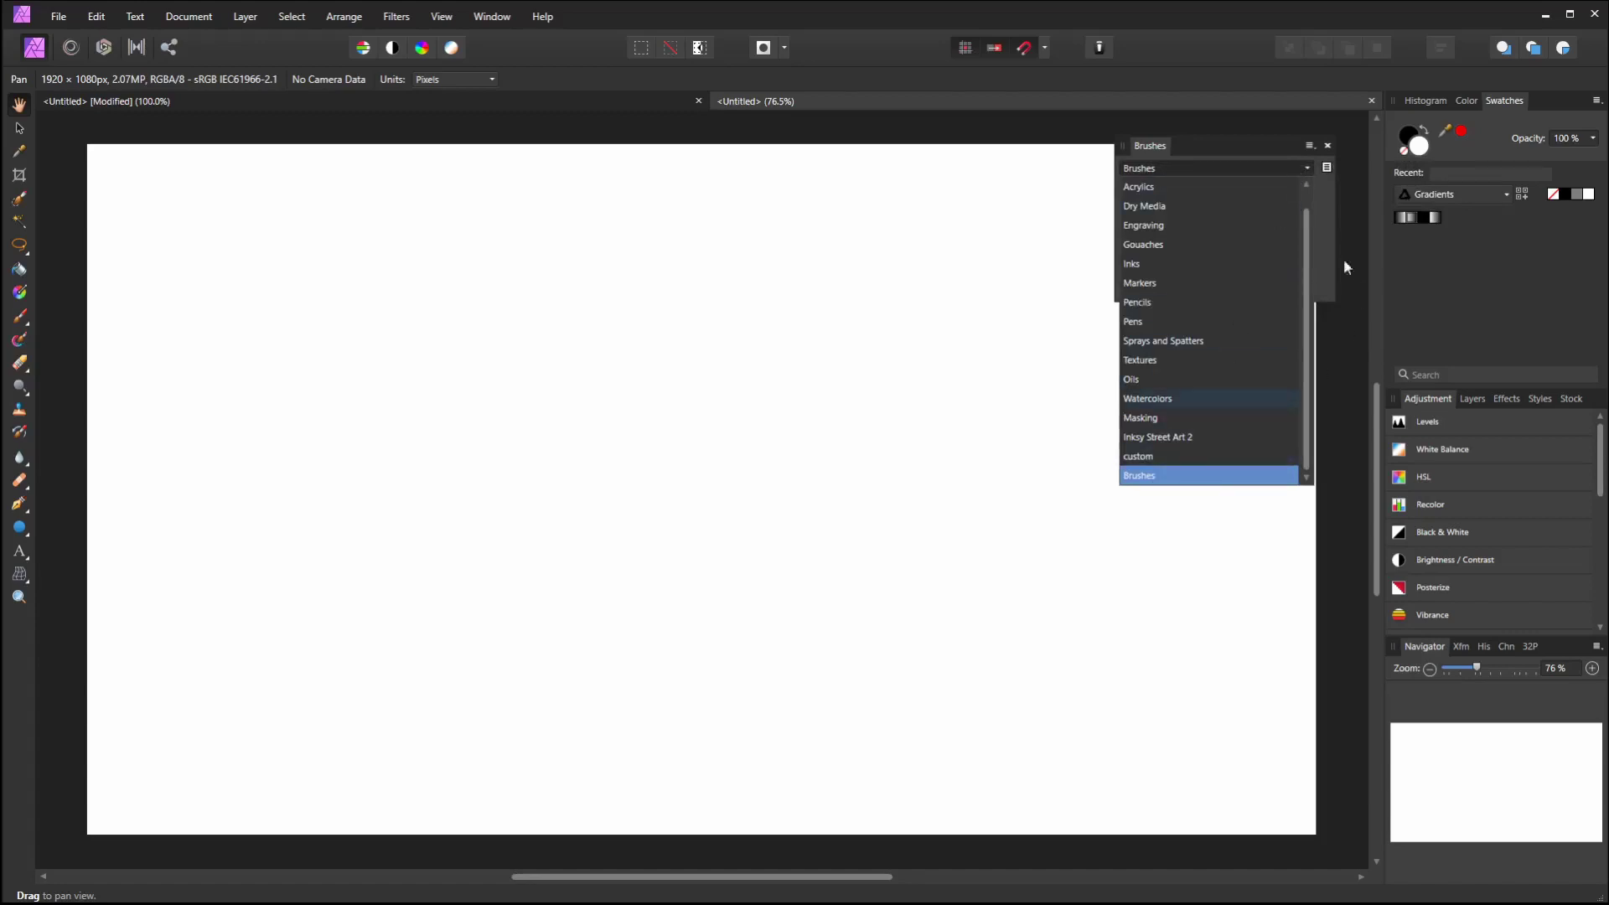
{"action": "left_click", "coordinate": [1319, 230]}
{"action": "left_click", "coordinate": [1310, 147]}
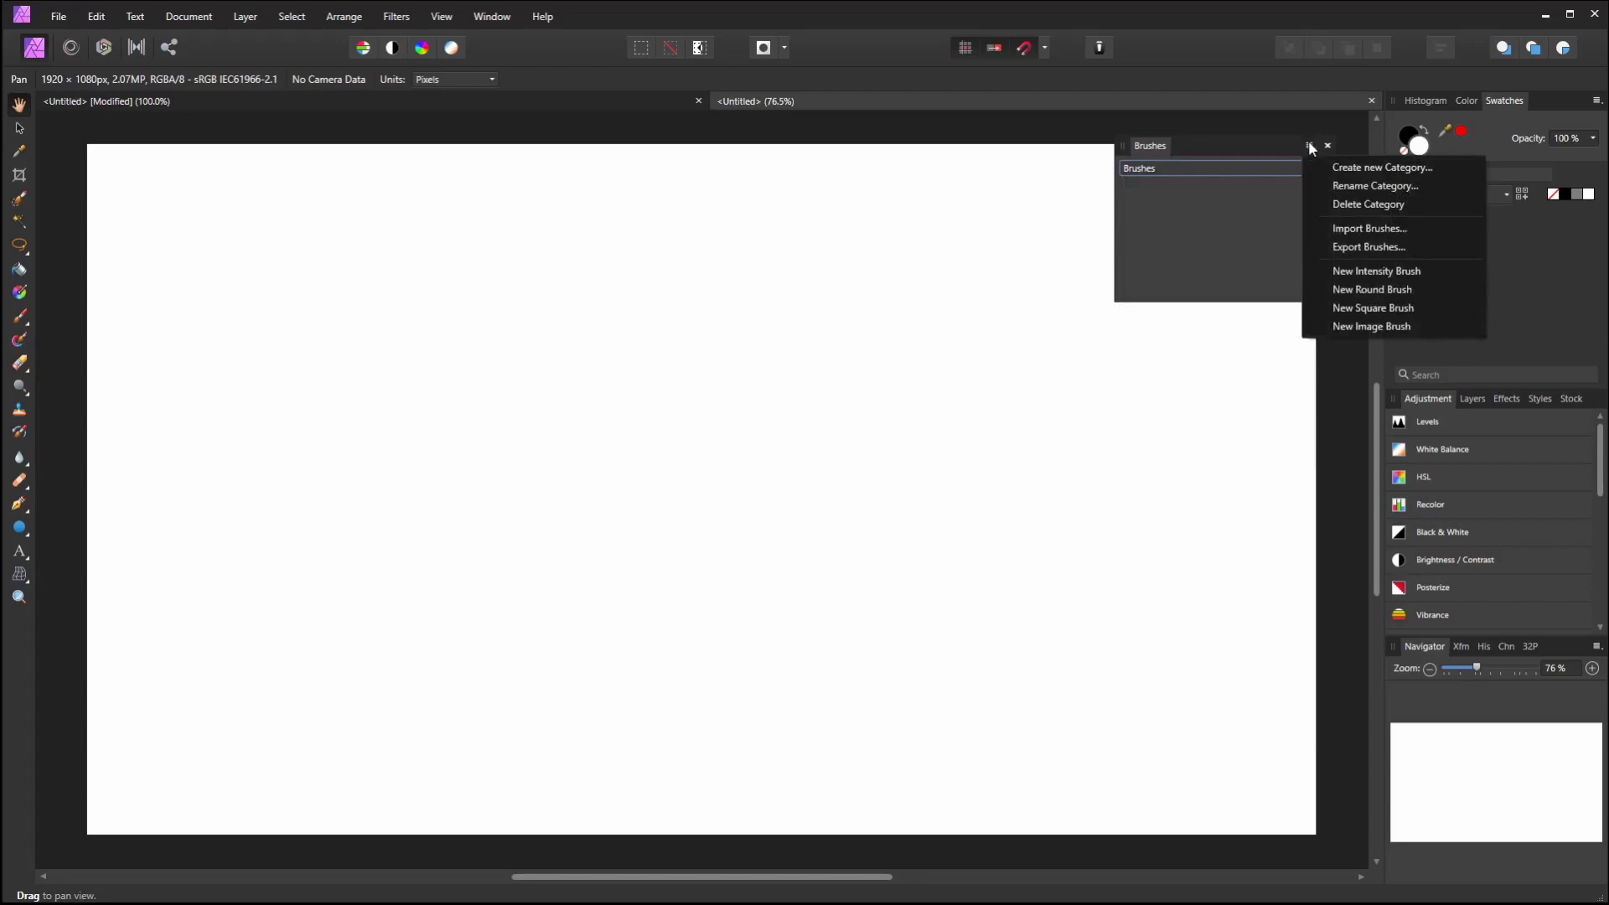
{"action": "left_click", "coordinate": [1375, 169]}
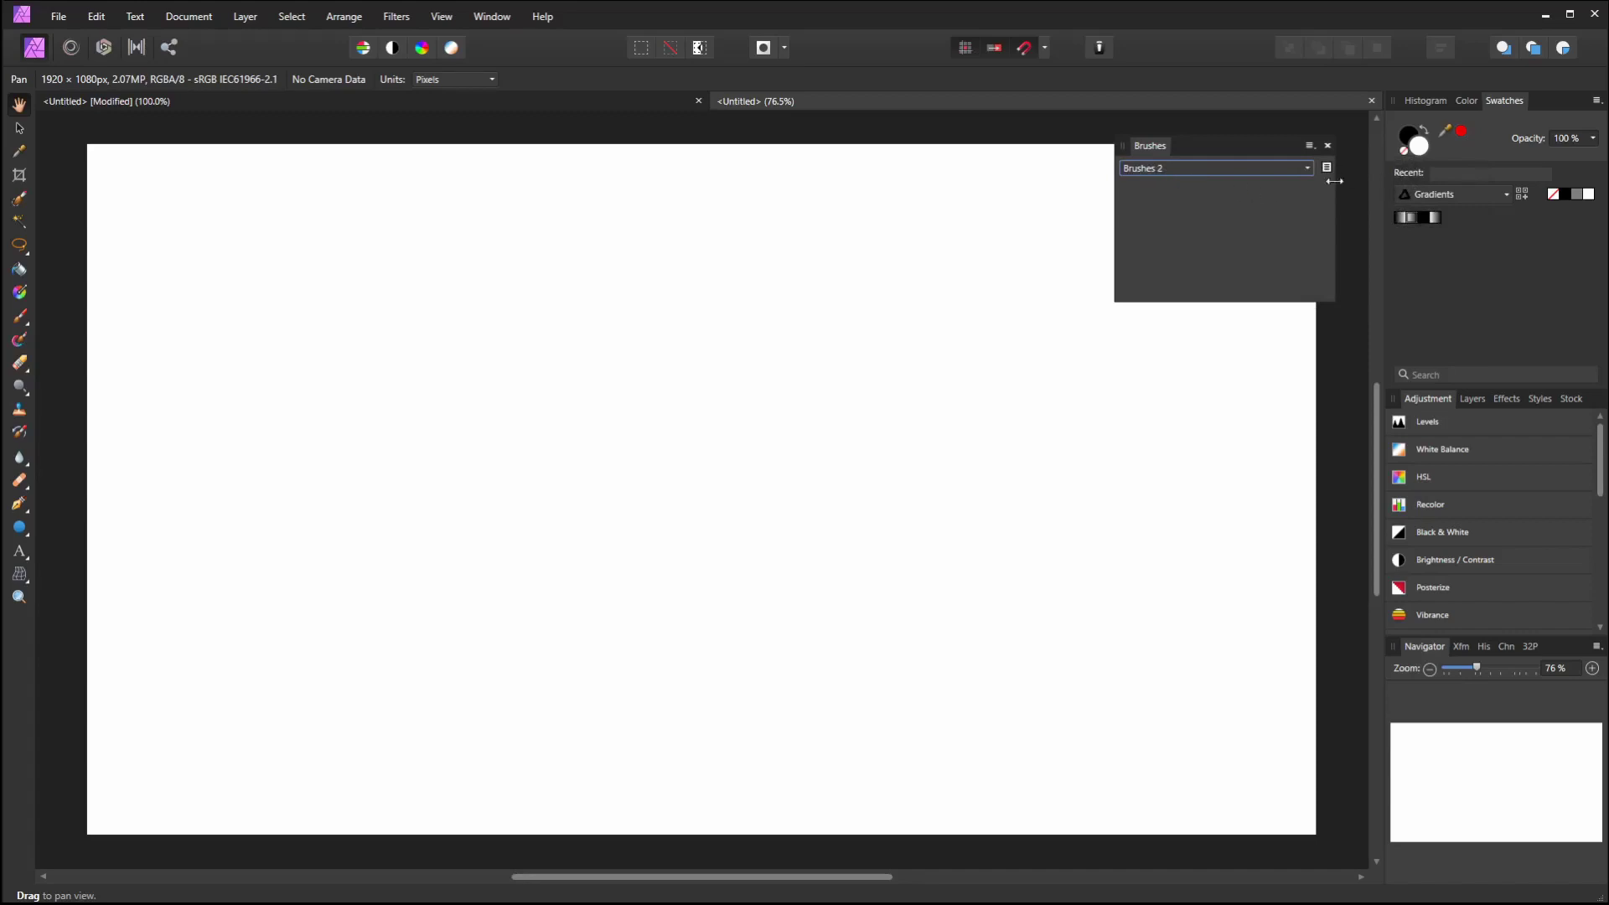
Add a new image brush made from brush3.png to the new category
{"action": "left_click", "coordinate": [1310, 147]}
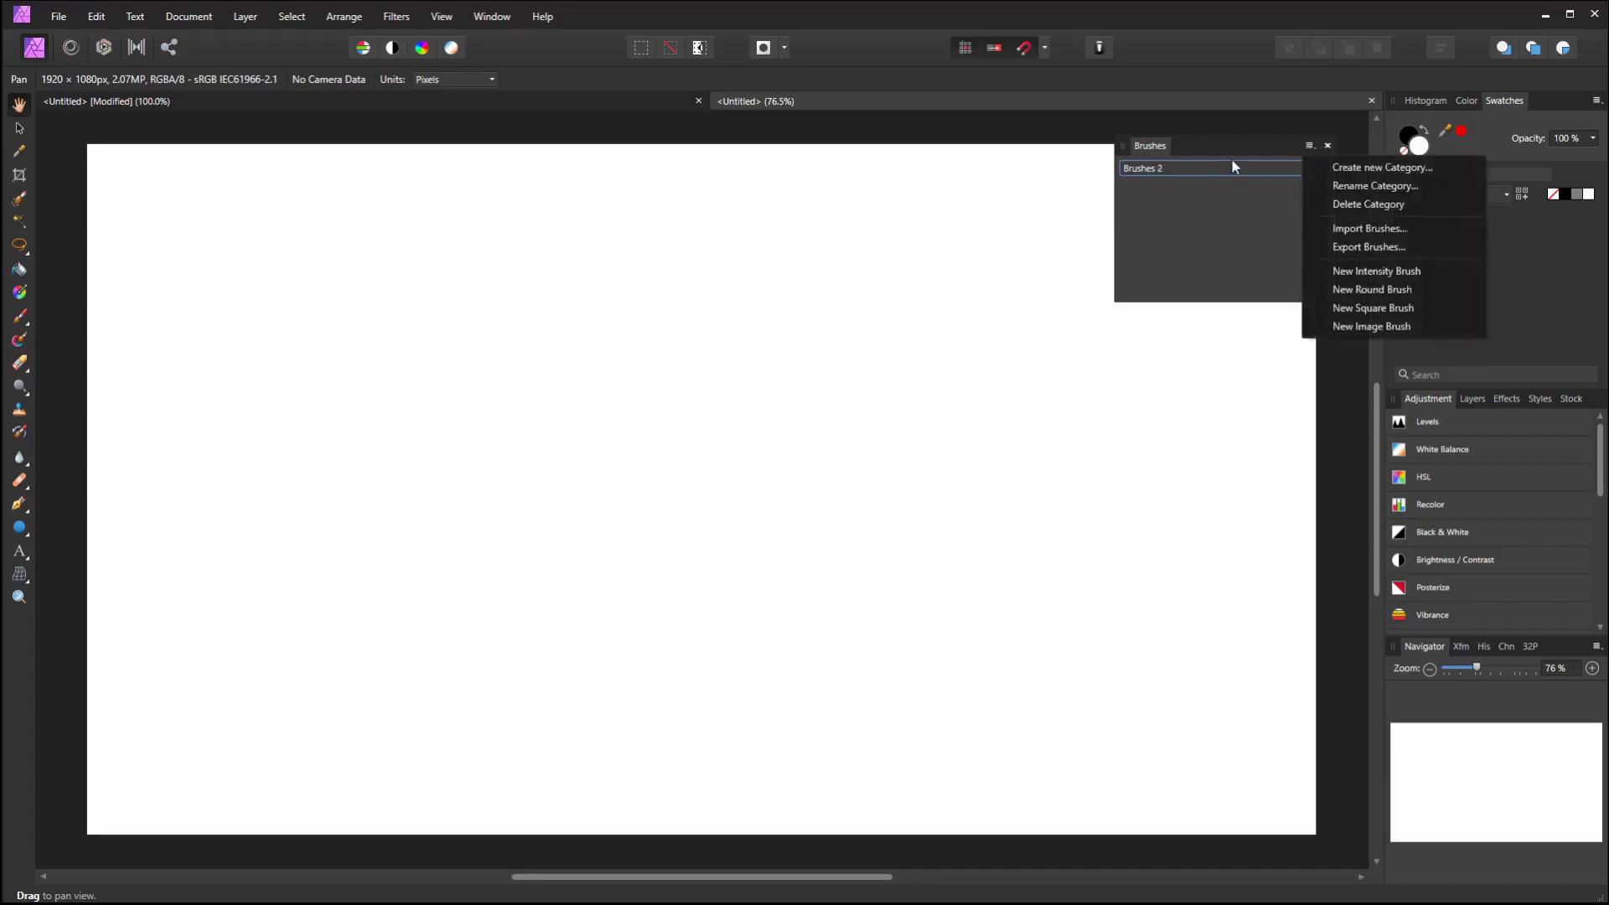
{"action": "left_click", "coordinate": [1372, 327]}
{"action": "left_click_drag", "start_coordinate": [1286, 154], "coordinate": [810, 102]}
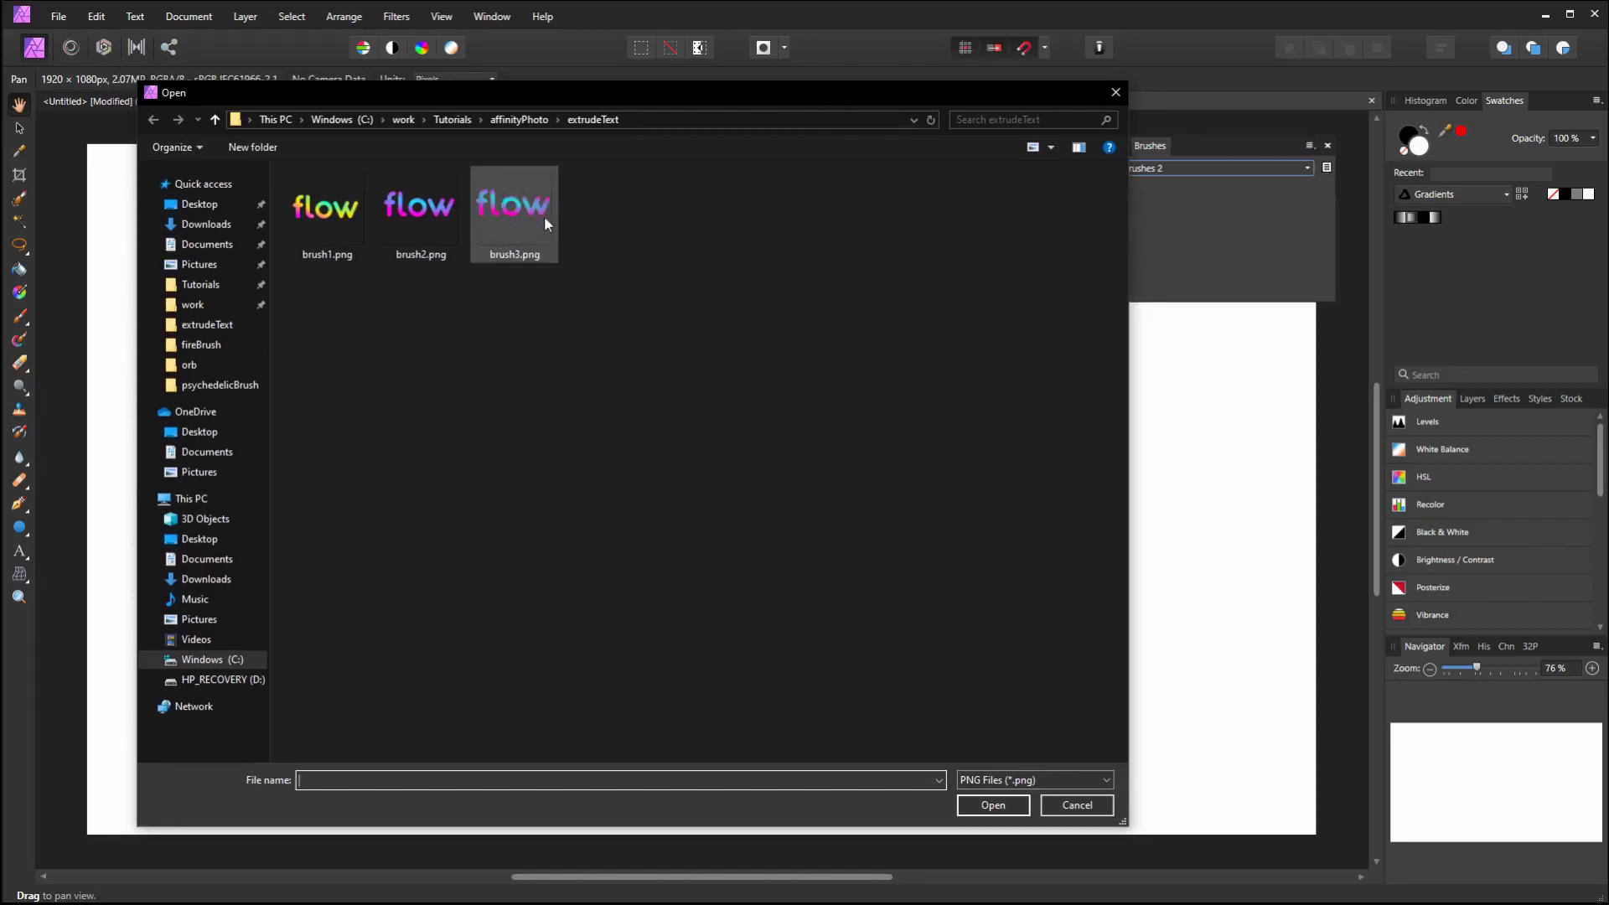
{"action": "left_click", "coordinate": [518, 198]}
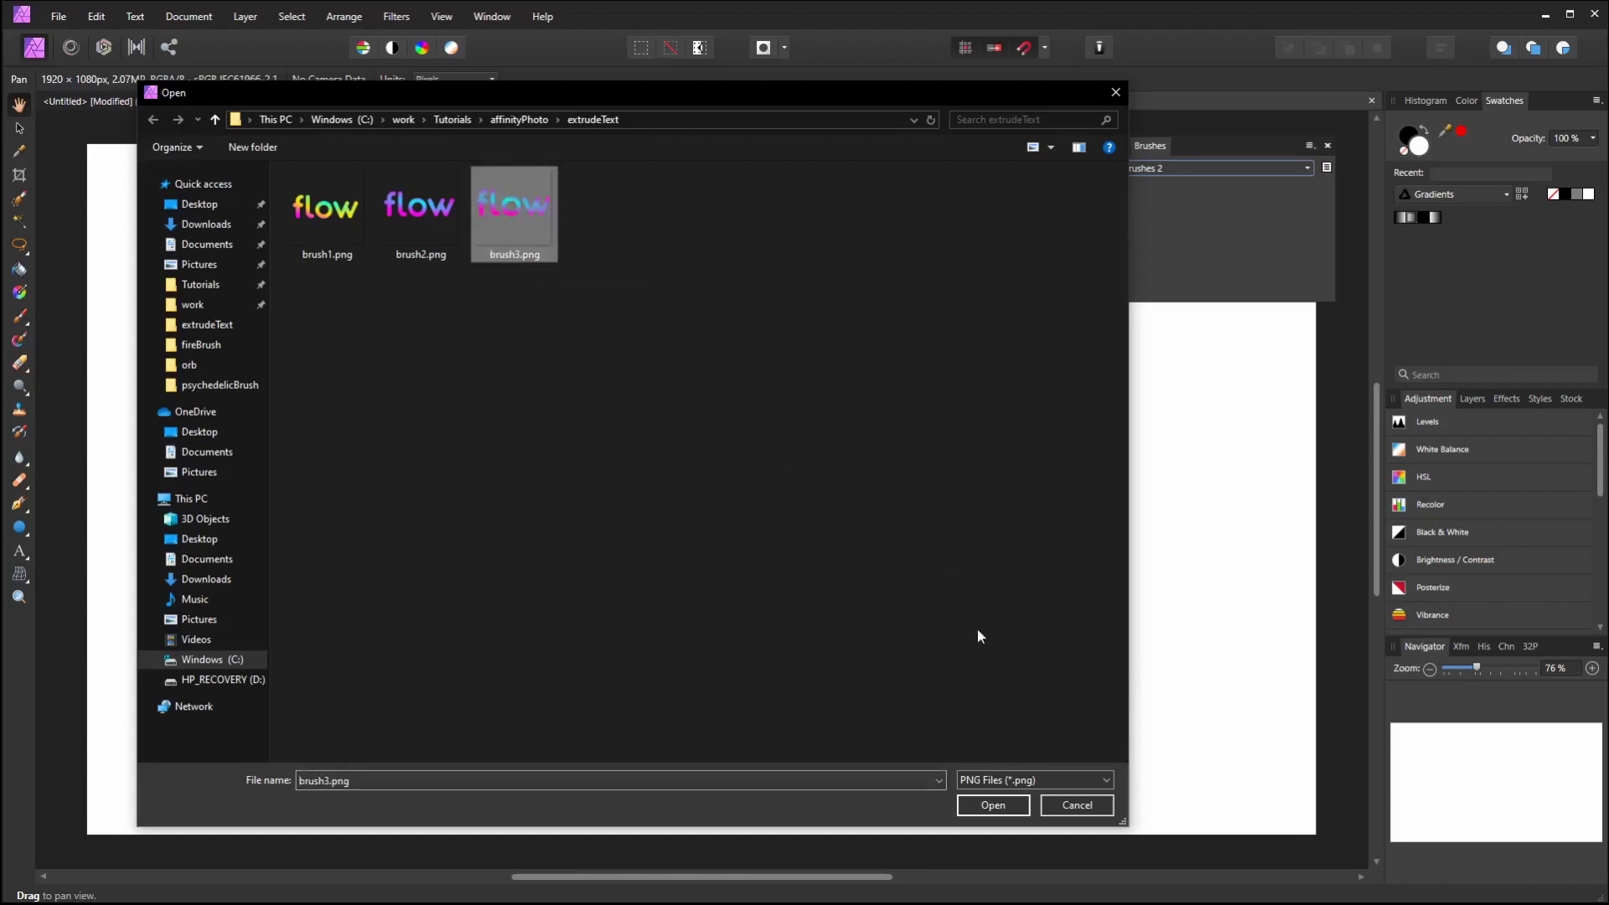
{"action": "left_click", "coordinate": [1003, 804]}
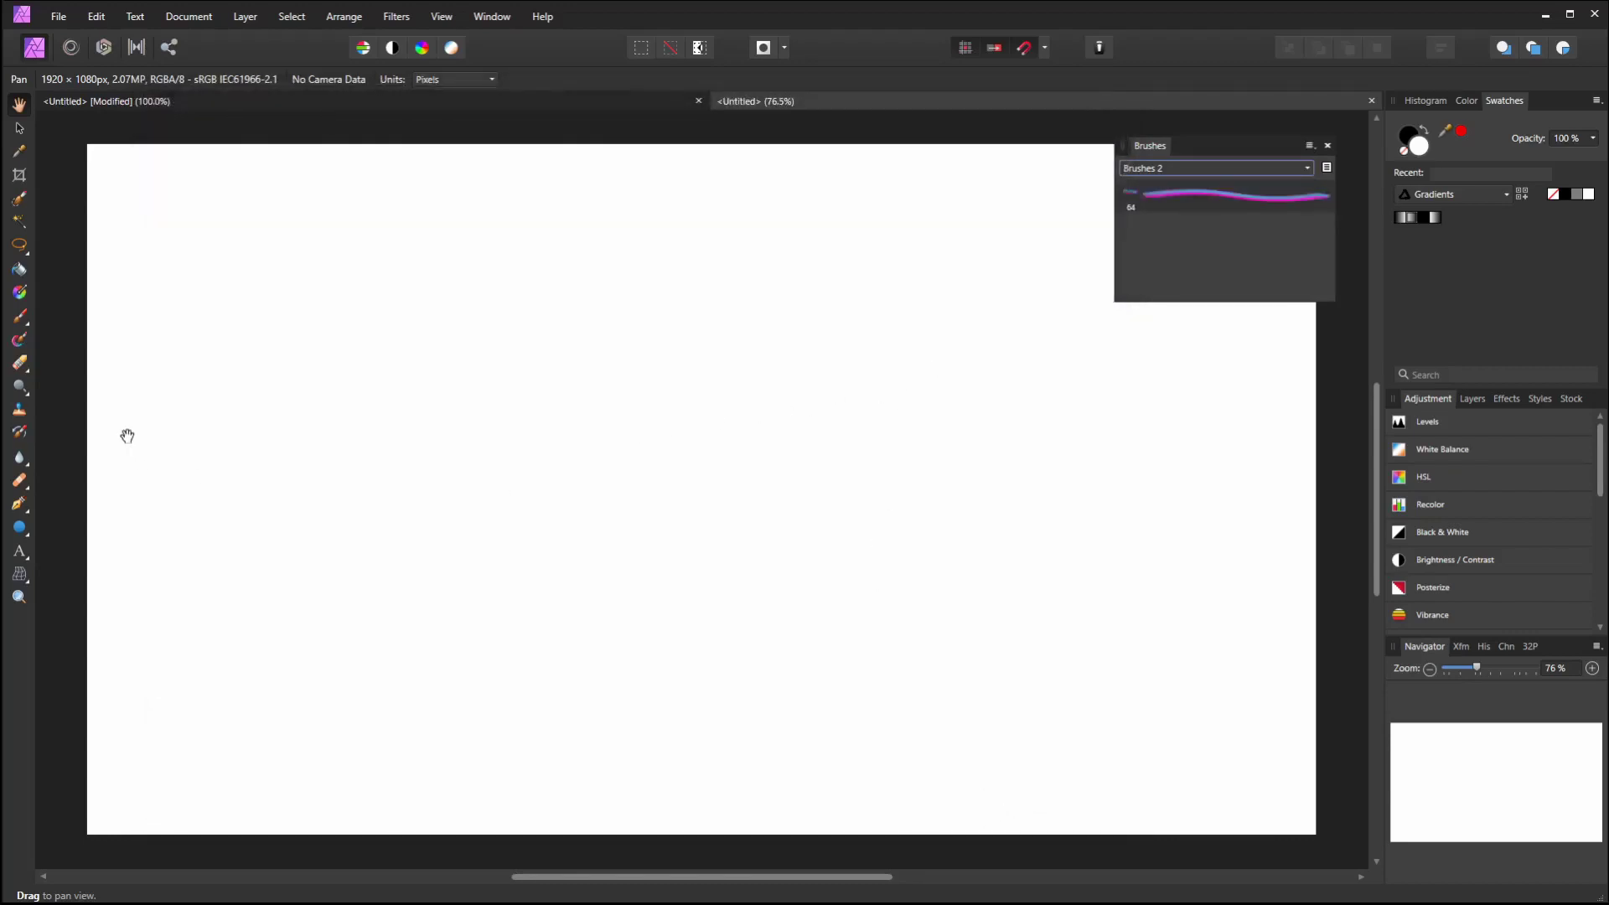
Activate the Paint Brush, try a wavy stroke across the blank page and undo it
{"action": "left_click", "coordinate": [18, 319]}
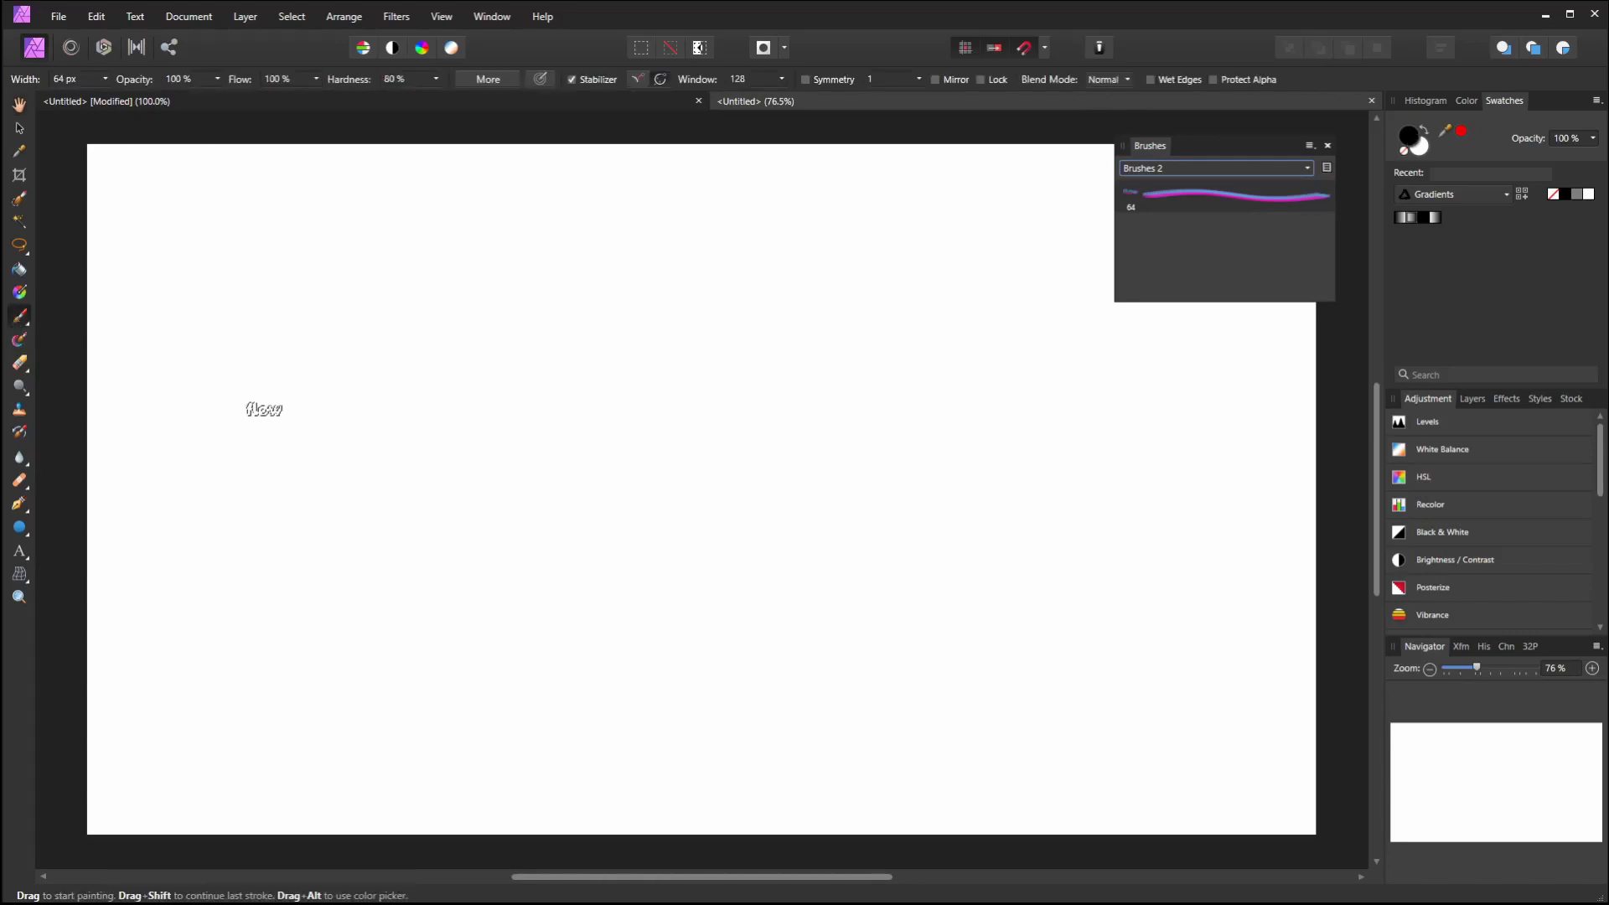
{"action": "mouse_move", "coordinate": [252, 432]}
{"action": "left_mouse_down"}
{"action": "mouse_move", "coordinate": [315, 273]}
{"action": "mouse_move", "coordinate": [508, 323]}
{"action": "mouse_move", "coordinate": [565, 616]}
{"action": "mouse_move", "coordinate": [660, 710]}
{"action": "mouse_move", "coordinate": [767, 495]}
{"action": "mouse_move", "coordinate": [784, 240]}
{"action": "mouse_move", "coordinate": [922, 327]}
{"action": "left_mouse_up"}
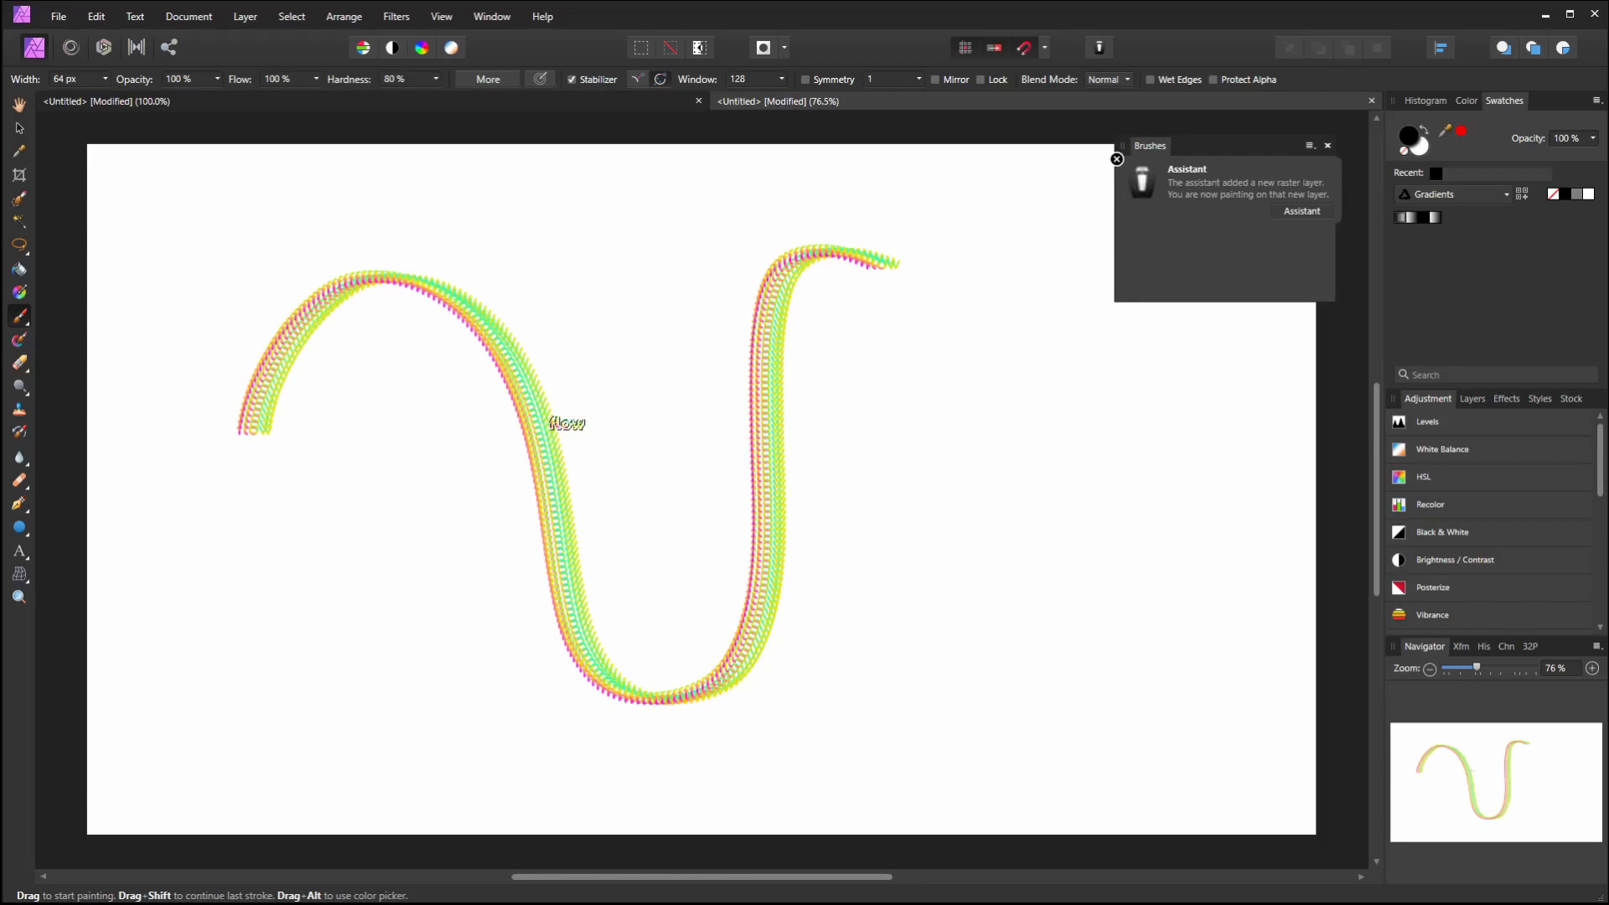
{"action": "key", "text": "ctrl+z"}
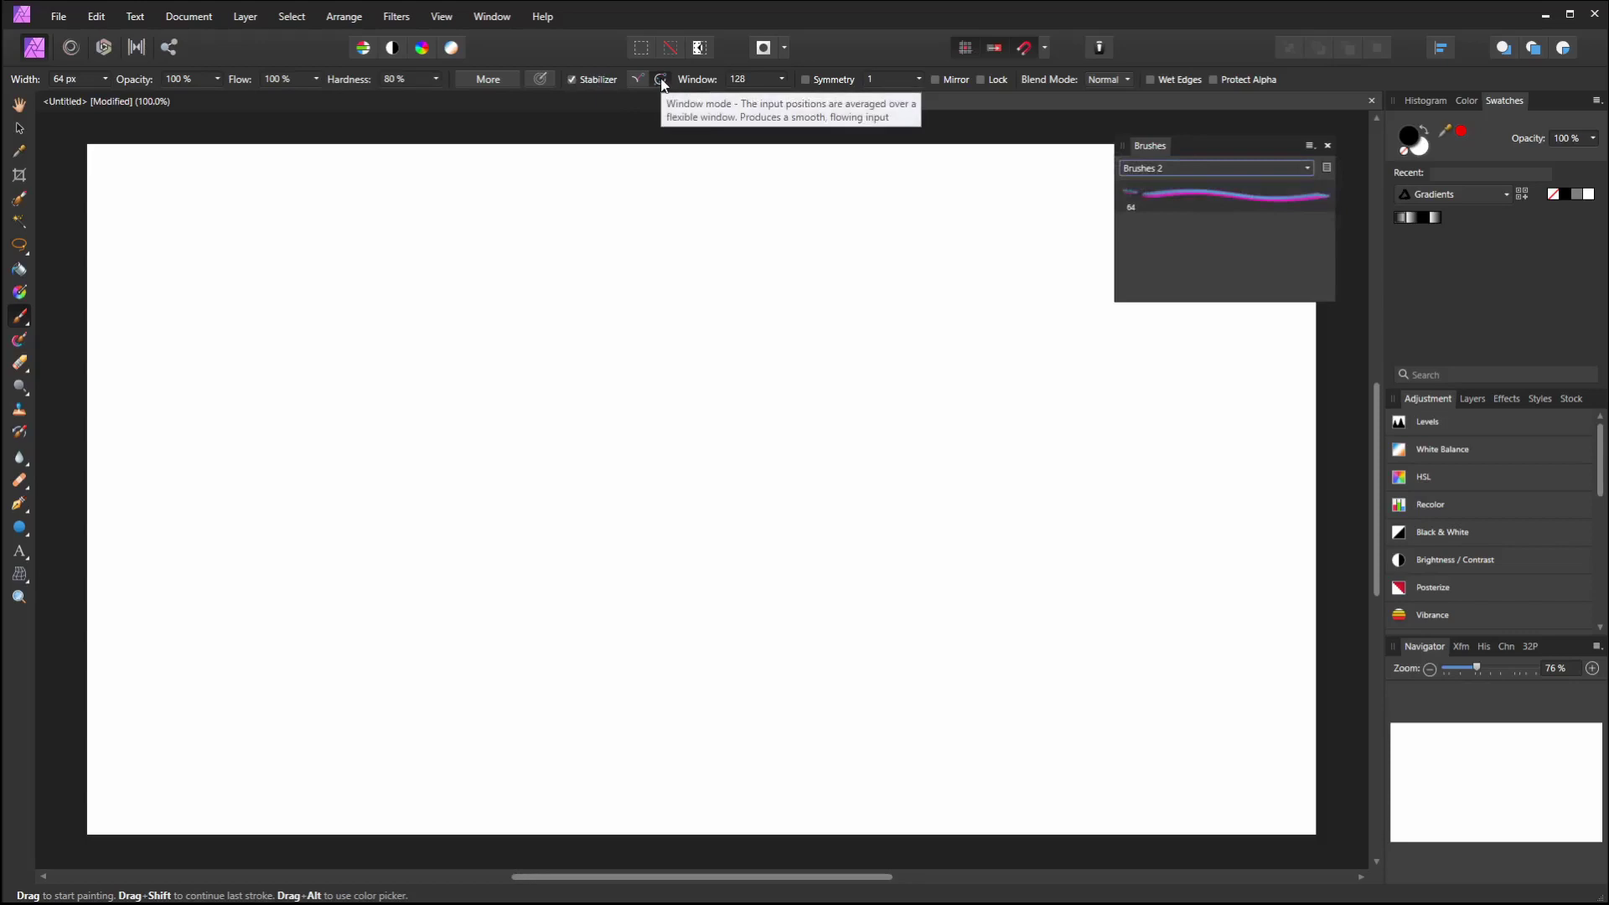
{"action": "left_click", "coordinate": [782, 79]}
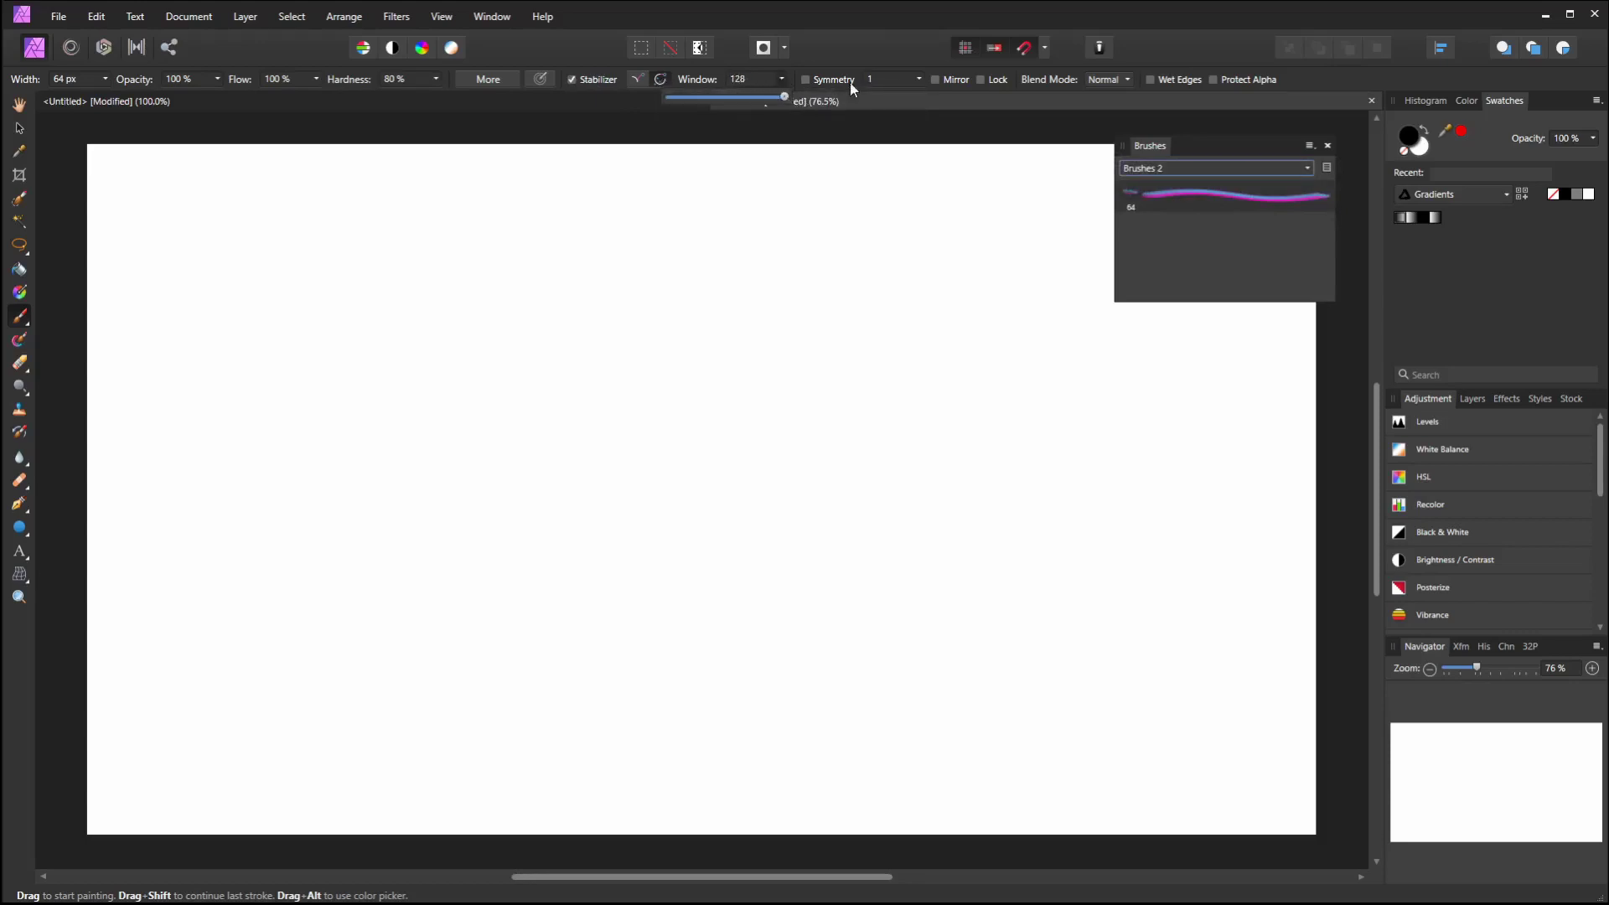
{"action": "left_click", "coordinate": [874, 42]}
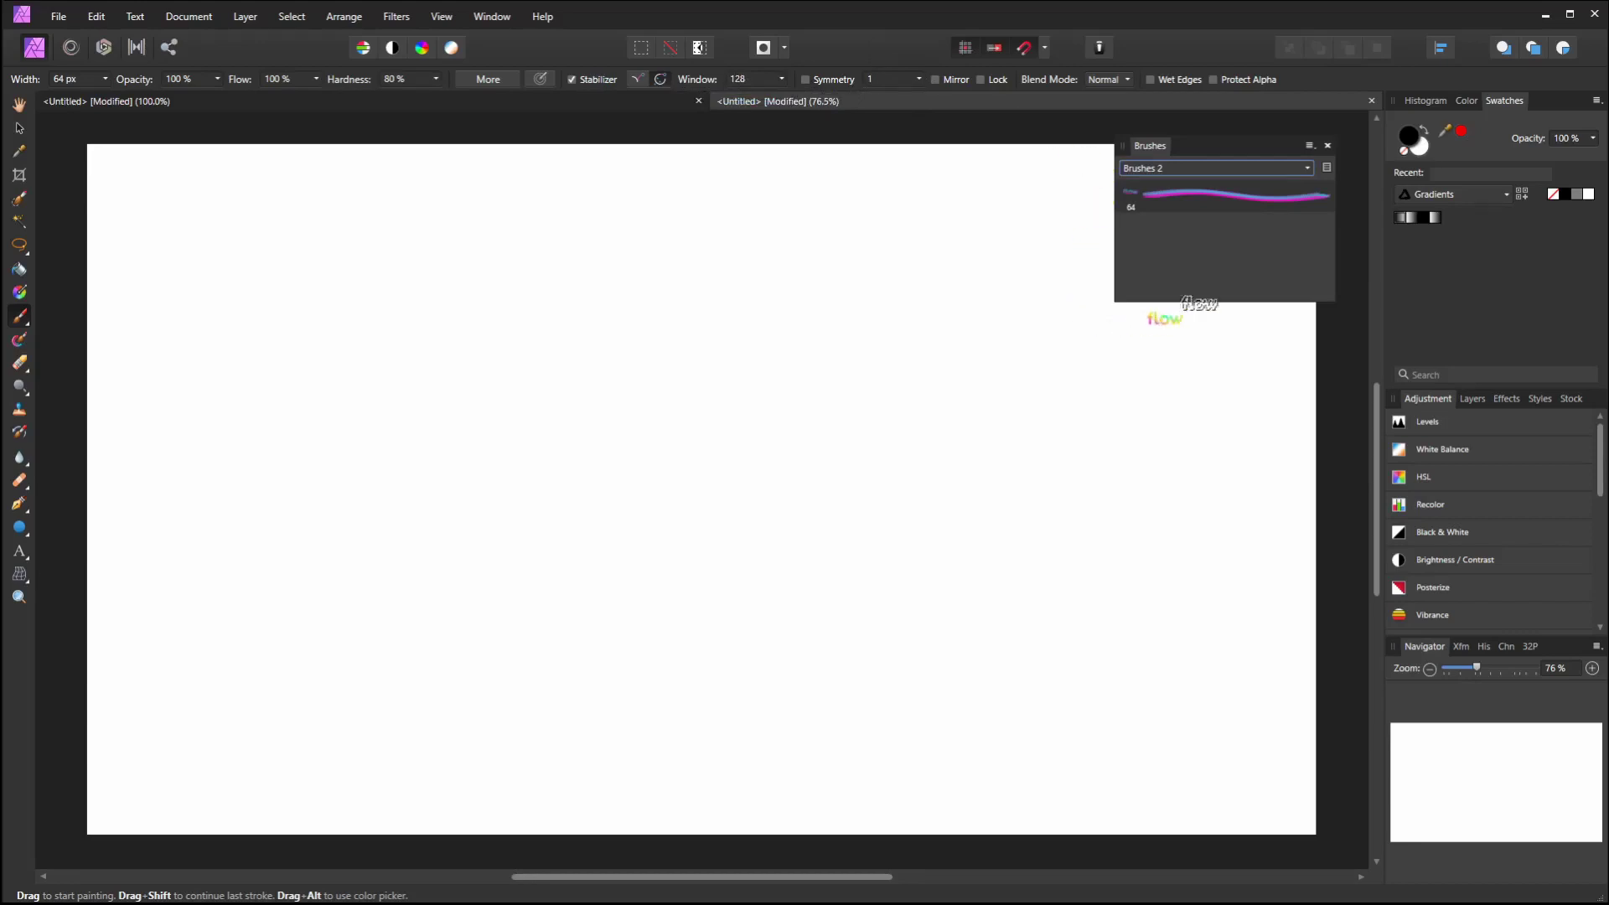
Set the brush3 brush's size to 163.9 px, try it with freehand strokes on the page and undo them
{"action": "double_click", "coordinate": [1191, 191]}
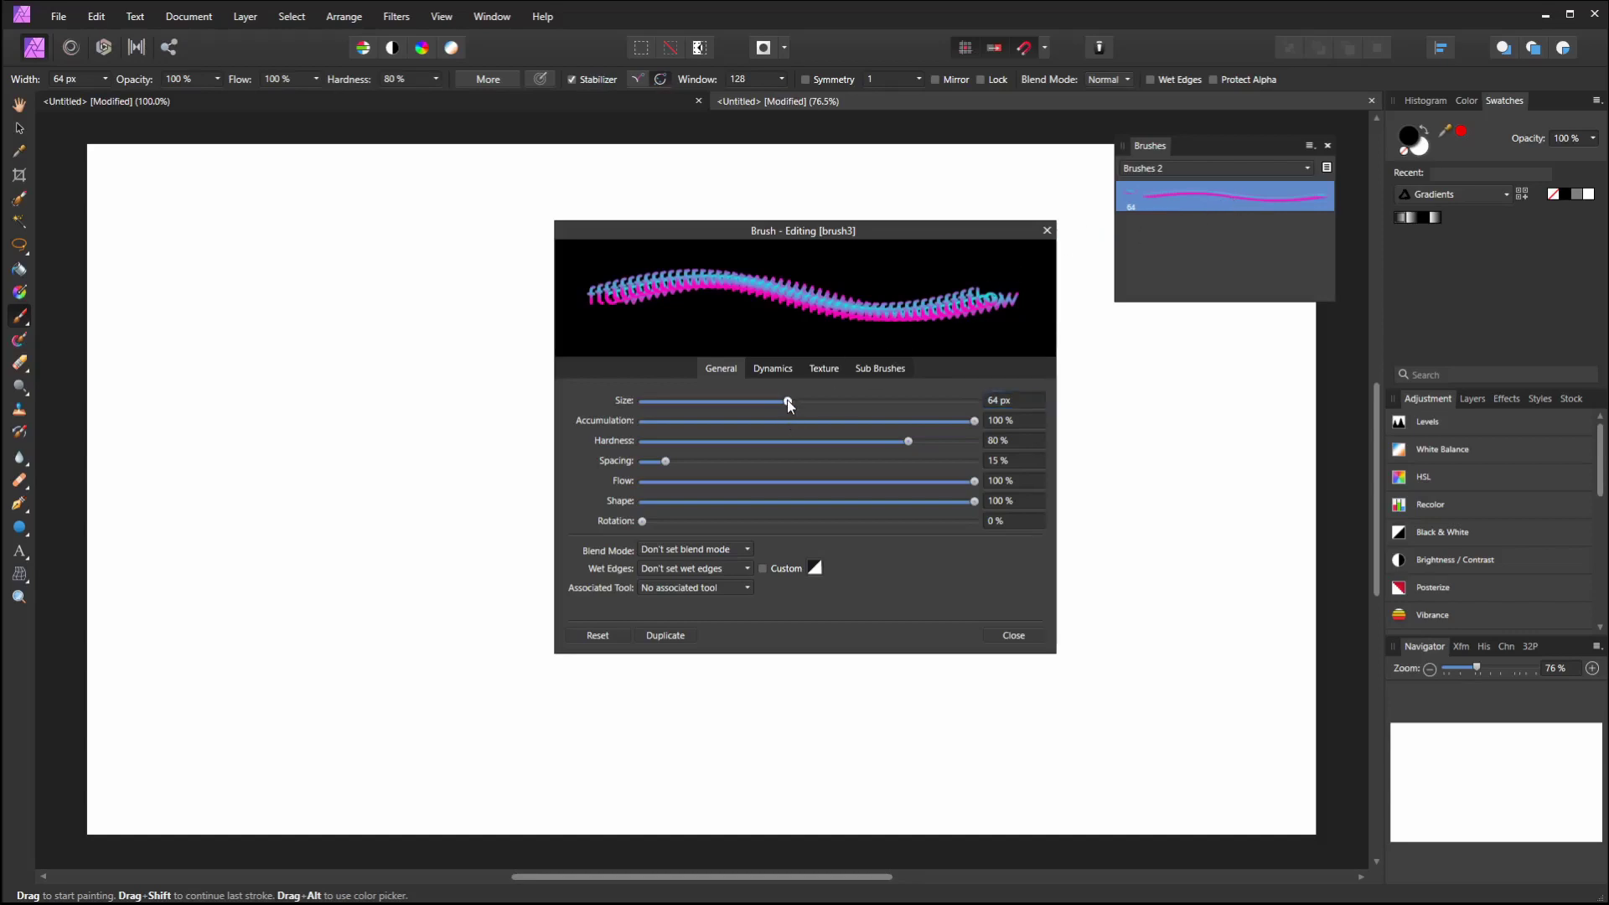
{"action": "left_click_drag", "start_coordinate": [787, 400], "coordinate": [827, 398]}
{"action": "mouse_move", "coordinate": [334, 402]}
{"action": "left_mouse_down"}
{"action": "mouse_move", "coordinate": [398, 587]}
{"action": "mouse_move", "coordinate": [469, 530]}
{"action": "left_mouse_up"}
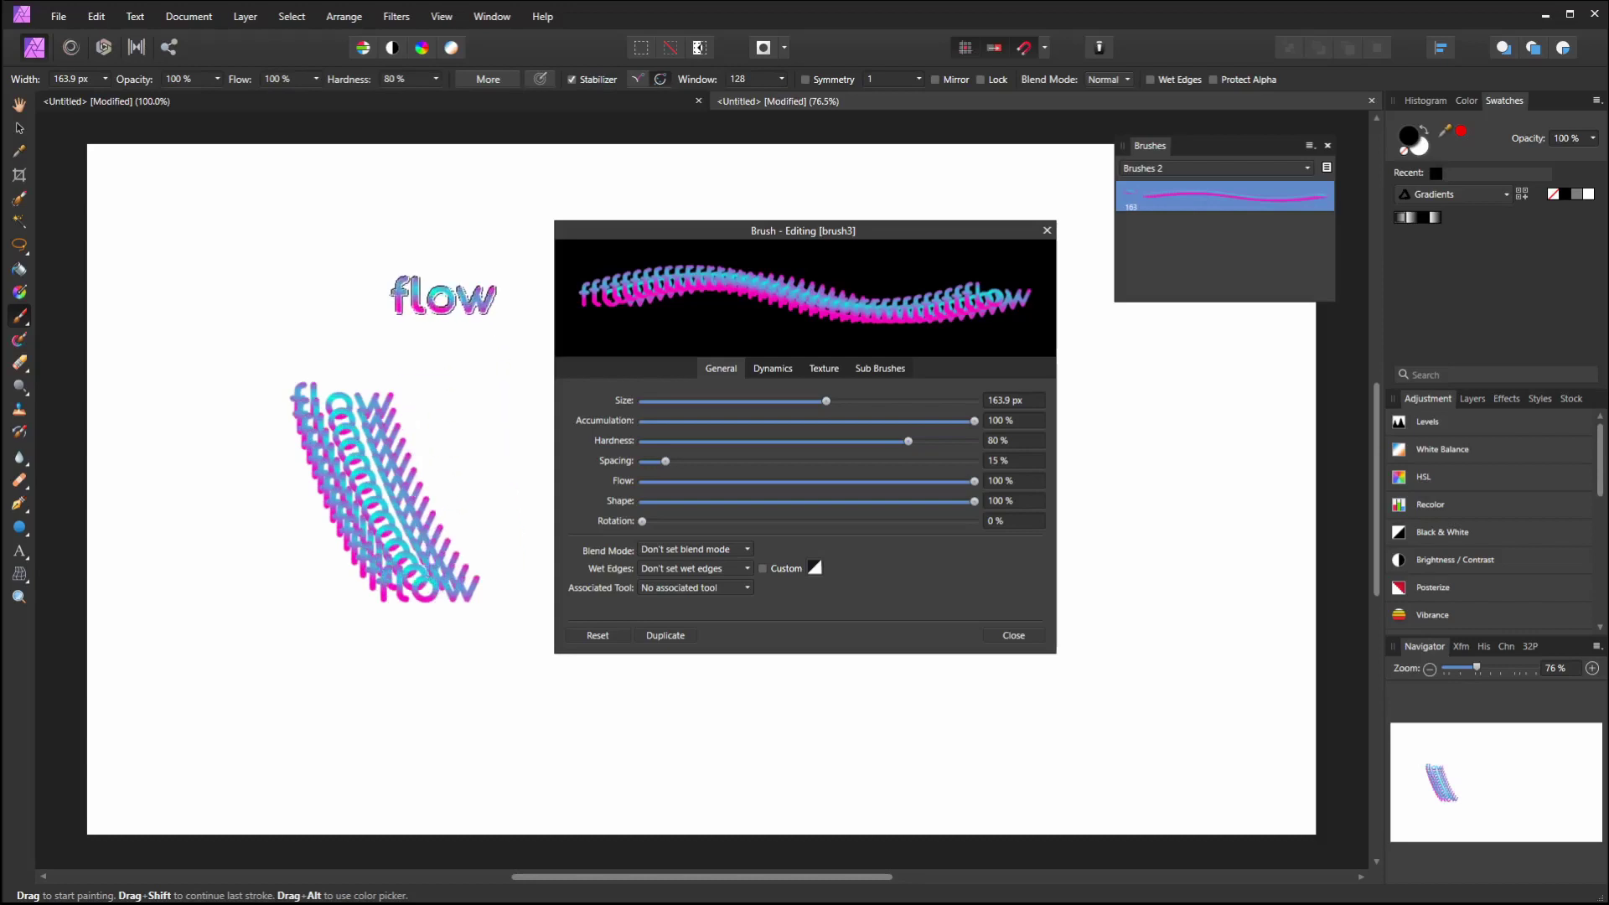
{"action": "mouse_move", "coordinate": [440, 289]}
{"action": "left_mouse_down"}
{"action": "mouse_move", "coordinate": [161, 556]}
{"action": "mouse_move", "coordinate": [464, 706]}
{"action": "mouse_move", "coordinate": [318, 411]}
{"action": "left_mouse_up"}
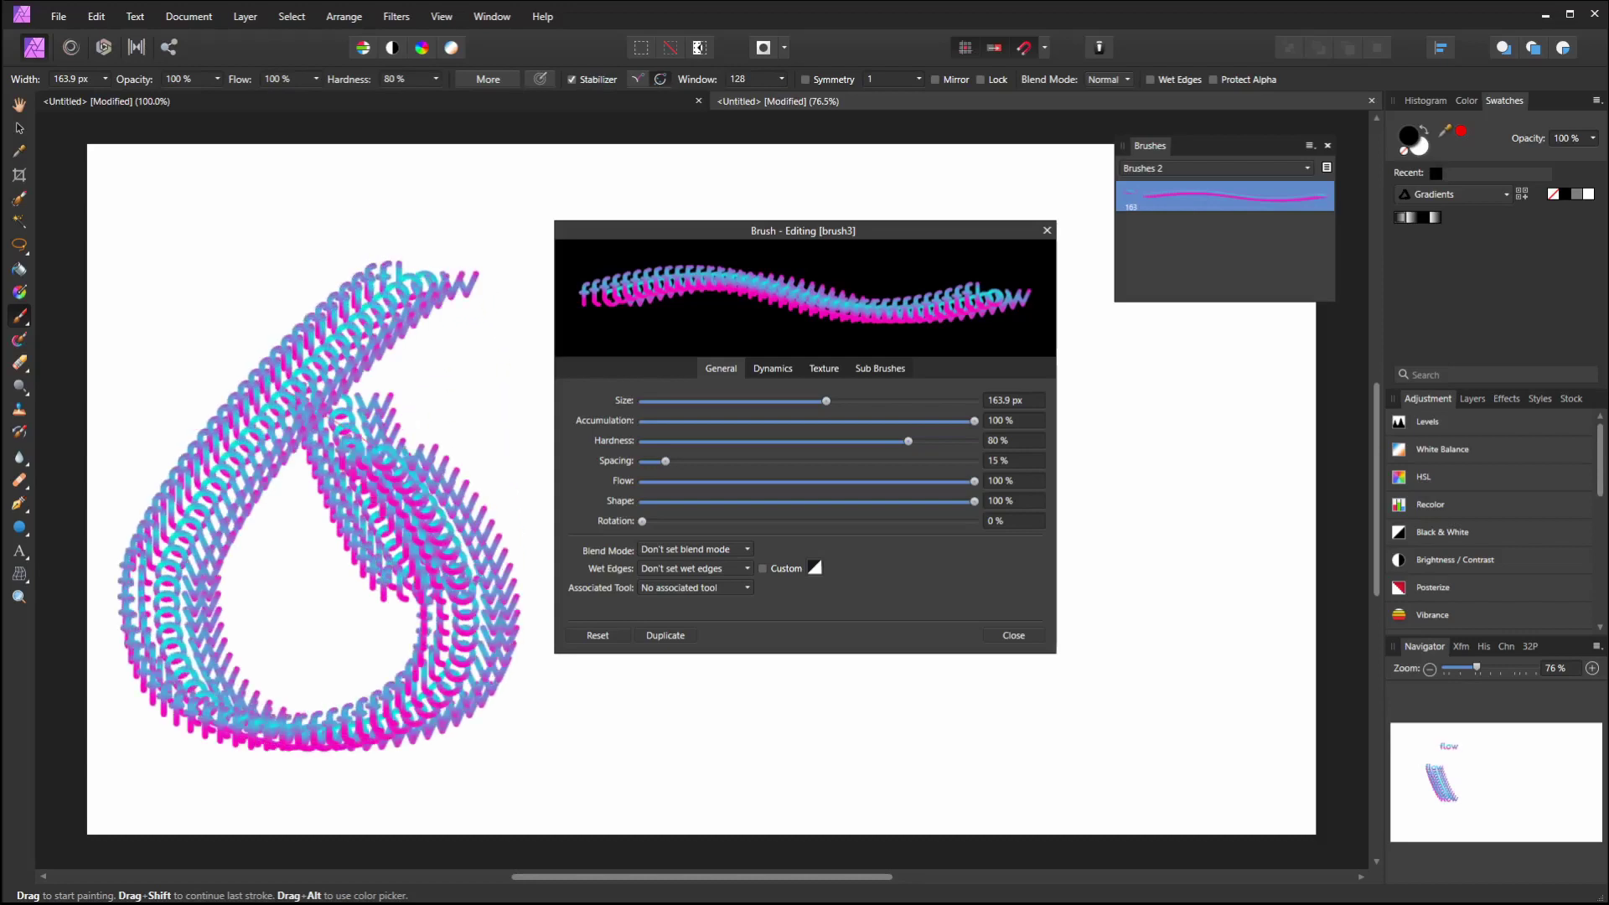
{"action": "key", "text": "ctrl+z"}
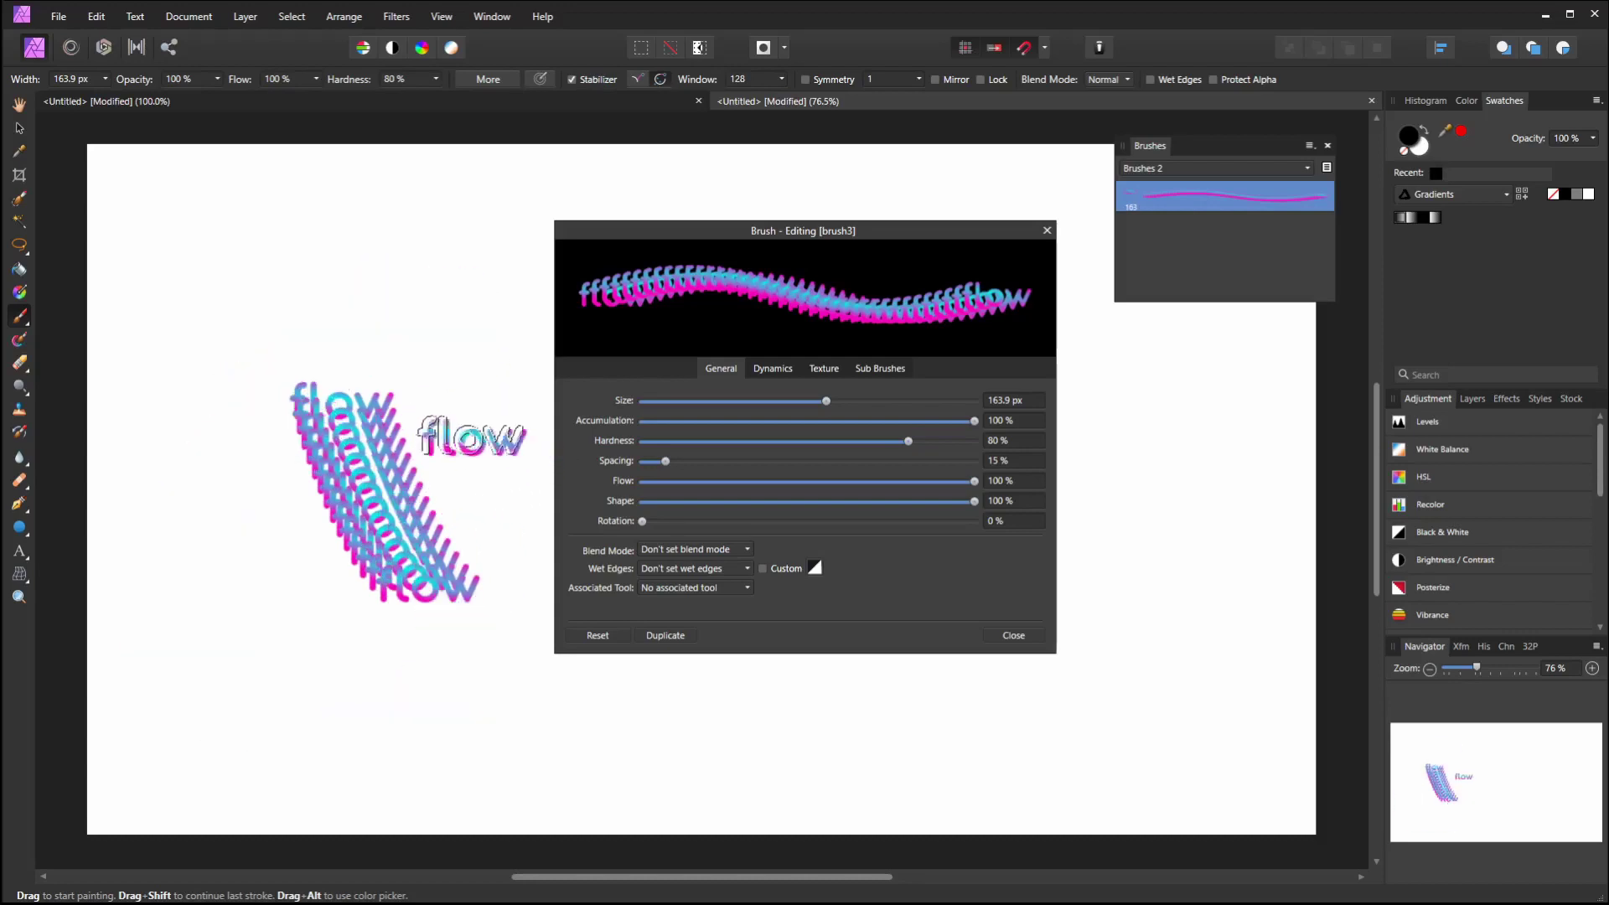
{"action": "key", "text": "ctrl+z"}
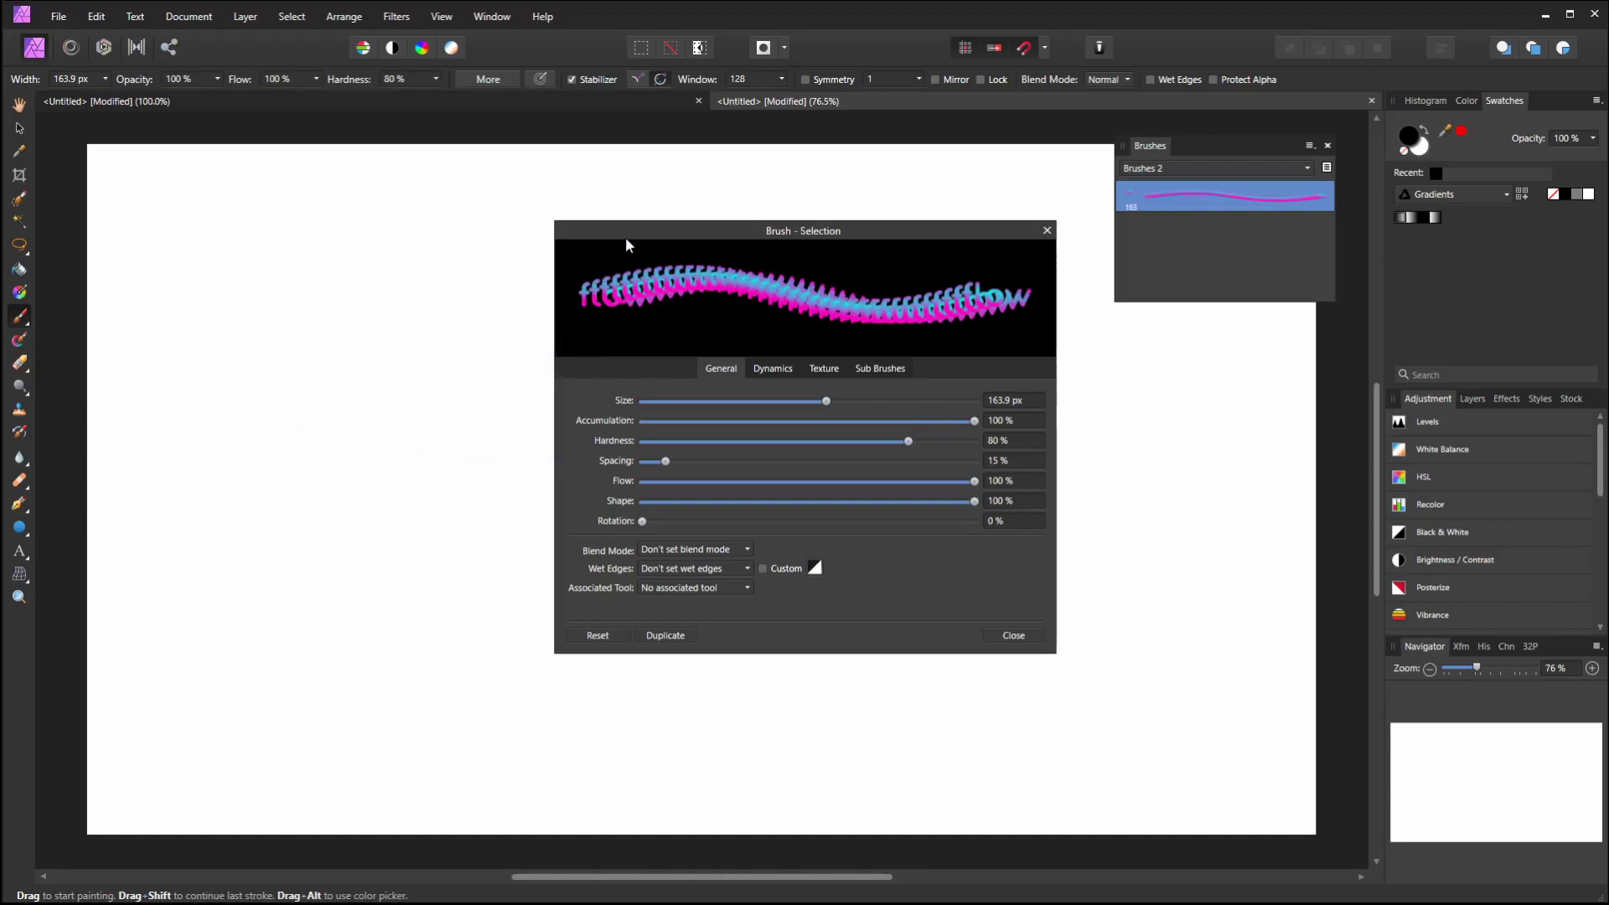
Move the brush settings aside, enlarge the brush to 503.5 px with 81 % hardness, and try a curved stroke that is undone
{"action": "left_click_drag", "start_coordinate": [637, 232], "coordinate": [961, 302]}
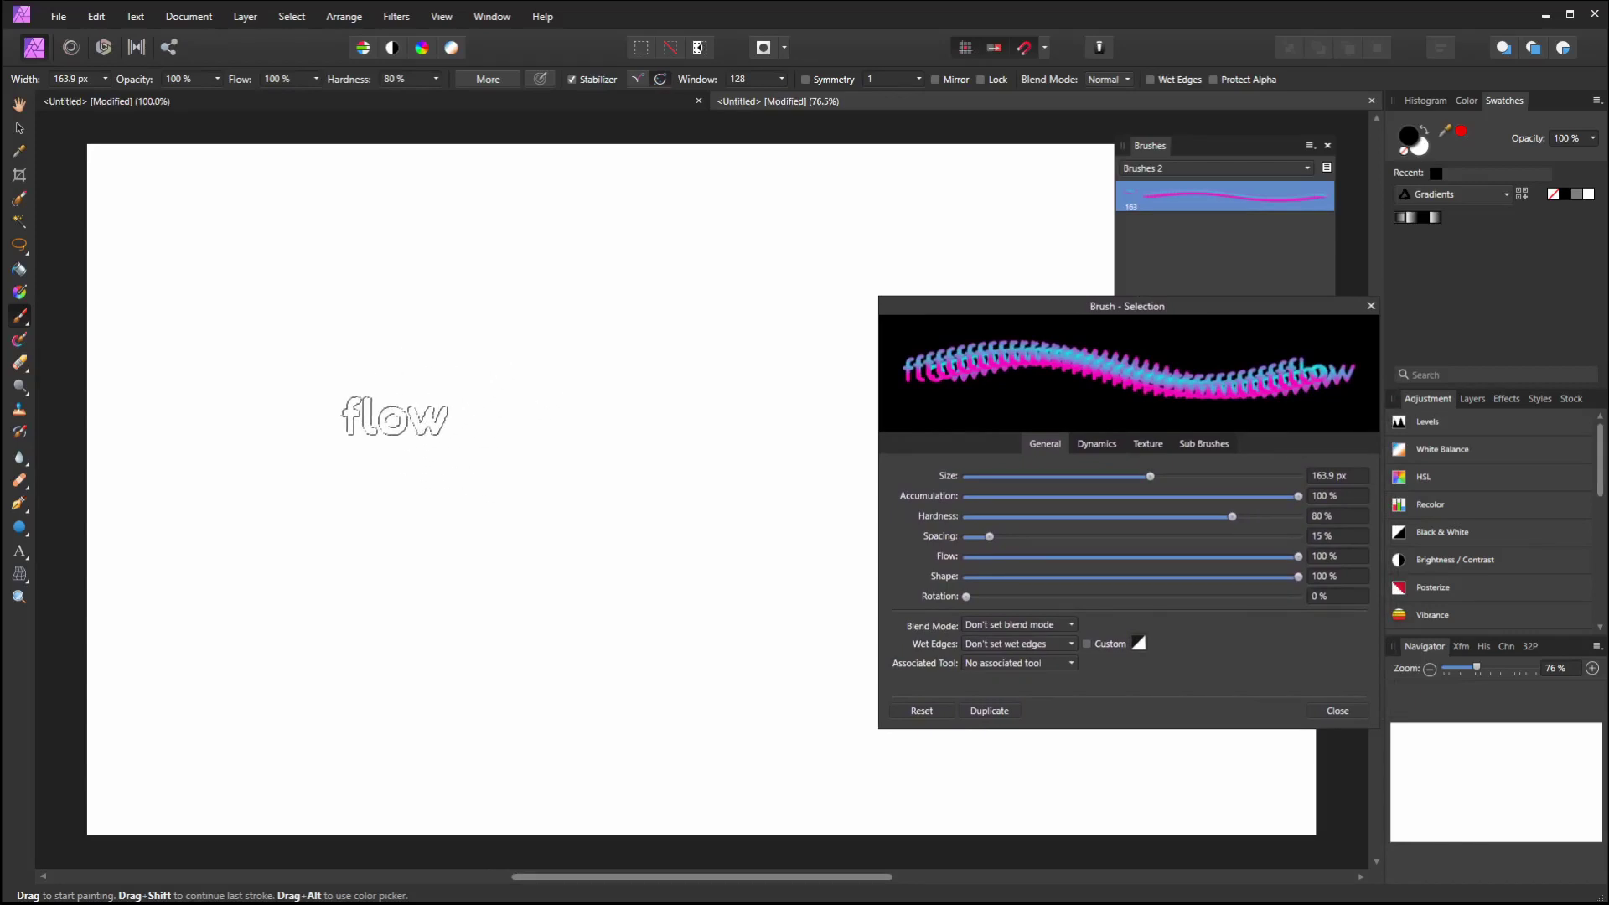
{"action": "key", "text": "bracketright"}
{"action": "key", "text": "bracketright"}
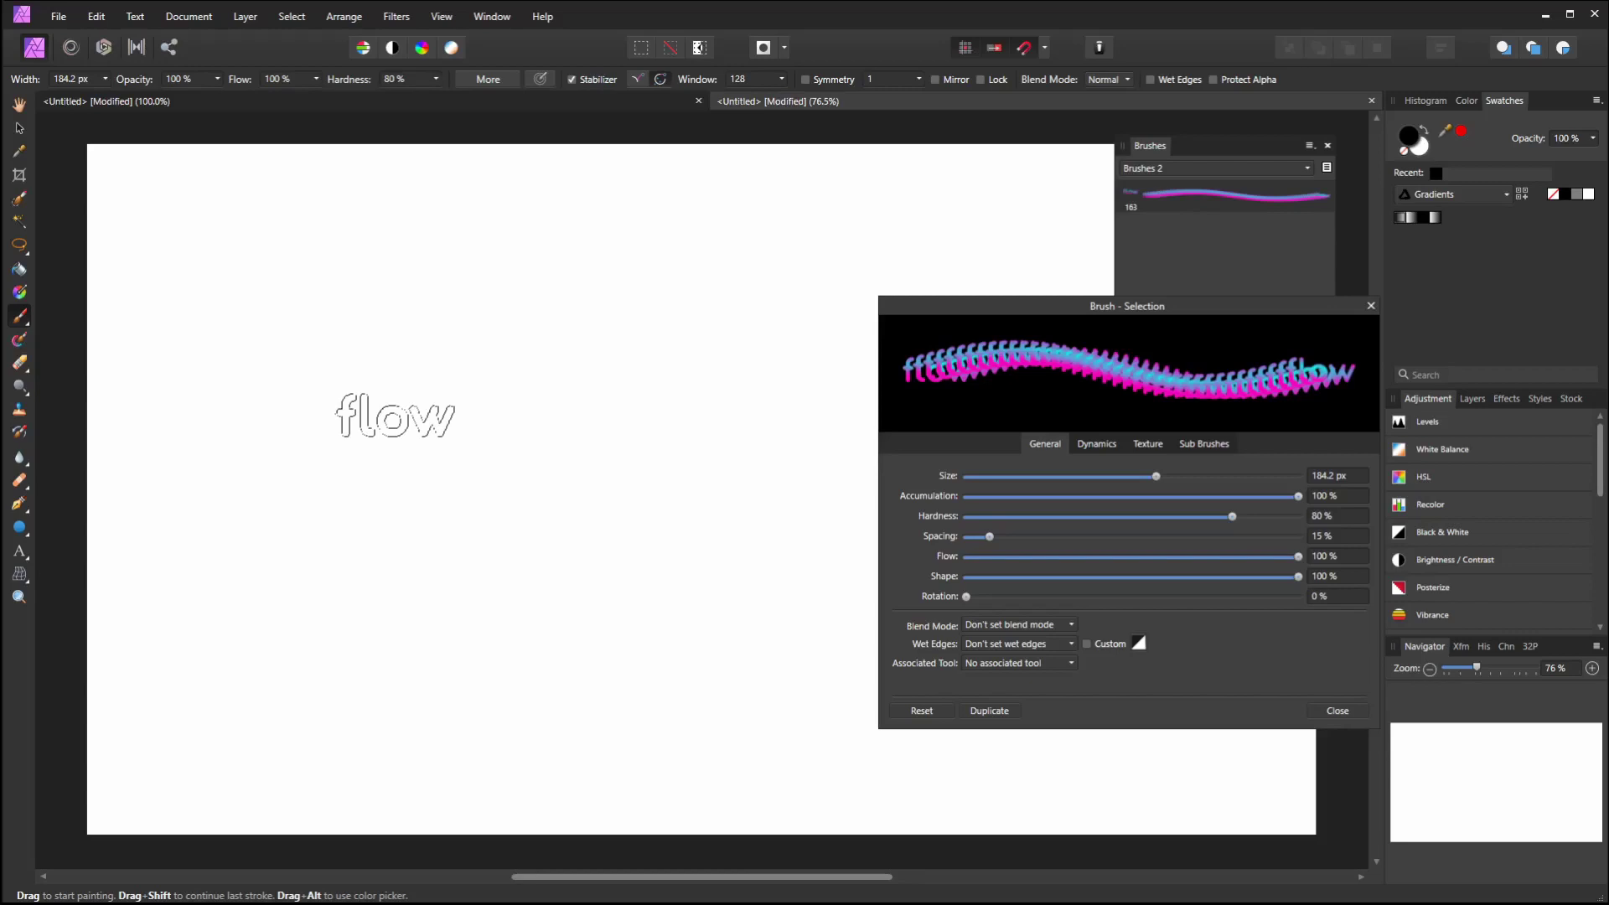
{"action": "mouse_move", "coordinate": [395, 419]}
{"action": "left_mouse_down"}
{"action": "mouse_move", "coordinate": [555, 420]}
{"action": "mouse_move", "coordinate": [417, 417]}
{"action": "mouse_move", "coordinate": [506, 415]}
{"action": "left_mouse_up"}
{"action": "mouse_move", "coordinate": [301, 510]}
{"action": "left_mouse_down"}
{"action": "mouse_move", "coordinate": [348, 396]}
{"action": "mouse_move", "coordinate": [476, 345]}
{"action": "mouse_move", "coordinate": [552, 575]}
{"action": "mouse_move", "coordinate": [553, 680]}
{"action": "mouse_move", "coordinate": [627, 710]}
{"action": "mouse_move", "coordinate": [759, 670]}
{"action": "left_mouse_up"}
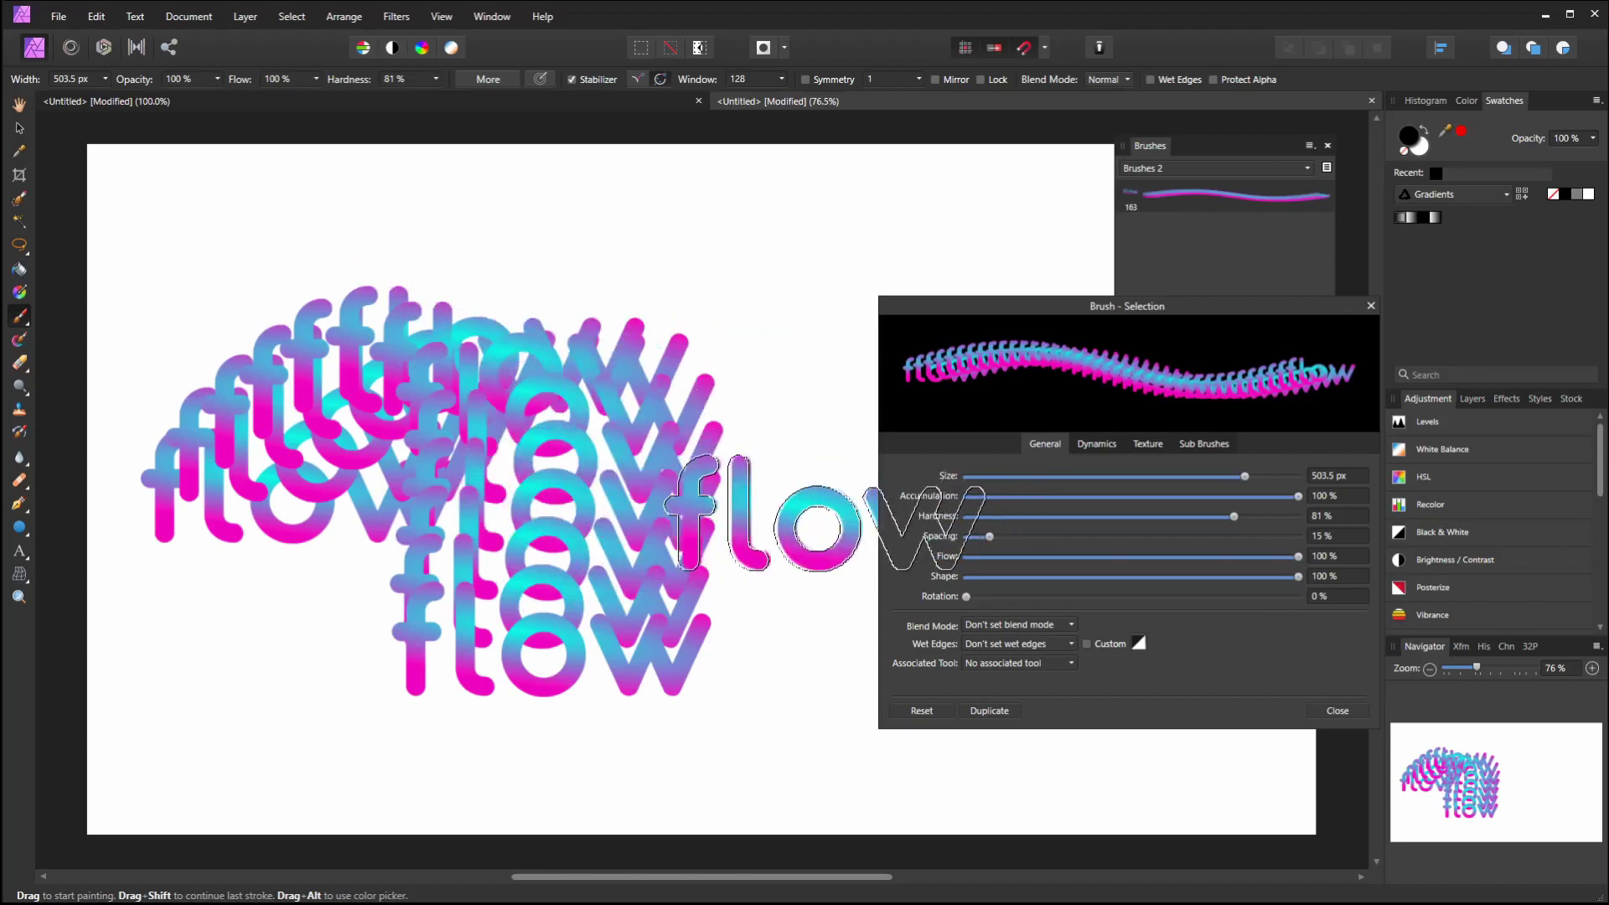
{"action": "key", "text": "ctrl+z"}
Set the brush's spacing to 1 %
{"action": "left_click_drag", "start_coordinate": [990, 538], "coordinate": [967, 537]}
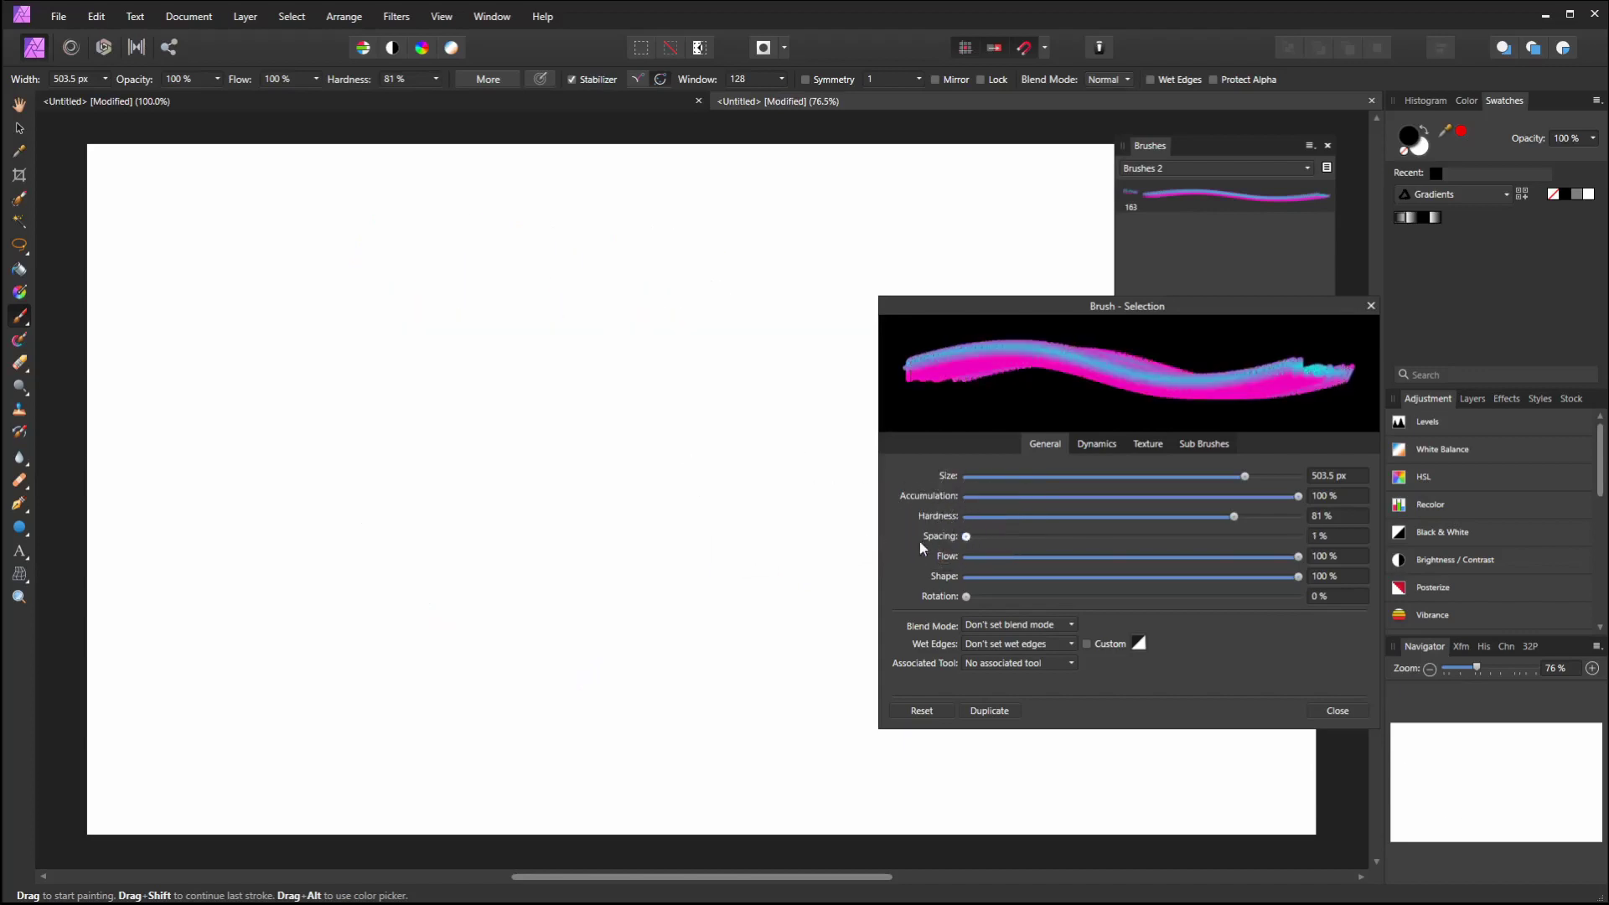
Try freehand strokes on the blank page, undo them, and set the brush's spacing to 10 %
{"action": "left_click_drag", "start_coordinate": [470, 532], "coordinate": [524, 403]}
{"action": "mouse_move", "coordinate": [652, 409]}
{"action": "left_mouse_down"}
{"action": "mouse_move", "coordinate": [656, 673]}
{"action": "mouse_move", "coordinate": [641, 681]}
{"action": "left_mouse_up"}
{"action": "key", "text": "ctrl+z"}
{"action": "key", "text": "ctrl+z"}
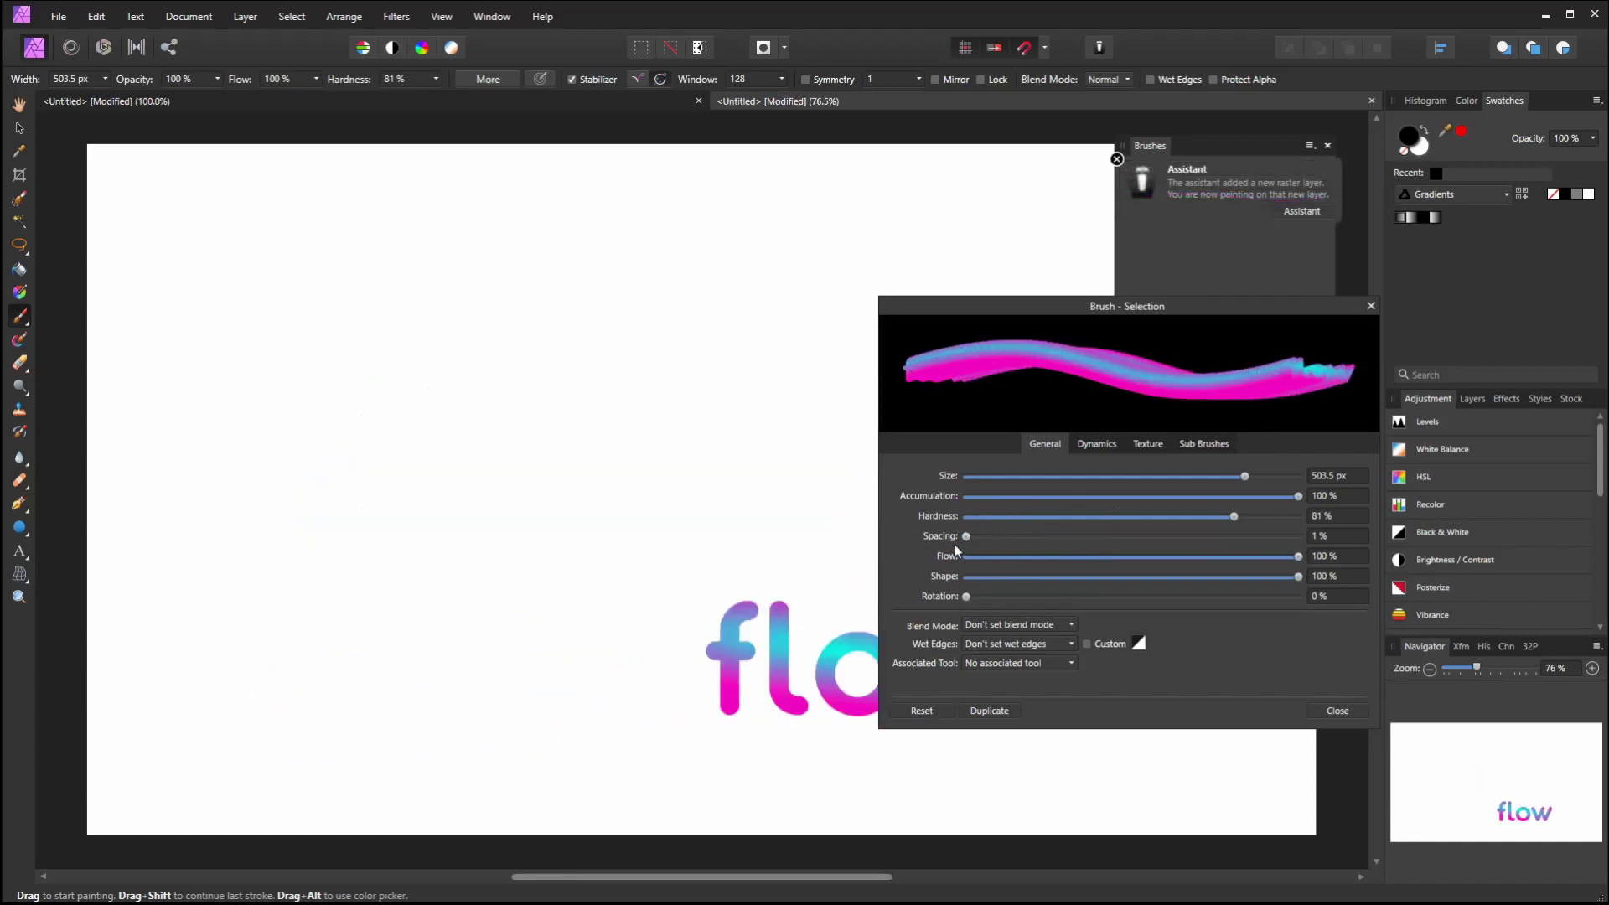
{"action": "left_click_drag", "start_coordinate": [966, 537], "coordinate": [981, 539]}
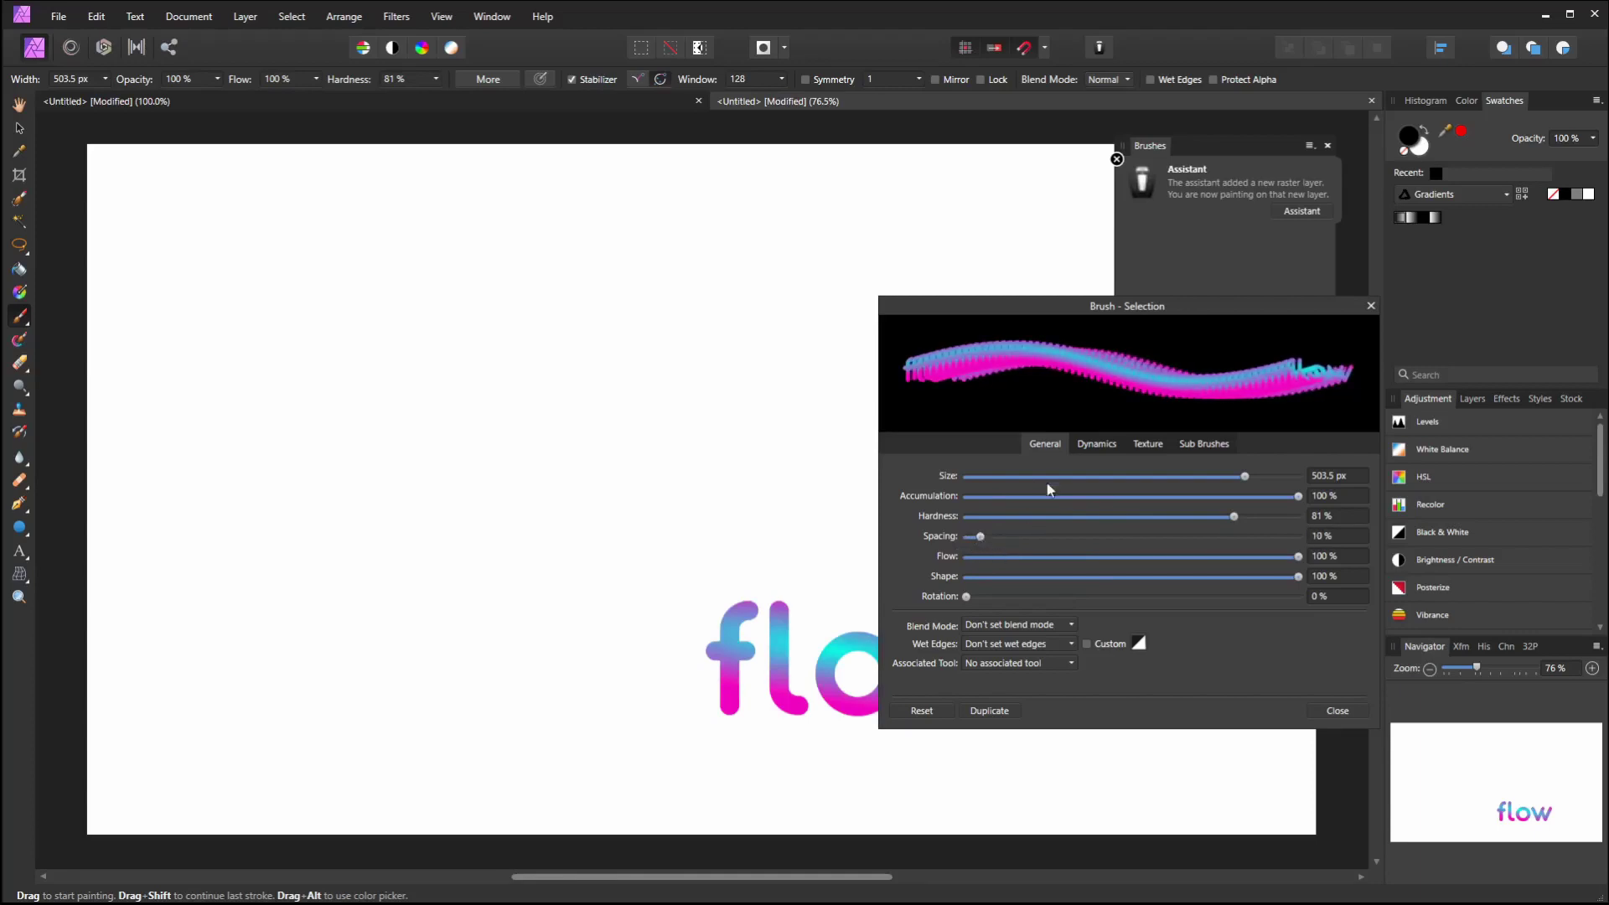
Set the brush's luminosity jitter to 100 % with Direction as its controller, moving the brush settings clear of the page
{"action": "left_click", "coordinate": [1093, 445]}
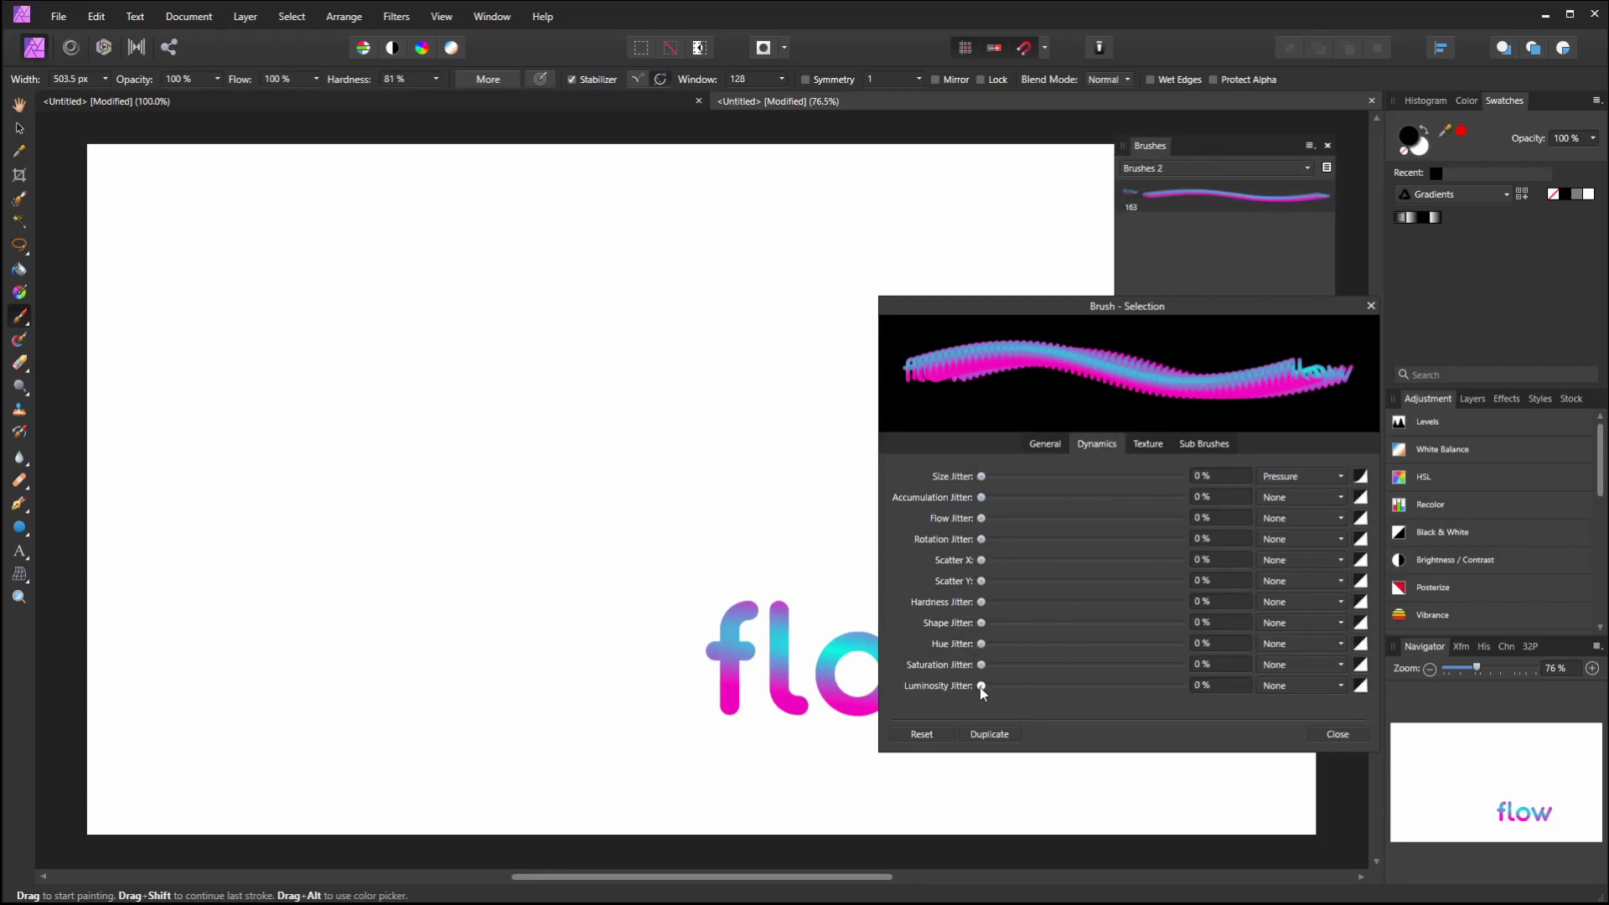
{"action": "mouse_move", "coordinate": [982, 687]}
{"action": "left_mouse_down"}
{"action": "mouse_move", "coordinate": [1315, 681]}
{"action": "mouse_move", "coordinate": [1303, 689]}
{"action": "left_mouse_up"}
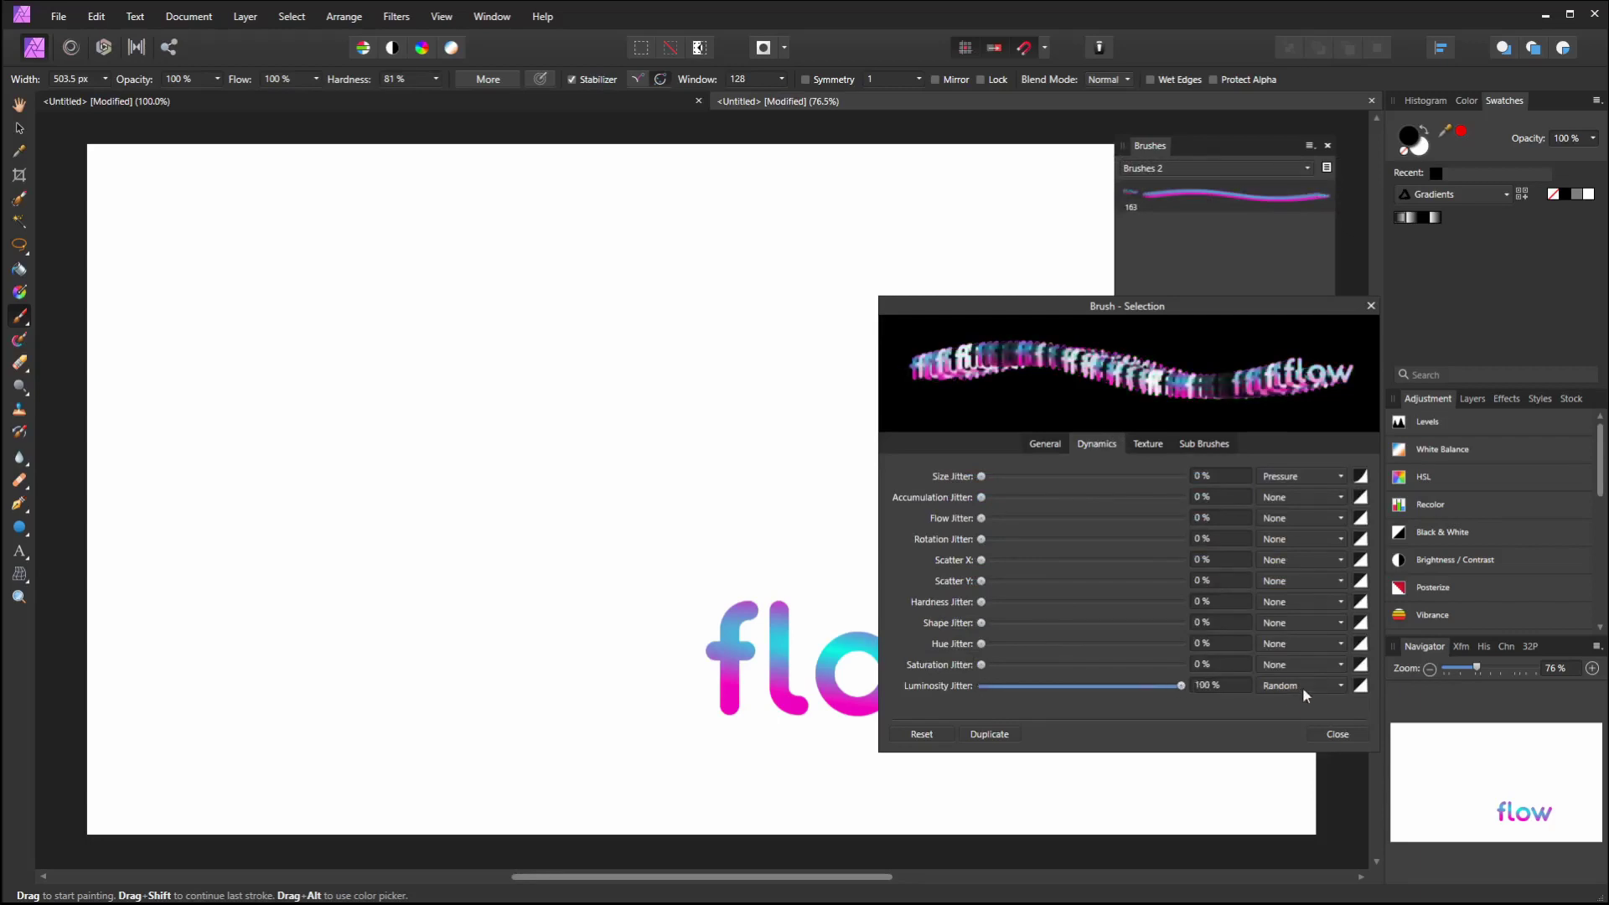
{"action": "left_click", "coordinate": [1300, 685]}
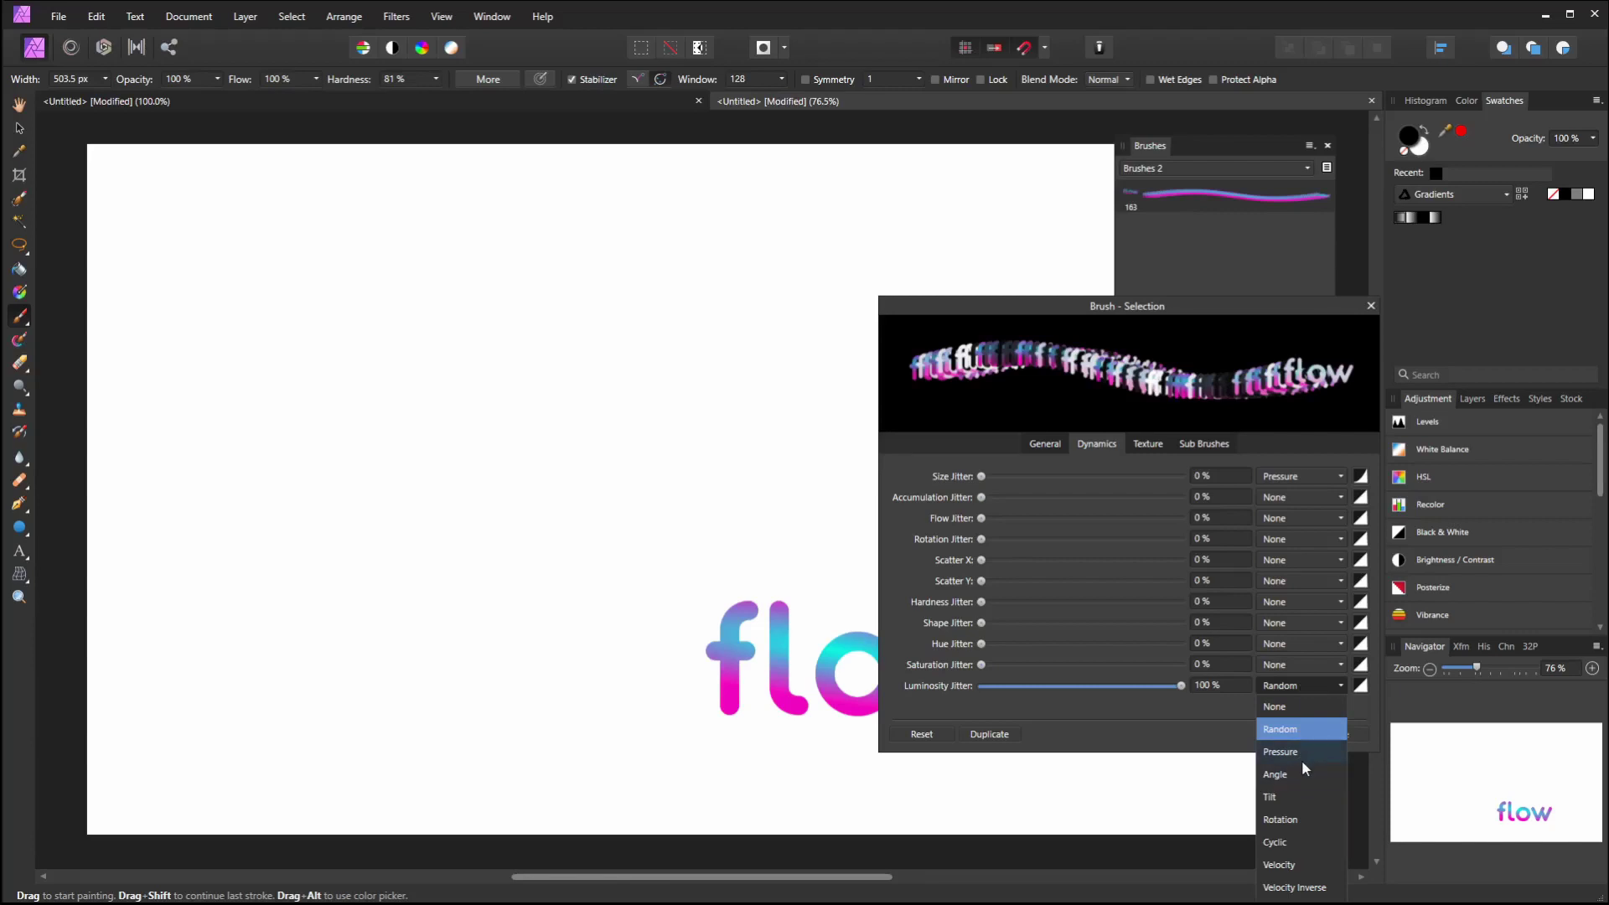
{"action": "left_click", "coordinate": [1119, 307]}
{"action": "mouse_move", "coordinate": [1120, 307]}
{"action": "left_mouse_down"}
{"action": "mouse_move", "coordinate": [1098, 108]}
{"action": "mouse_move", "coordinate": [890, 102]}
{"action": "mouse_move", "coordinate": [1111, 97]}
{"action": "left_mouse_up"}
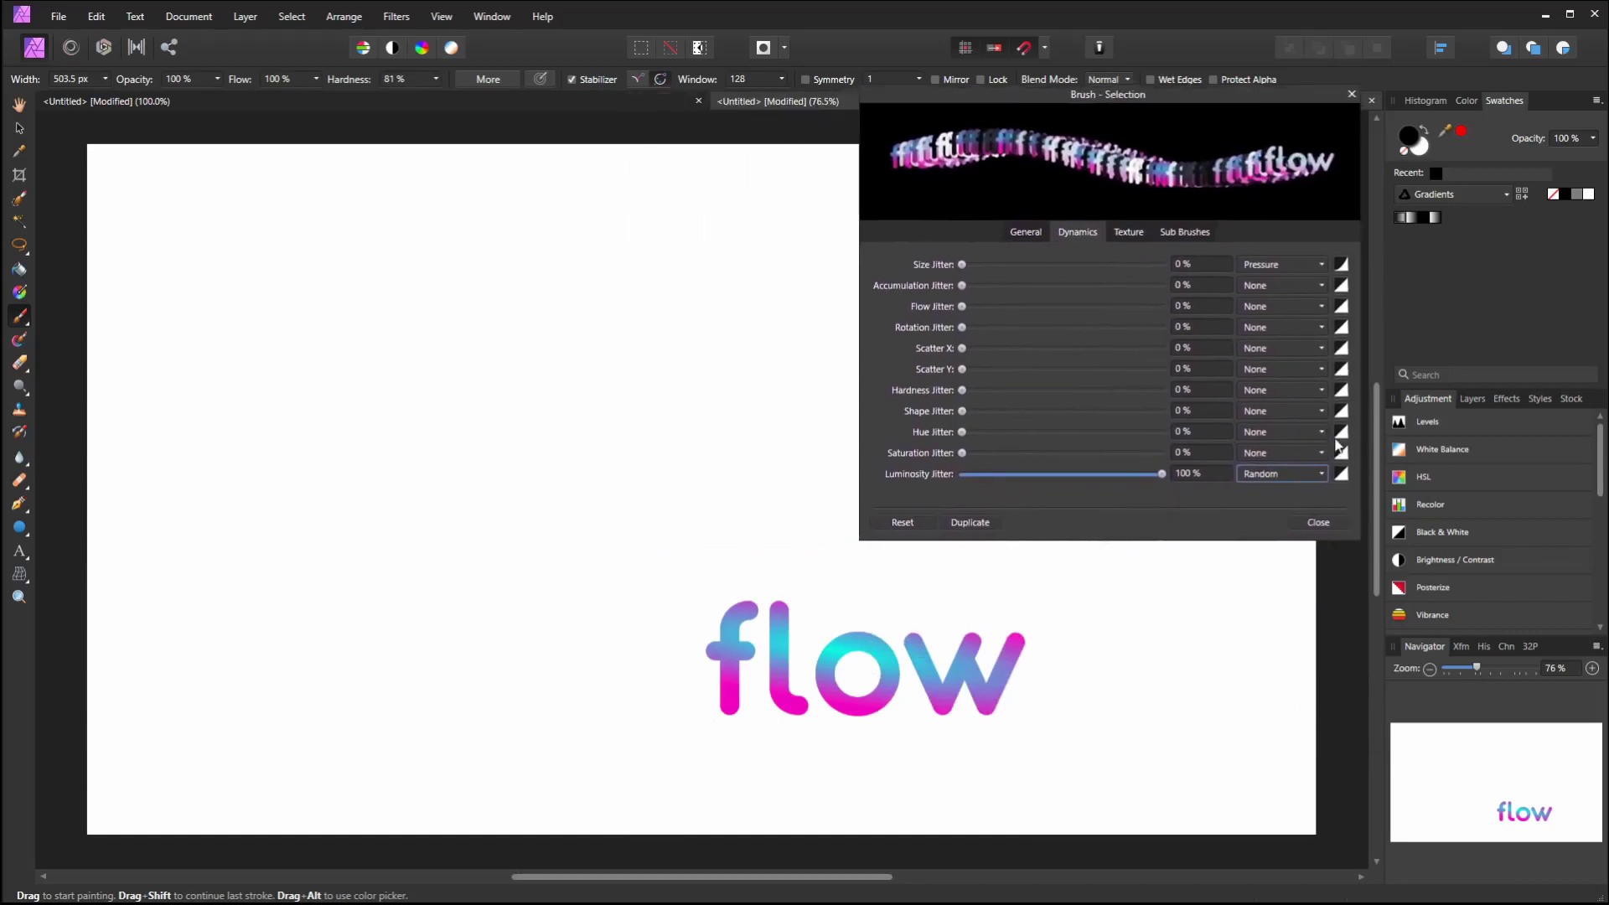
{"action": "left_click", "coordinate": [1322, 474]}
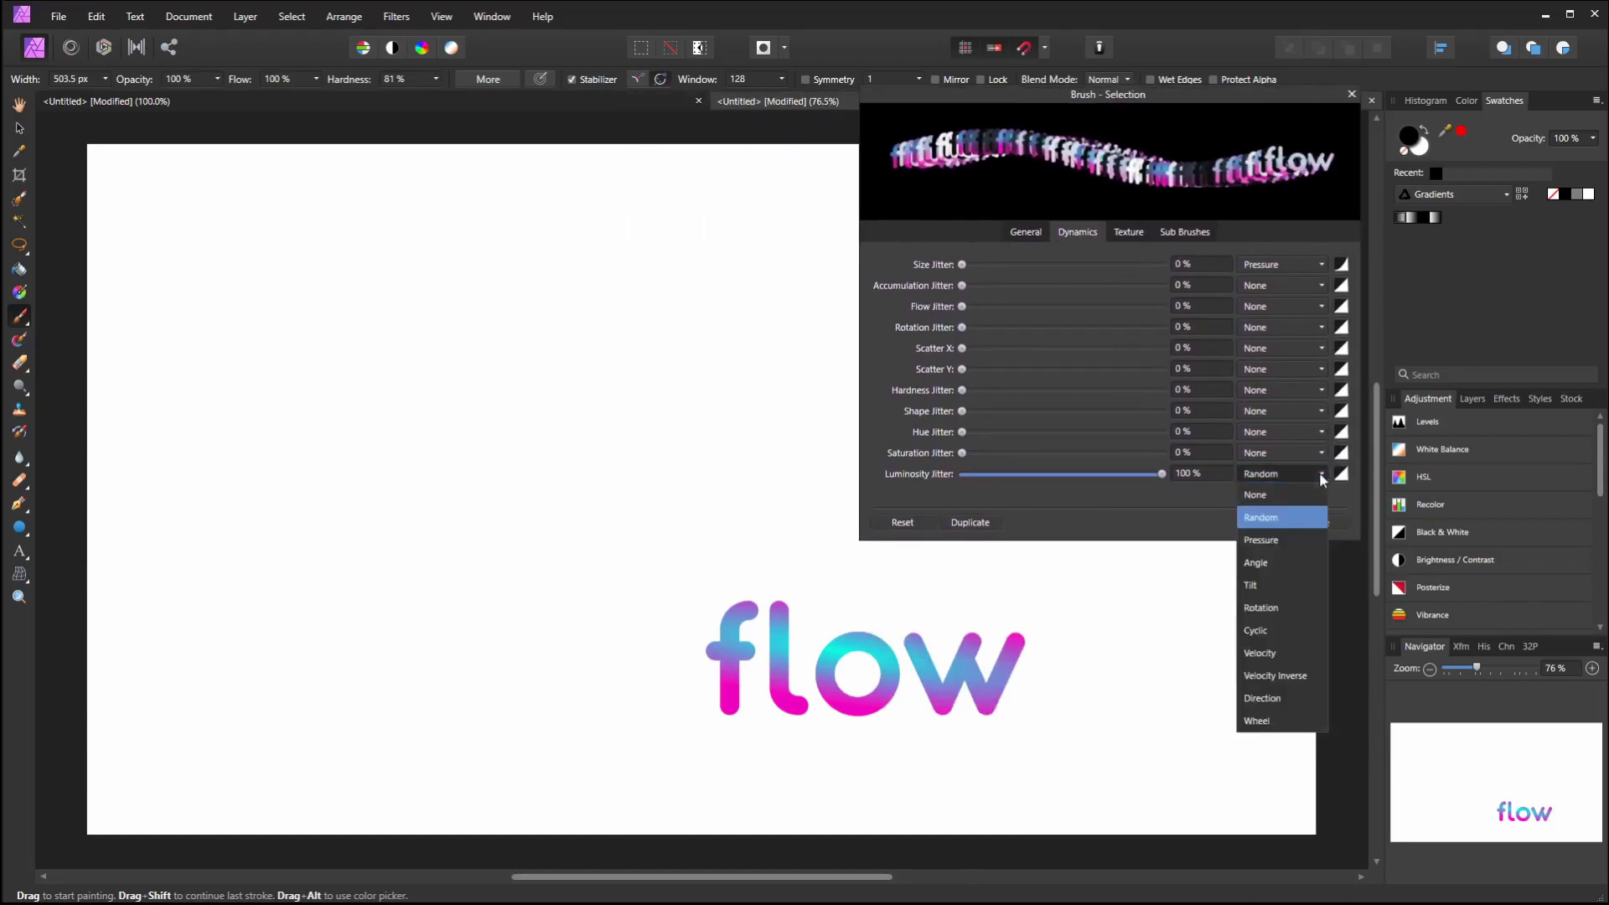
{"action": "left_click", "coordinate": [1270, 700]}
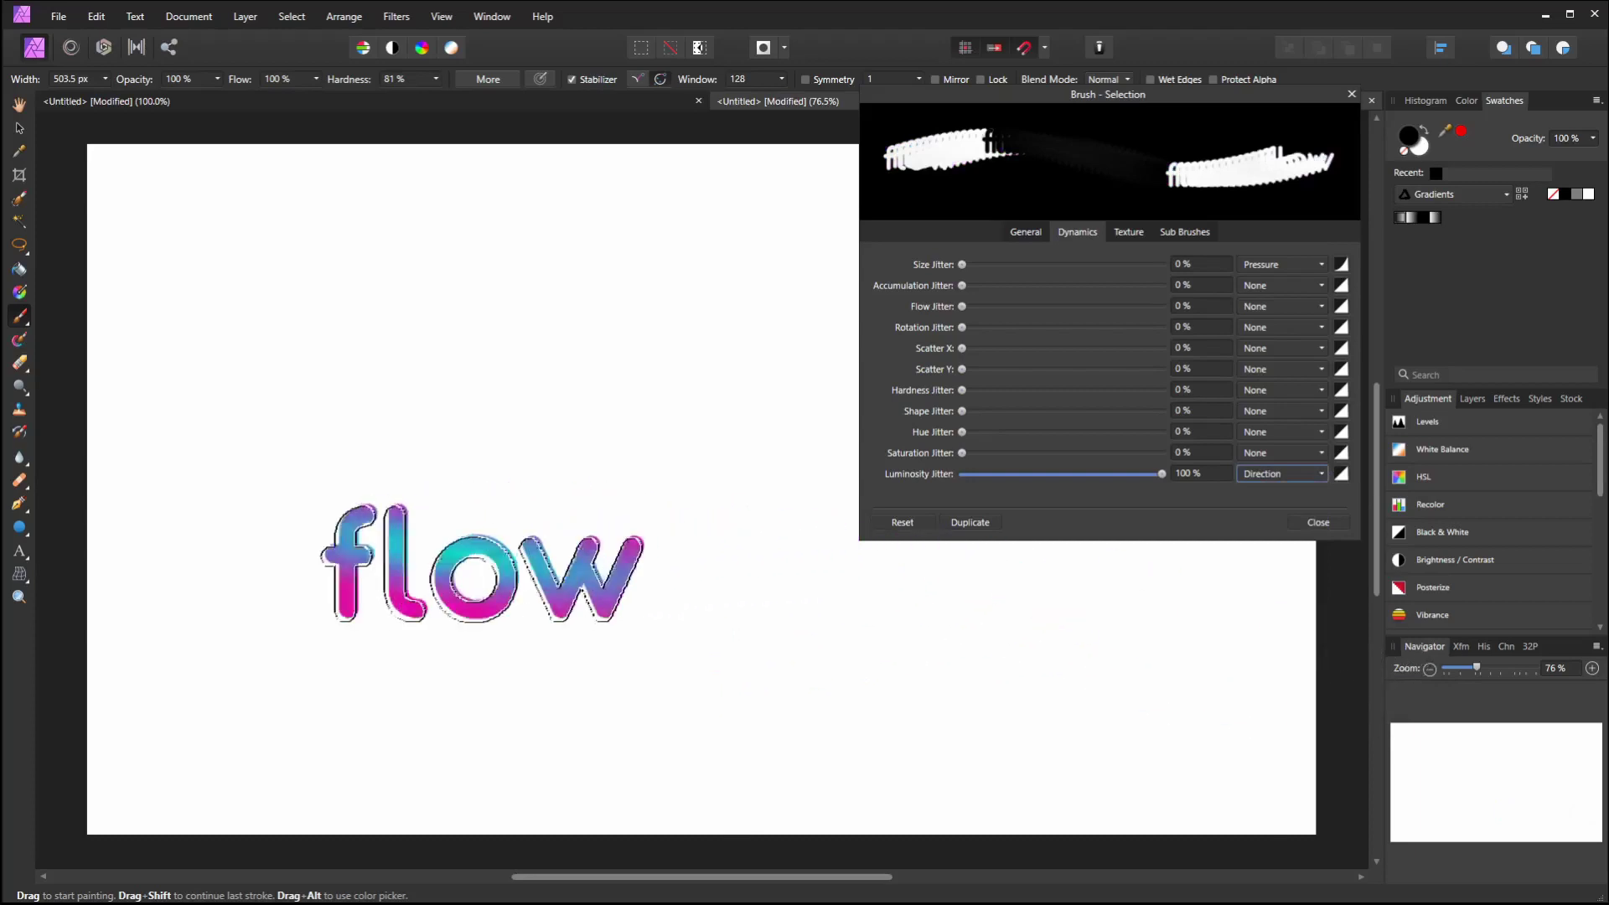
Paint a looping test stroke and raise the start point of the luminosity jitter curve to about mid-height
{"action": "mouse_move", "coordinate": [447, 555]}
{"action": "left_mouse_down"}
{"action": "mouse_move", "coordinate": [347, 396]}
{"action": "mouse_move", "coordinate": [391, 311]}
{"action": "mouse_move", "coordinate": [556, 324]}
{"action": "mouse_move", "coordinate": [641, 393]}
{"action": "mouse_move", "coordinate": [647, 508]}
{"action": "mouse_move", "coordinate": [578, 616]}
{"action": "mouse_move", "coordinate": [245, 446]}
{"action": "mouse_move", "coordinate": [295, 369]}
{"action": "left_mouse_up"}
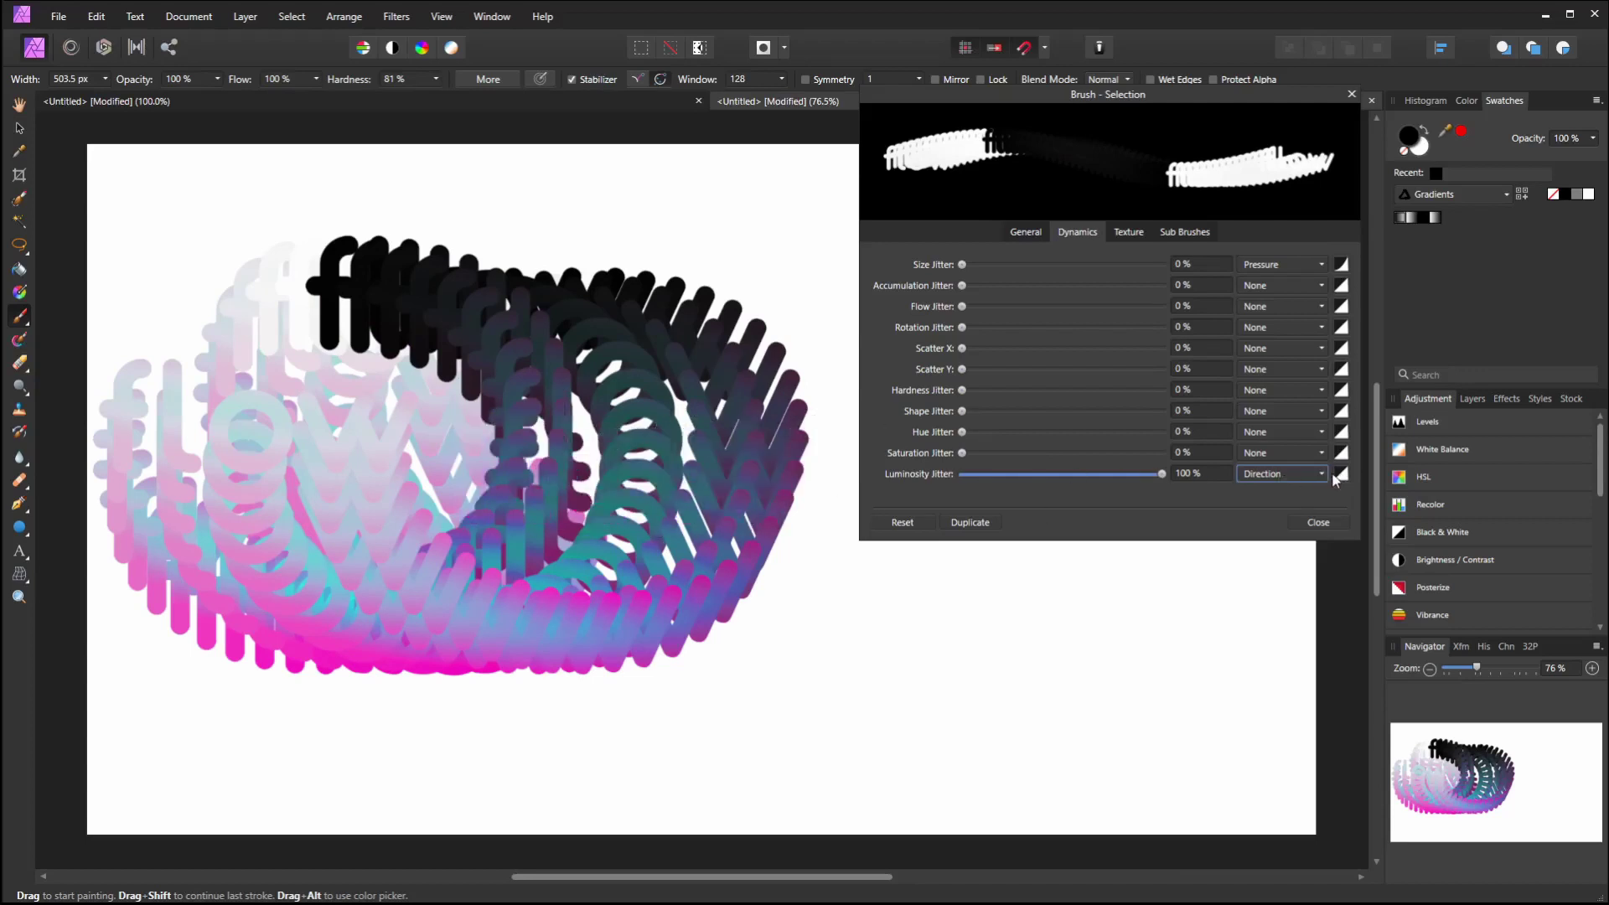
{"action": "left_click", "coordinate": [1341, 474]}
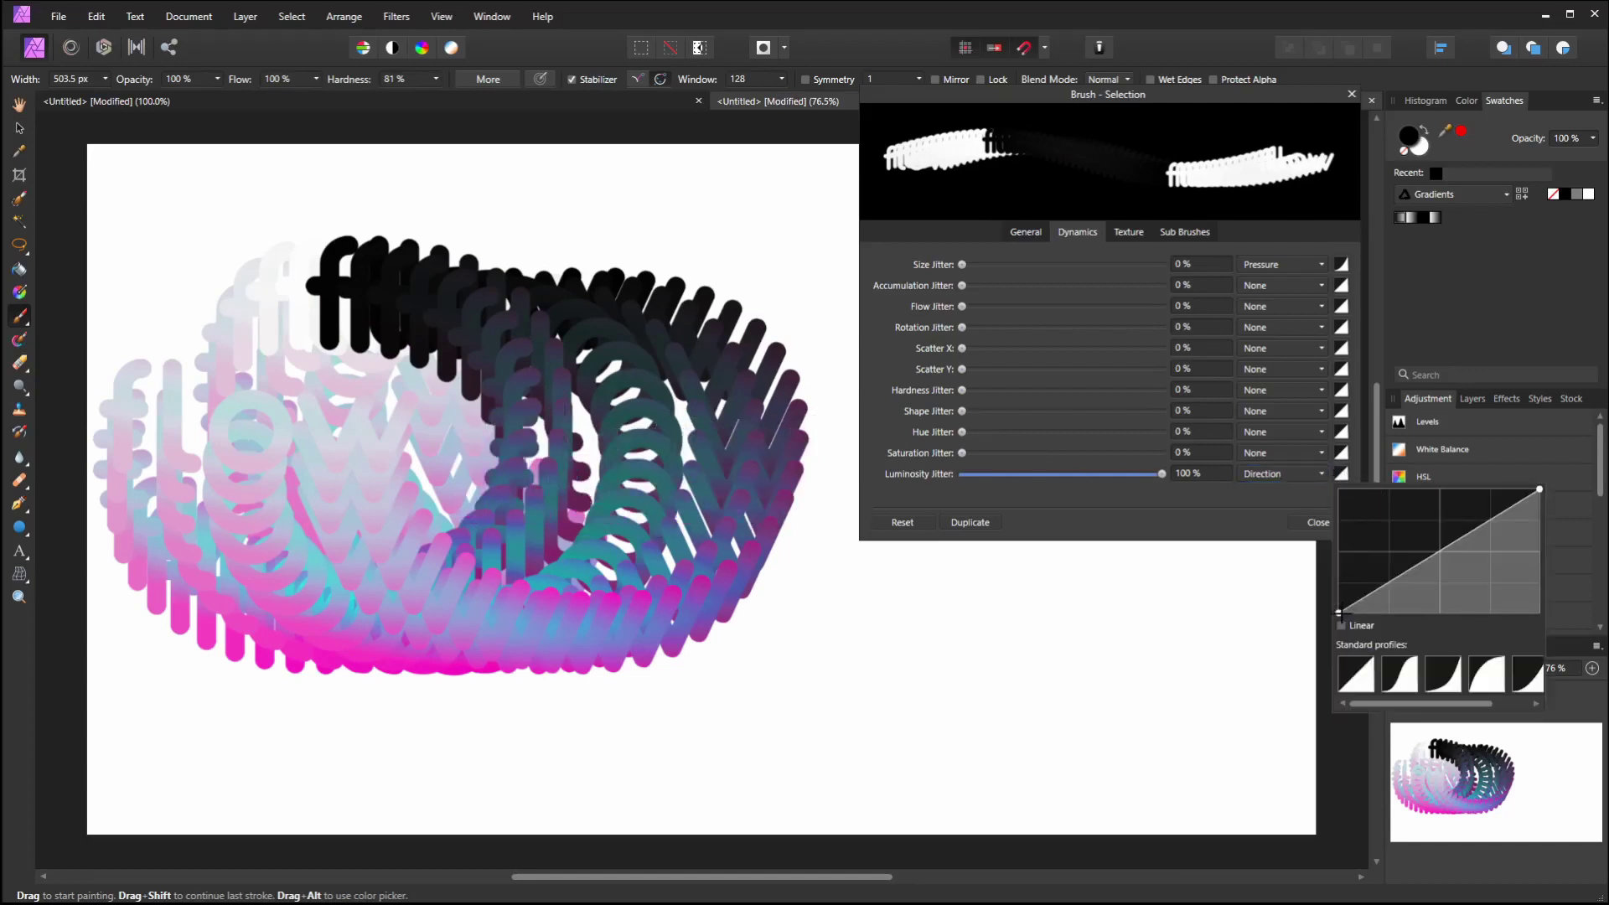
{"action": "left_click_drag", "start_coordinate": [1337, 615], "coordinate": [1340, 556]}
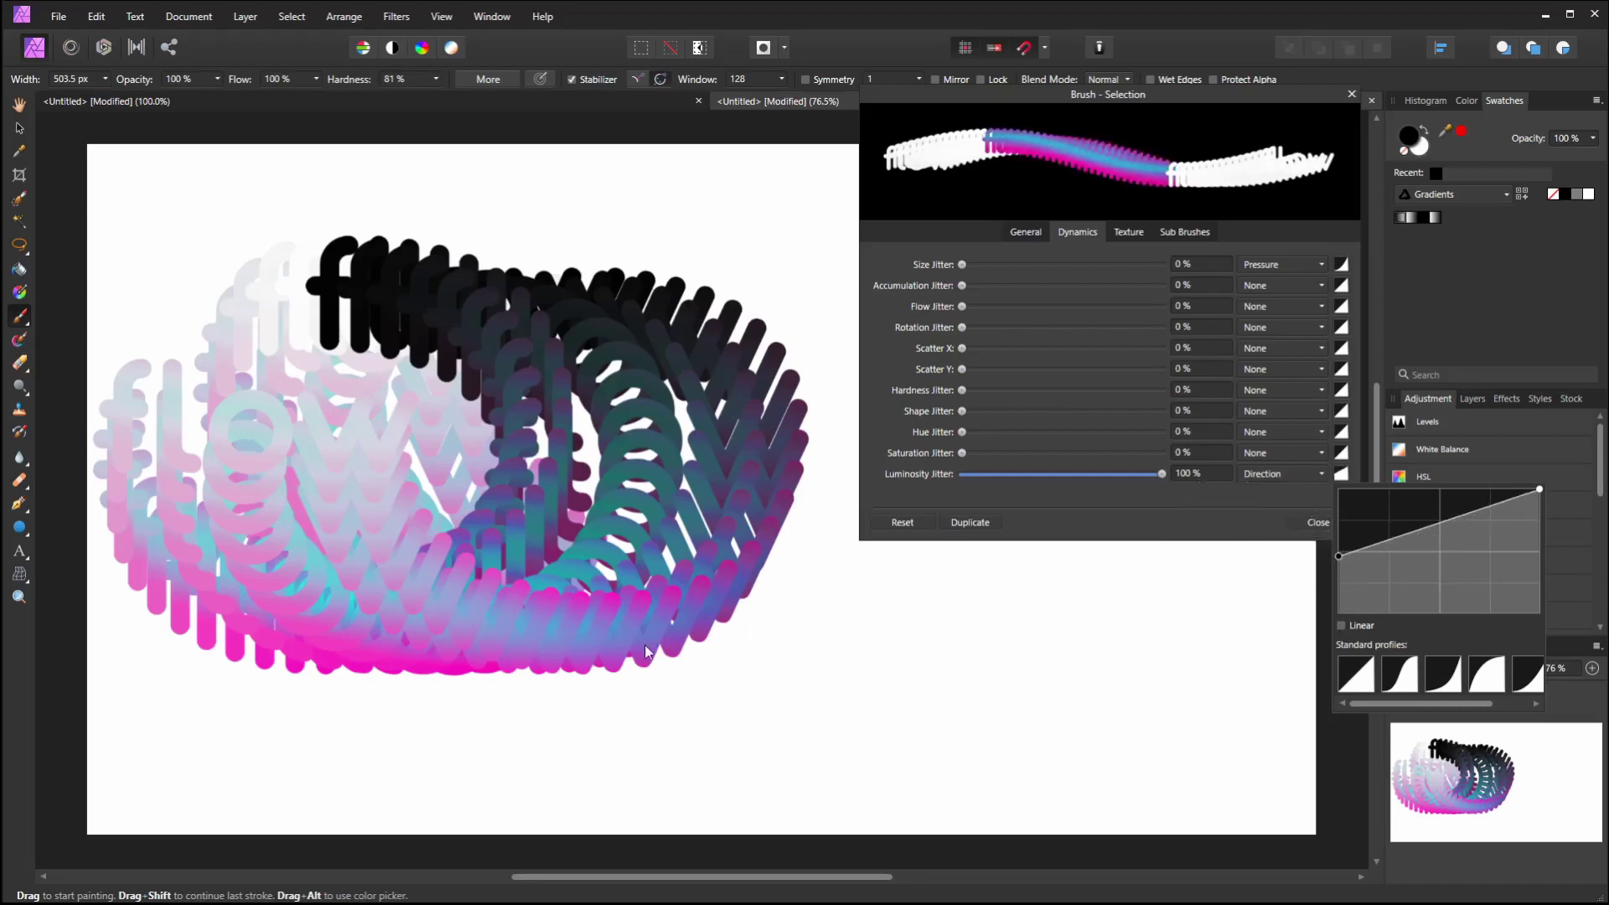
Try the adjusted luminosity curve with looping strokes on the page and undo all of the test strokes
{"action": "mouse_move", "coordinate": [619, 668]}
{"action": "left_mouse_down"}
{"action": "mouse_move", "coordinate": [545, 615]}
{"action": "mouse_move", "coordinate": [603, 343]}
{"action": "mouse_move", "coordinate": [735, 474]}
{"action": "mouse_move", "coordinate": [724, 538]}
{"action": "left_mouse_up"}
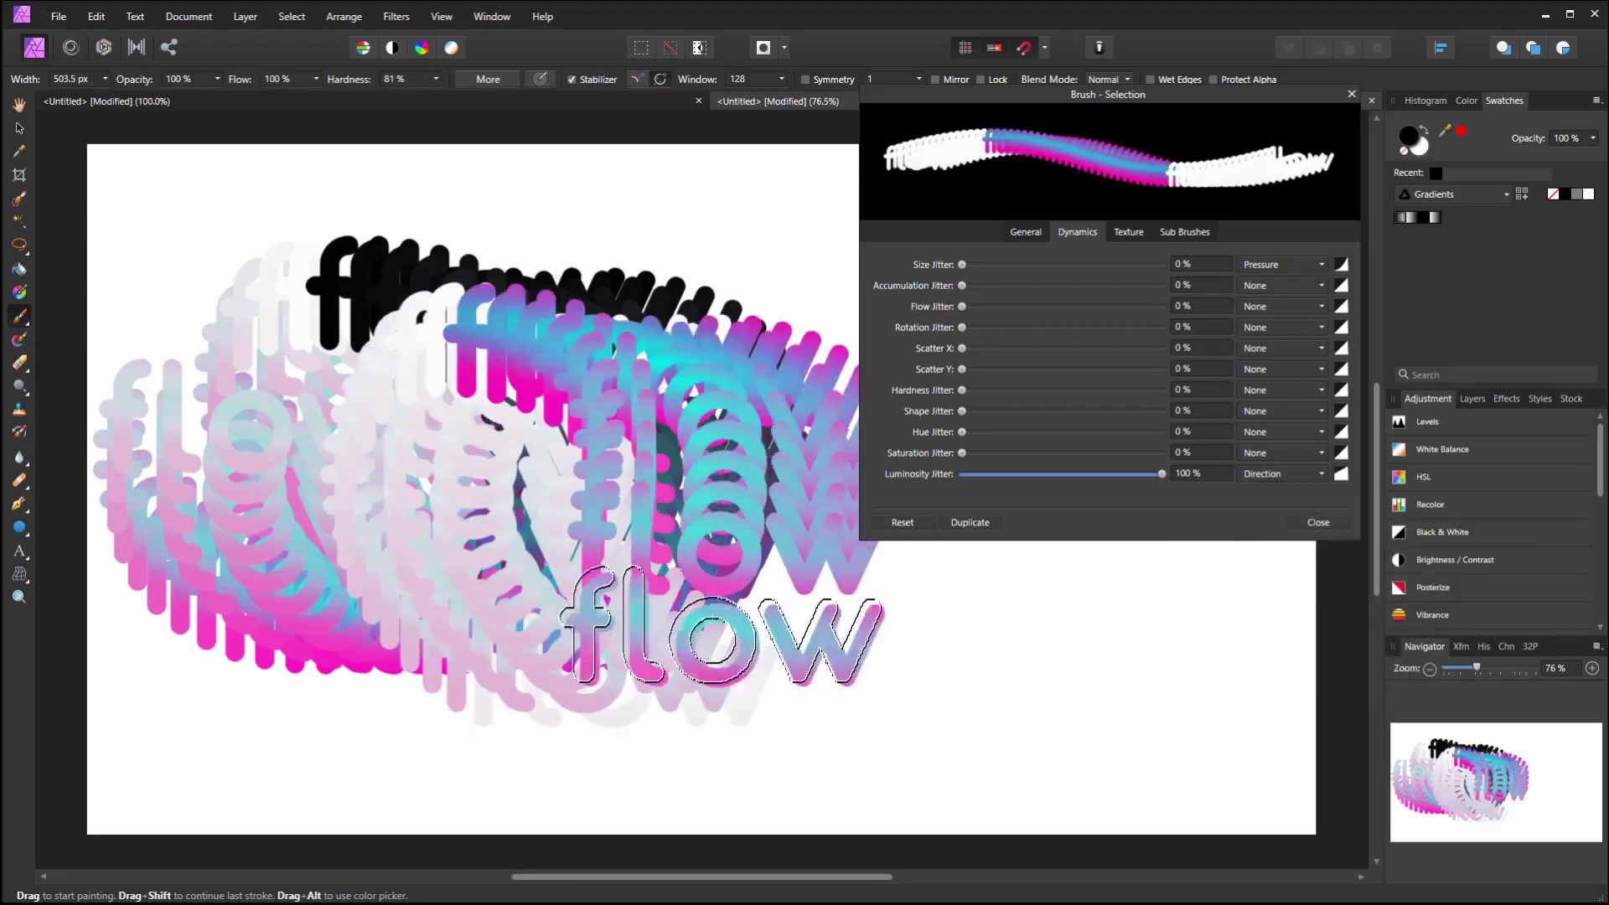
{"action": "key", "text": "ctrl+z"}
{"action": "key", "text": "ctrl+z"}
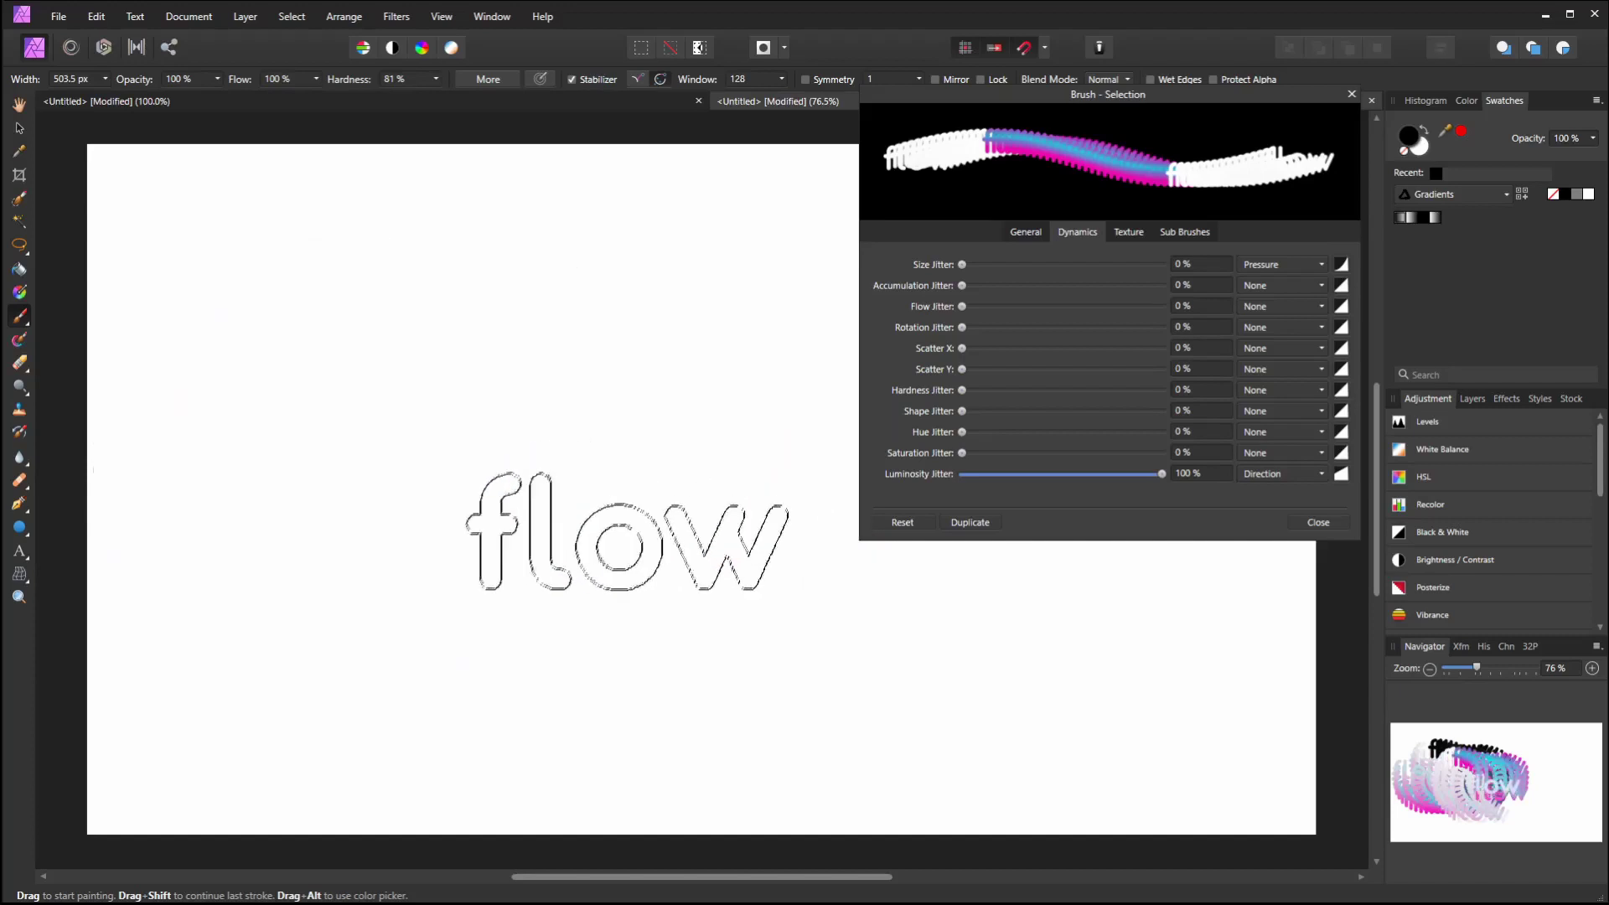
{"action": "mouse_move", "coordinate": [473, 627]}
{"action": "left_mouse_down"}
{"action": "mouse_move", "coordinate": [533, 608]}
{"action": "mouse_move", "coordinate": [648, 515]}
{"action": "mouse_move", "coordinate": [697, 418]}
{"action": "mouse_move", "coordinate": [701, 332]}
{"action": "mouse_move", "coordinate": [666, 249]}
{"action": "mouse_move", "coordinate": [580, 199]}
{"action": "mouse_move", "coordinate": [484, 200]}
{"action": "mouse_move", "coordinate": [393, 248]}
{"action": "mouse_move", "coordinate": [349, 313]}
{"action": "mouse_move", "coordinate": [325, 374]}
{"action": "mouse_move", "coordinate": [333, 427]}
{"action": "mouse_move", "coordinate": [465, 549]}
{"action": "mouse_move", "coordinate": [611, 559]}
{"action": "left_mouse_up"}
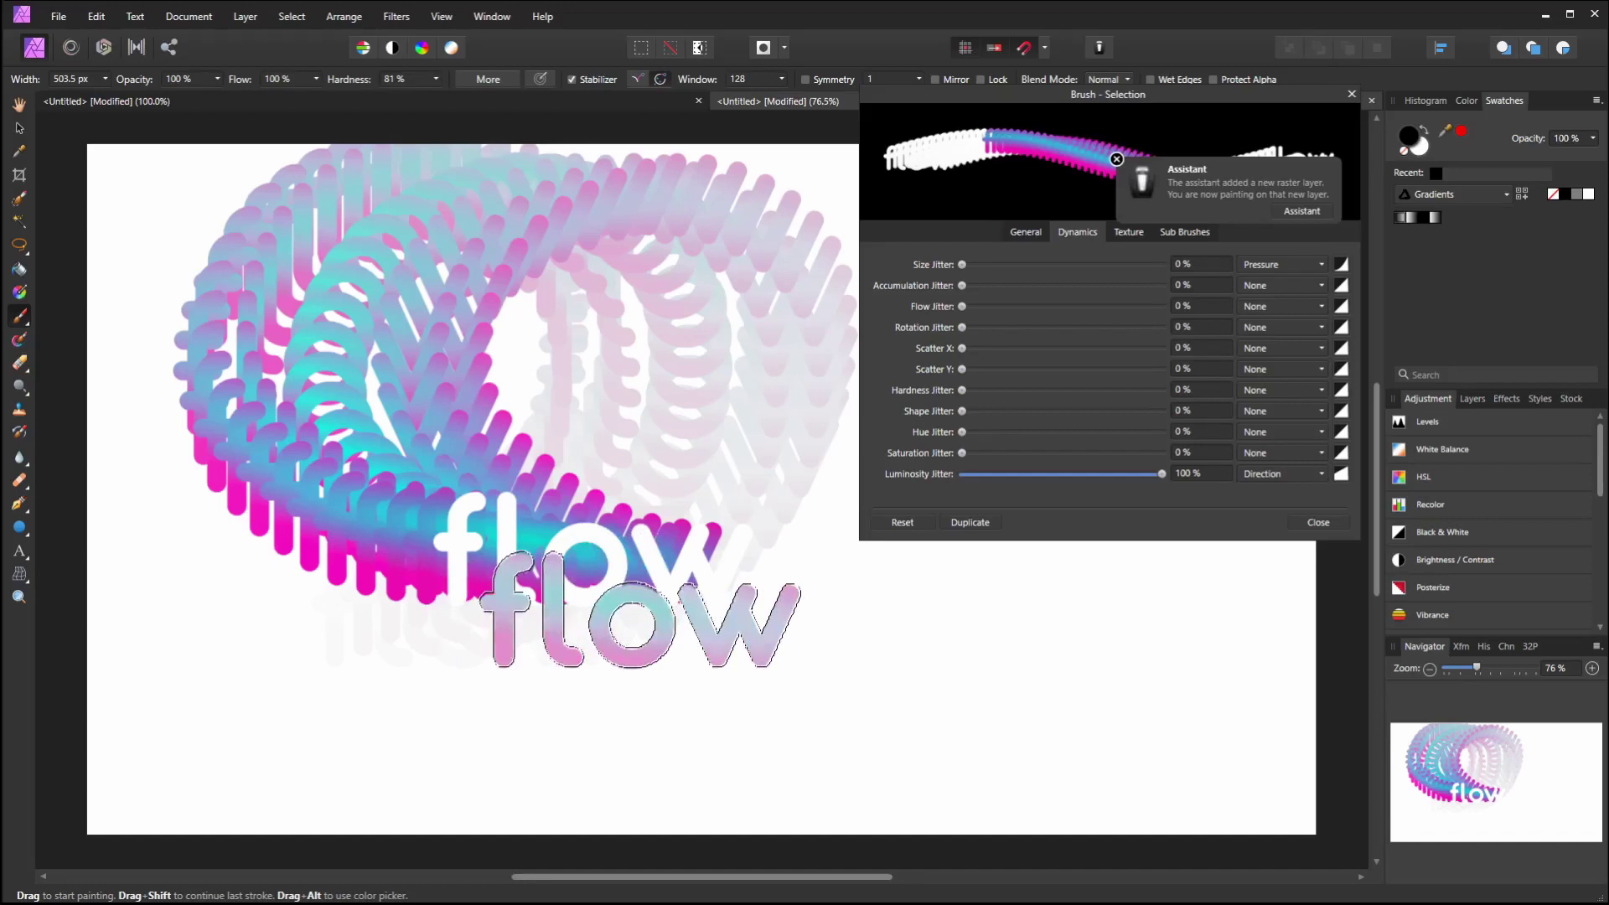
{"action": "key", "text": "ctrl+z"}
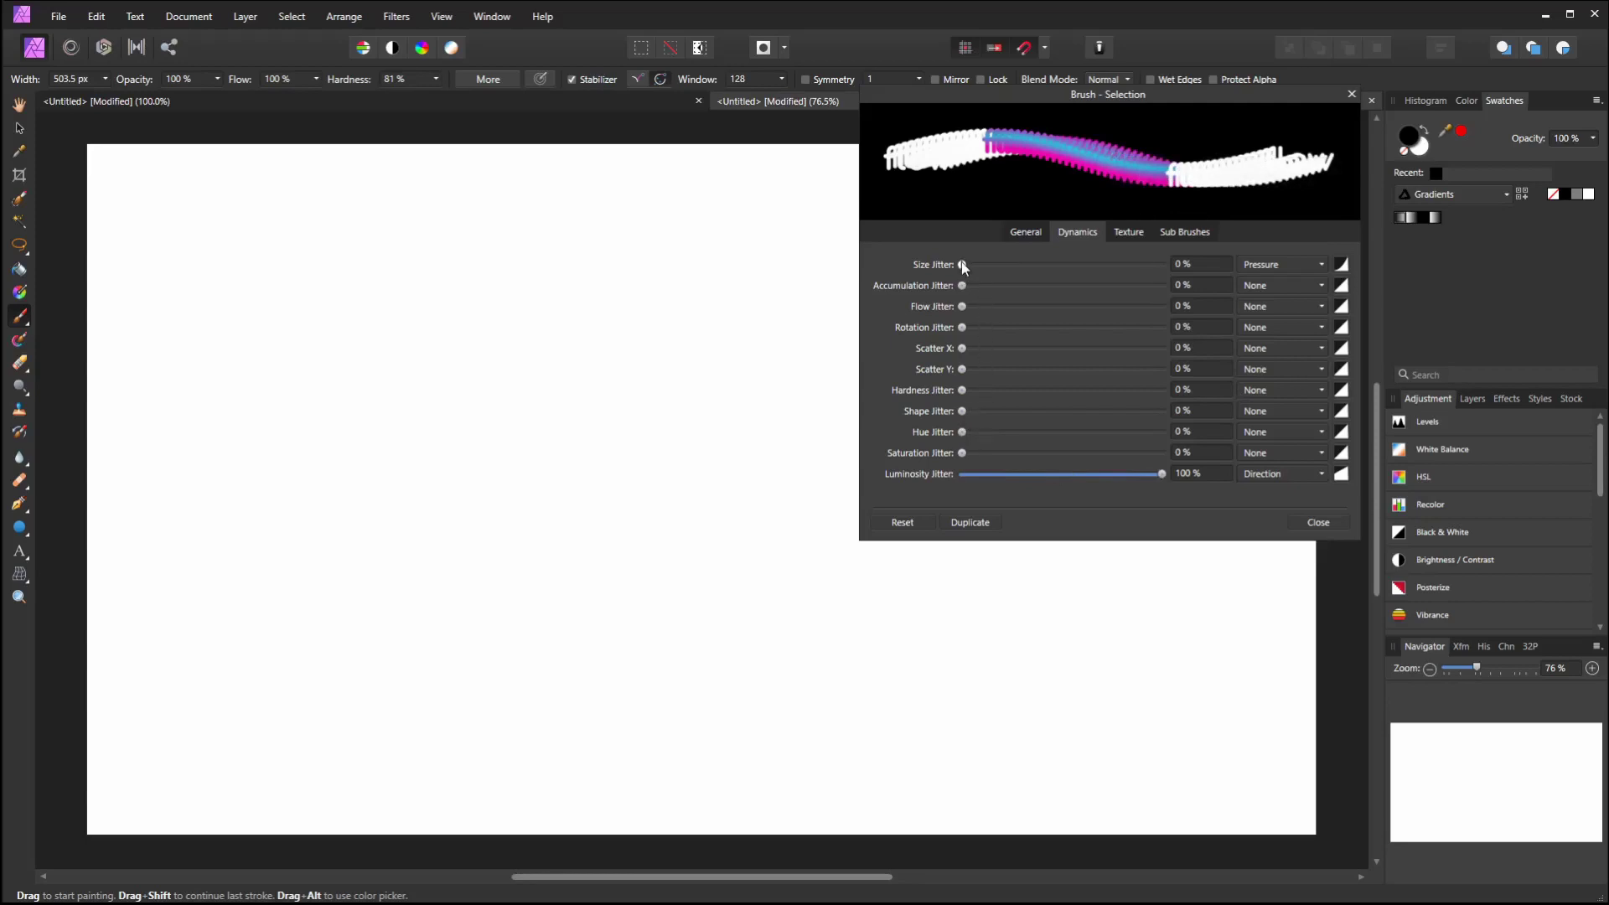
Set the brush's size jitter to 100 % with Direction as its controller
{"action": "left_click_drag", "start_coordinate": [962, 264], "coordinate": [1232, 277]}
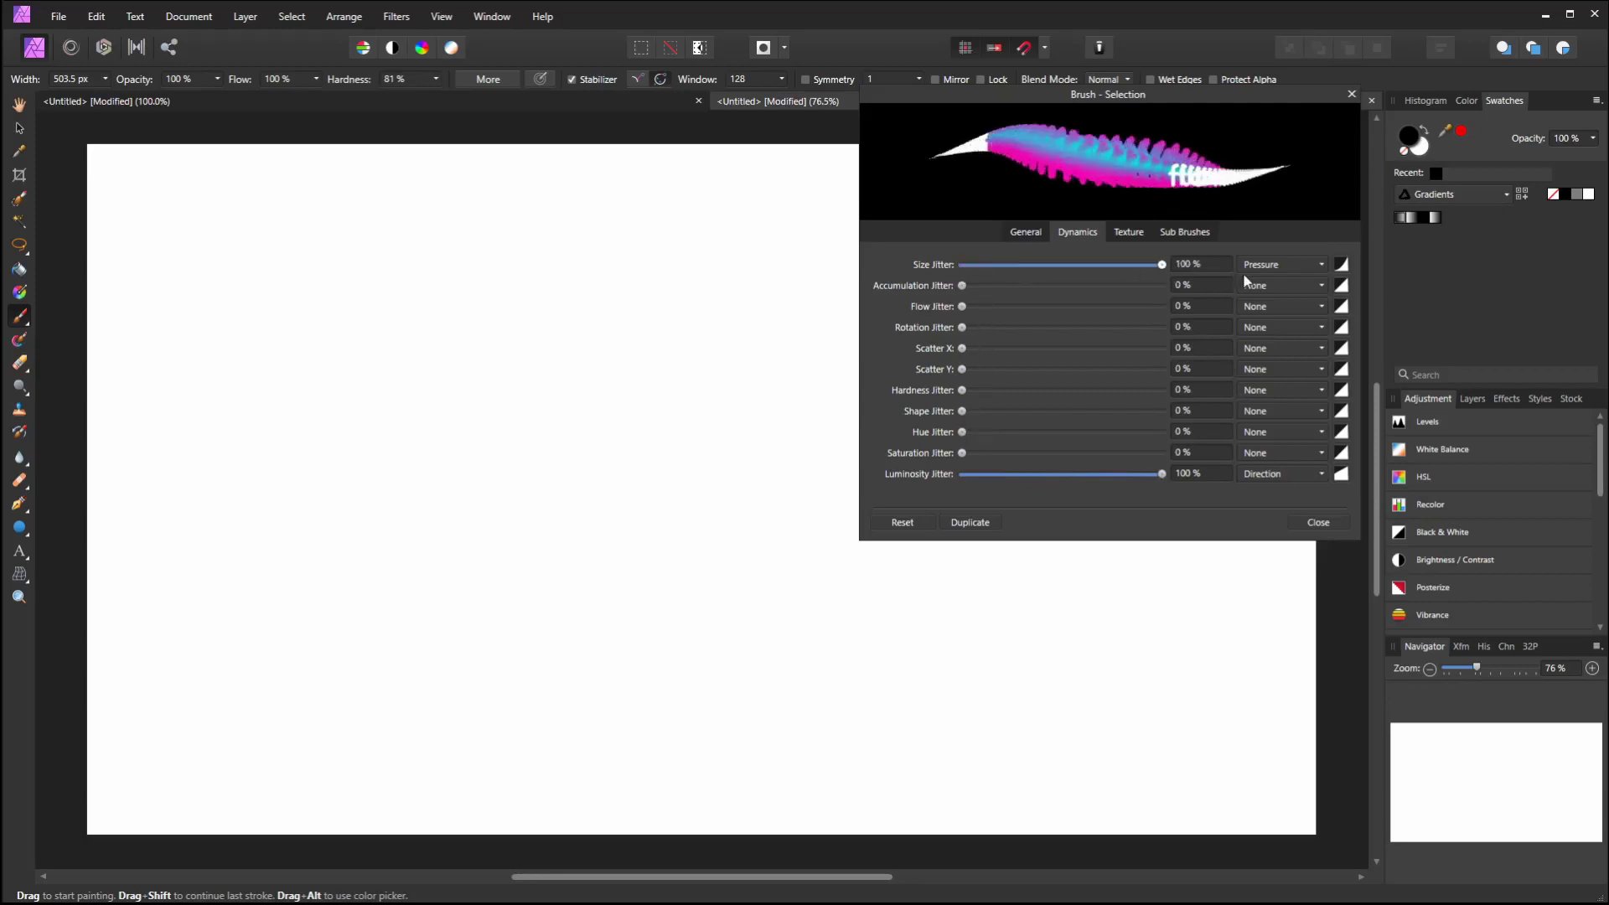
{"action": "left_click", "coordinate": [1282, 264]}
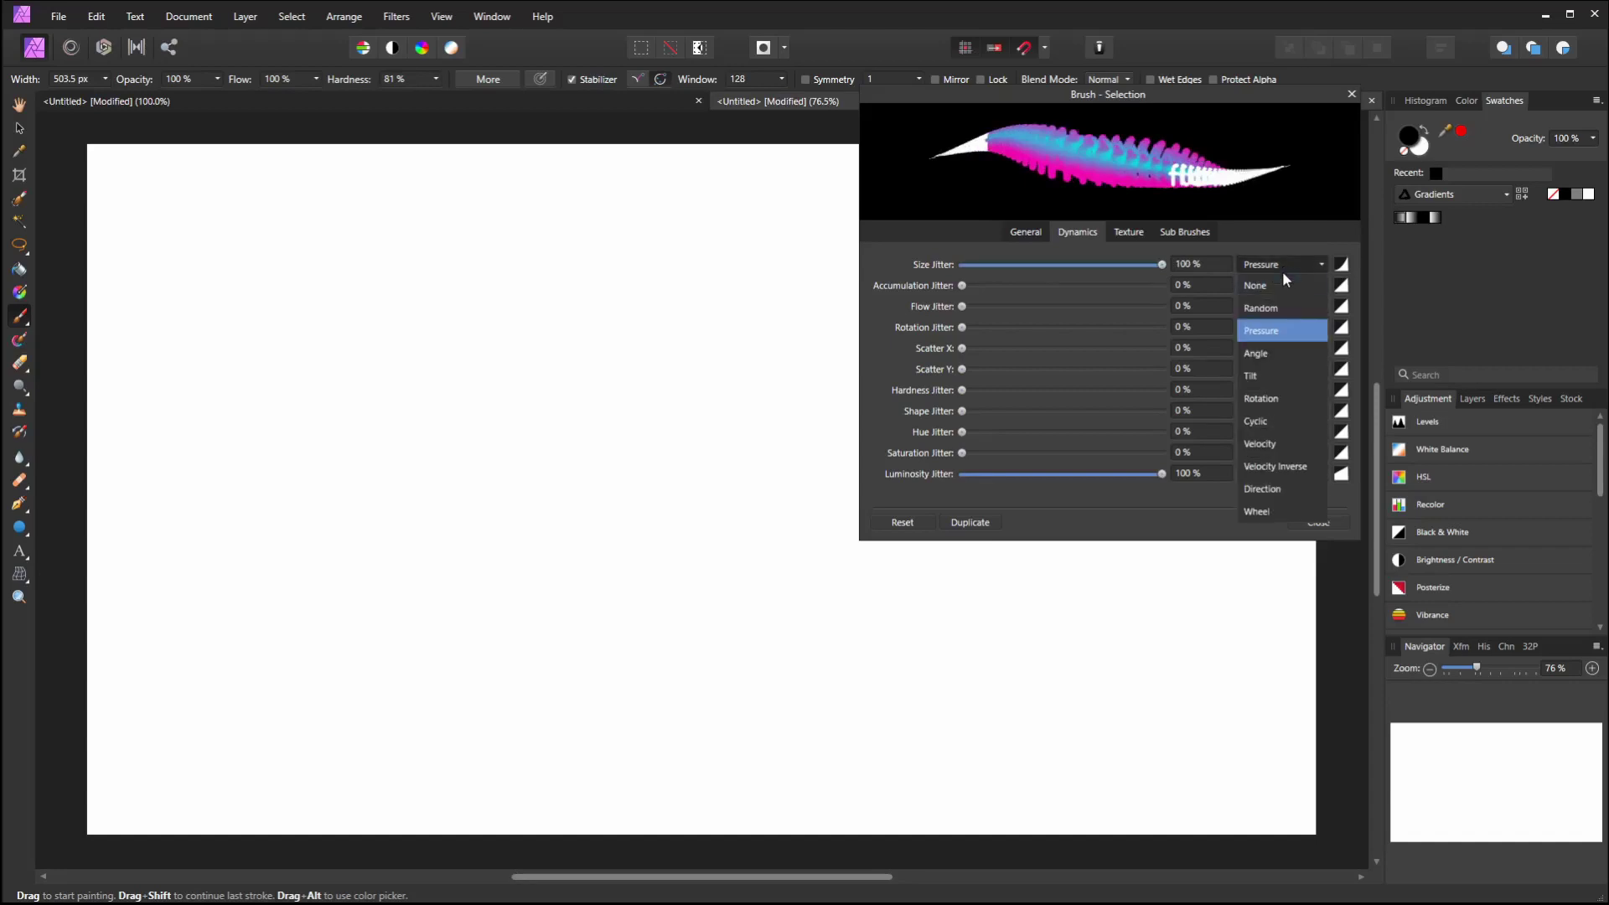
{"action": "left_click", "coordinate": [1278, 490]}
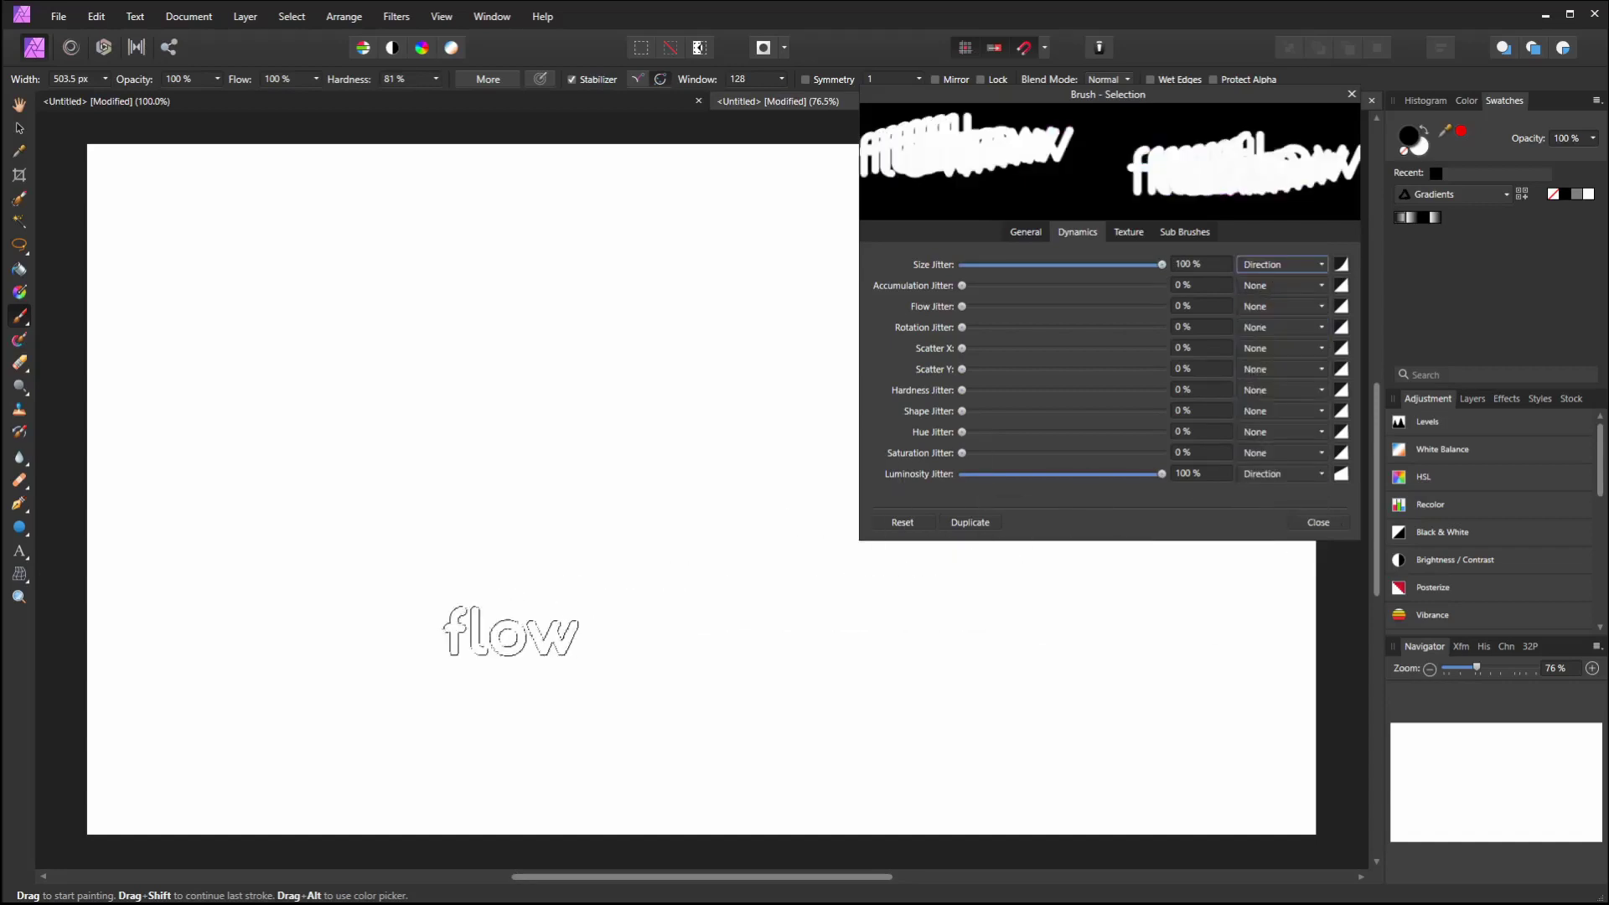
Try the direction-driven size jitter with curved strokes across the page and undo them
{"action": "left_click_drag", "start_coordinate": [742, 400], "coordinate": [738, 402]}
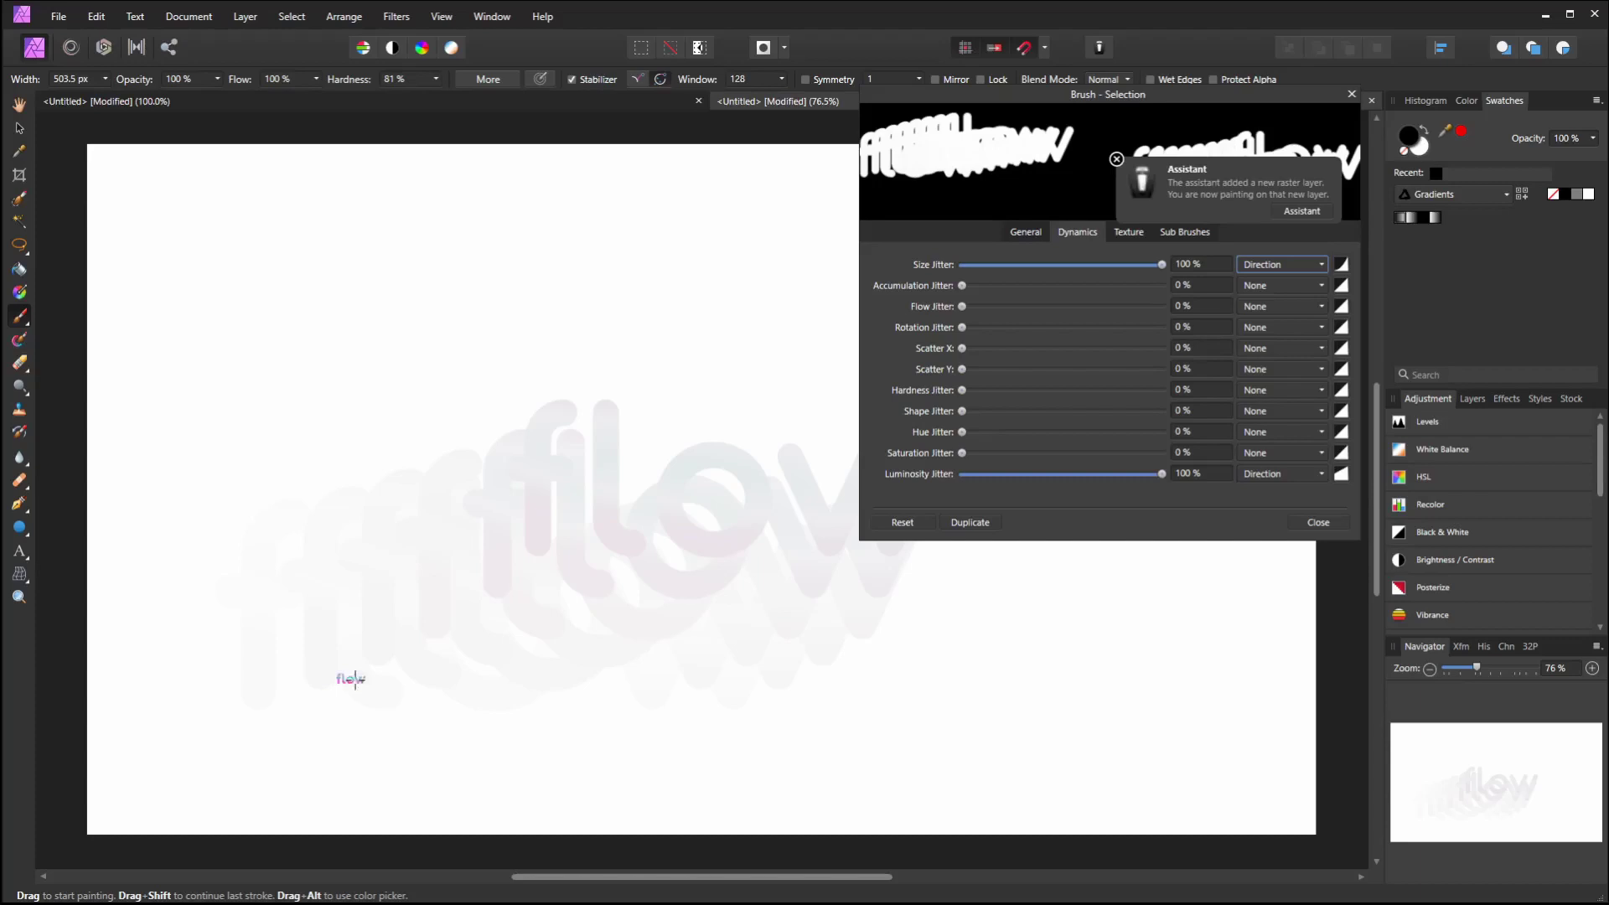
{"action": "mouse_move", "coordinate": [351, 679]}
{"action": "left_mouse_down"}
{"action": "mouse_move", "coordinate": [464, 675]}
{"action": "mouse_move", "coordinate": [651, 500]}
{"action": "mouse_move", "coordinate": [700, 364]}
{"action": "mouse_move", "coordinate": [609, 272]}
{"action": "left_mouse_up"}
{"action": "mouse_move", "coordinate": [677, 327]}
{"action": "left_mouse_down"}
{"action": "mouse_move", "coordinate": [369, 394]}
{"action": "mouse_move", "coordinate": [449, 474]}
{"action": "left_mouse_up"}
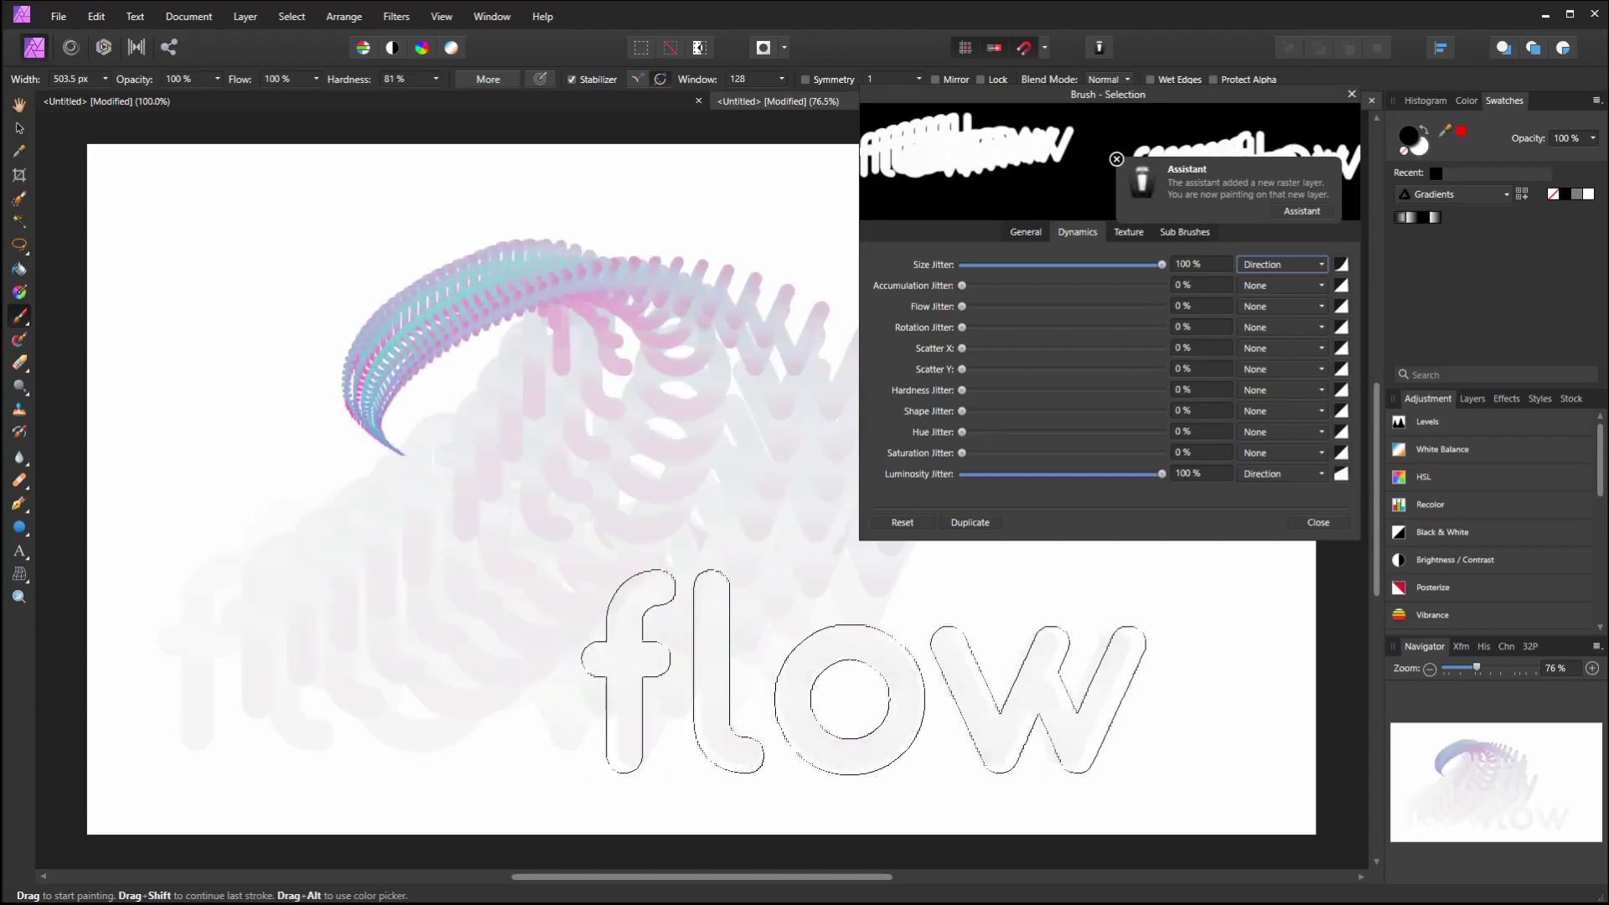
{"action": "key", "text": "ctrl+z"}
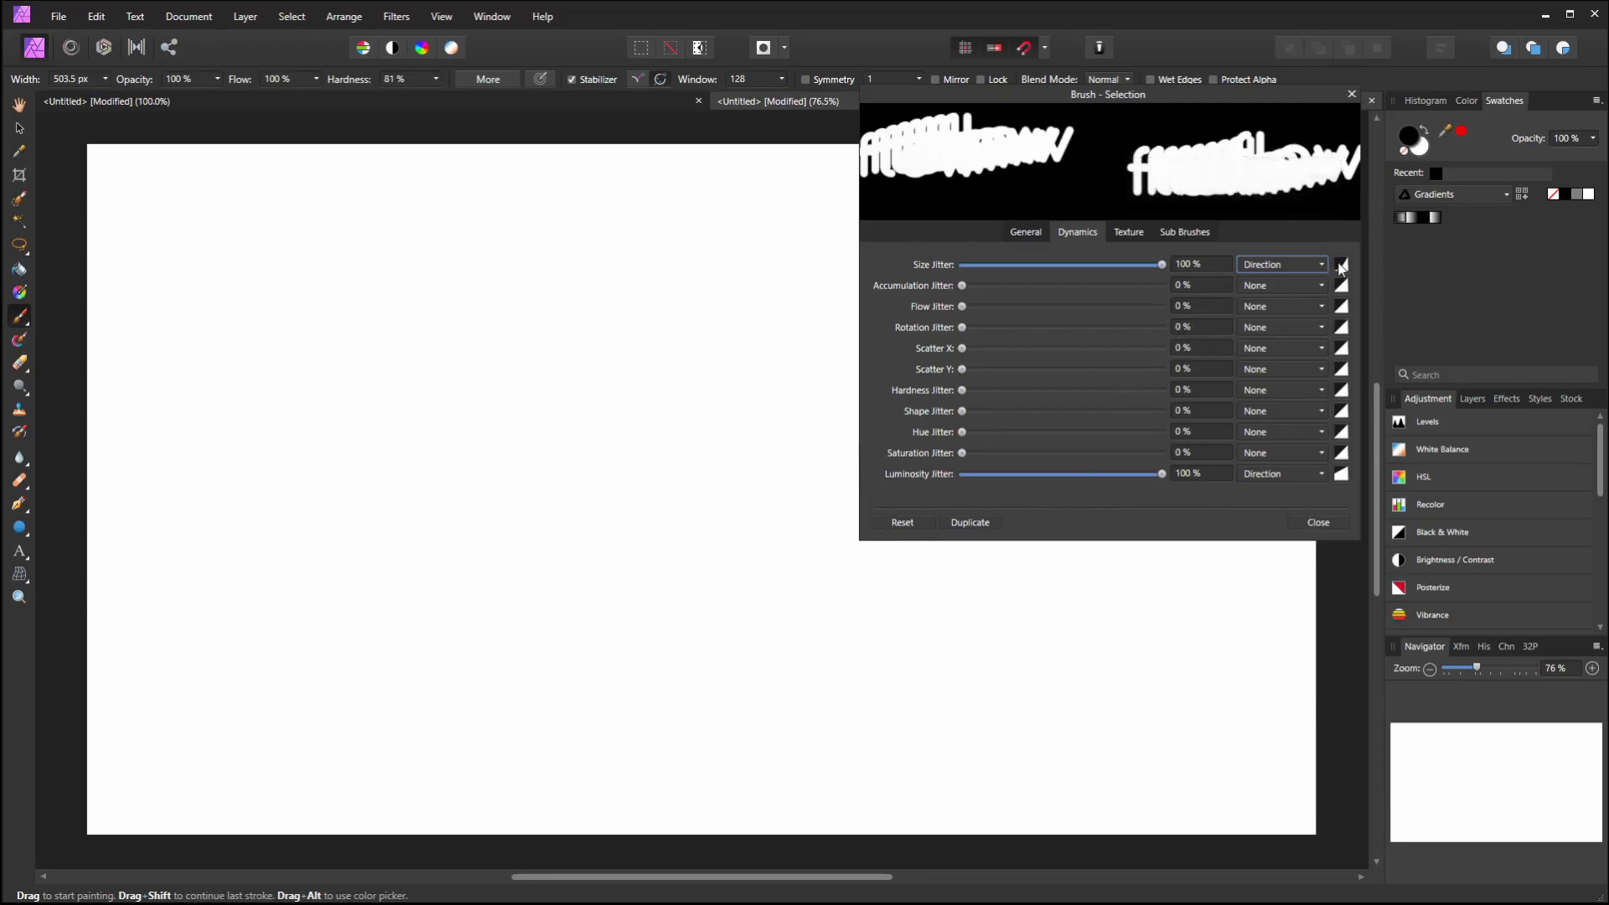
Apply the straight standard profile to the size jitter curve and invert it to fall from full to zero
{"action": "left_click", "coordinate": [1342, 265]}
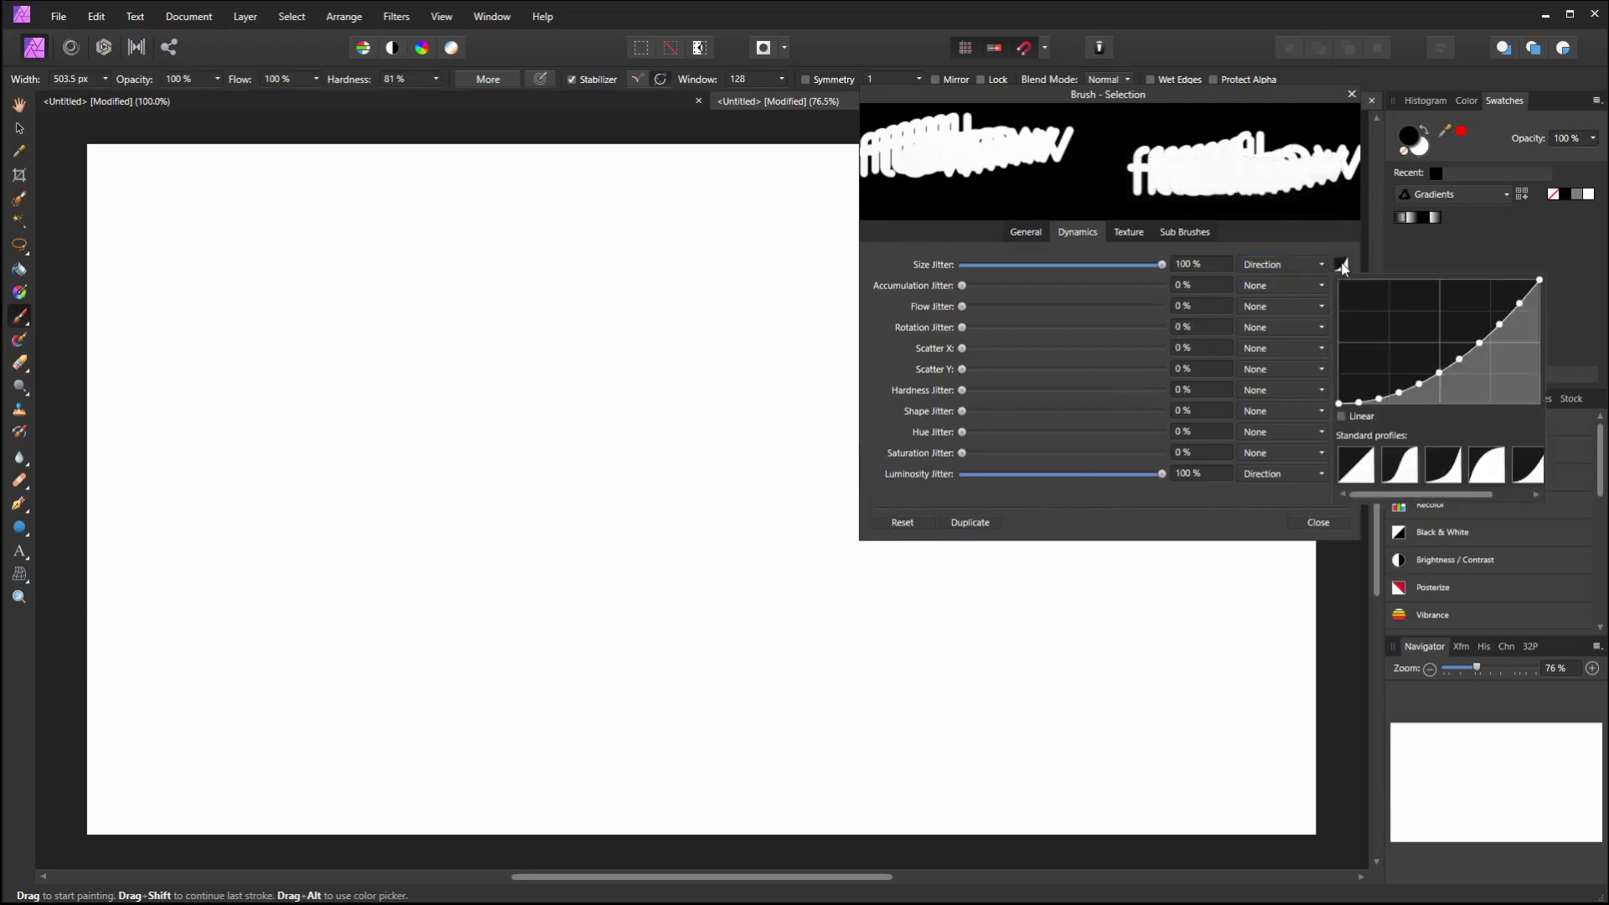
{"action": "left_click", "coordinate": [1357, 466]}
{"action": "left_click_drag", "start_coordinate": [1339, 404], "coordinate": [1320, 266]}
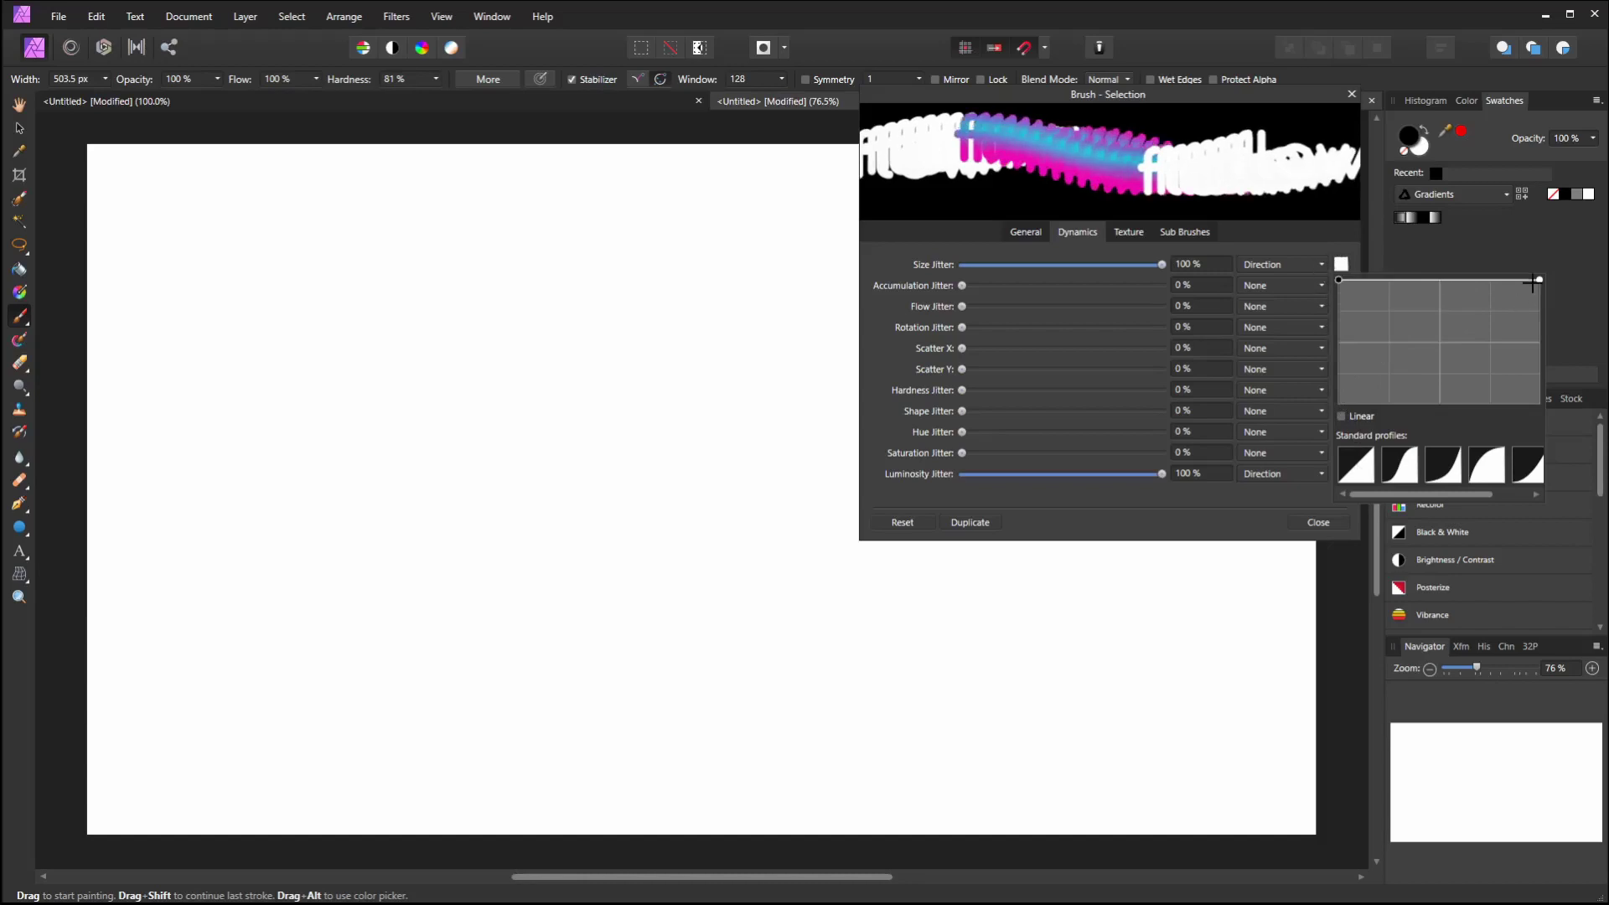
{"action": "left_click_drag", "start_coordinate": [1540, 280], "coordinate": [1540, 403]}
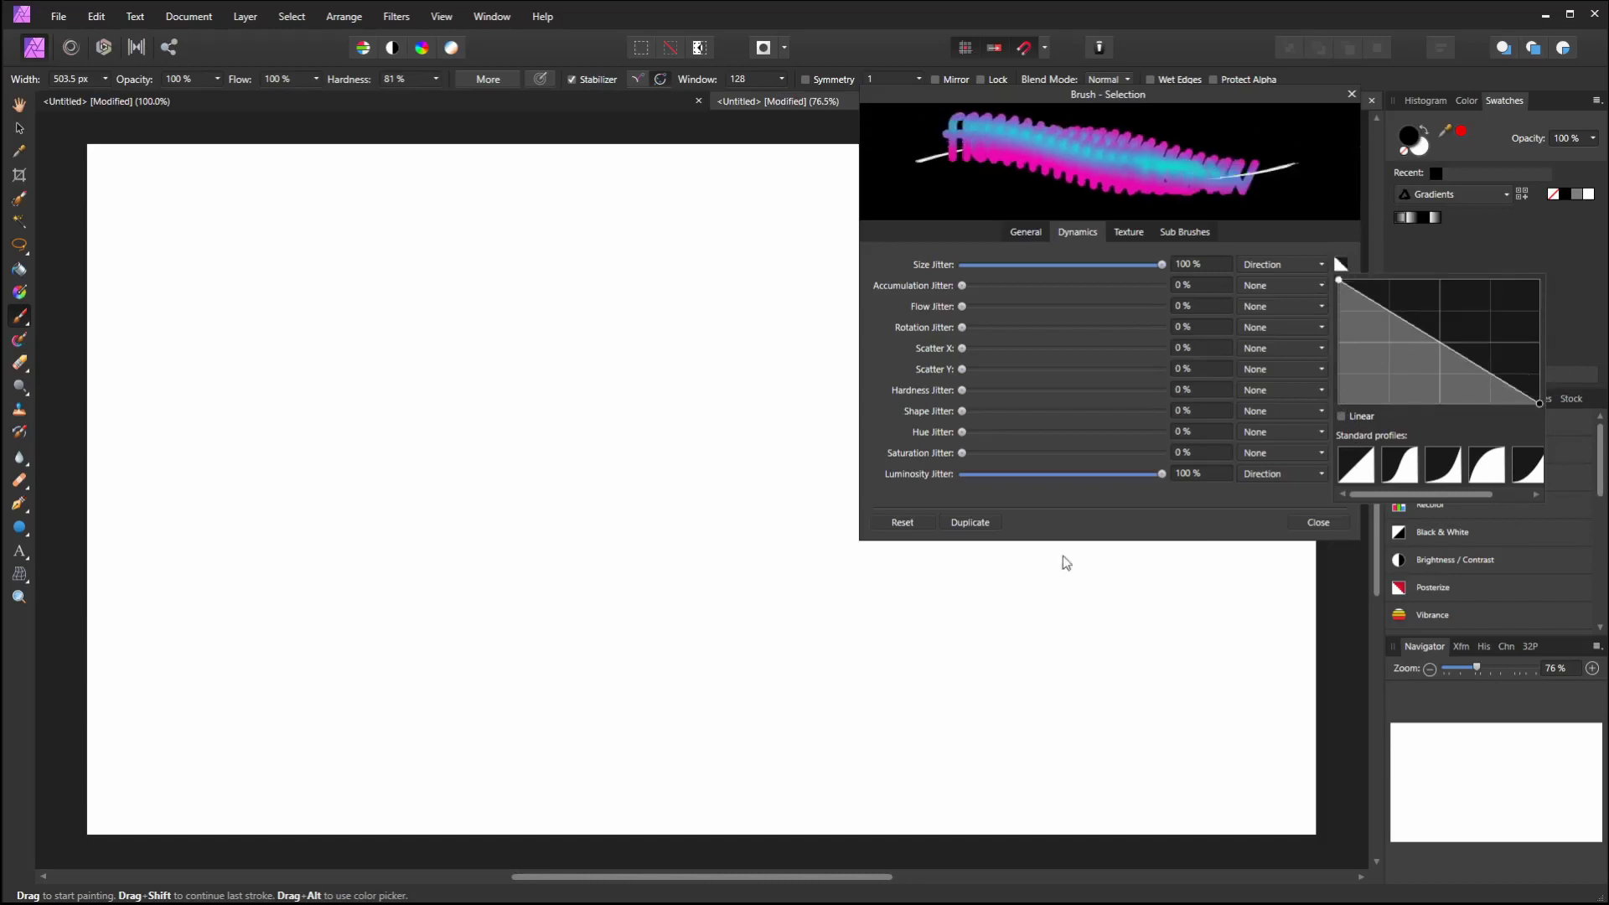
Test the inverted size jitter with a sweeping looped stroke and dismiss the Assistant notification
{"action": "mouse_move", "coordinate": [537, 623]}
{"action": "left_mouse_down"}
{"action": "mouse_move", "coordinate": [668, 522]}
{"action": "mouse_move", "coordinate": [744, 391]}
{"action": "mouse_move", "coordinate": [718, 257]}
{"action": "left_mouse_up"}
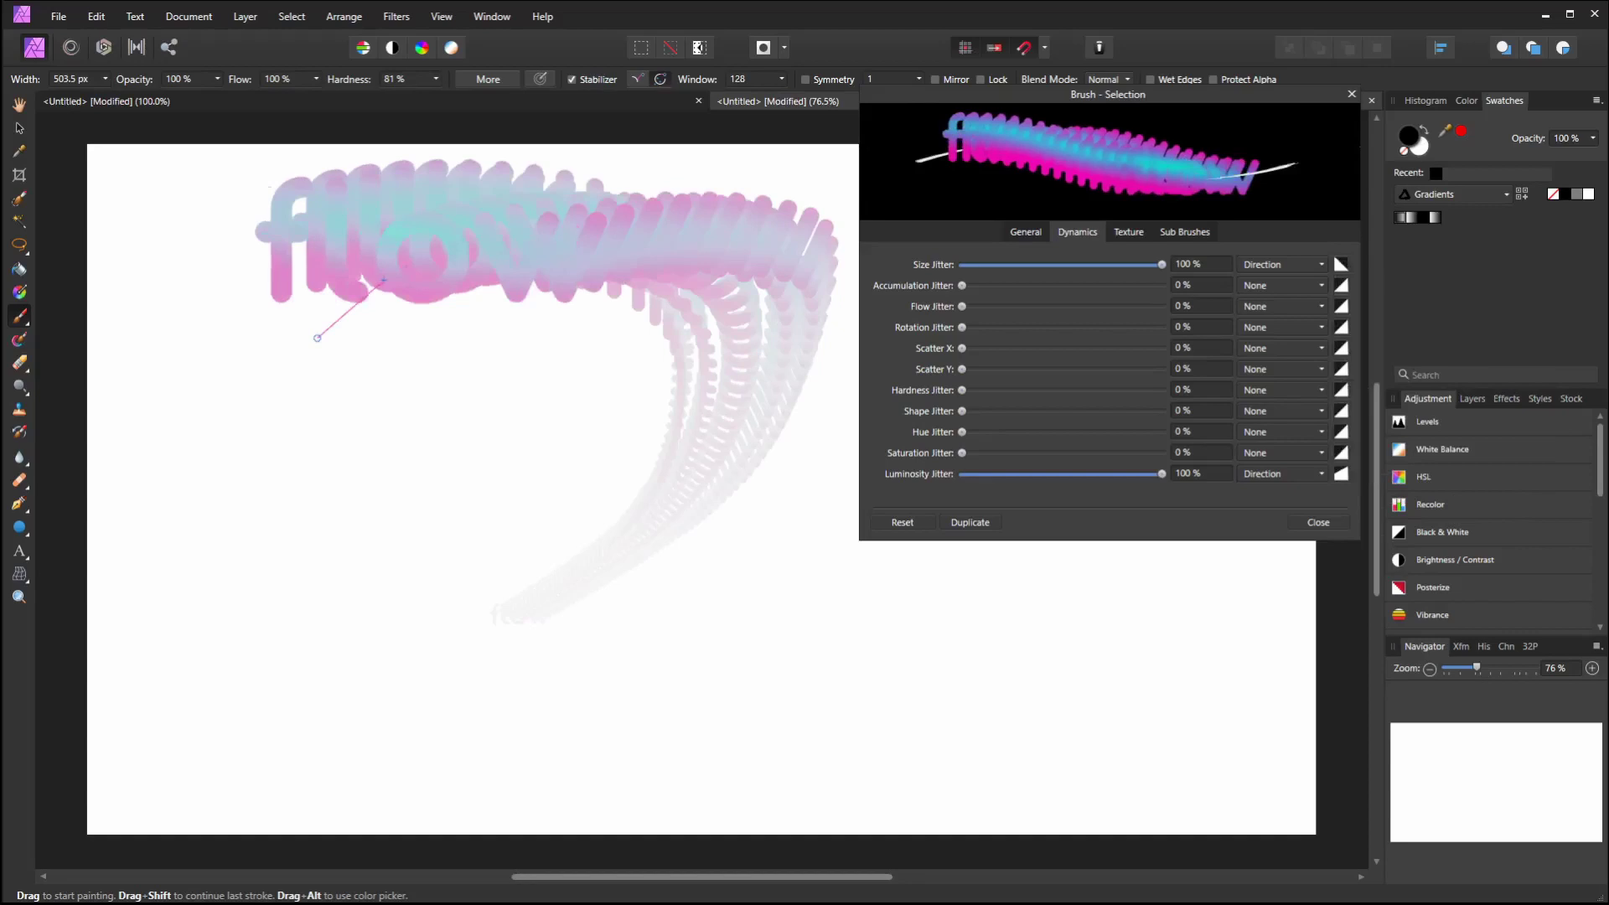
{"action": "mouse_move", "coordinate": [317, 338]}
{"action": "left_mouse_down"}
{"action": "mouse_move", "coordinate": [316, 453]}
{"action": "mouse_move", "coordinate": [368, 520]}
{"action": "mouse_move", "coordinate": [604, 620]}
{"action": "mouse_move", "coordinate": [671, 679]}
{"action": "left_mouse_up"}
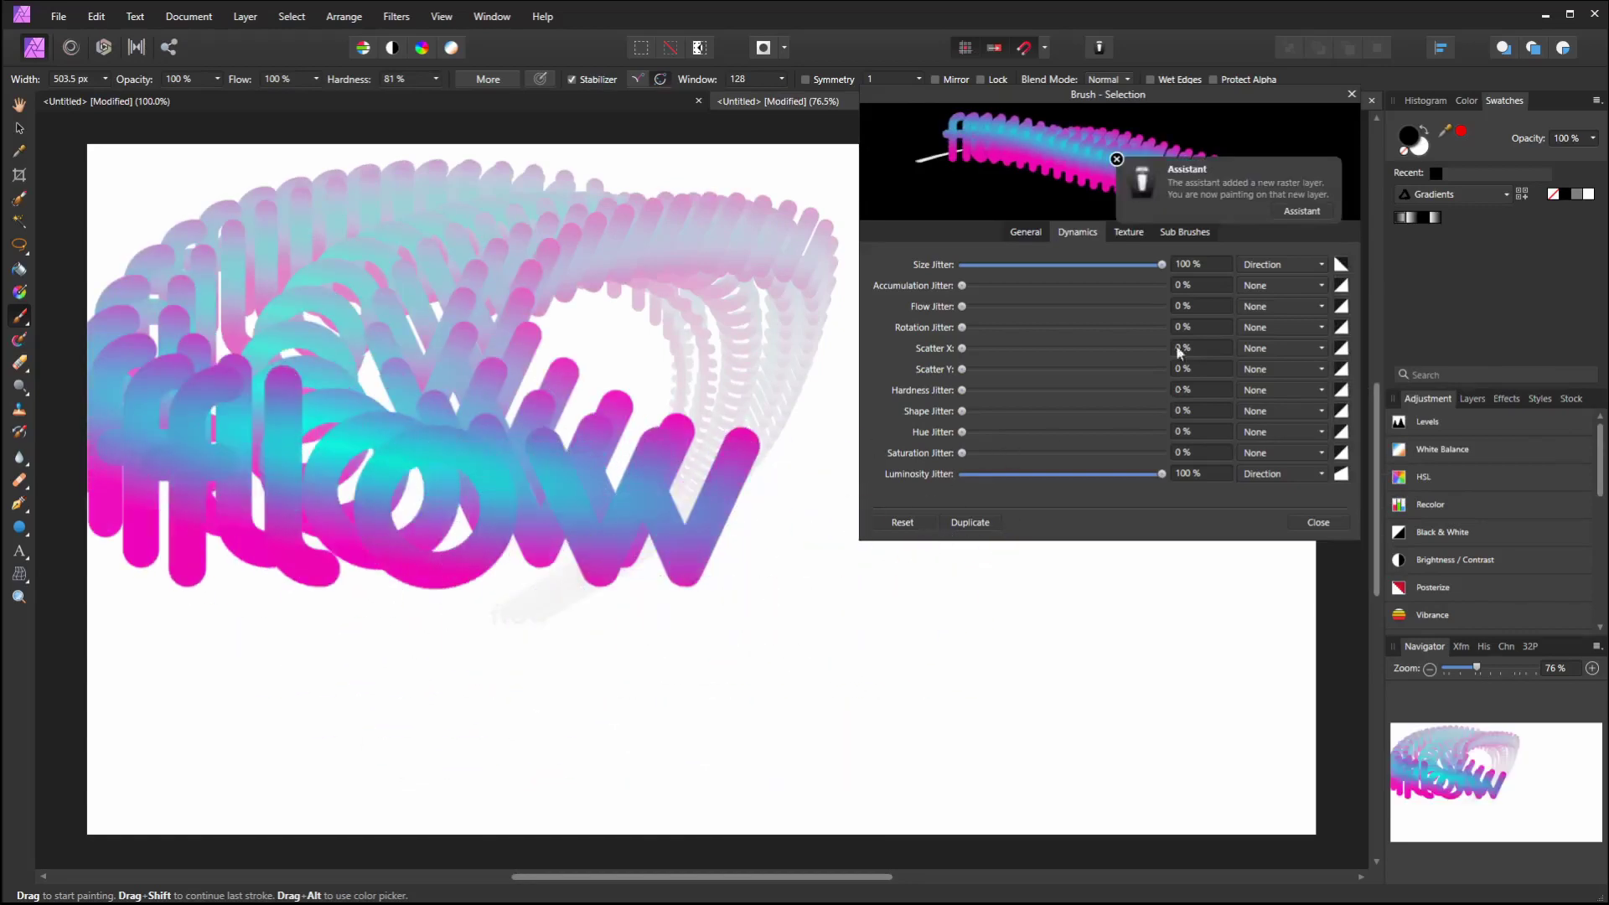
{"action": "left_click", "coordinate": [1116, 160]}
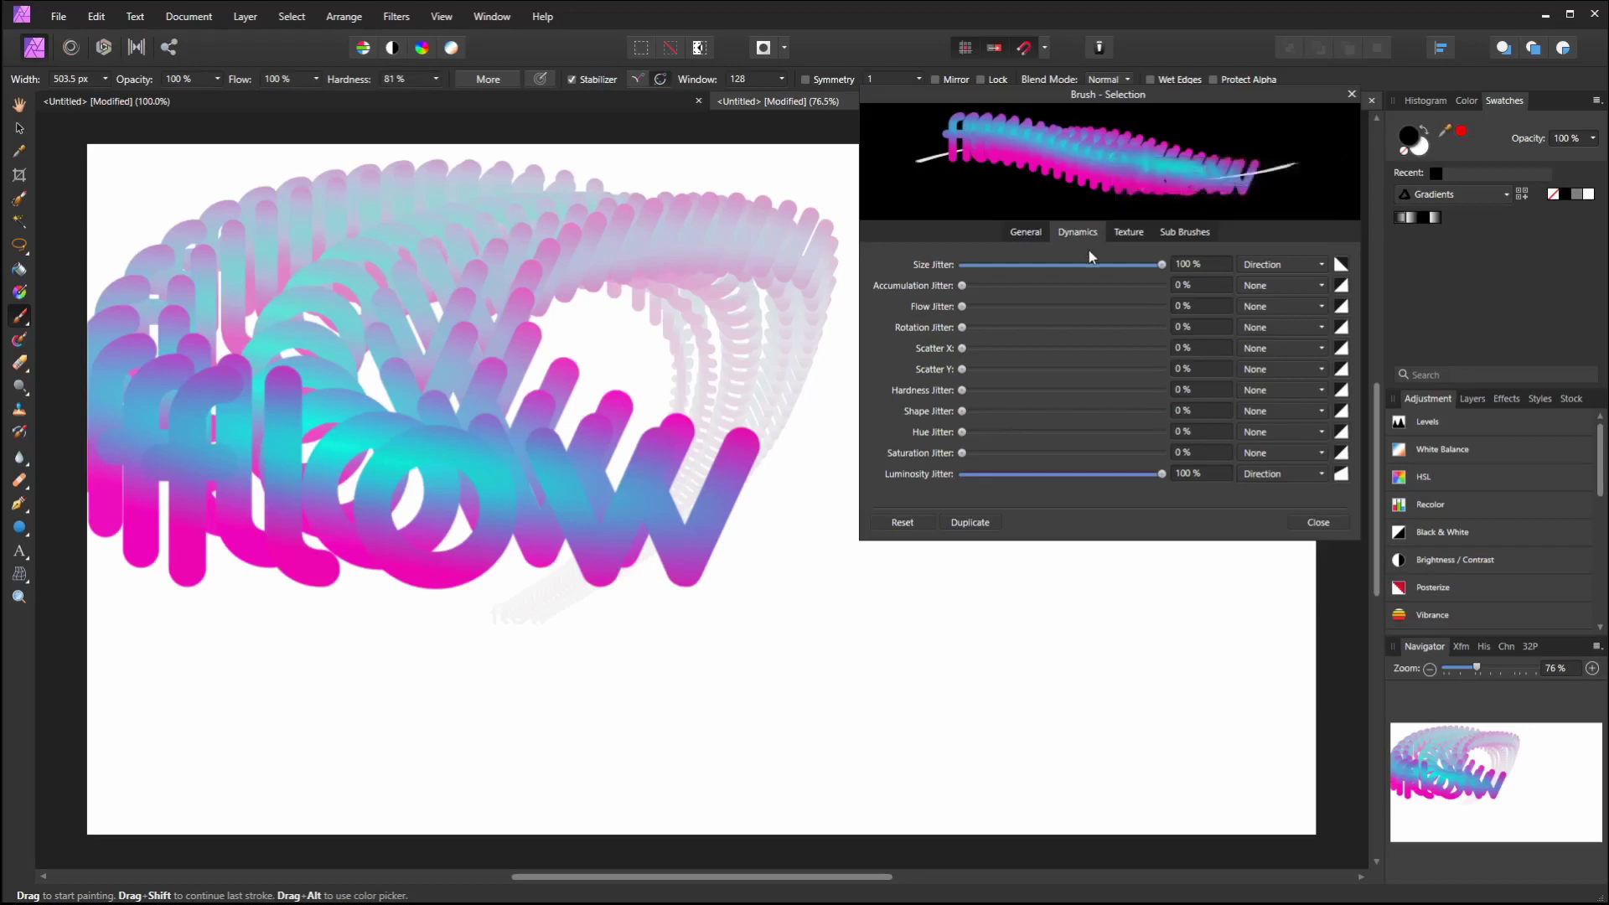
Set the brush's spacing to 1 % and clear the test stroke from the page
{"action": "left_click", "coordinate": [1022, 234]}
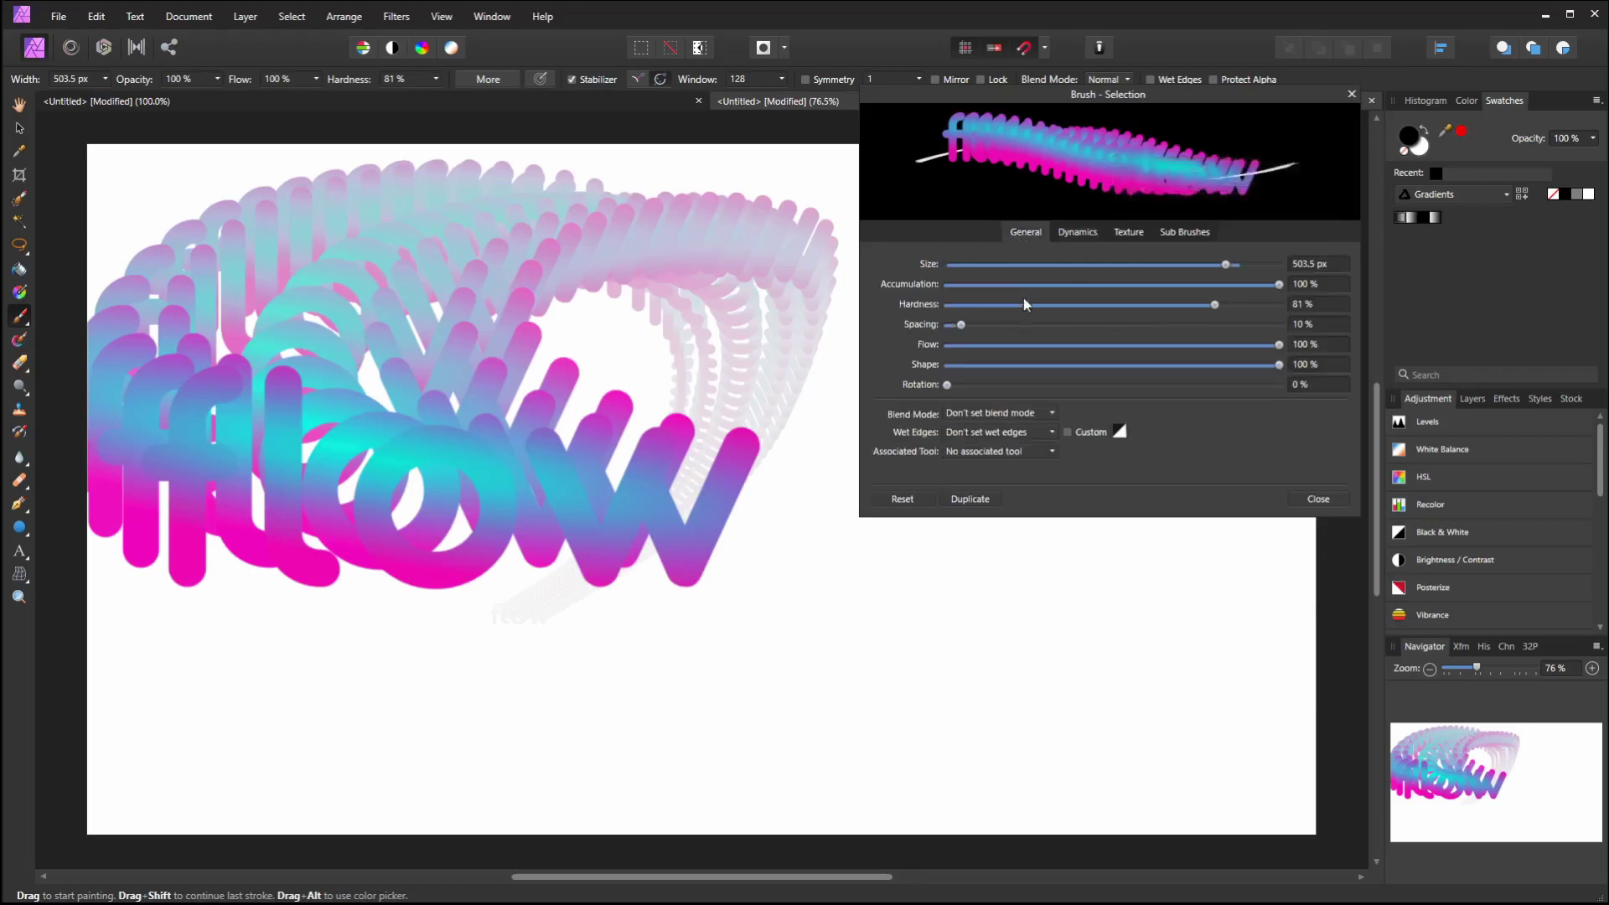
{"action": "left_click_drag", "start_coordinate": [961, 325], "coordinate": [904, 330]}
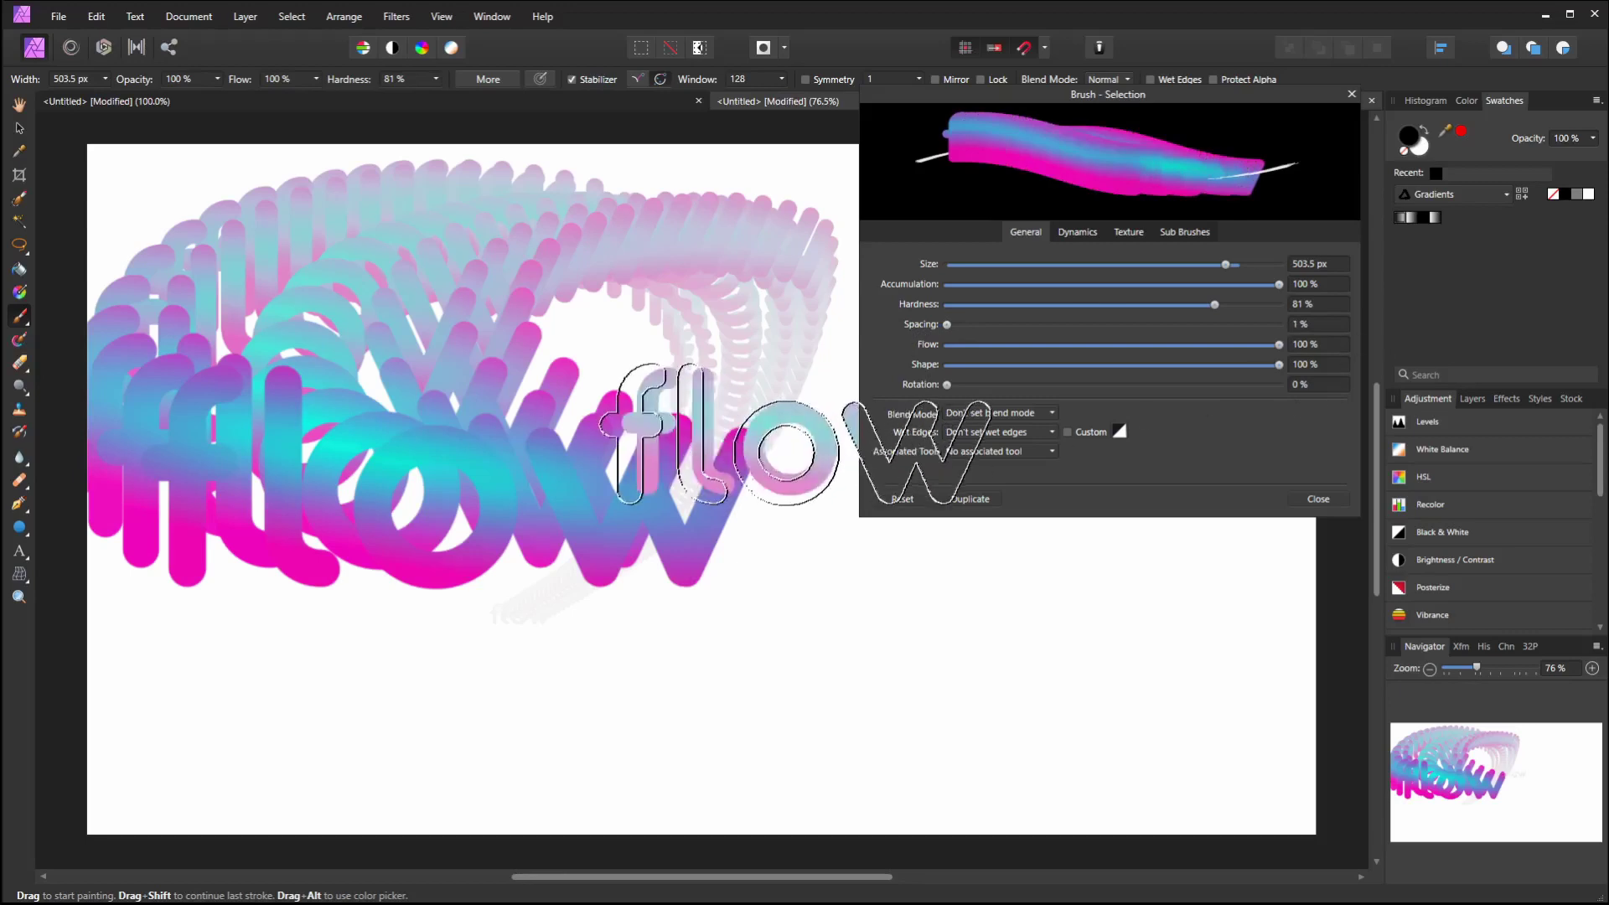
{"action": "key", "text": "ctrl+z"}
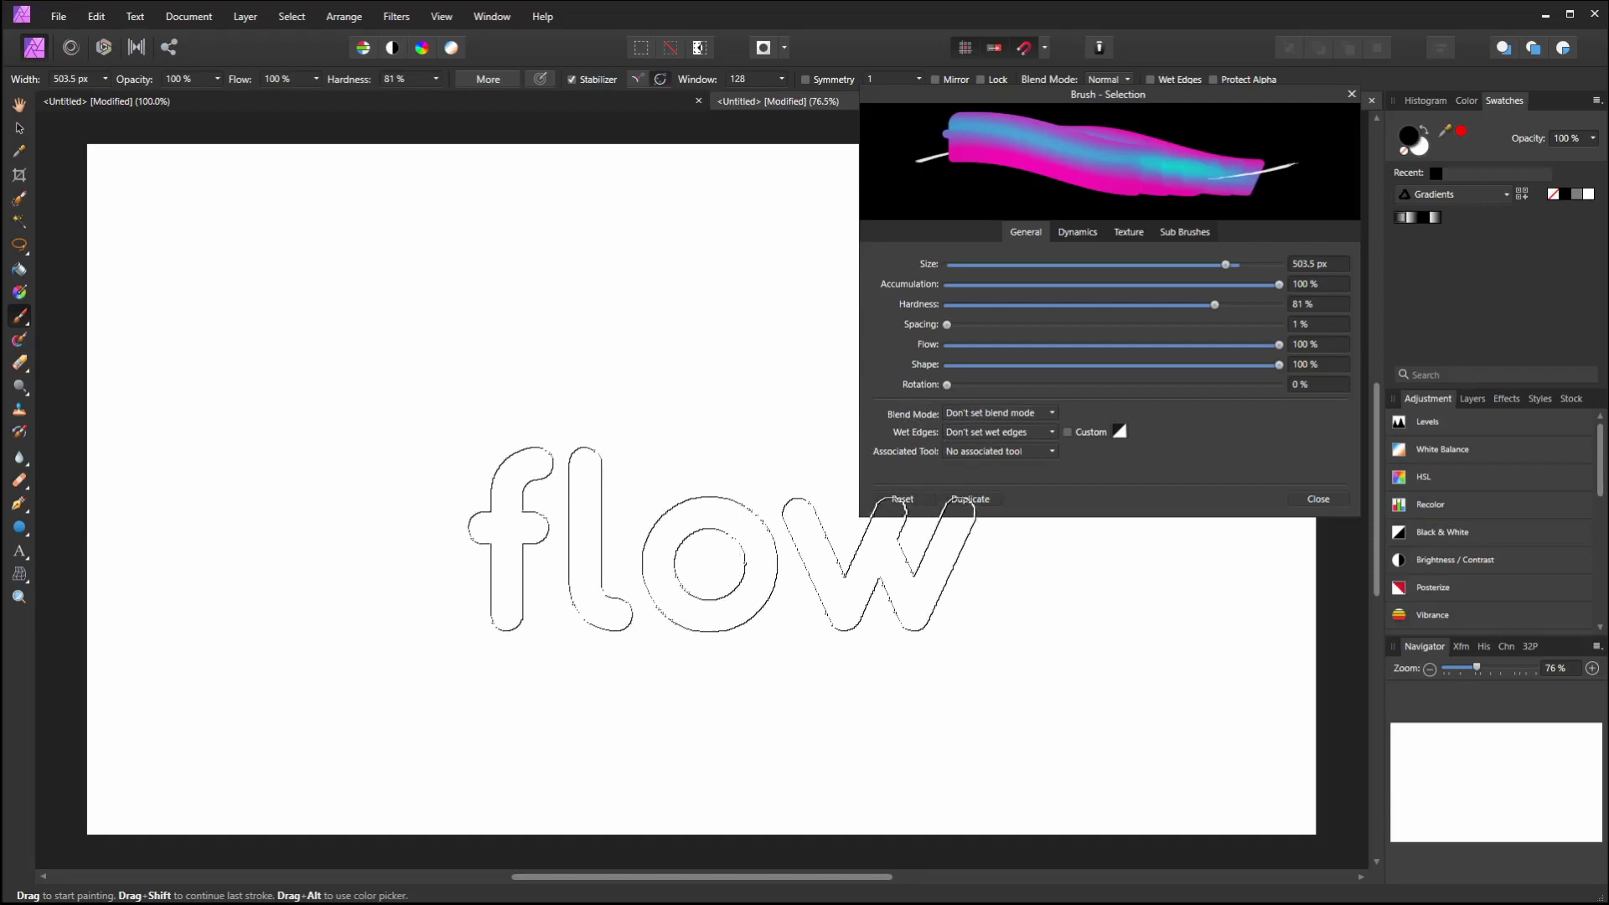
Try several smooth extruded strokes with the finely spaced brush and undo them all
{"action": "mouse_move", "coordinate": [718, 553]}
{"action": "left_mouse_down"}
{"action": "mouse_move", "coordinate": [754, 511]}
{"action": "mouse_move", "coordinate": [763, 413]}
{"action": "left_mouse_up"}
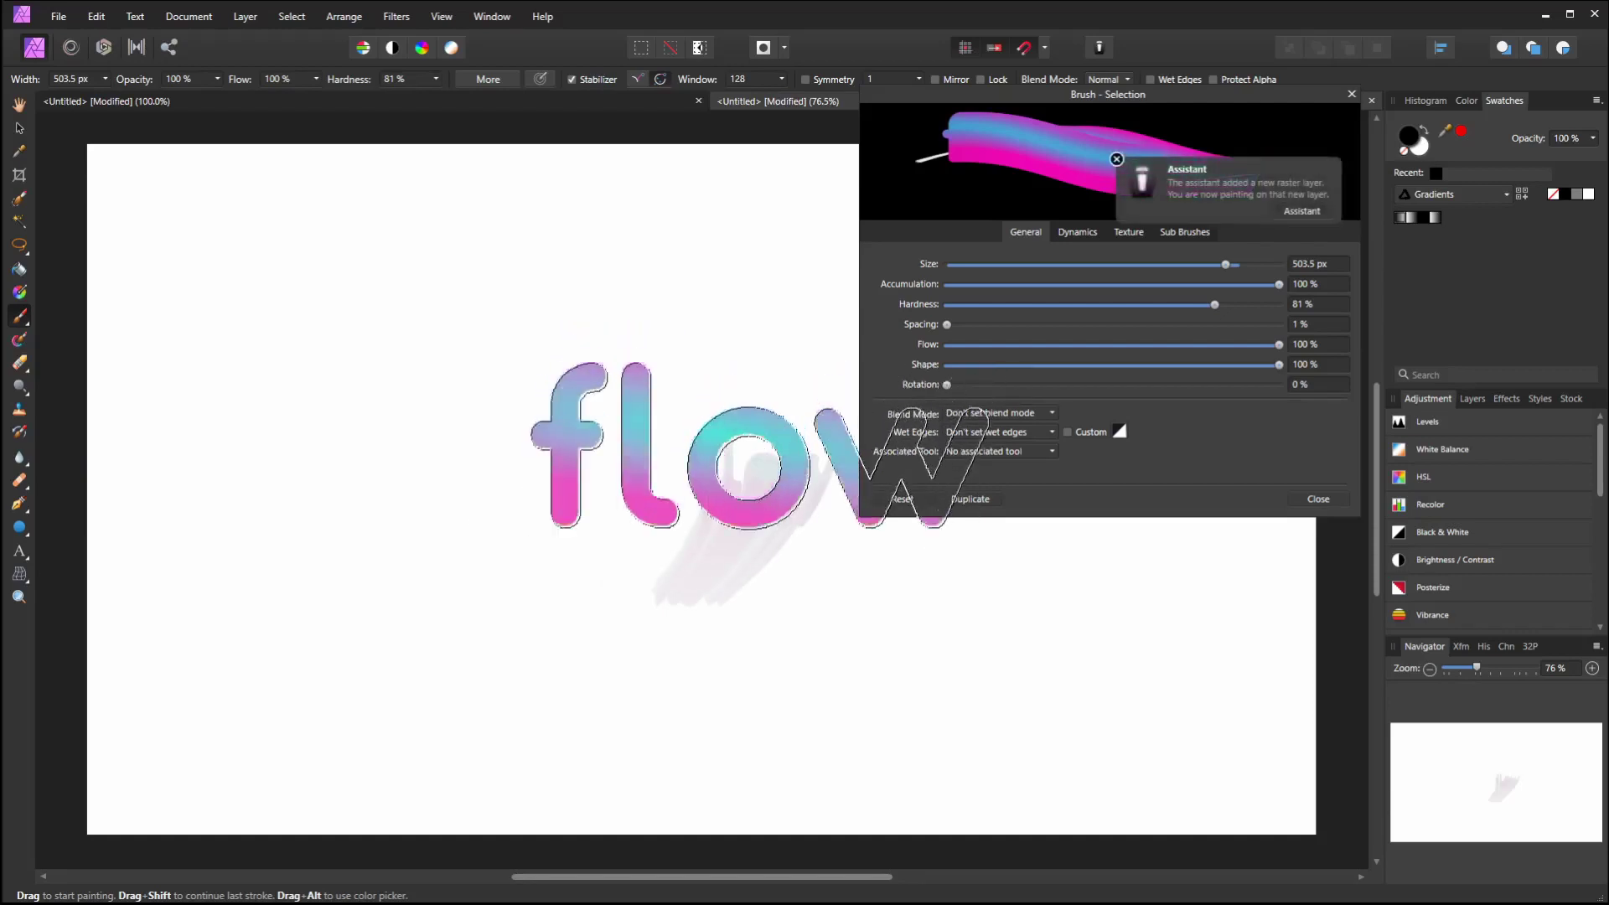
{"action": "key", "text": "ctrl+z"}
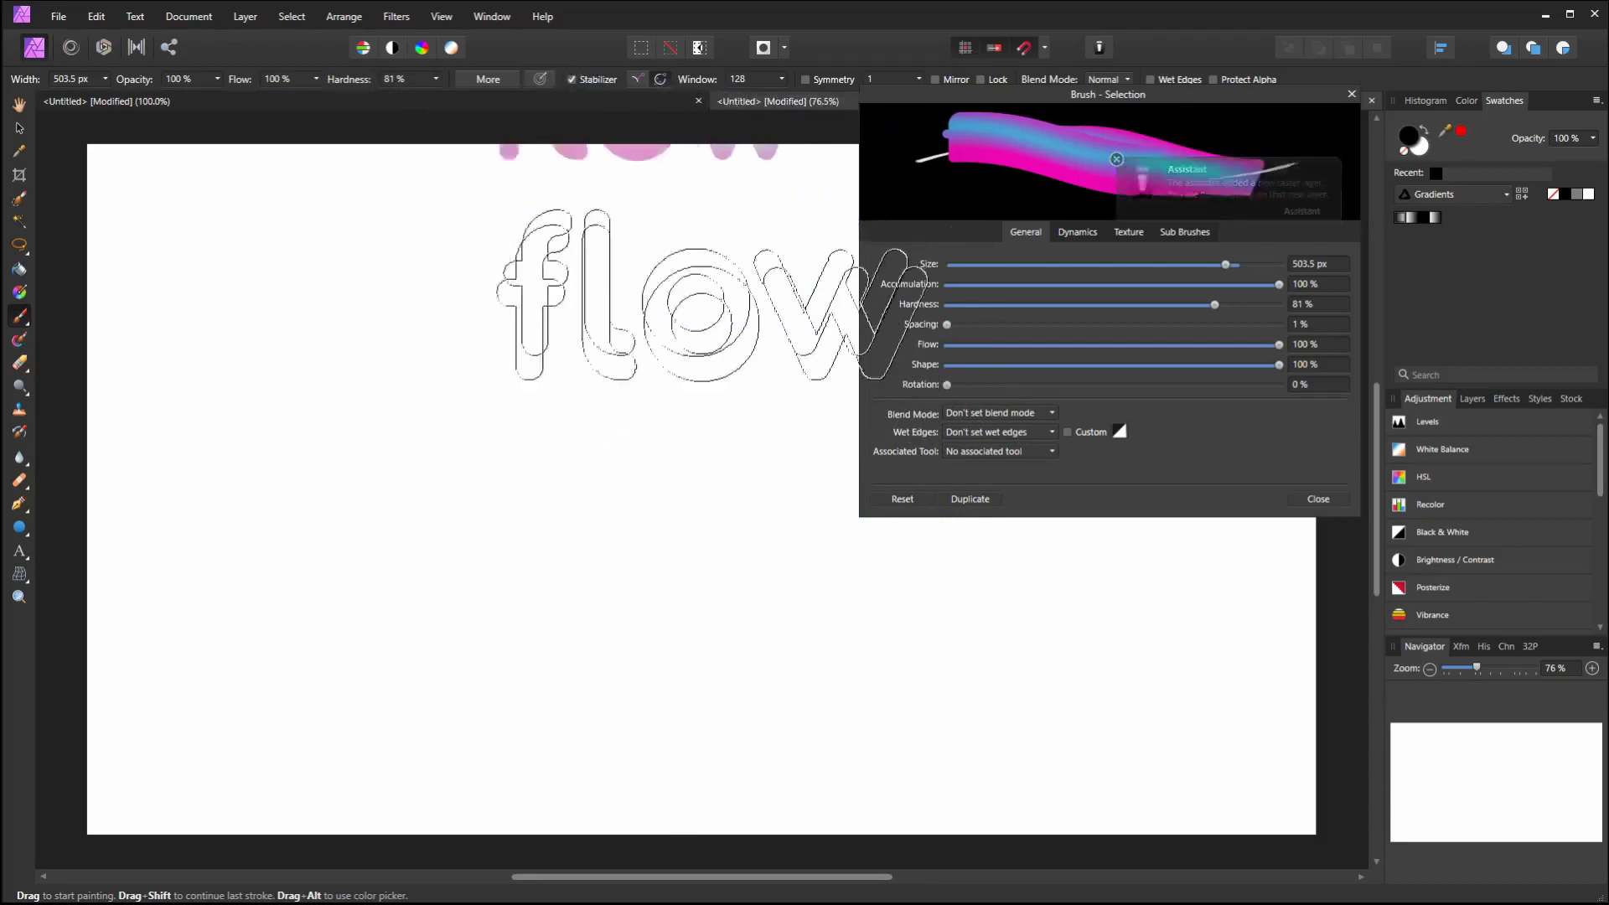
{"action": "mouse_move", "coordinate": [704, 294]}
{"action": "left_mouse_down"}
{"action": "mouse_move", "coordinate": [772, 704]}
{"action": "mouse_move", "coordinate": [718, 672]}
{"action": "mouse_move", "coordinate": [602, 655]}
{"action": "mouse_move", "coordinate": [564, 627]}
{"action": "mouse_move", "coordinate": [580, 600]}
{"action": "mouse_move", "coordinate": [656, 687]}
{"action": "mouse_move", "coordinate": [749, 724]}
{"action": "mouse_move", "coordinate": [784, 694]}
{"action": "mouse_move", "coordinate": [784, 620]}
{"action": "left_mouse_up"}
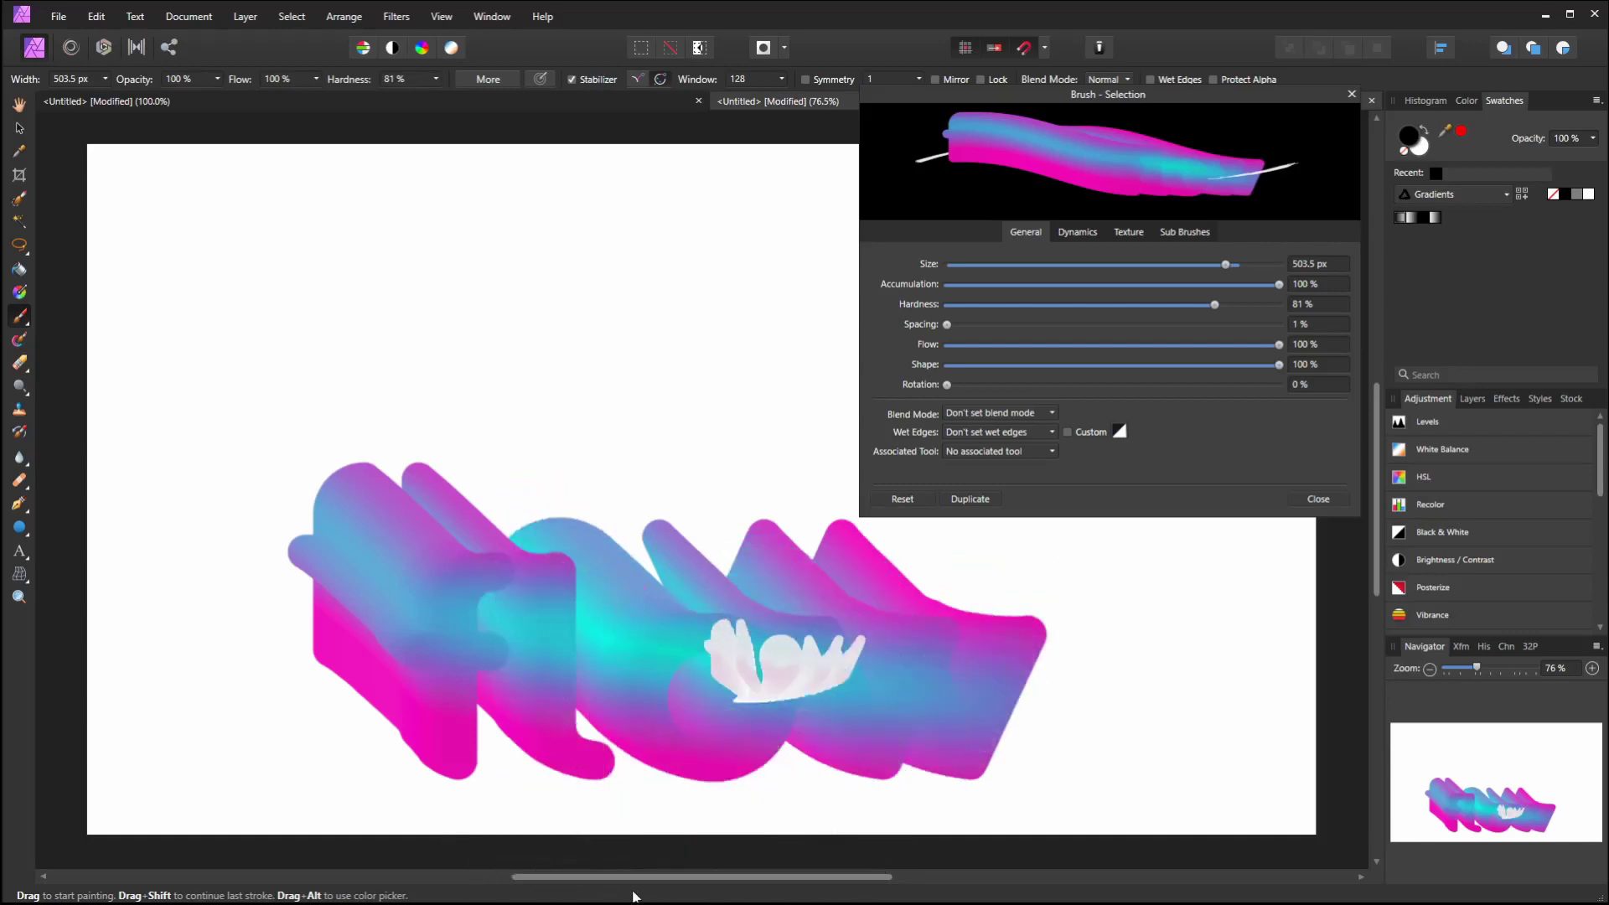
{"action": "left_click_drag", "start_coordinate": [579, 766], "coordinate": [586, 758]}
{"action": "key", "text": "ctrl+z"}
{"action": "key", "text": "ctrl+z"}
{"action": "key", "text": "ctrl+z"}
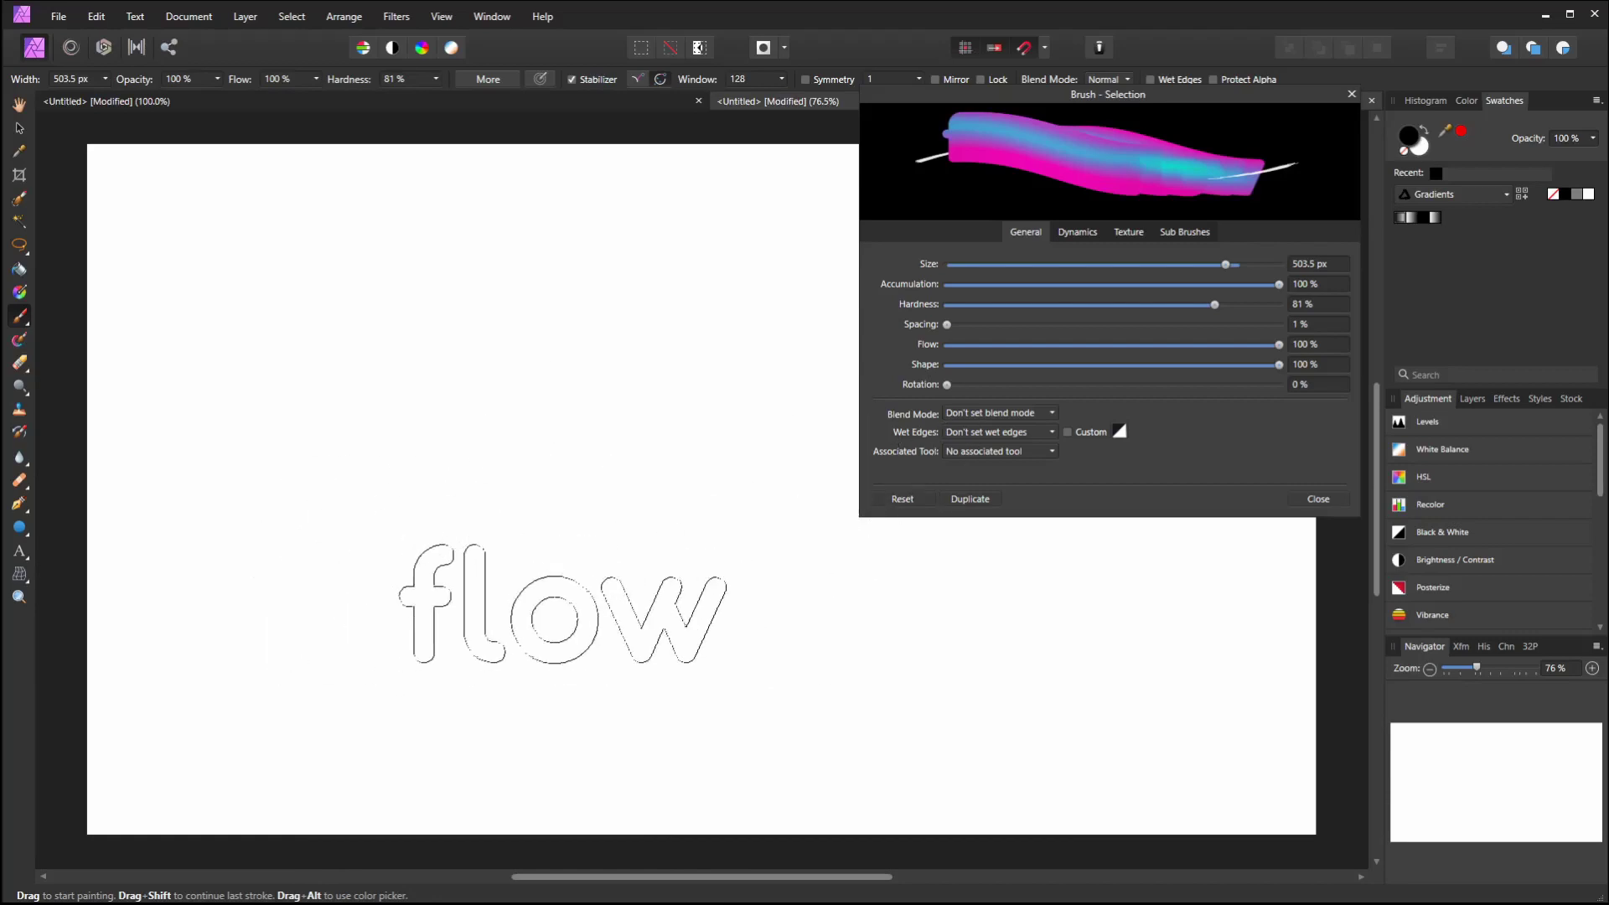
Paint a large winding extruded "flow" stroke that loops over the page and runs down to its lower edge
{"action": "mouse_move", "coordinate": [699, 574]}
{"action": "left_mouse_down"}
{"action": "mouse_move", "coordinate": [737, 495]}
{"action": "mouse_move", "coordinate": [751, 401]}
{"action": "mouse_move", "coordinate": [671, 323]}
{"action": "mouse_move", "coordinate": [369, 294]}
{"action": "mouse_move", "coordinate": [185, 469]}
{"action": "mouse_move", "coordinate": [654, 453]}
{"action": "left_mouse_up"}
{"action": "mouse_move", "coordinate": [402, 520]}
{"action": "left_mouse_down"}
{"action": "mouse_move", "coordinate": [498, 566]}
{"action": "mouse_move", "coordinate": [571, 686]}
{"action": "mouse_move", "coordinate": [492, 741]}
{"action": "mouse_move", "coordinate": [516, 778]}
{"action": "mouse_move", "coordinate": [599, 785]}
{"action": "left_mouse_up"}
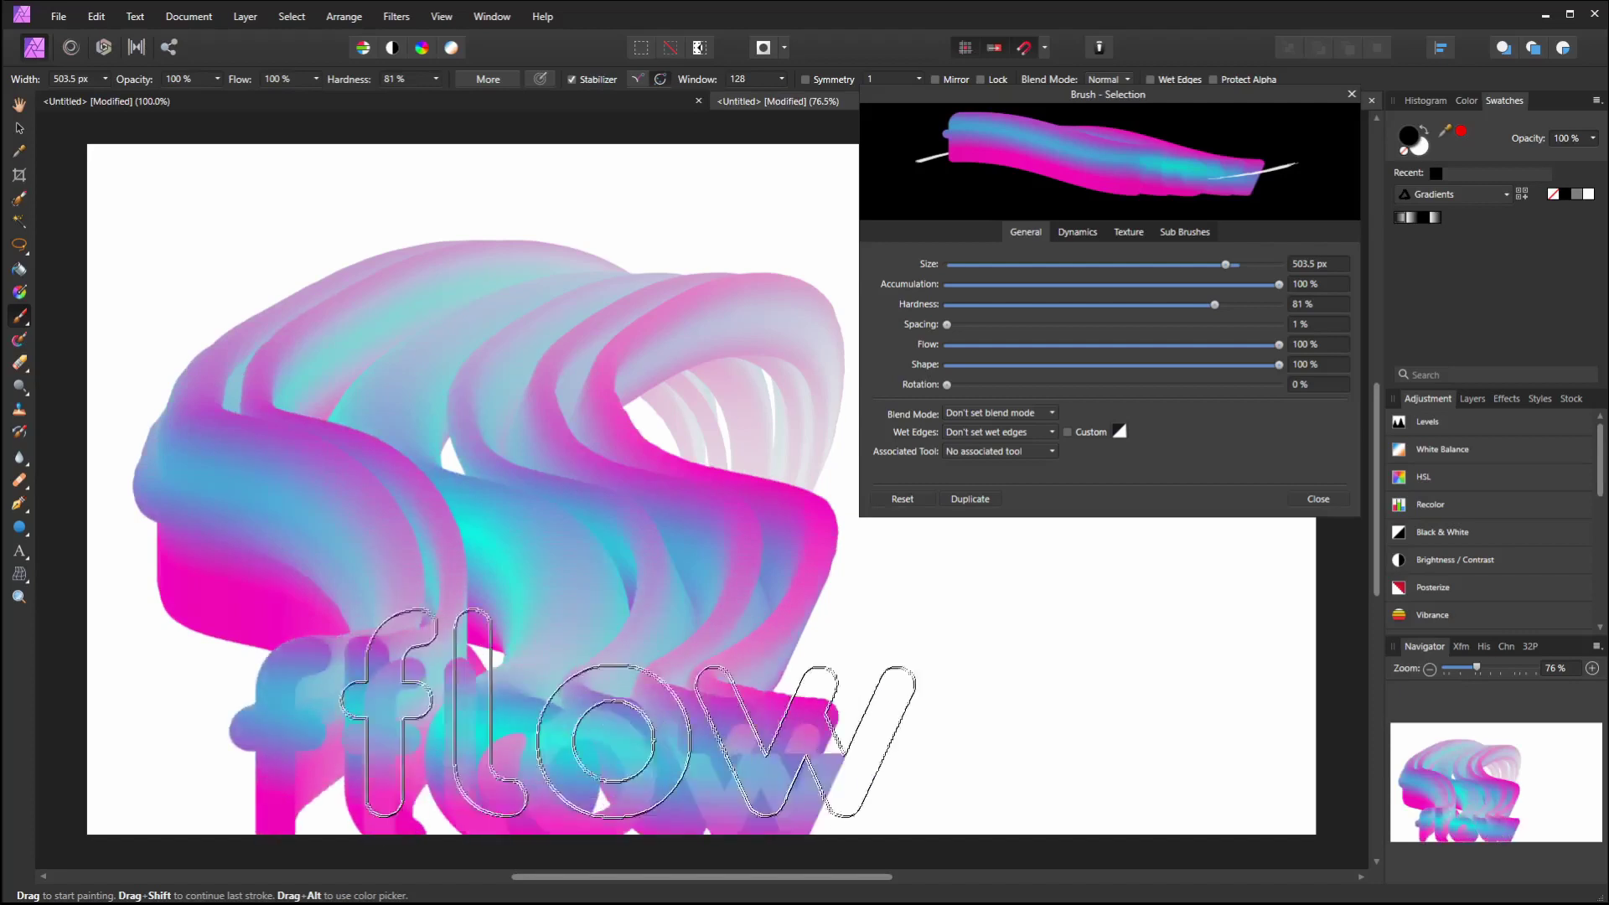
Undo all the strokes to clear the page, then close the Assistant notification, the brush settings and the Brushes panel
{"action": "left_click_drag", "start_coordinate": [642, 495], "coordinate": [725, 523]}
{"action": "key", "text": "ctrl+z"}
{"action": "left_click", "coordinate": [732, 528]}
{"action": "key", "text": "ctrl+z"}
{"action": "key", "text": "ctrl+z"}
{"action": "key", "text": "ctrl+z"}
{"action": "key", "text": "ctrl+z"}
{"action": "key", "text": "ctrl+z"}
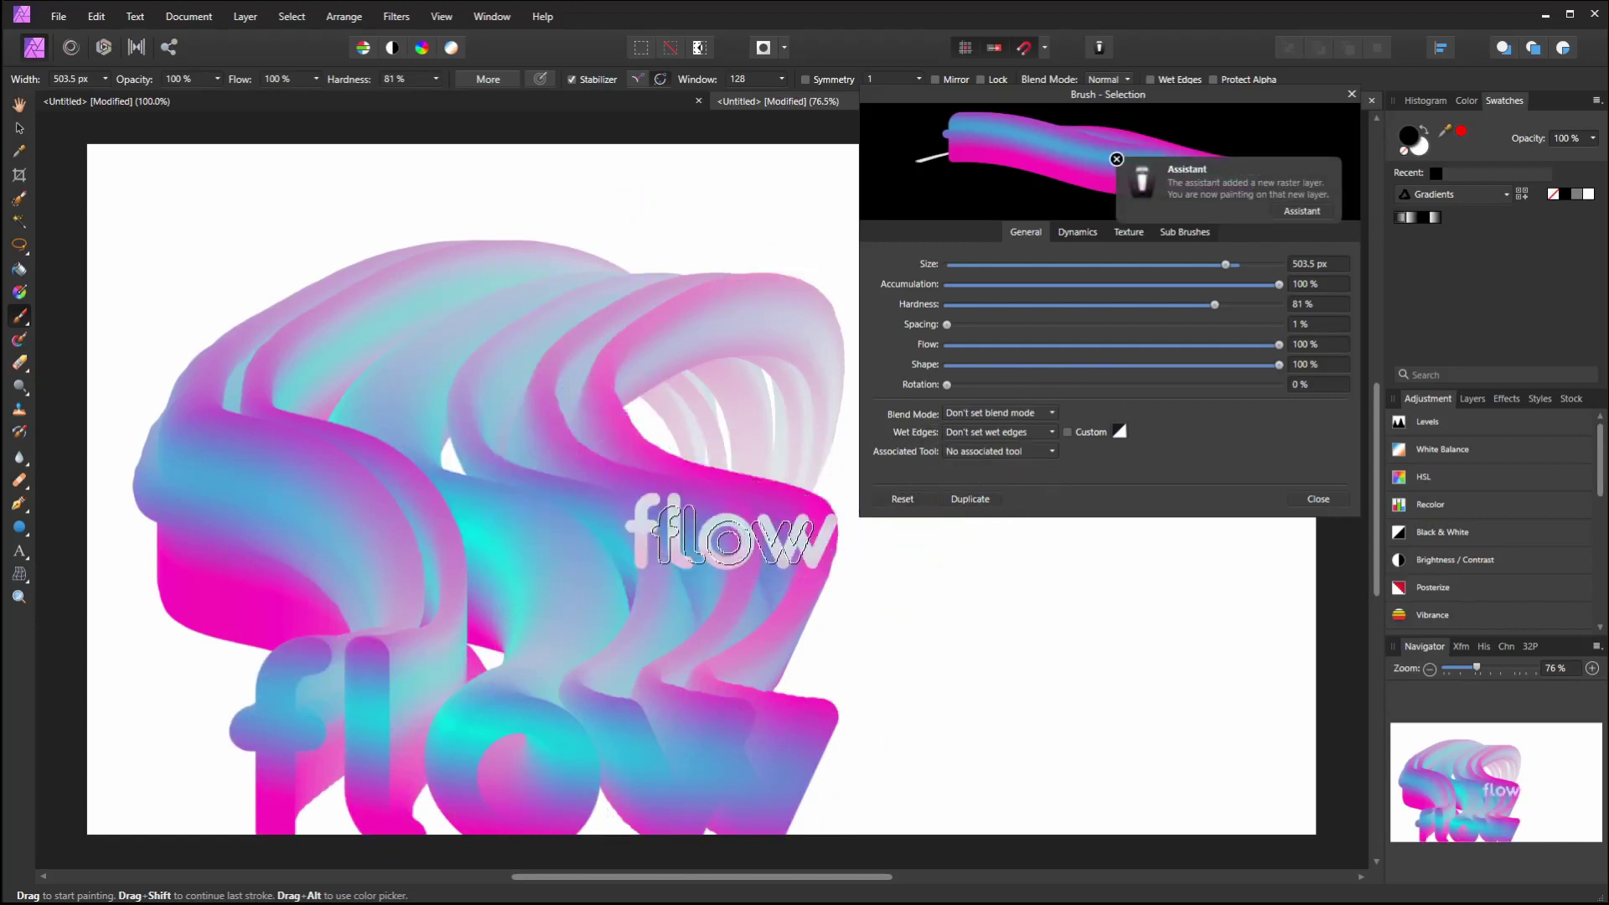
{"action": "left_click", "coordinate": [1117, 159]}
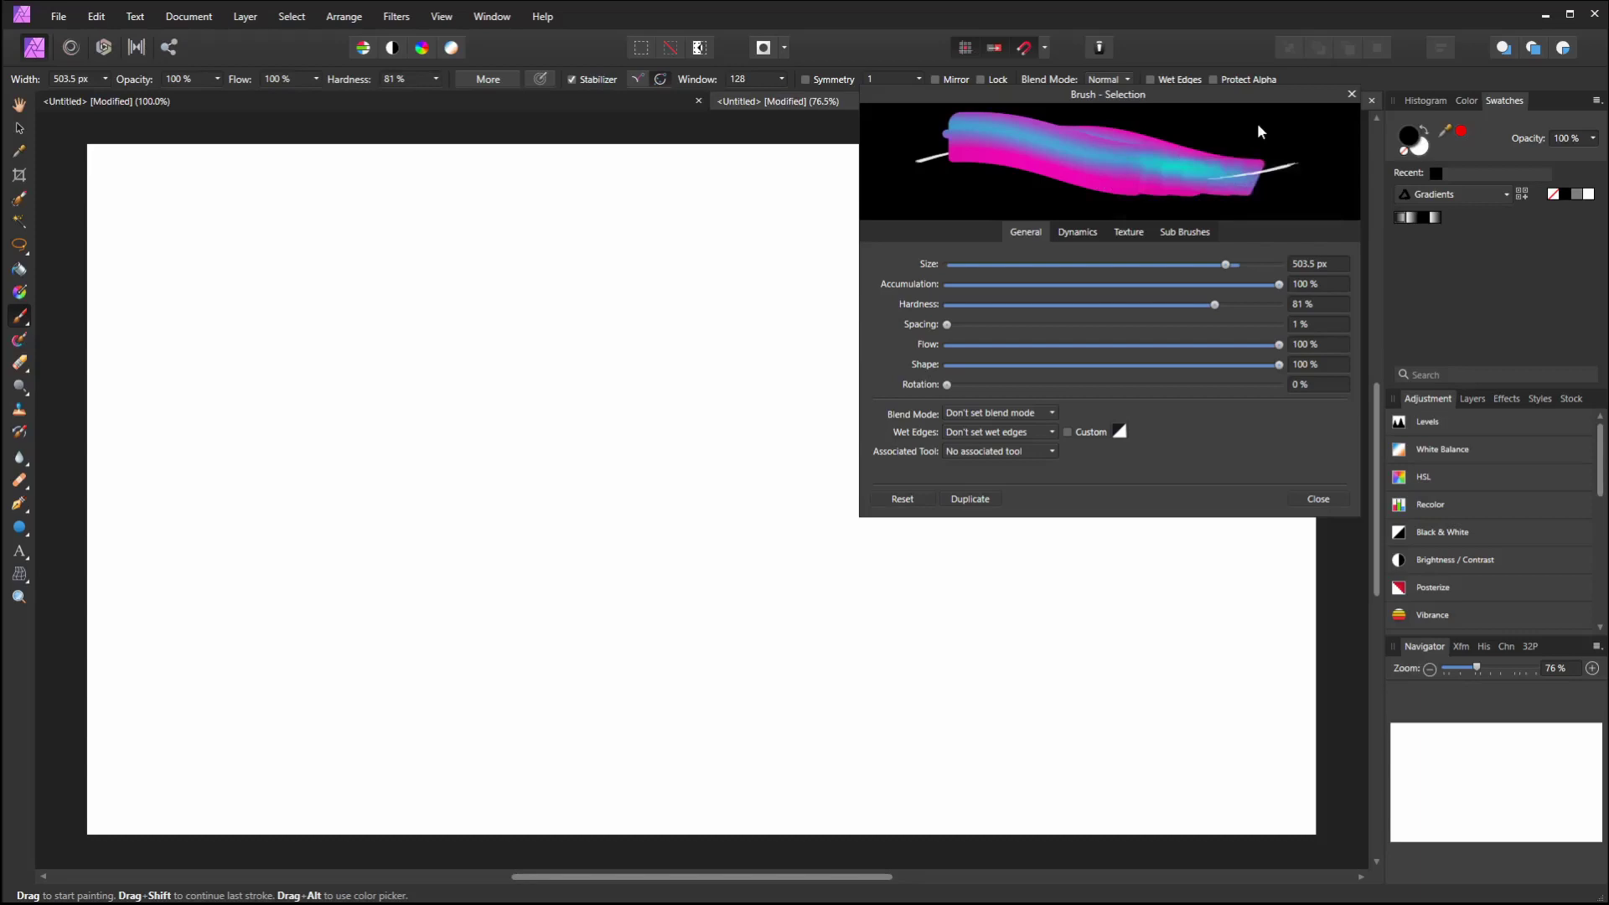
{"action": "left_click", "coordinate": [1352, 95]}
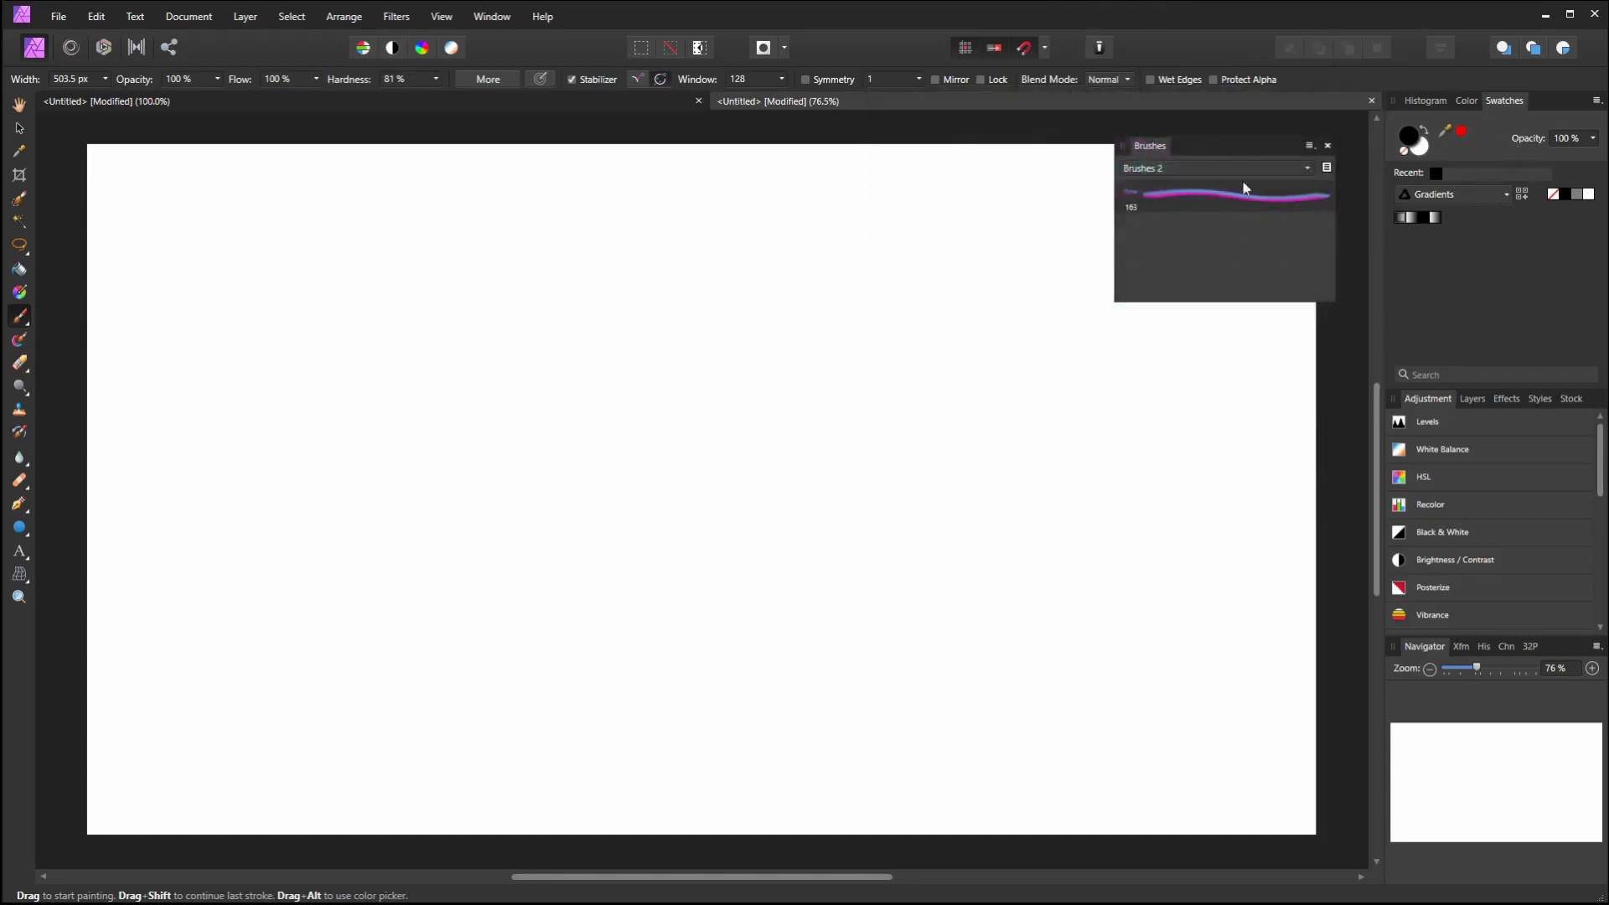
{"action": "left_click", "coordinate": [1328, 145]}
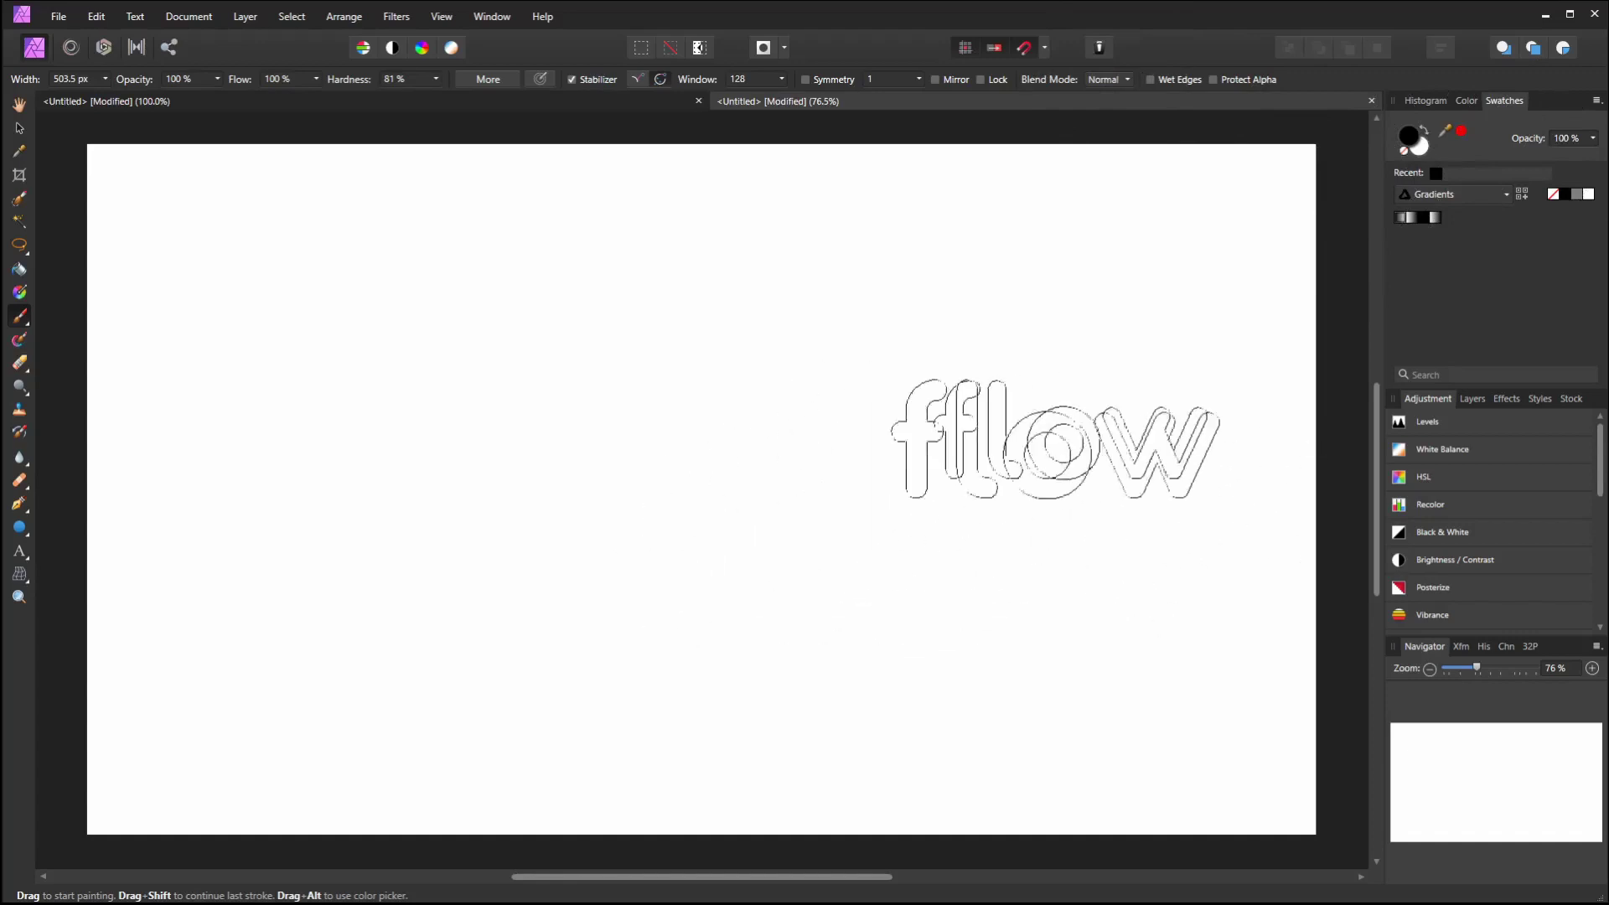
Paint a winding extruded "flow" stroke from the page's upper right to its lower left and undo the extra stamp
{"action": "left_click_drag", "start_coordinate": [932, 611], "coordinate": [977, 600]}
{"action": "mouse_move", "coordinate": [1055, 551]}
{"action": "left_mouse_down"}
{"action": "mouse_move", "coordinate": [1124, 456]}
{"action": "mouse_move", "coordinate": [1130, 330]}
{"action": "mouse_move", "coordinate": [1093, 301]}
{"action": "mouse_move", "coordinate": [1040, 328]}
{"action": "mouse_move", "coordinate": [1002, 399]}
{"action": "mouse_move", "coordinate": [961, 423]}
{"action": "mouse_move", "coordinate": [882, 390]}
{"action": "mouse_move", "coordinate": [840, 284]}
{"action": "mouse_move", "coordinate": [754, 262]}
{"action": "mouse_move", "coordinate": [694, 270]}
{"action": "mouse_move", "coordinate": [645, 310]}
{"action": "mouse_move", "coordinate": [635, 346]}
{"action": "mouse_move", "coordinate": [659, 443]}
{"action": "mouse_move", "coordinate": [752, 512]}
{"action": "mouse_move", "coordinate": [609, 557]}
{"action": "mouse_move", "coordinate": [488, 497]}
{"action": "mouse_move", "coordinate": [439, 499]}
{"action": "mouse_move", "coordinate": [399, 531]}
{"action": "mouse_move", "coordinate": [391, 601]}
{"action": "mouse_move", "coordinate": [494, 617]}
{"action": "left_mouse_up"}
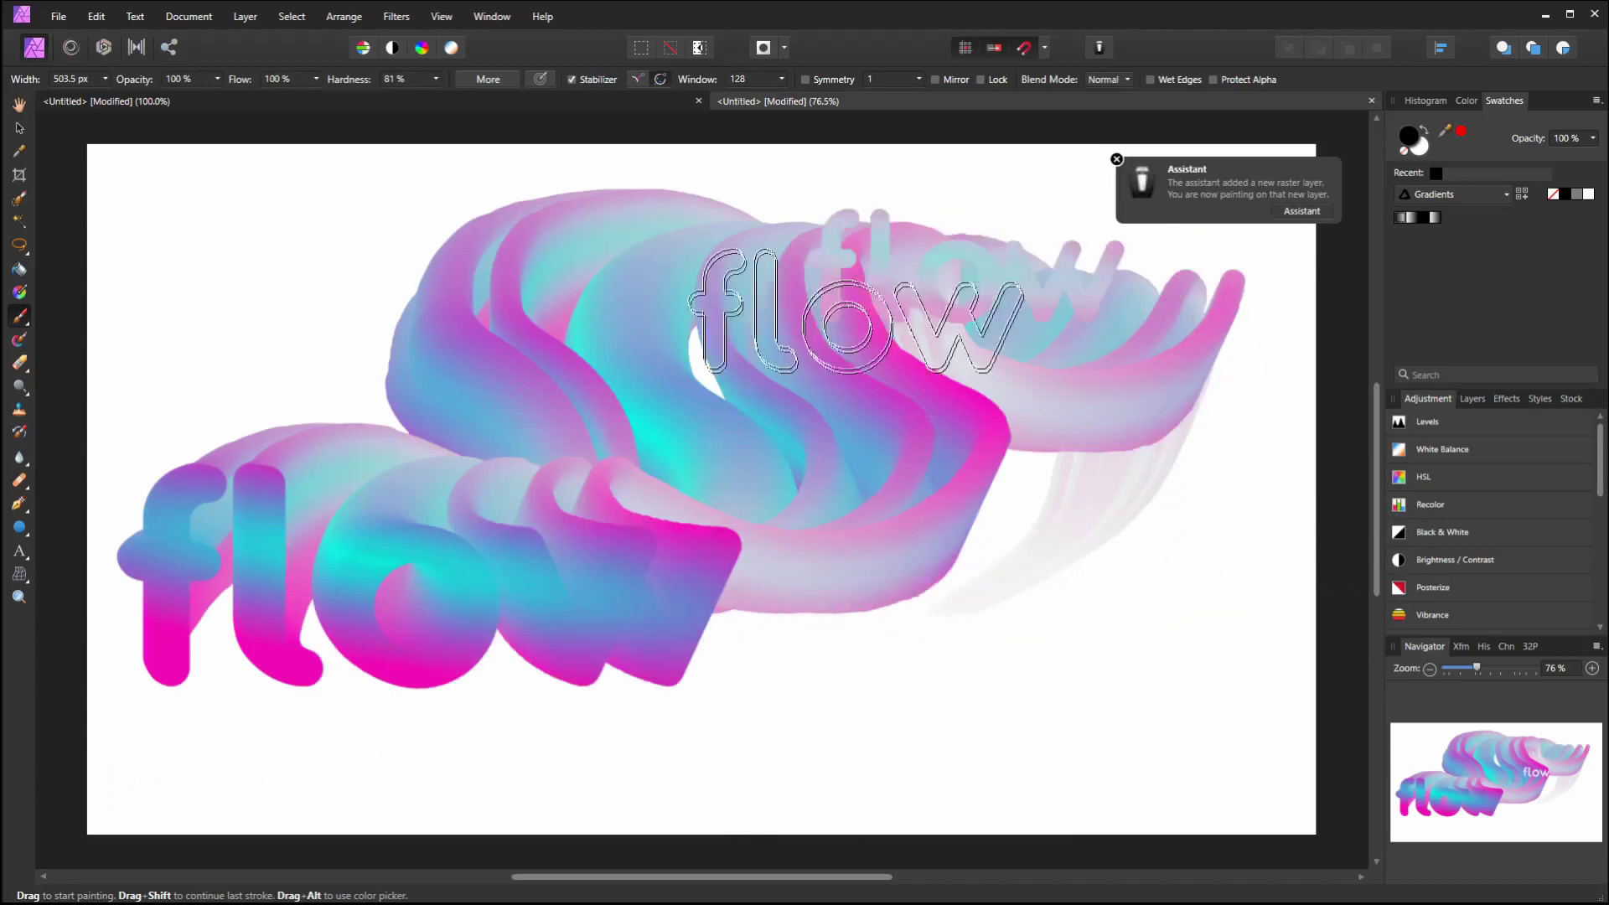
{"action": "key", "text": "ctrl+z"}
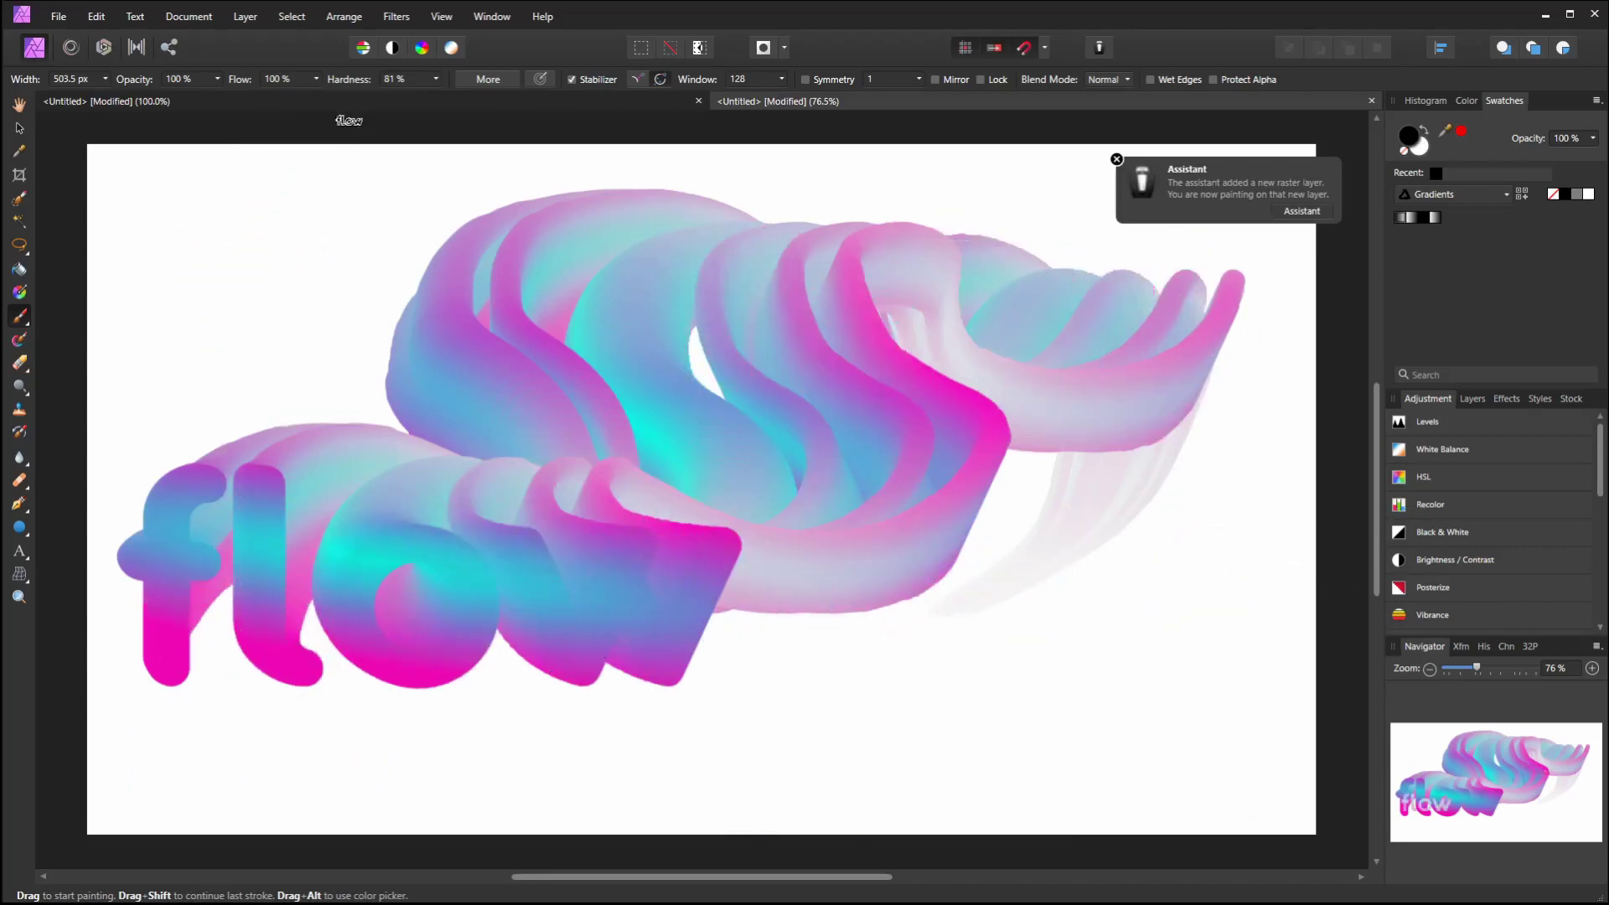
Copy the gradient "flow" text layer from the square document and paste it into the painted page
{"action": "left_click", "coordinate": [414, 100]}
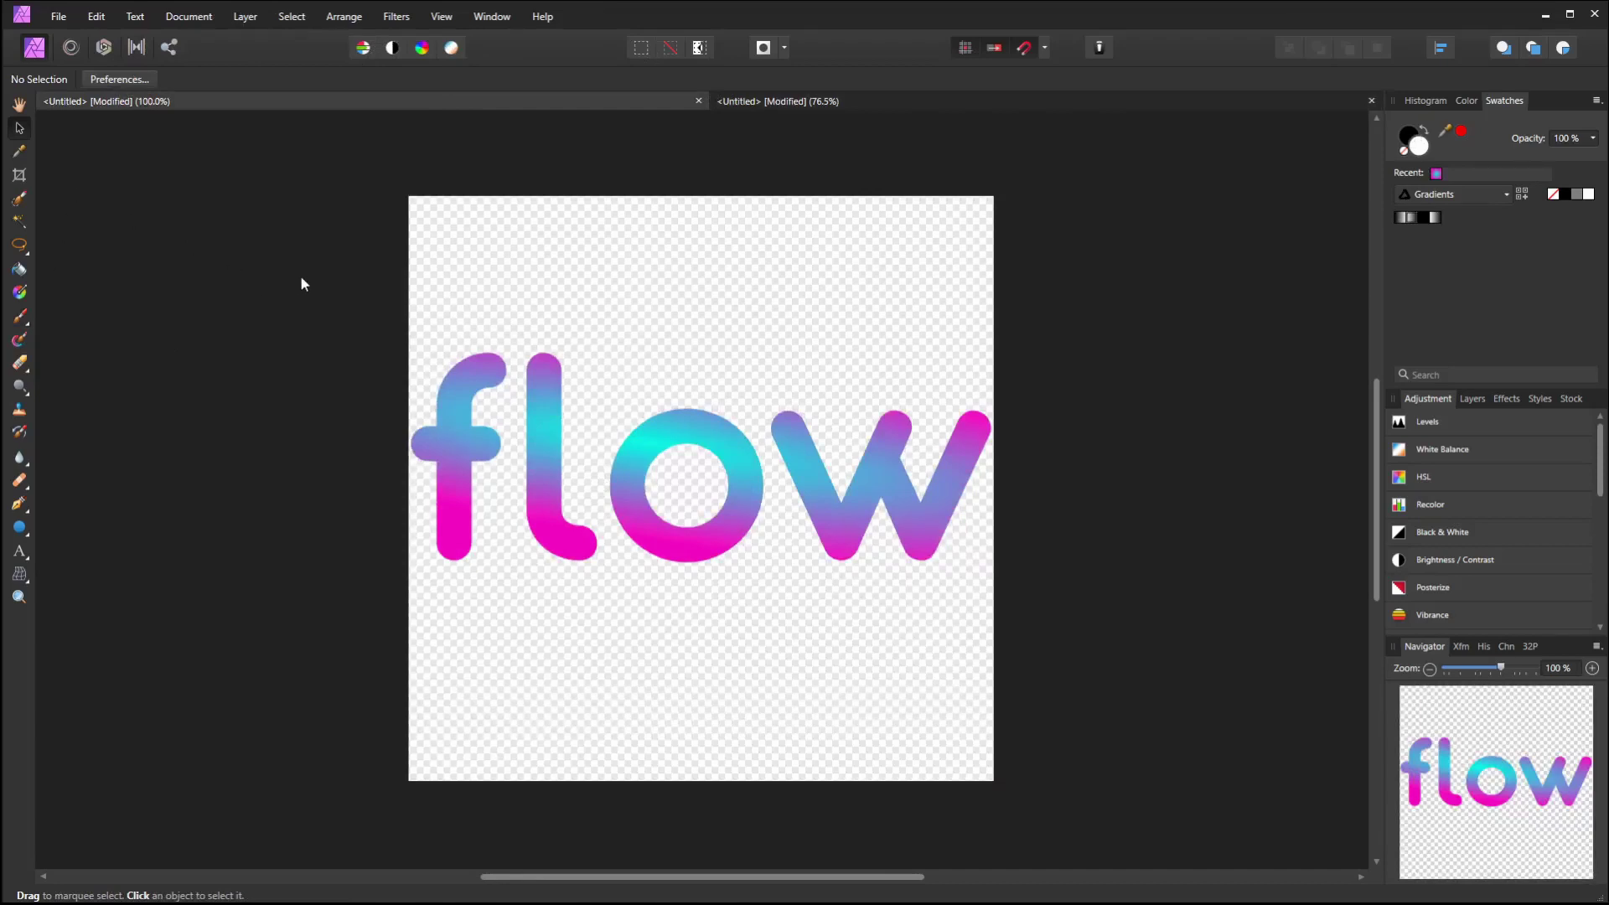
{"action": "key", "text": "ctrl+a"}
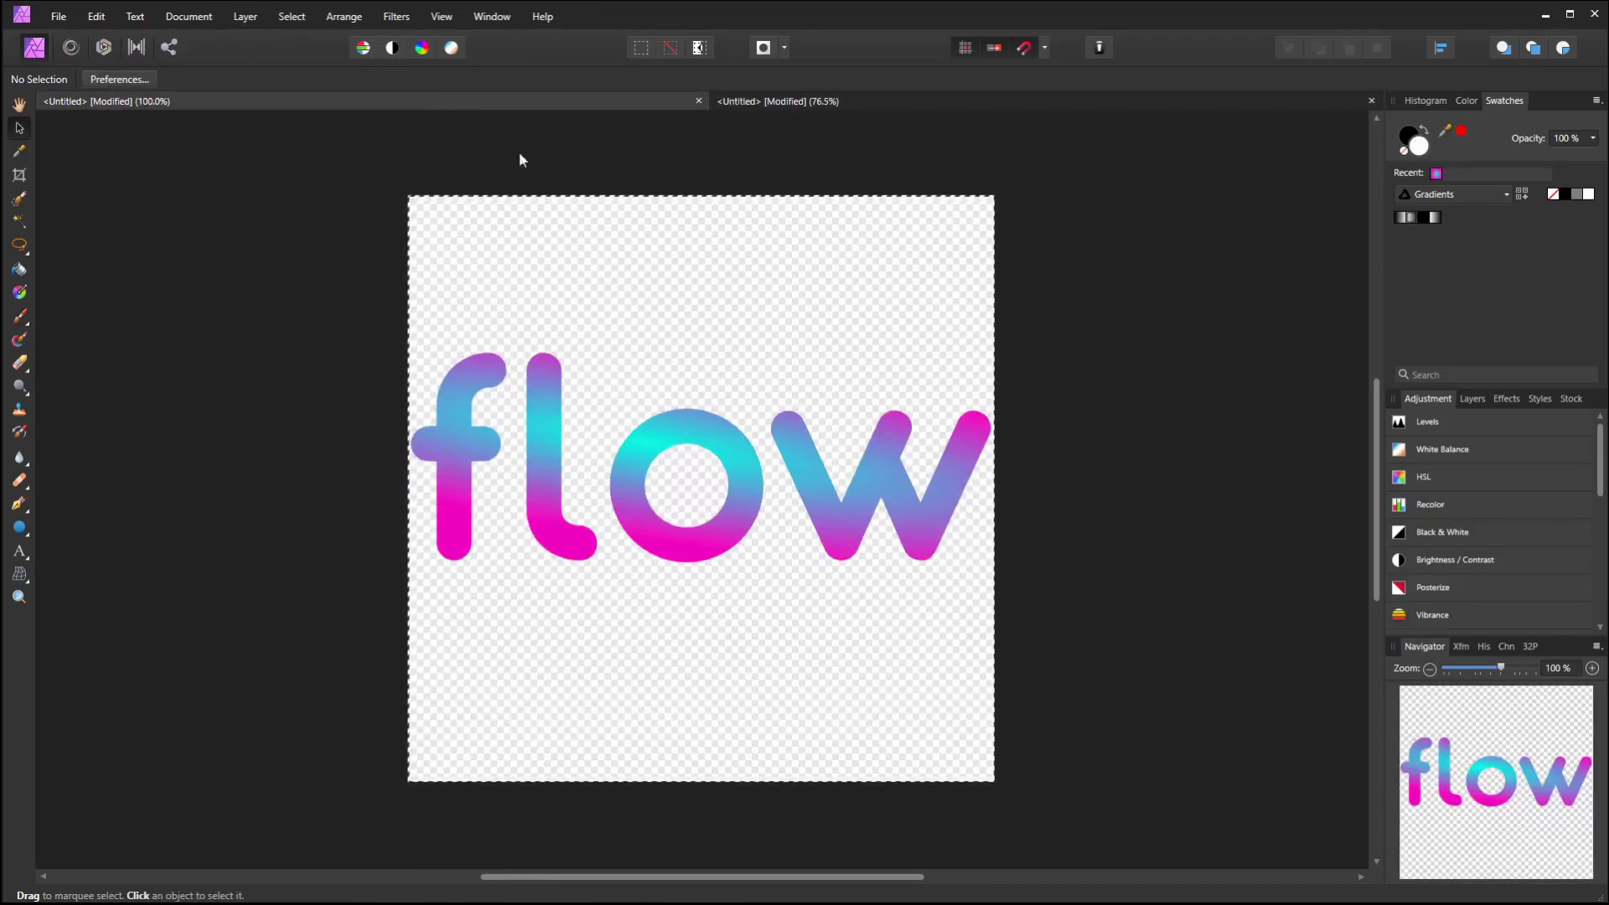
{"action": "left_click", "coordinate": [1477, 399]}
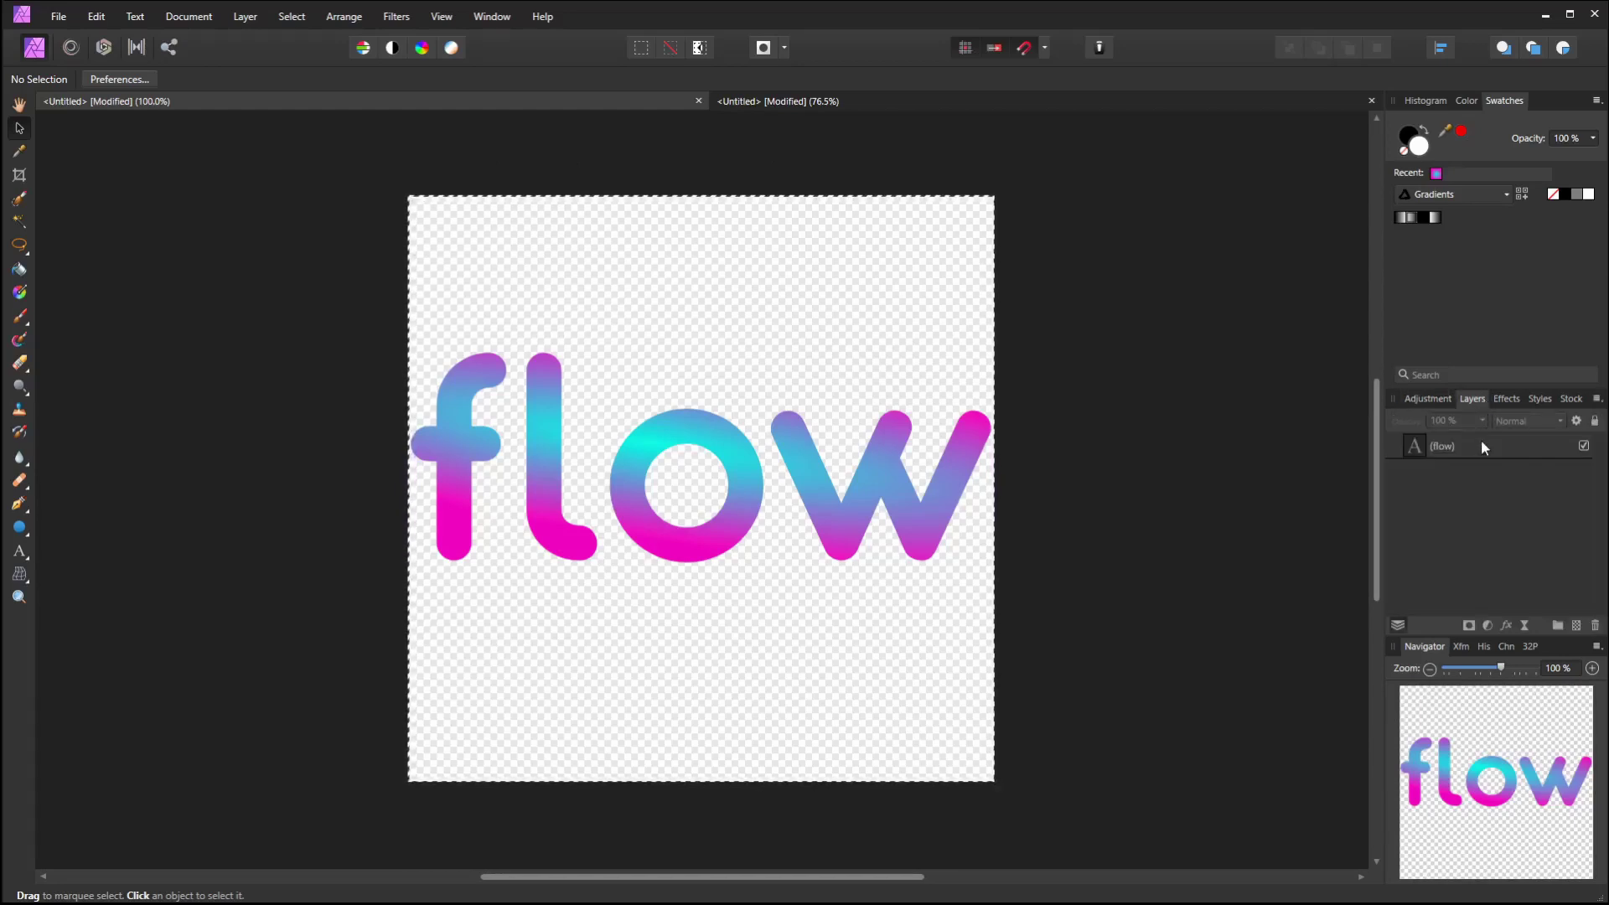
{"action": "left_click", "coordinate": [1480, 447]}
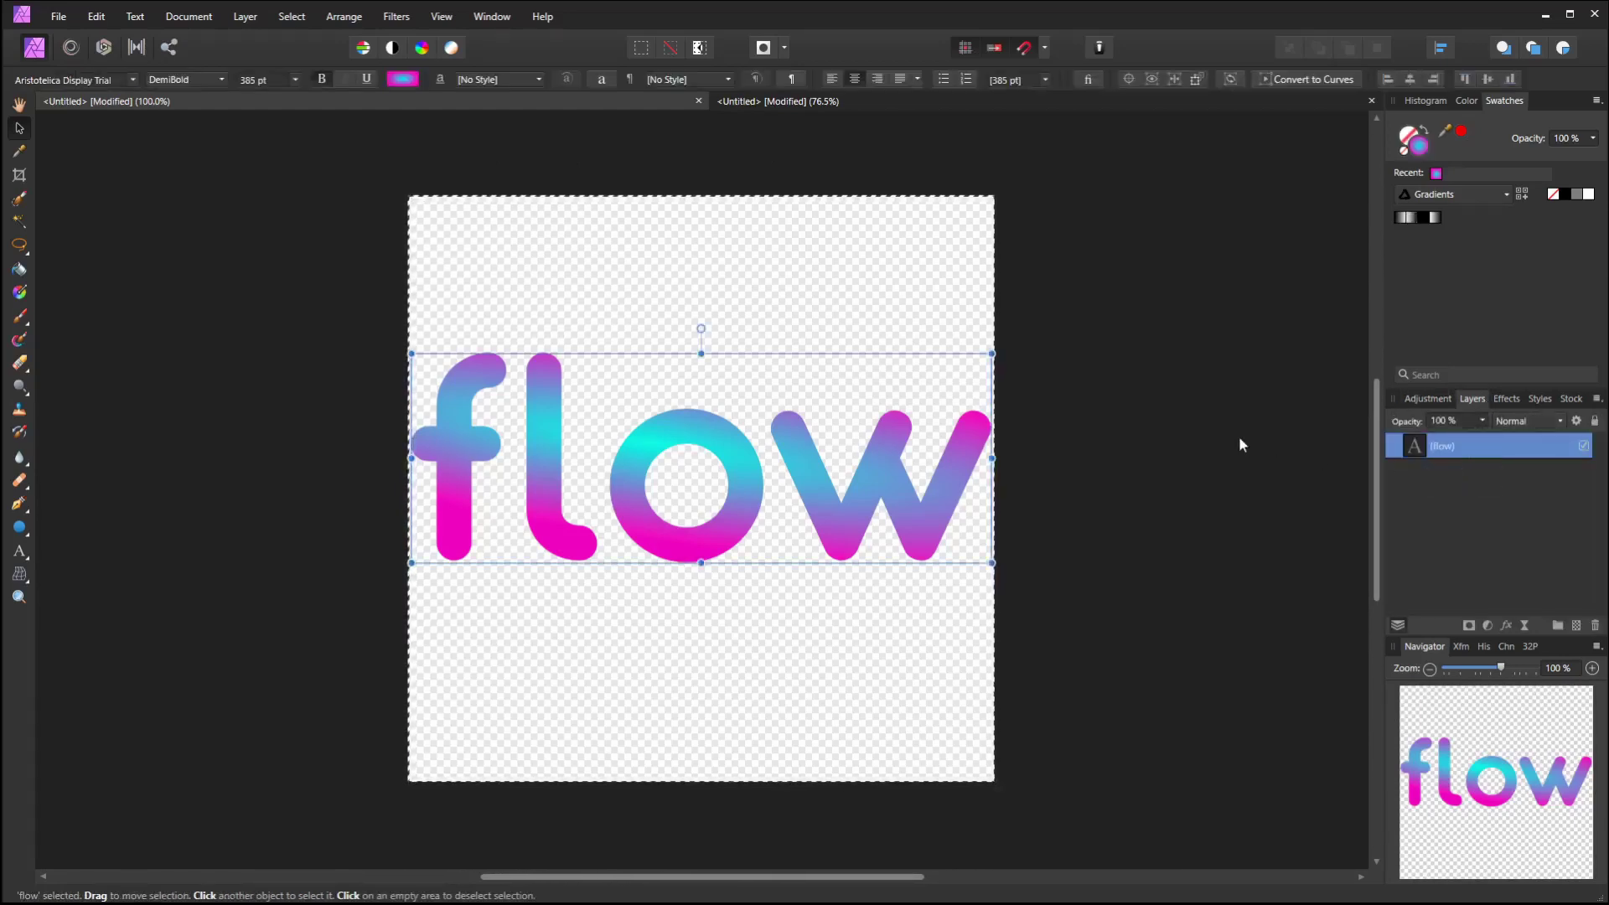
{"action": "left_click", "coordinate": [778, 101]}
{"action": "key", "text": "b"}
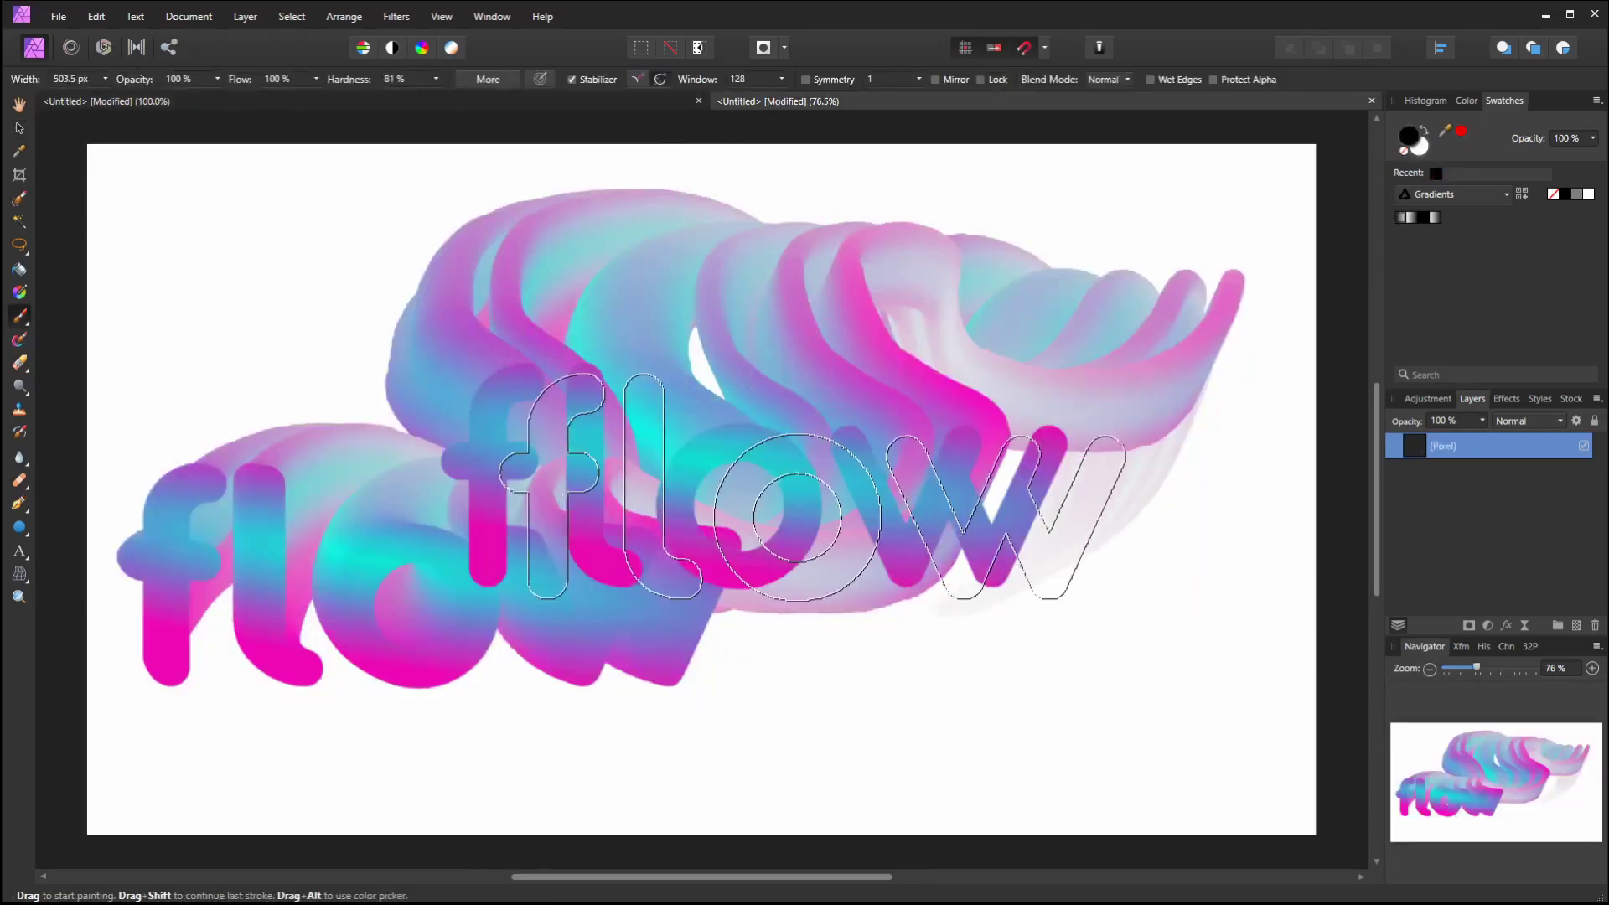
{"action": "key", "text": "ctrl+v"}
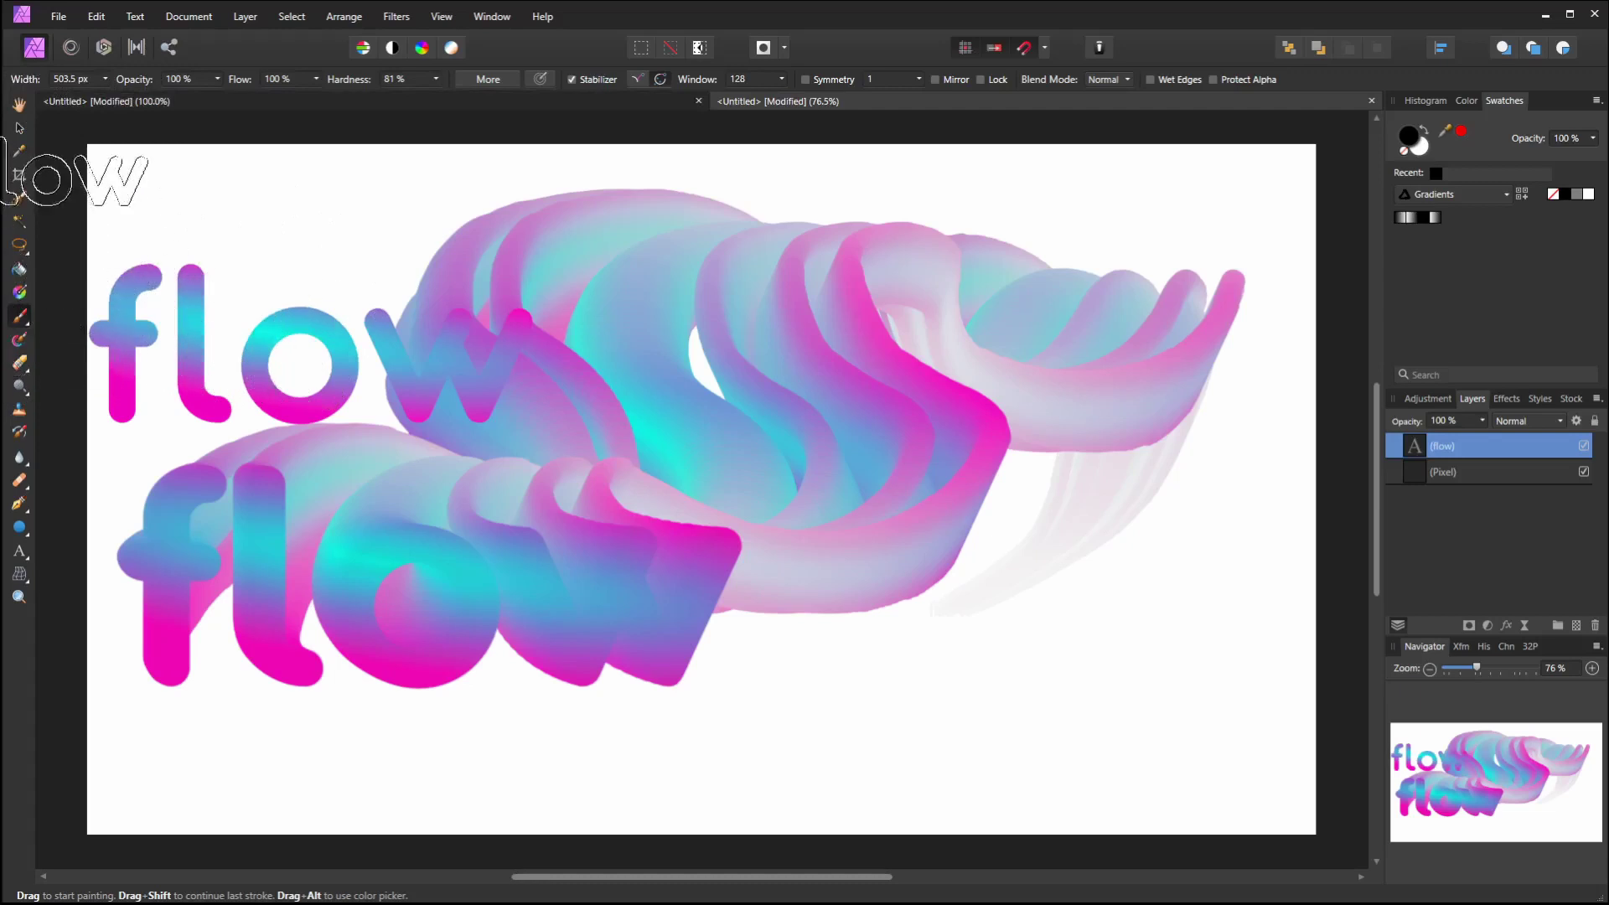
Move the pasted "flow" text onto the front end of the painted stroke and scale it to about 532.2 pt
{"action": "left_click", "coordinate": [20, 133]}
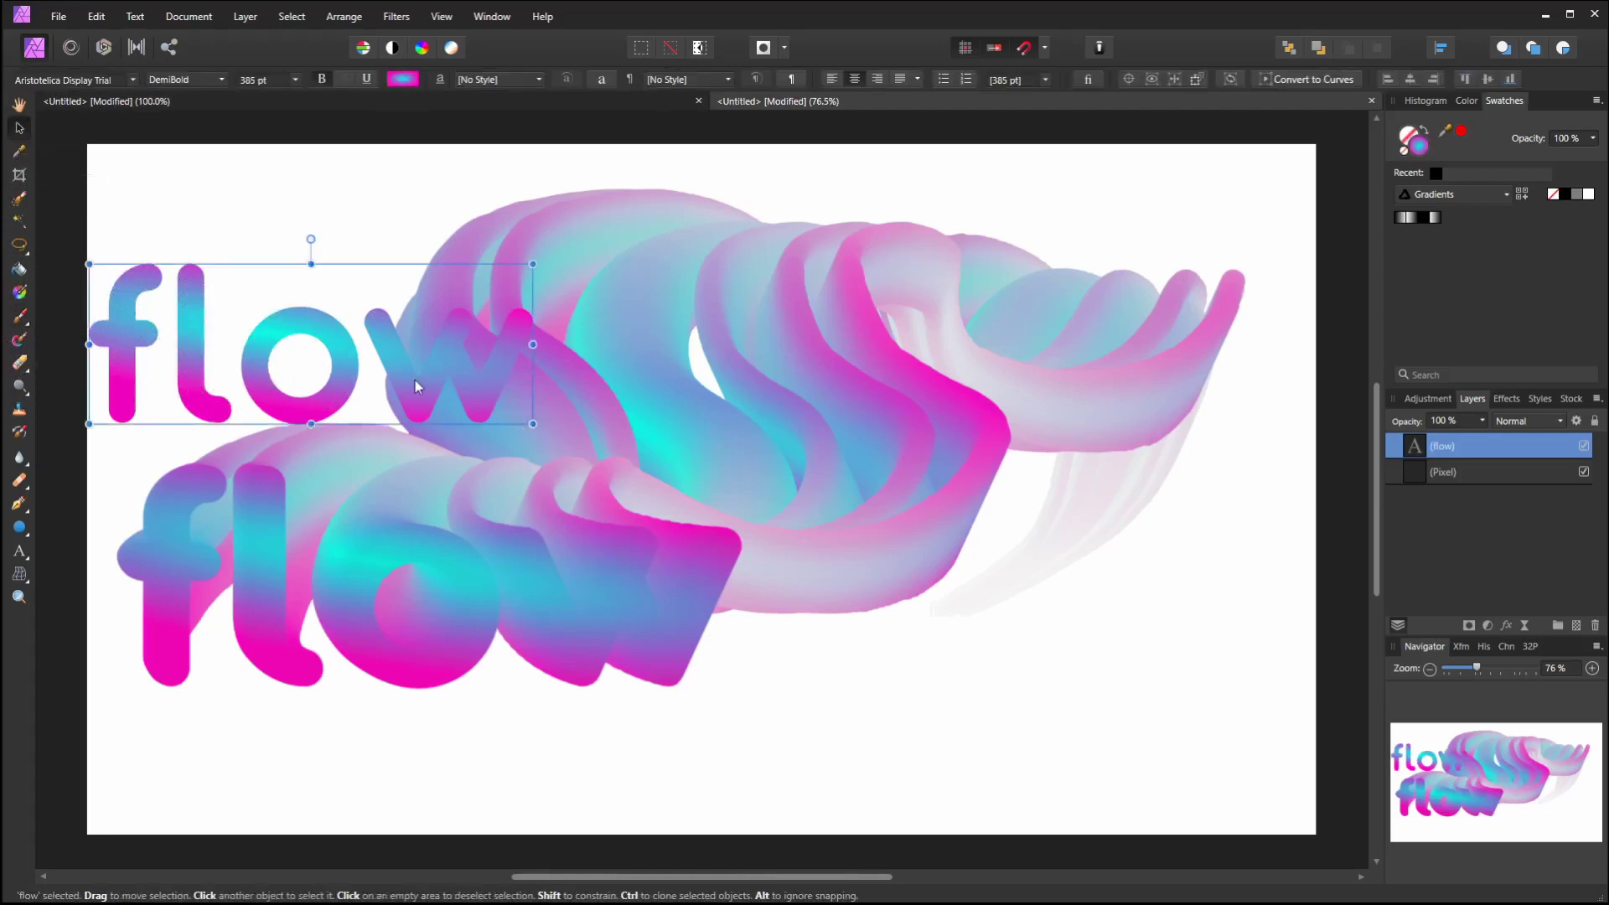
{"action": "left_click", "coordinate": [19, 105]}
{"action": "left_click", "coordinate": [19, 126]}
{"action": "left_click_drag", "start_coordinate": [198, 342], "coordinate": [243, 602]}
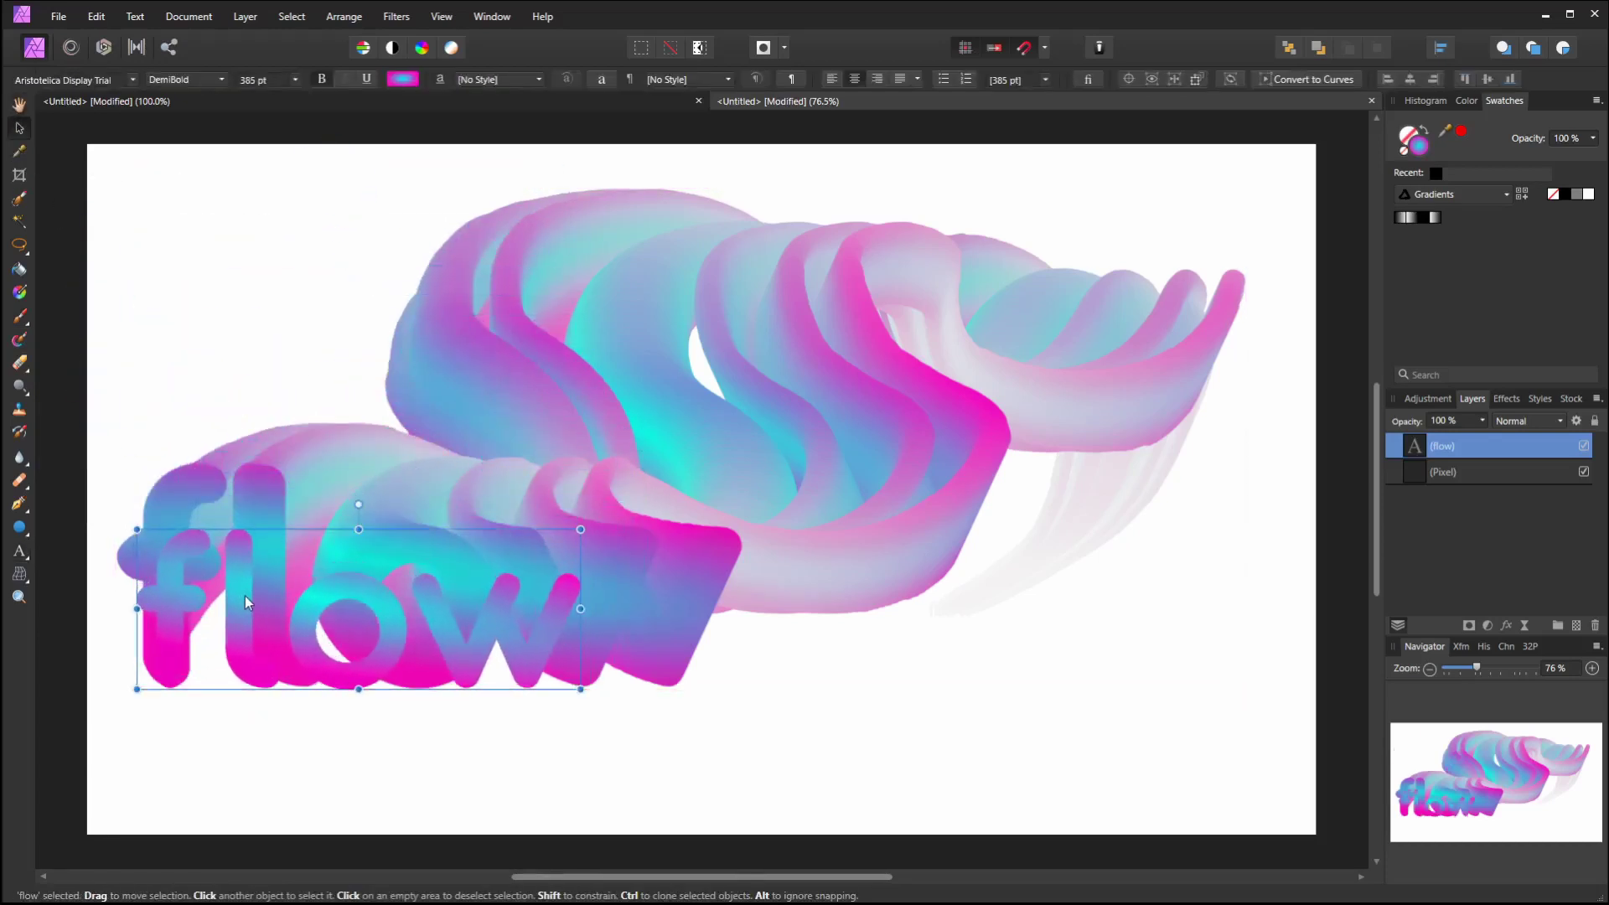
{"action": "left_click_drag", "start_coordinate": [578, 530], "coordinate": [747, 484]}
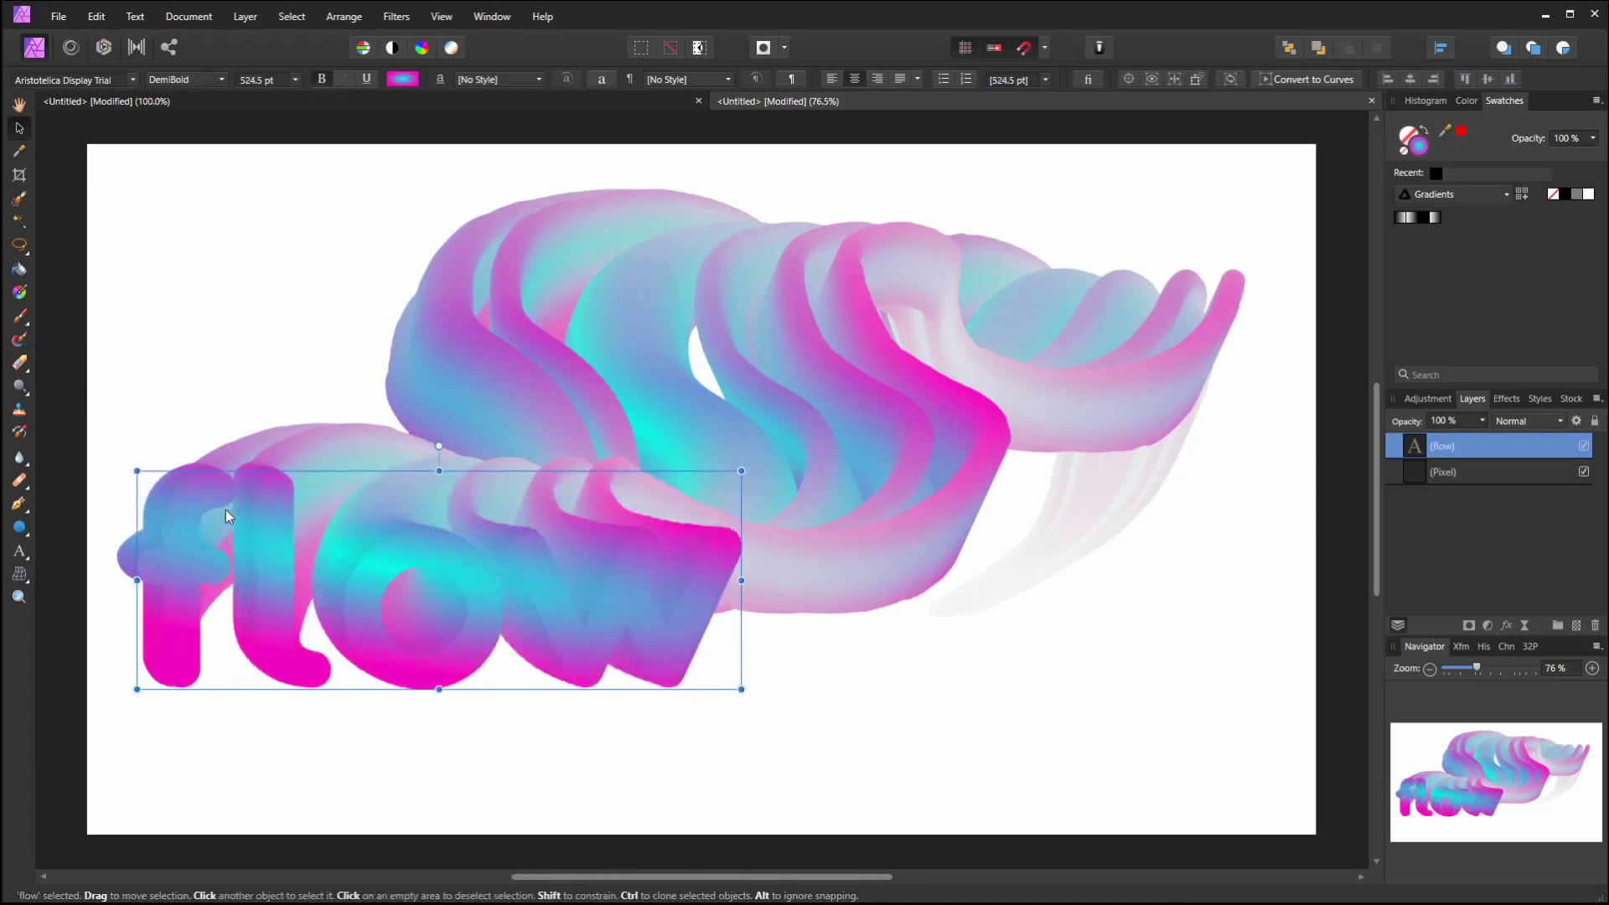
{"action": "left_click_drag", "start_coordinate": [136, 469], "coordinate": [128, 467]}
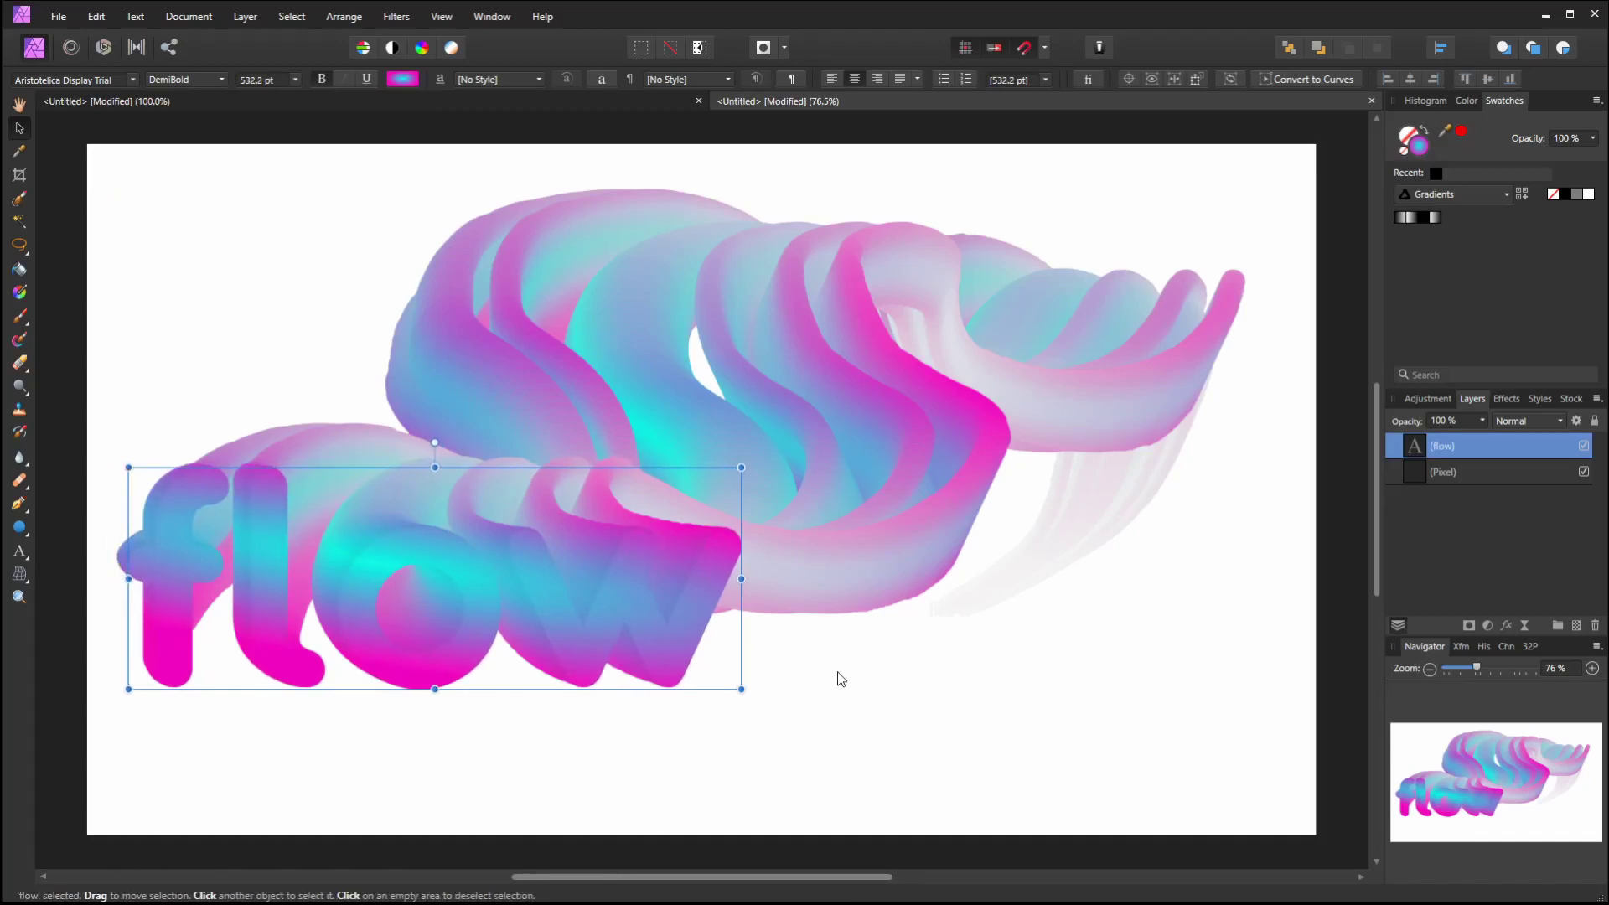
Detach the layer effects list beside the canvas and show the layers with the "flow" text layer selected
{"action": "key", "text": "ctrl+1"}
{"action": "left_click_drag", "start_coordinate": [539, 603], "coordinate": [727, 537]}
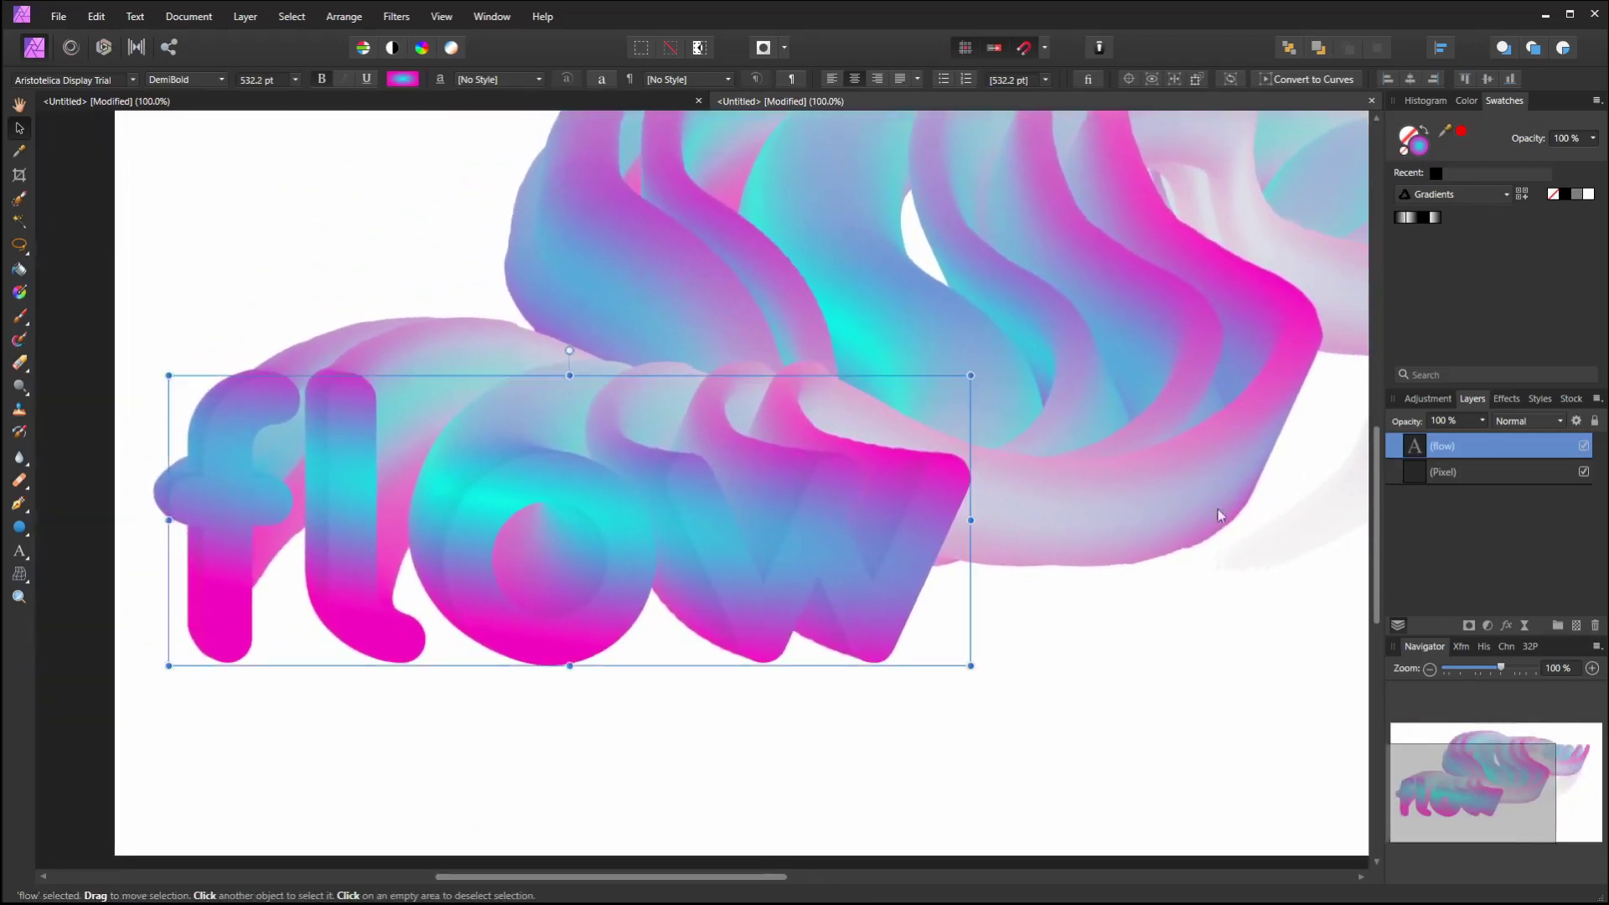
{"action": "left_click", "coordinate": [1401, 581]}
{"action": "left_click", "coordinate": [1481, 450]}
{"action": "left_click", "coordinate": [1505, 398]}
{"action": "left_click_drag", "start_coordinate": [1507, 399], "coordinate": [1184, 200]}
{"action": "left_click_drag", "start_coordinate": [1239, 348], "coordinate": [1216, 670]}
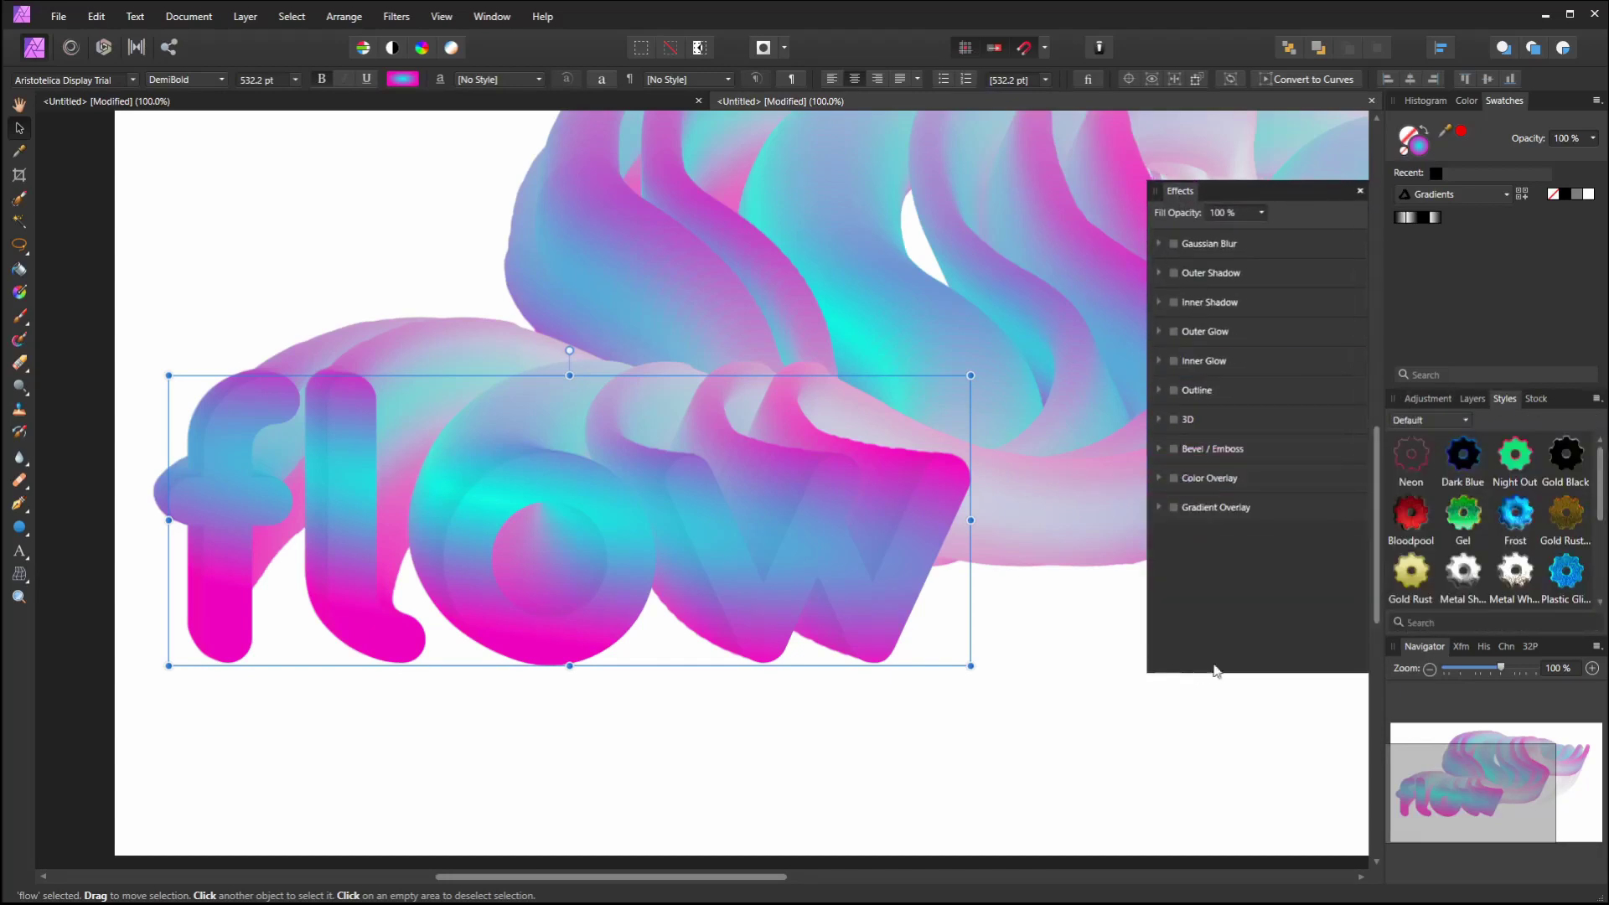
{"action": "left_click", "coordinate": [1472, 398]}
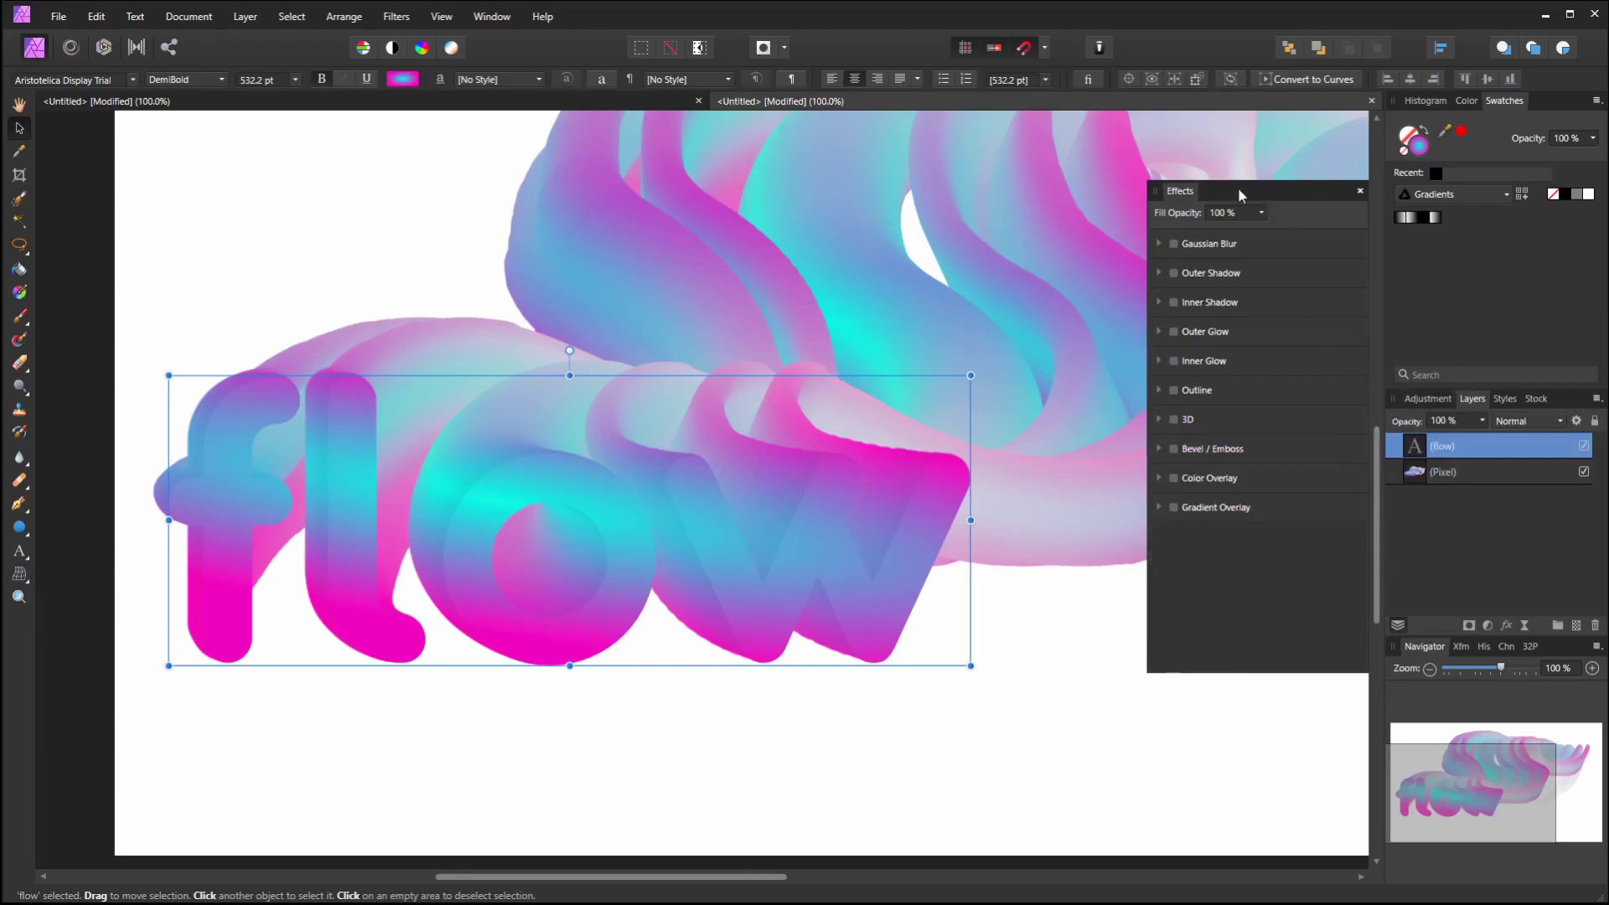
{"action": "left_click_drag", "start_coordinate": [1238, 190], "coordinate": [1236, 195]}
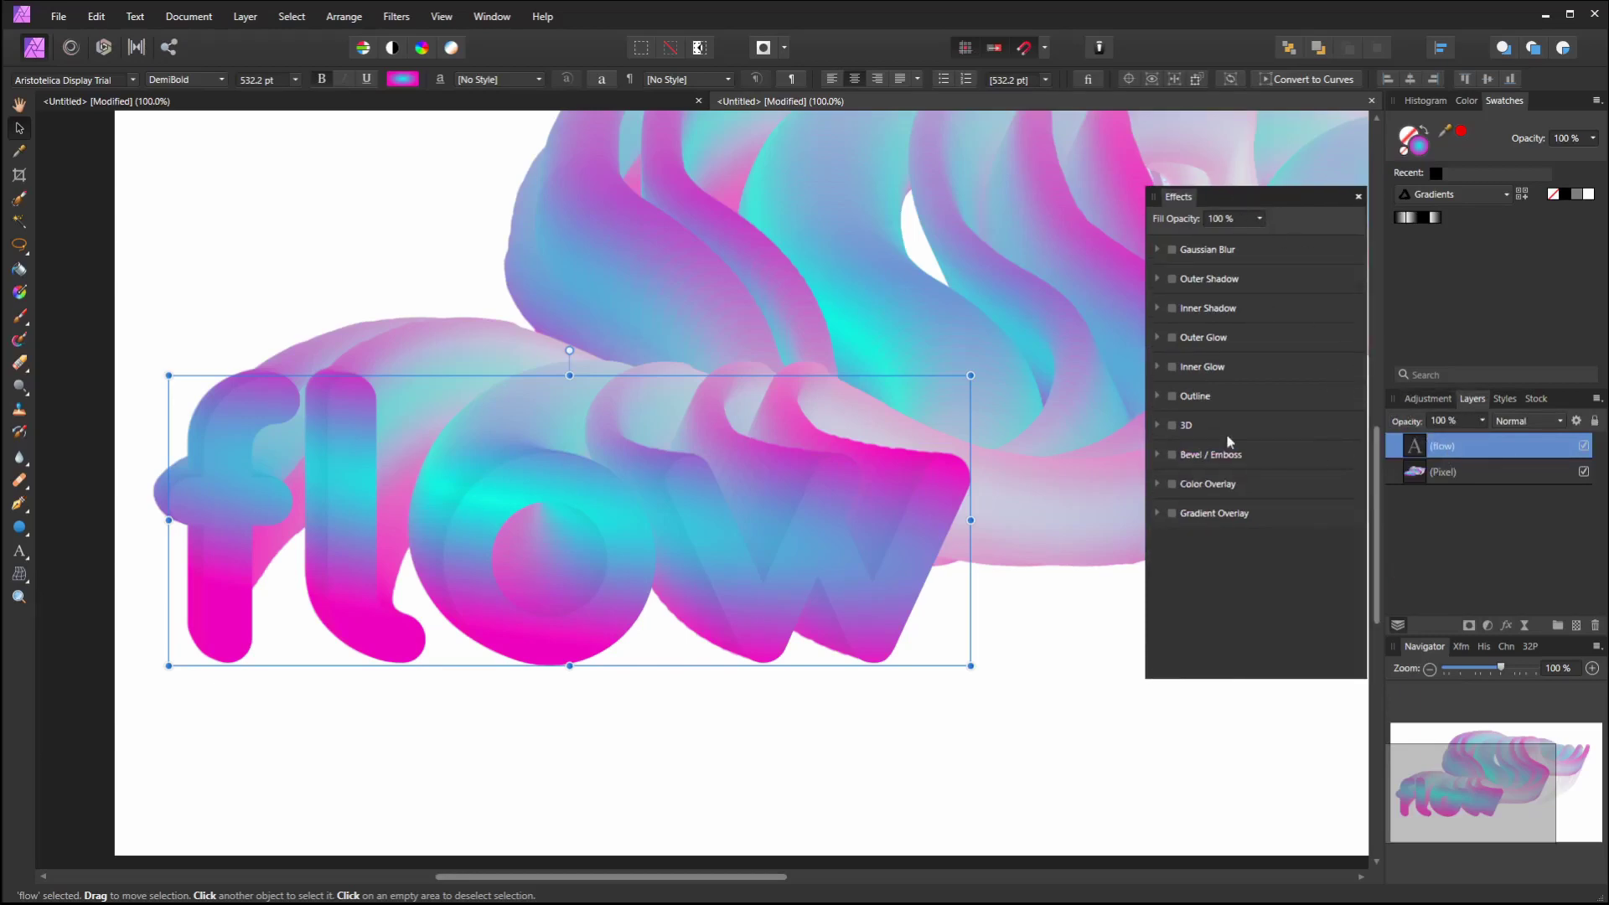
Add an Outline effect to the "flow" text with a radius of about 8.9 px
{"action": "left_click", "coordinate": [1173, 395]}
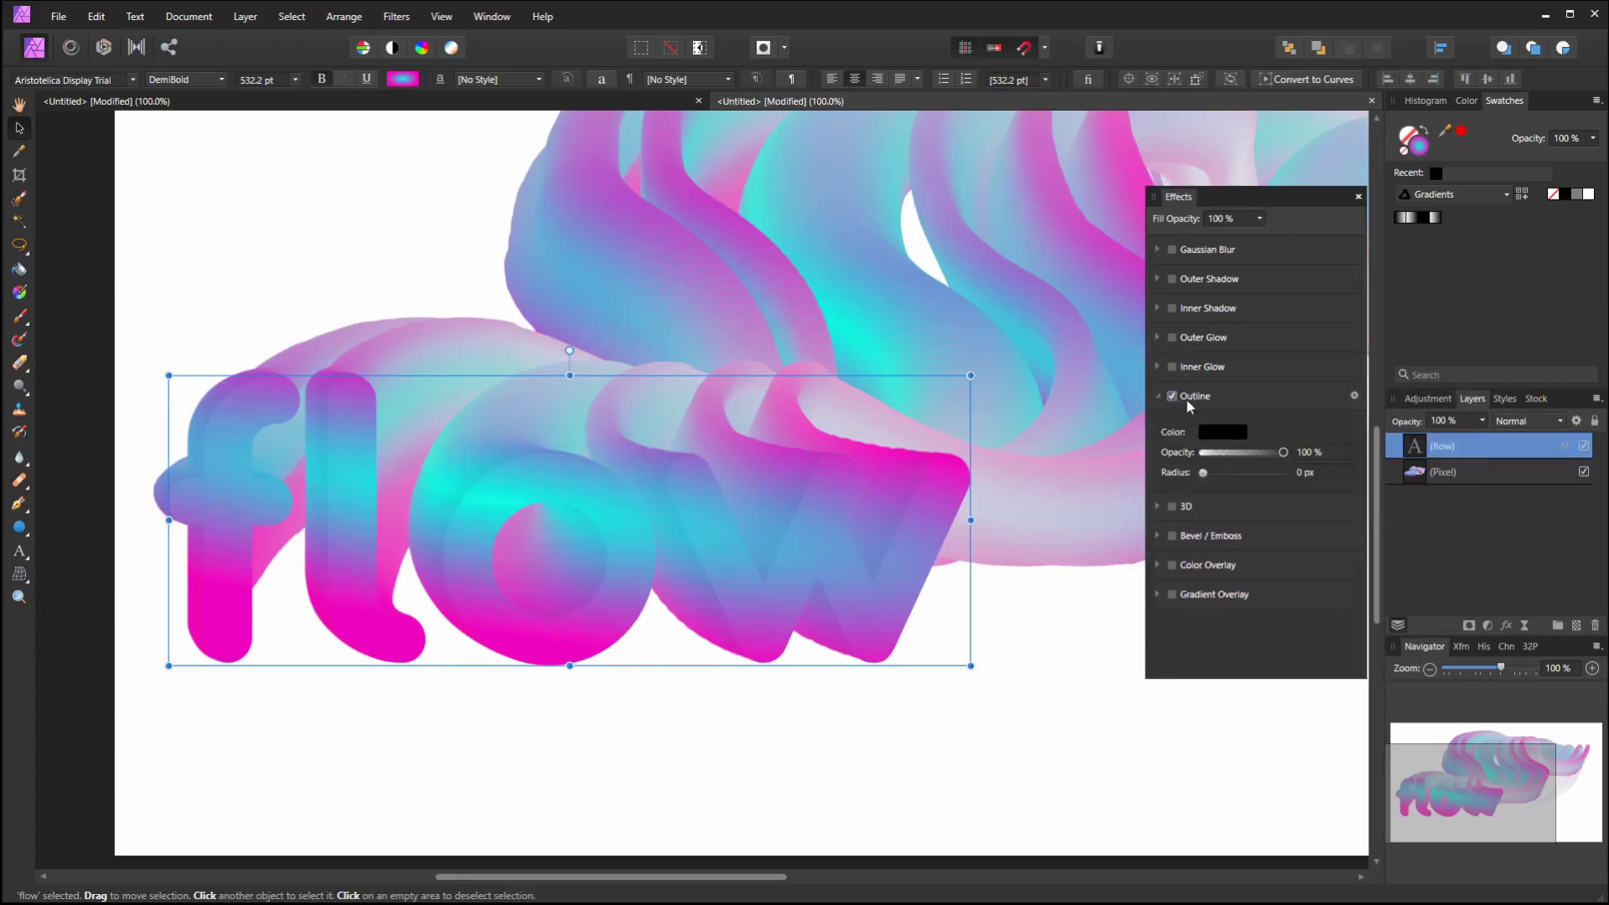
{"action": "left_click", "coordinate": [1354, 395]}
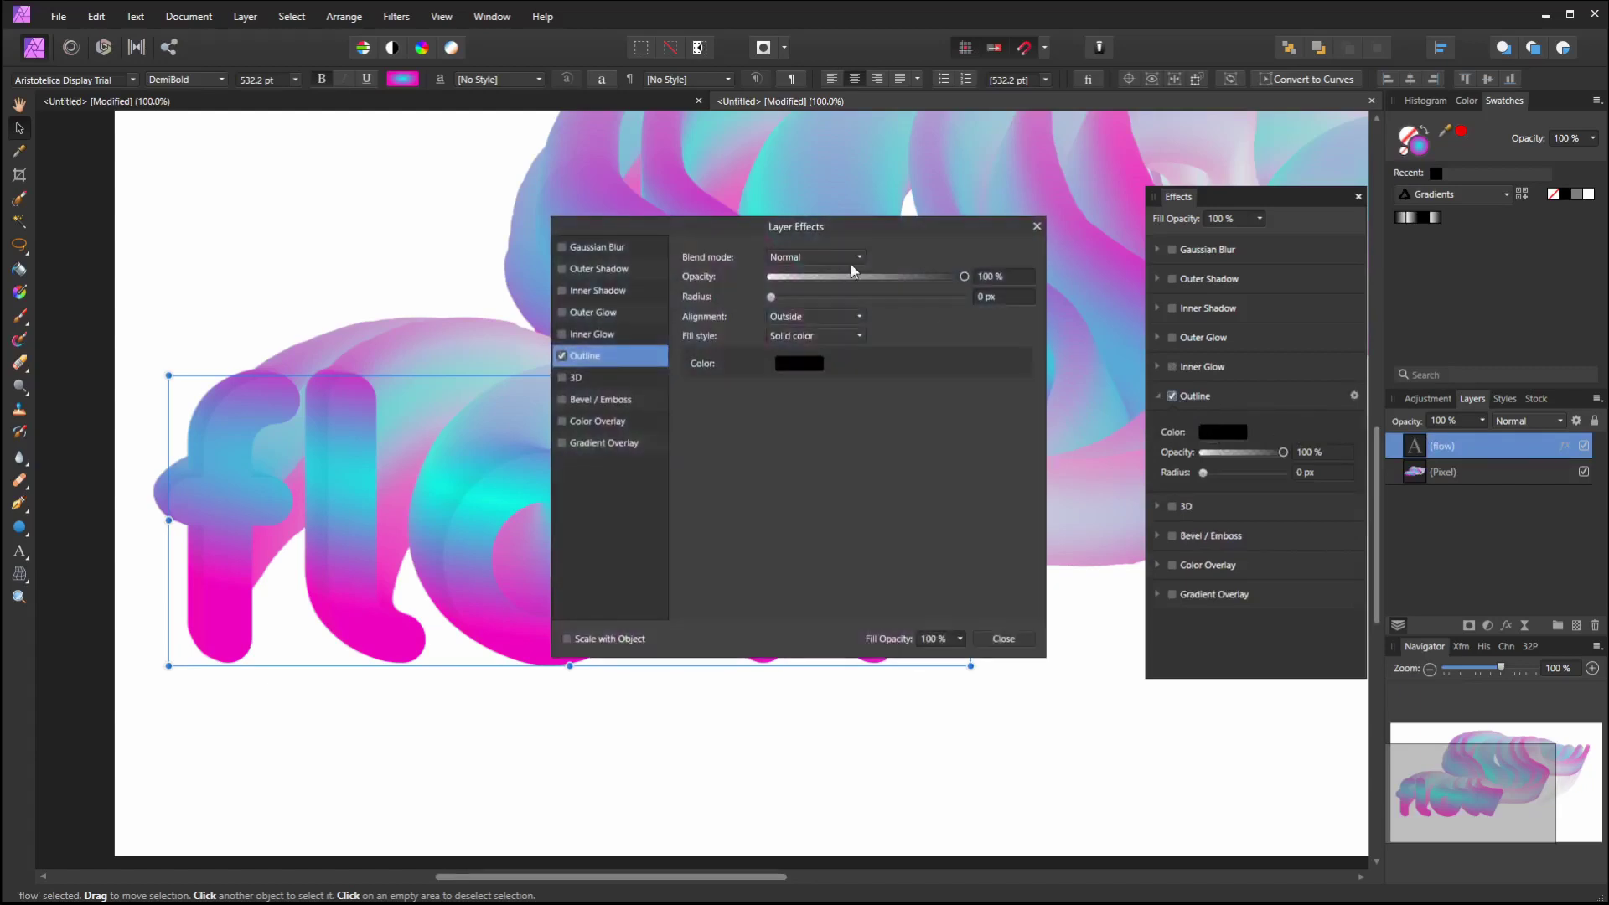
{"action": "left_click_drag", "start_coordinate": [830, 231], "coordinate": [1290, 205]}
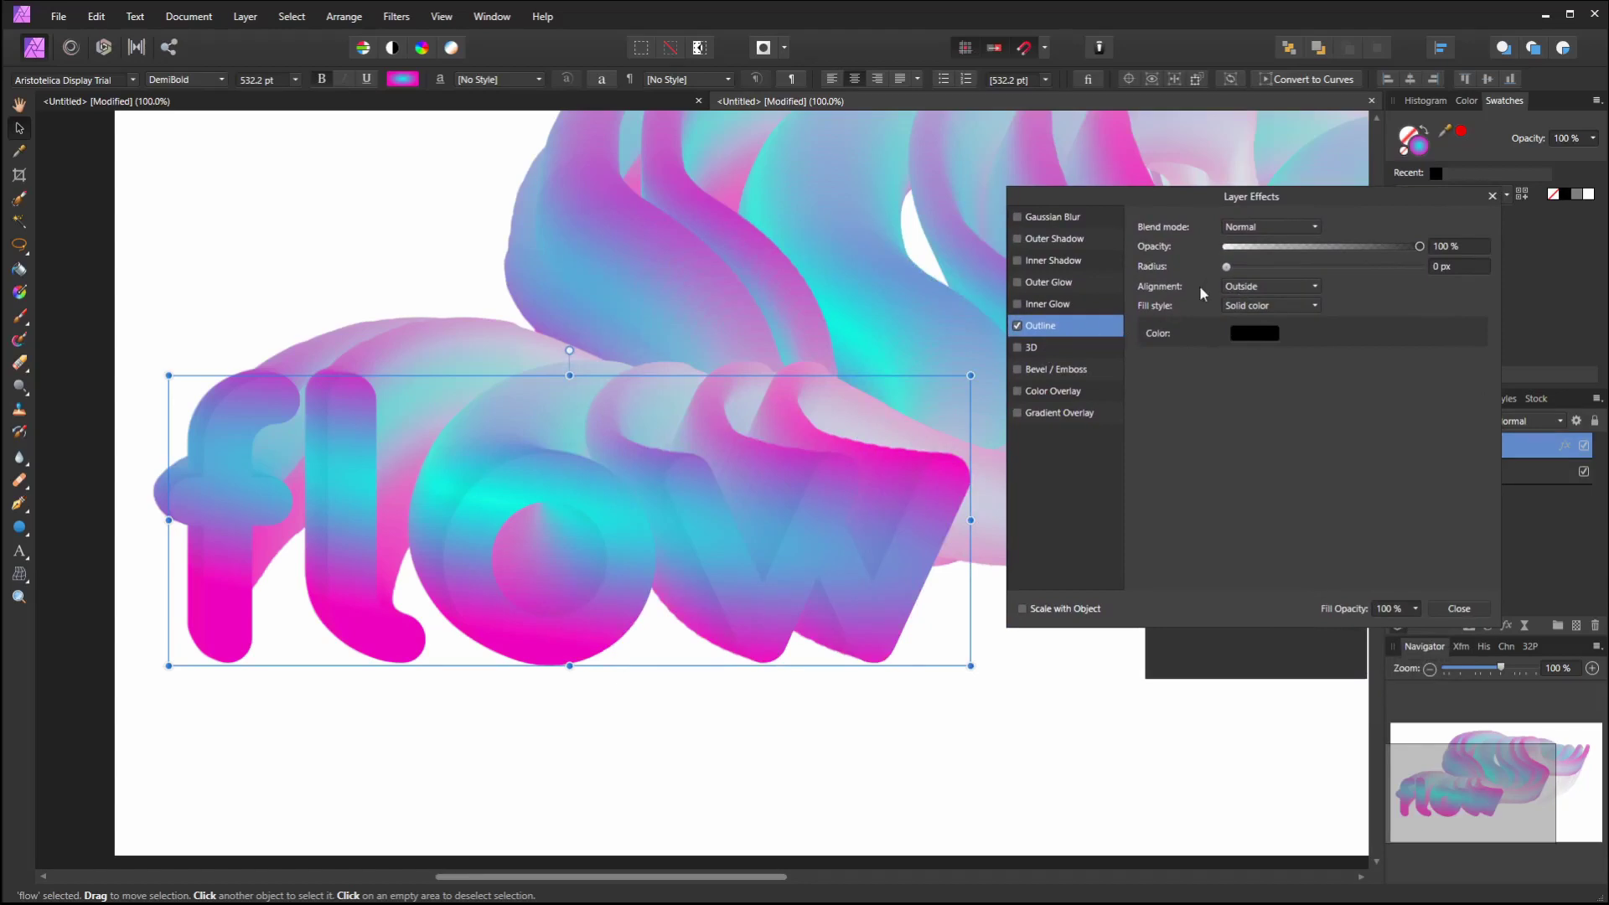
{"action": "left_click_drag", "start_coordinate": [1227, 268], "coordinate": [1306, 276]}
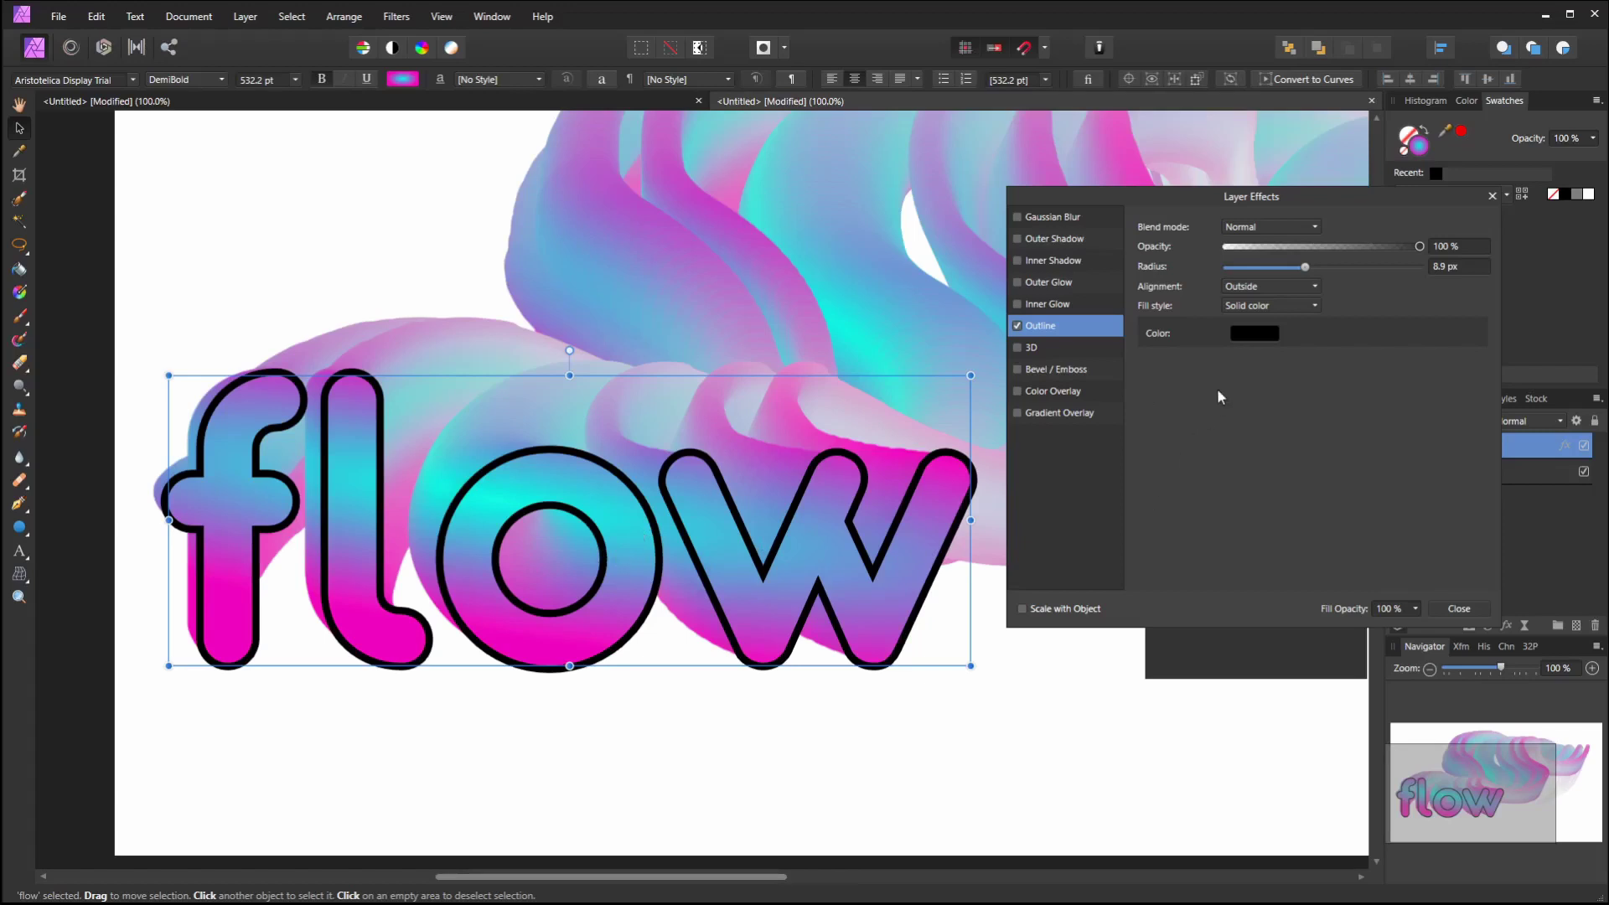
Switch the outline's fill style to a linear Gradient and set its angle to 270°
{"action": "left_click", "coordinate": [1305, 308]}
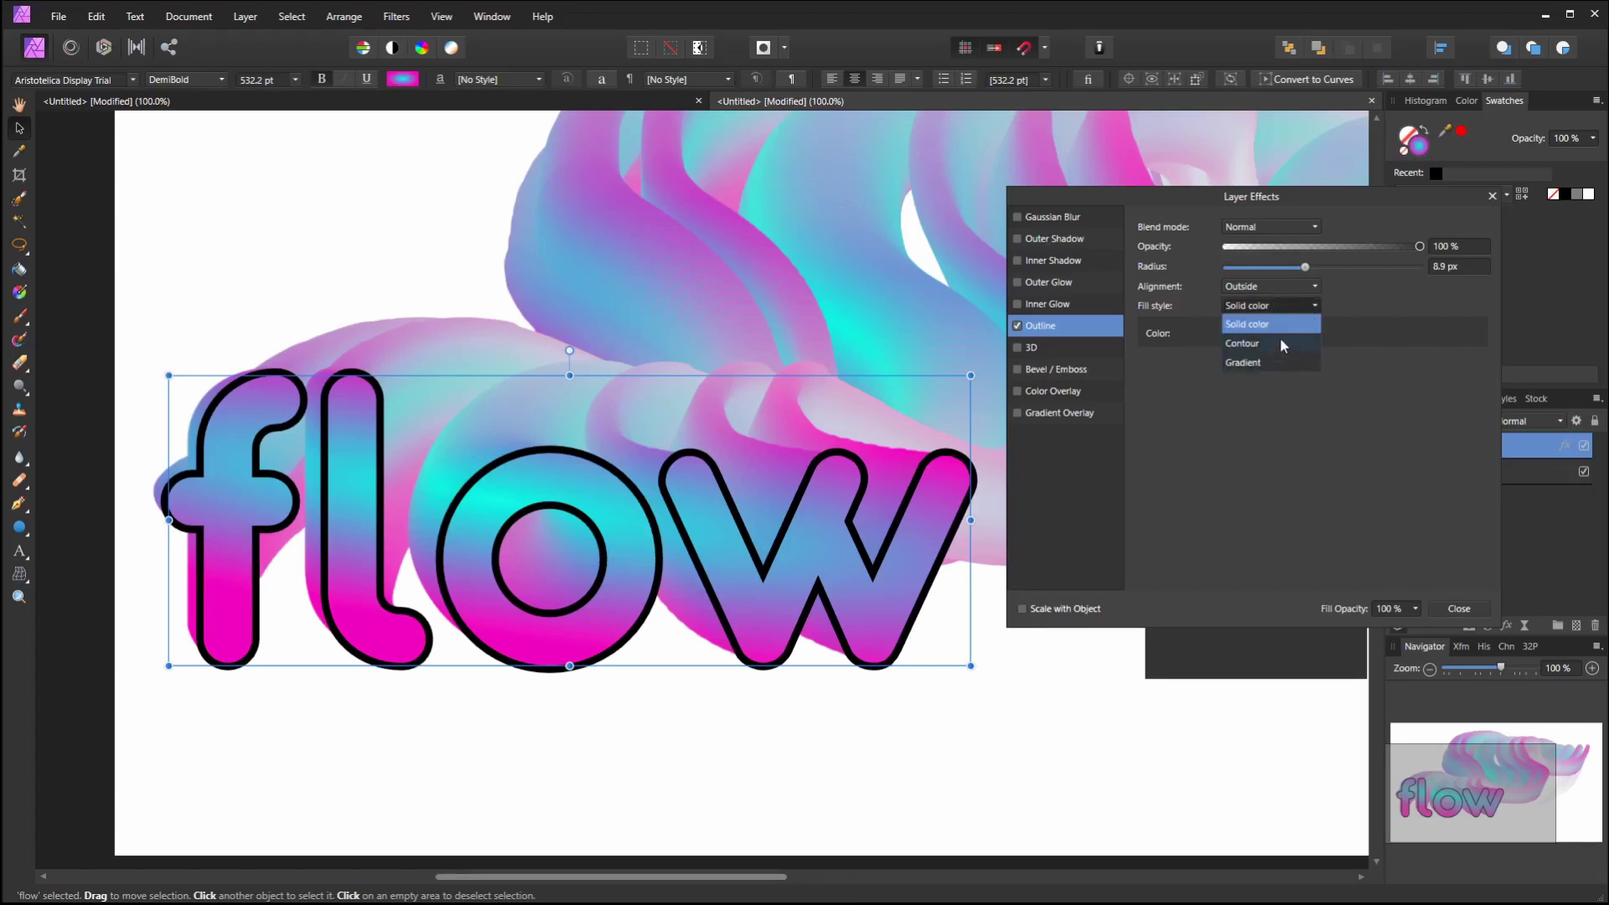
{"action": "left_click", "coordinate": [1282, 362]}
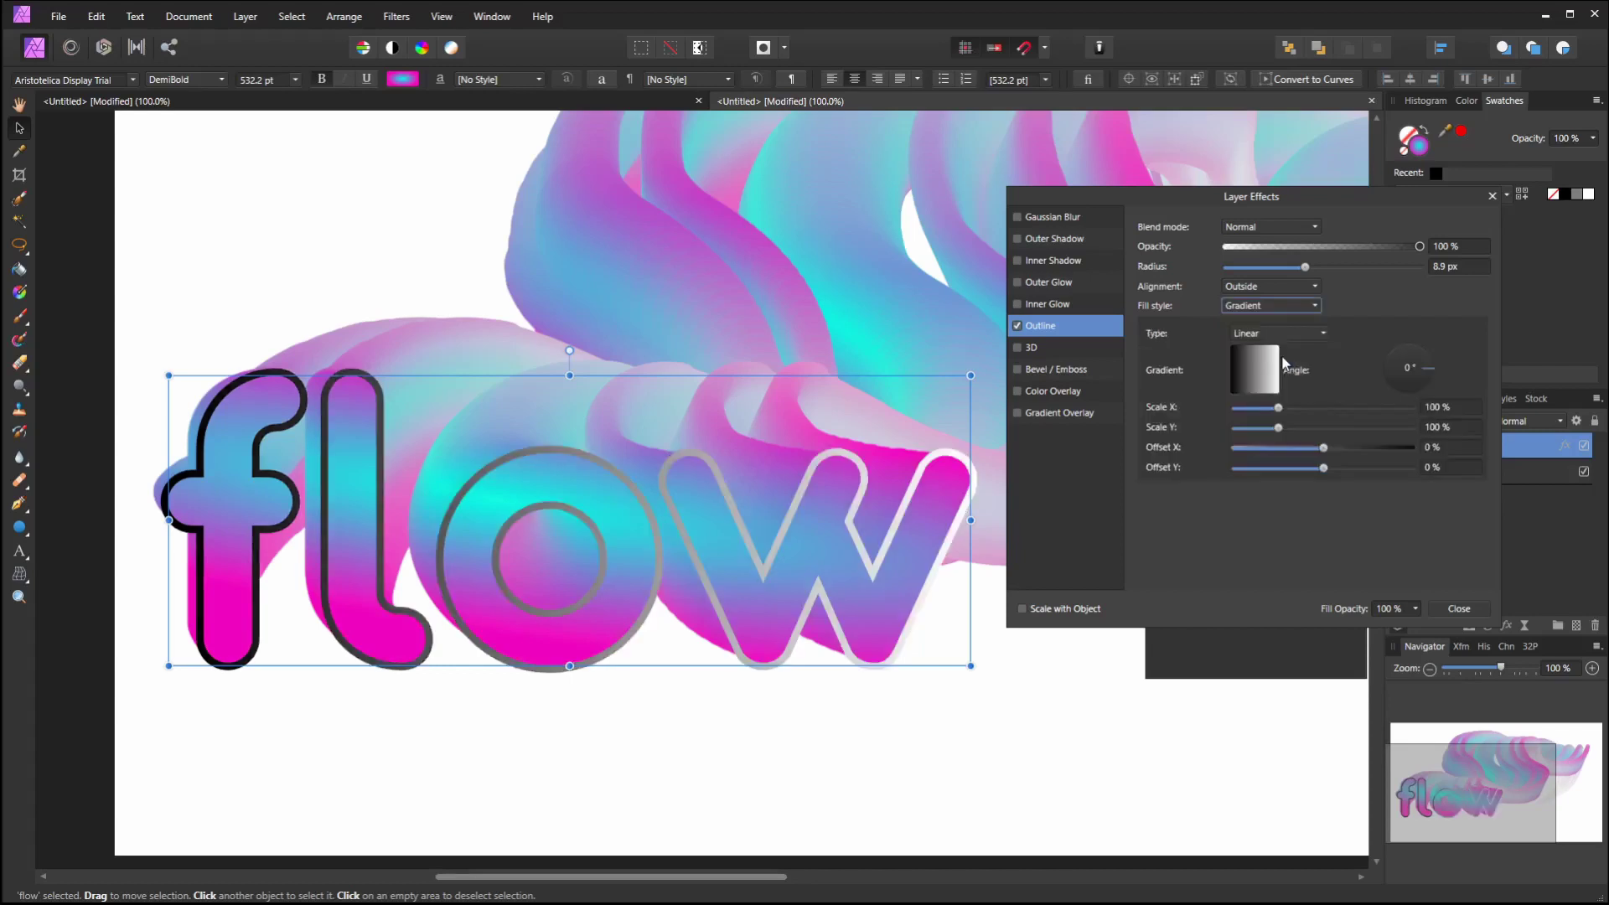
{"action": "left_click_drag", "start_coordinate": [1418, 375], "coordinate": [1410, 386]}
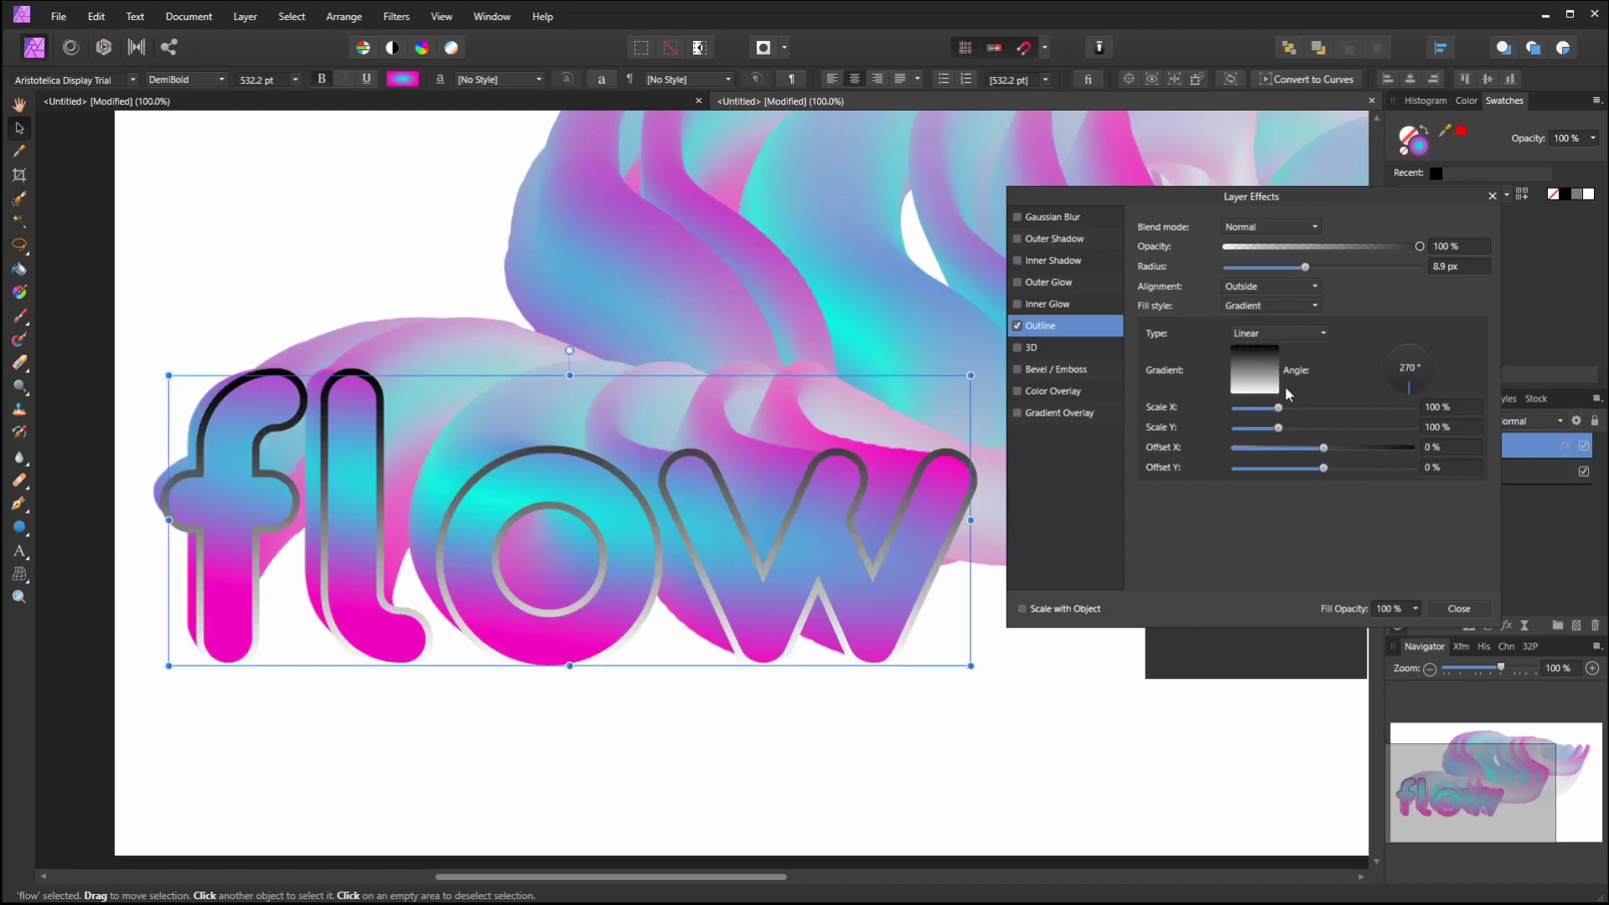
Recolor the outline gradient's first stop from black to bright cyan
{"action": "left_click", "coordinate": [1263, 389]}
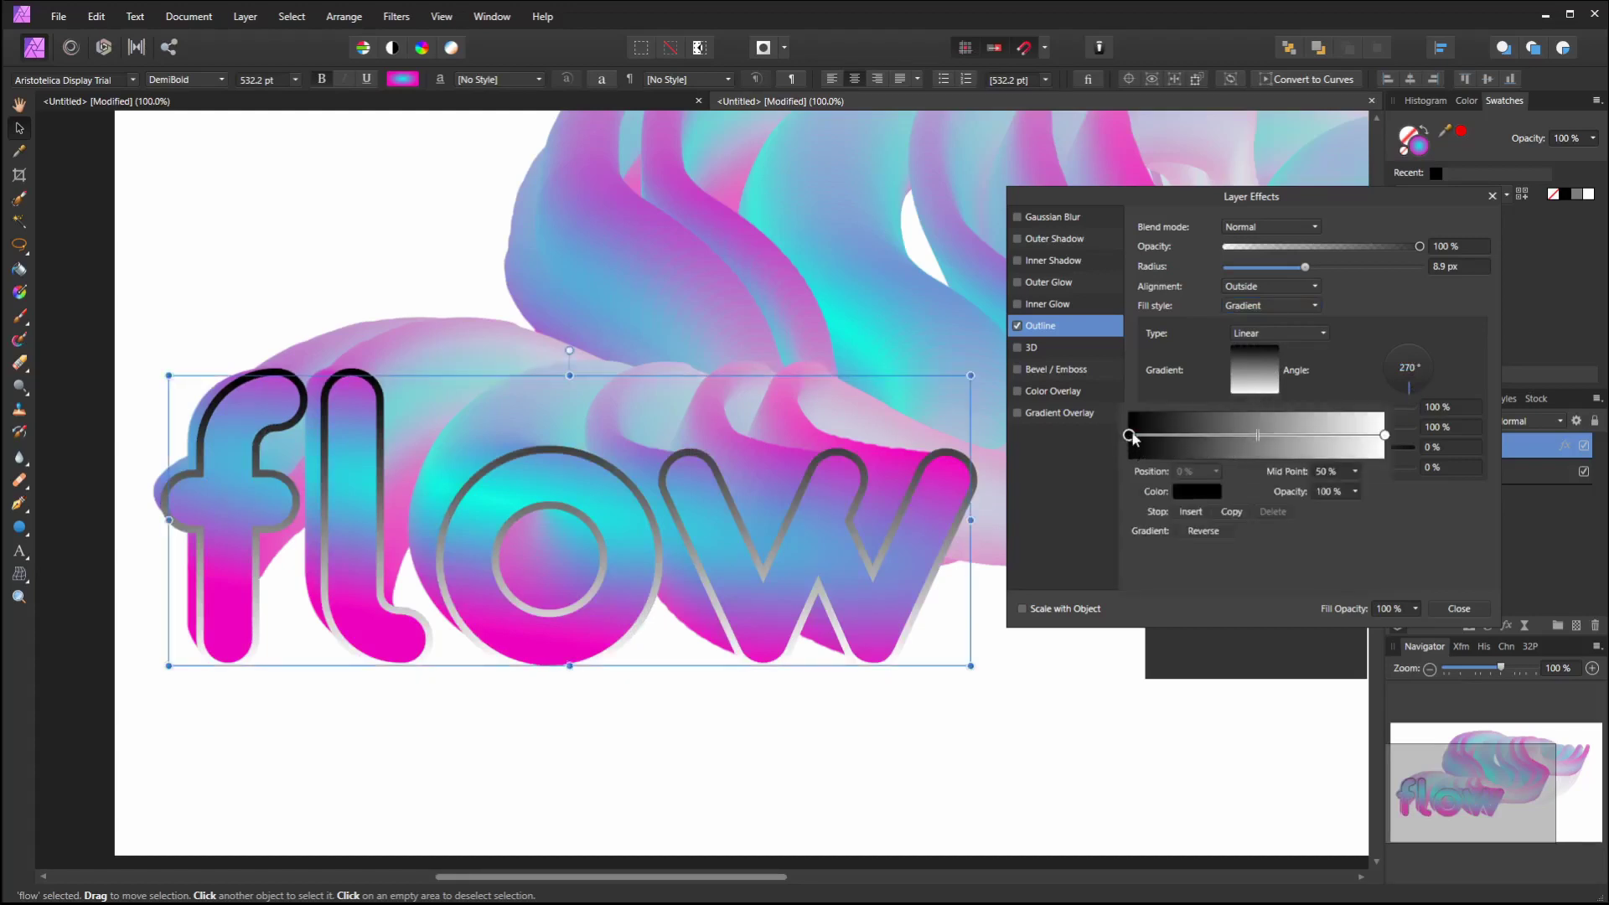
{"action": "left_click", "coordinate": [1194, 491]}
{"action": "left_click_drag", "start_coordinate": [1173, 563], "coordinate": [1135, 605]}
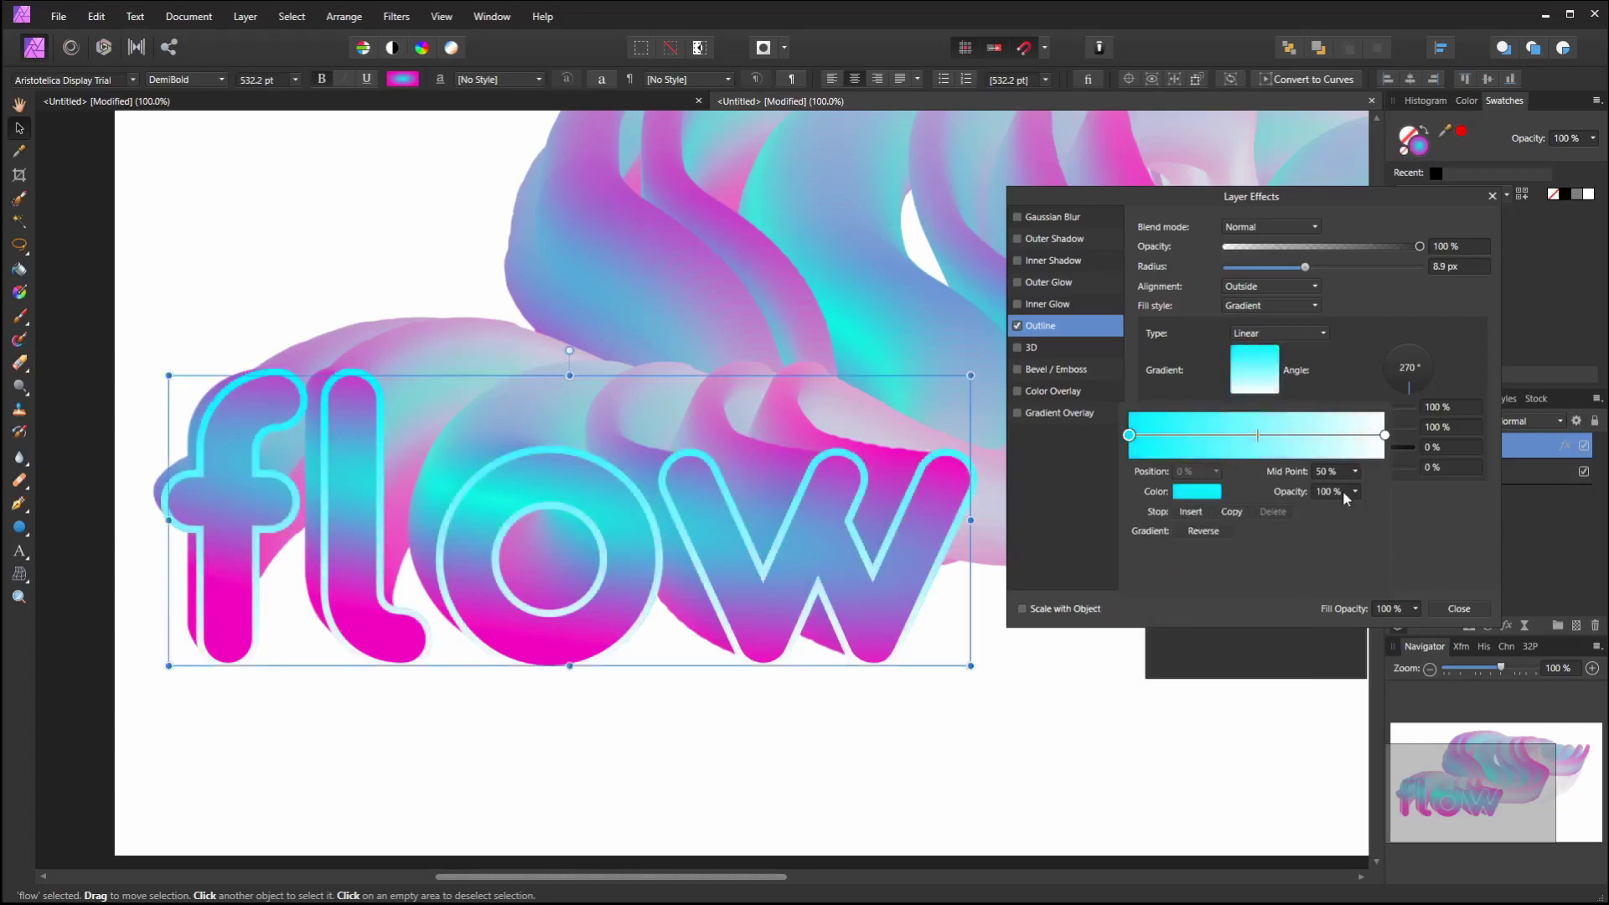
Sample the text's magenta for the outline gradient's last stop, lighten it to H 315, S 100, L 80, and close the effect settings
{"action": "left_click", "coordinate": [1385, 435]}
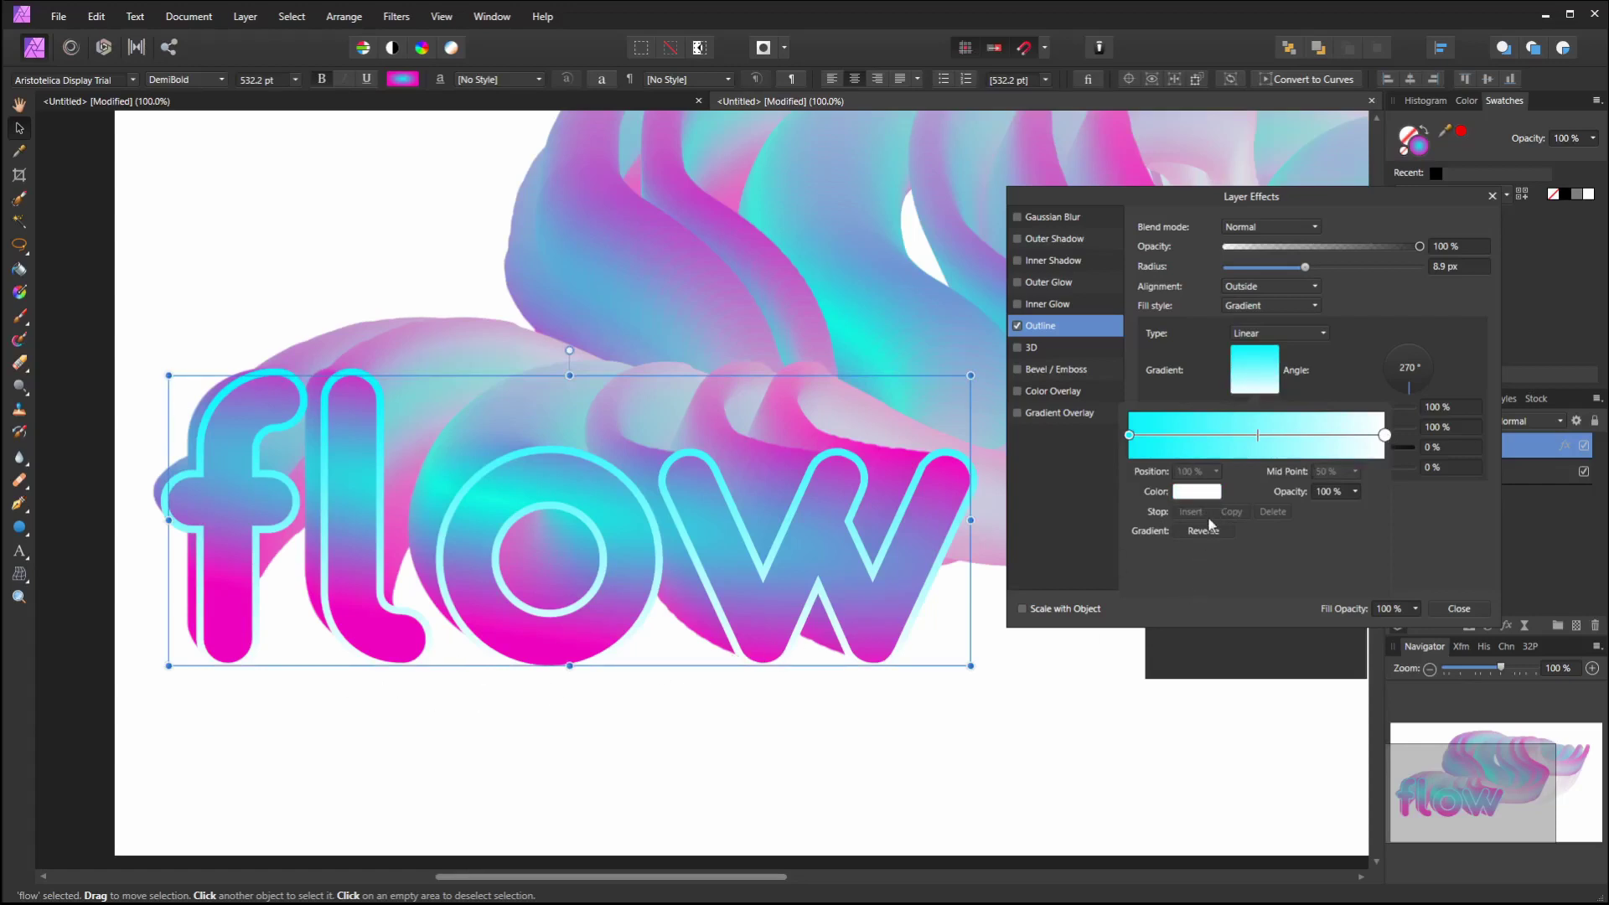
{"action": "left_click", "coordinate": [1213, 492]}
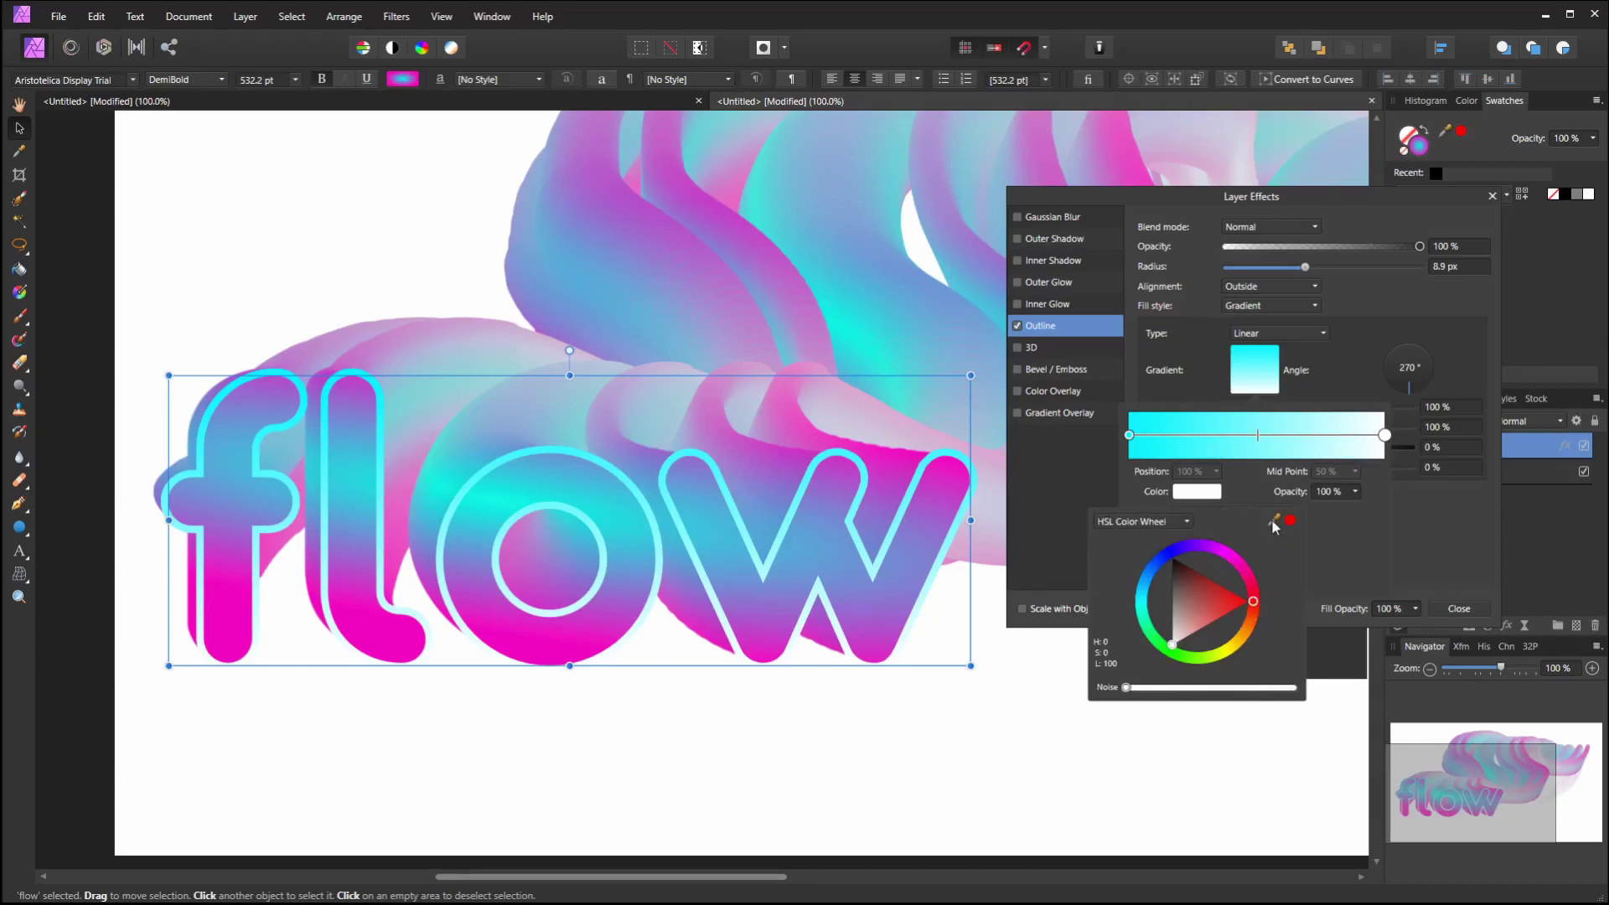
{"action": "left_click_drag", "start_coordinate": [1271, 519], "coordinate": [551, 648]}
{"action": "left_click", "coordinate": [1291, 522]}
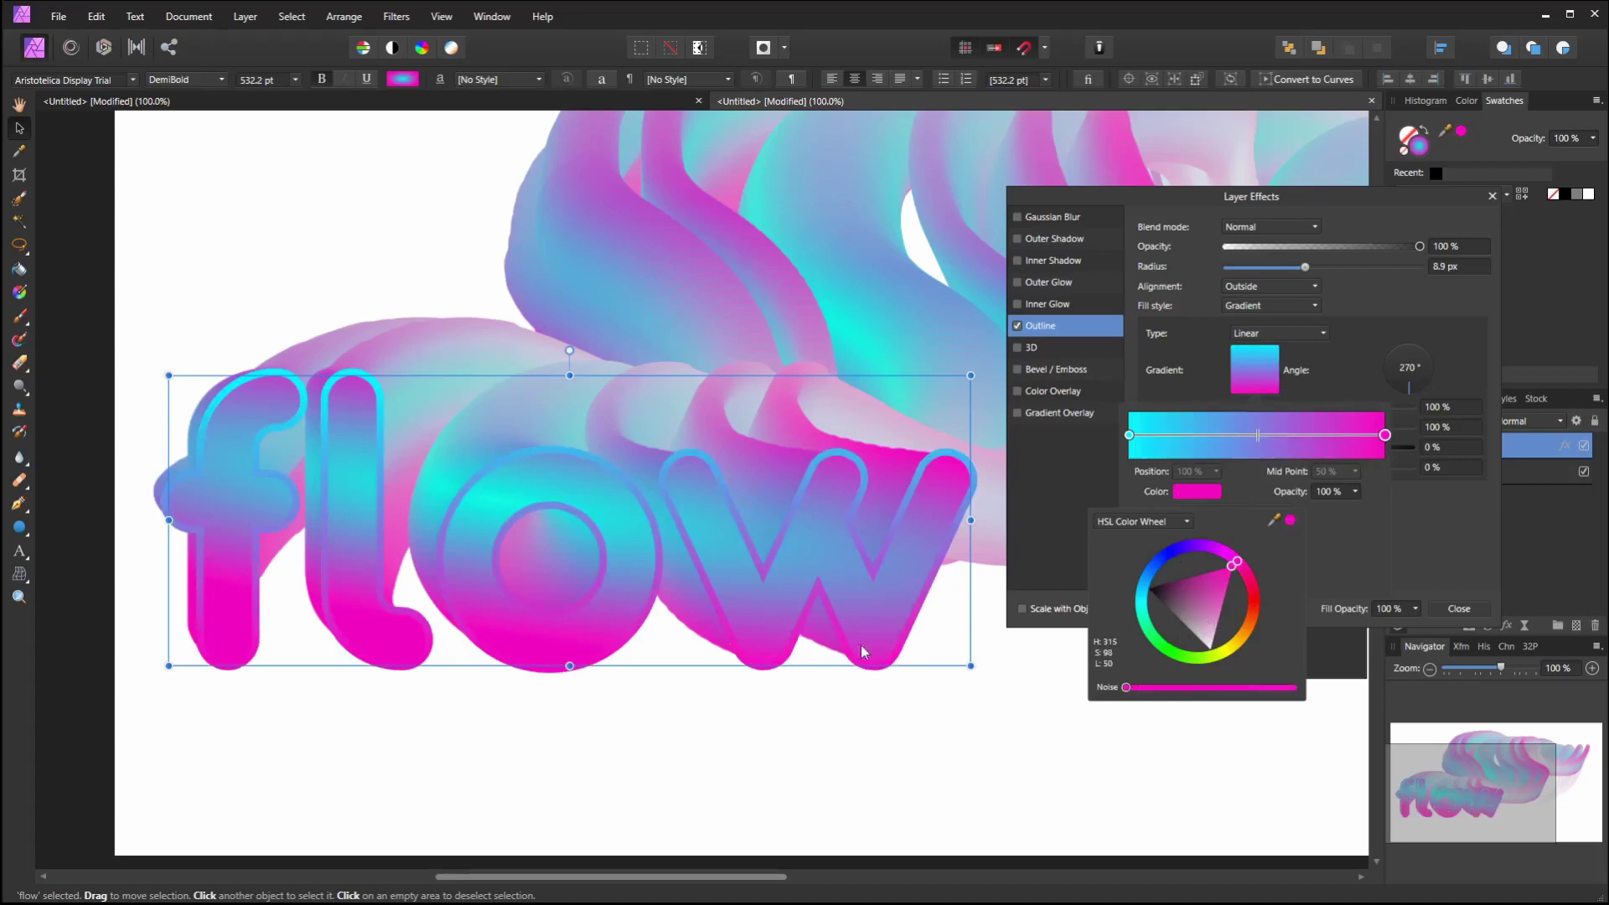
{"action": "left_click_drag", "start_coordinate": [1239, 584], "coordinate": [1237, 637]}
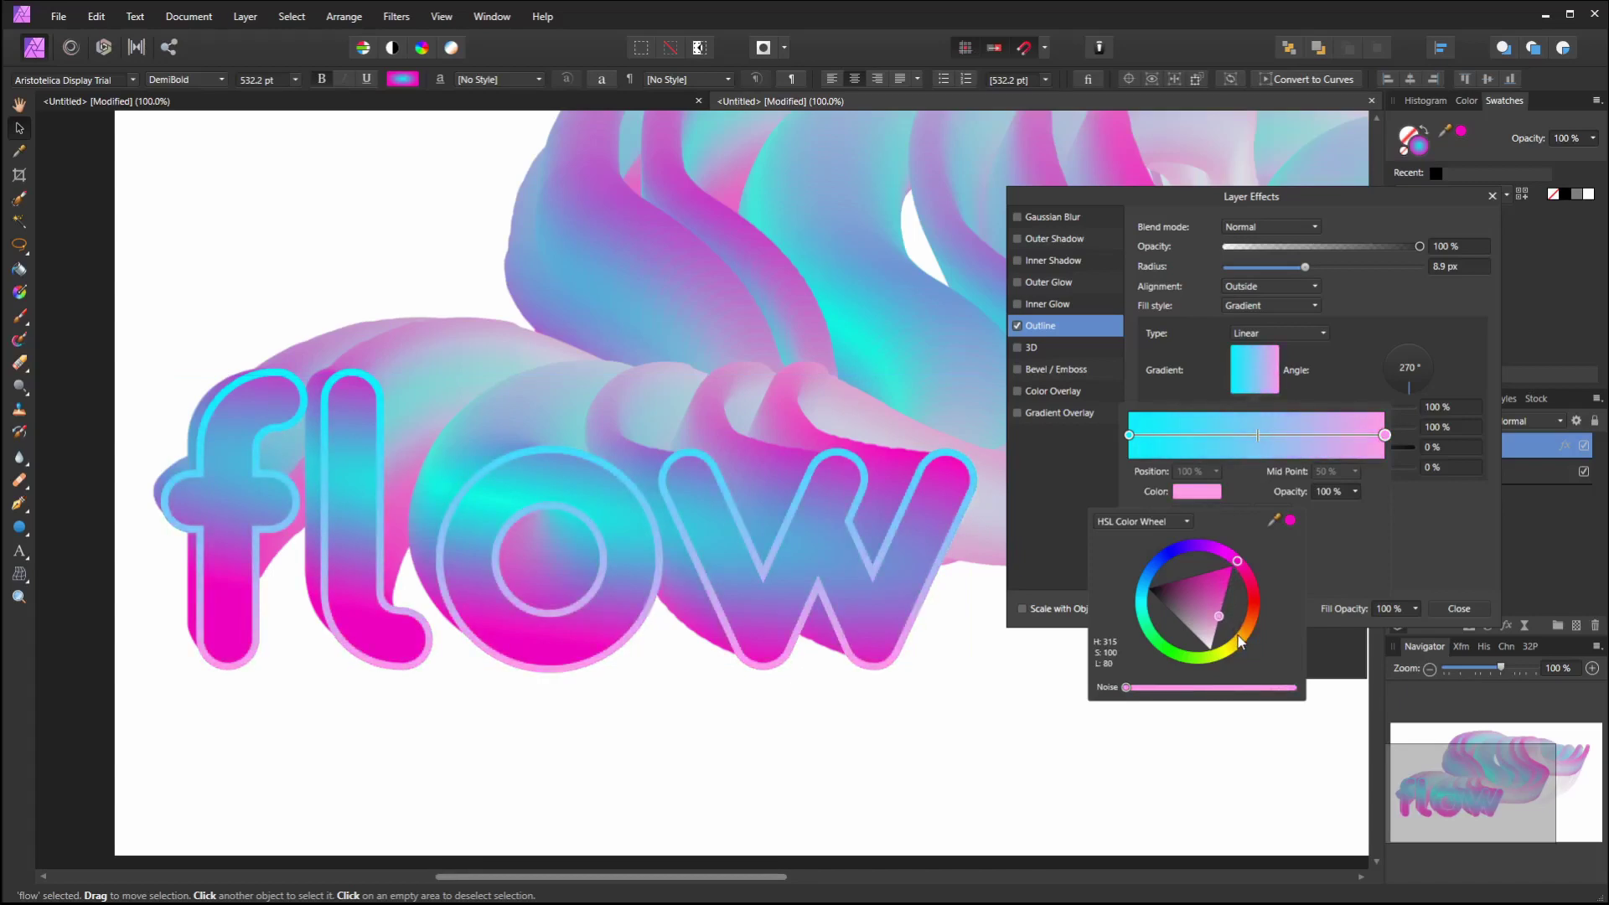
{"action": "left_click", "coordinate": [998, 735]}
{"action": "left_click", "coordinate": [999, 735]}
{"action": "left_click", "coordinate": [1492, 197]}
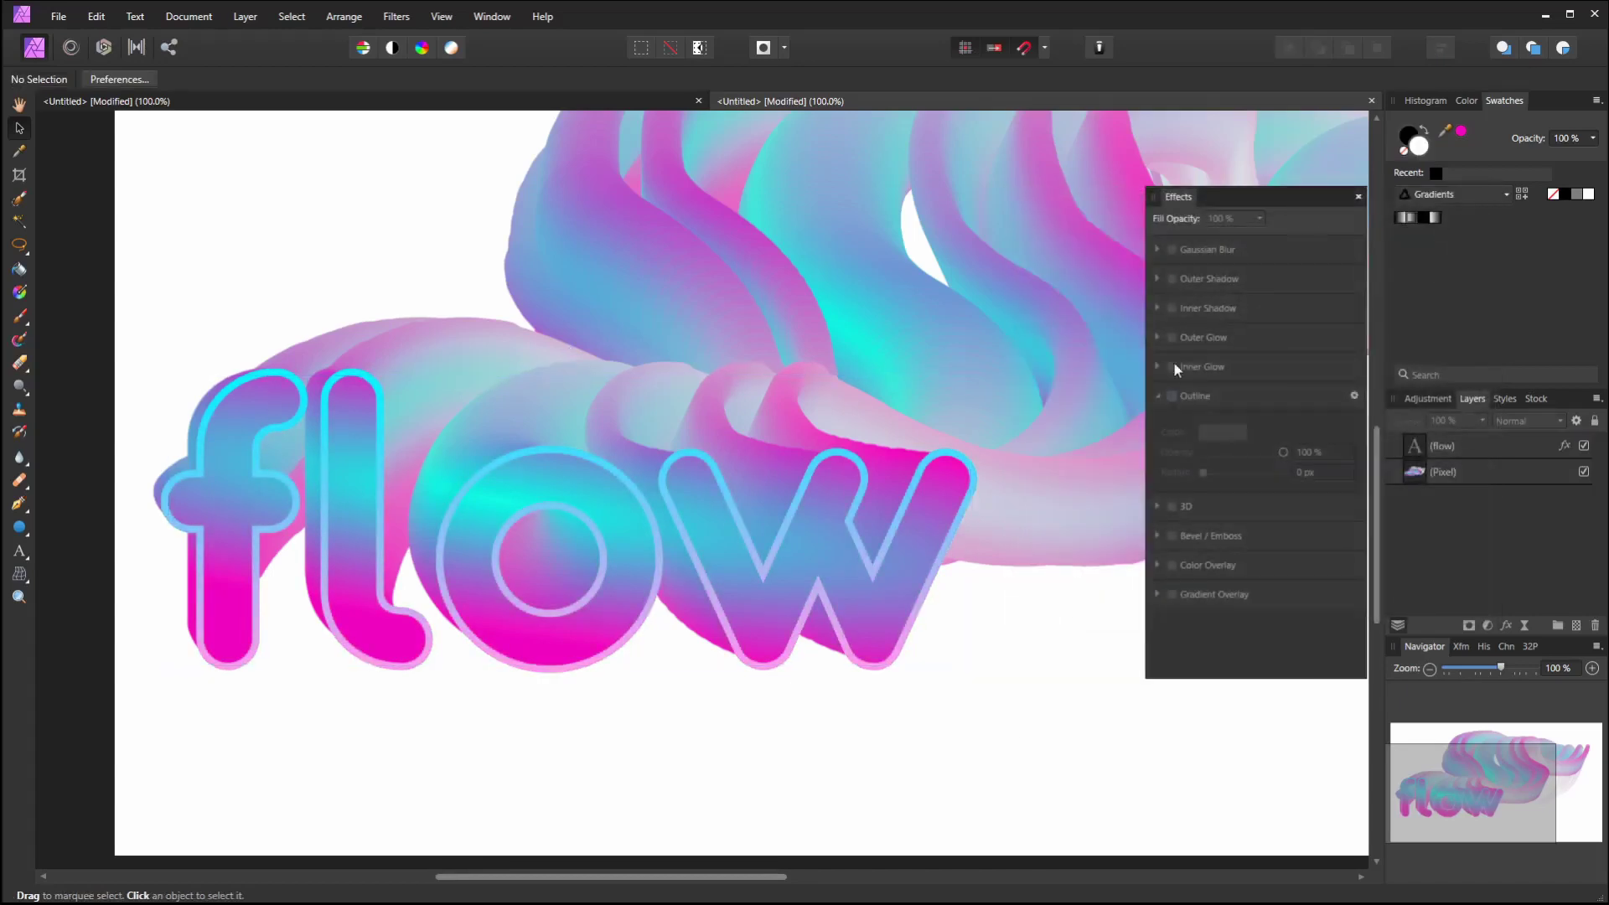
Close the floating effects list and examine the outlined text and painted stroke, up close and as a whole page
{"action": "scroll", "coordinate": [1033, 422], "scroll_direction": "down", "scroll_amount": 2}
{"action": "left_click_drag", "start_coordinate": [933, 451], "coordinate": [446, 479]}
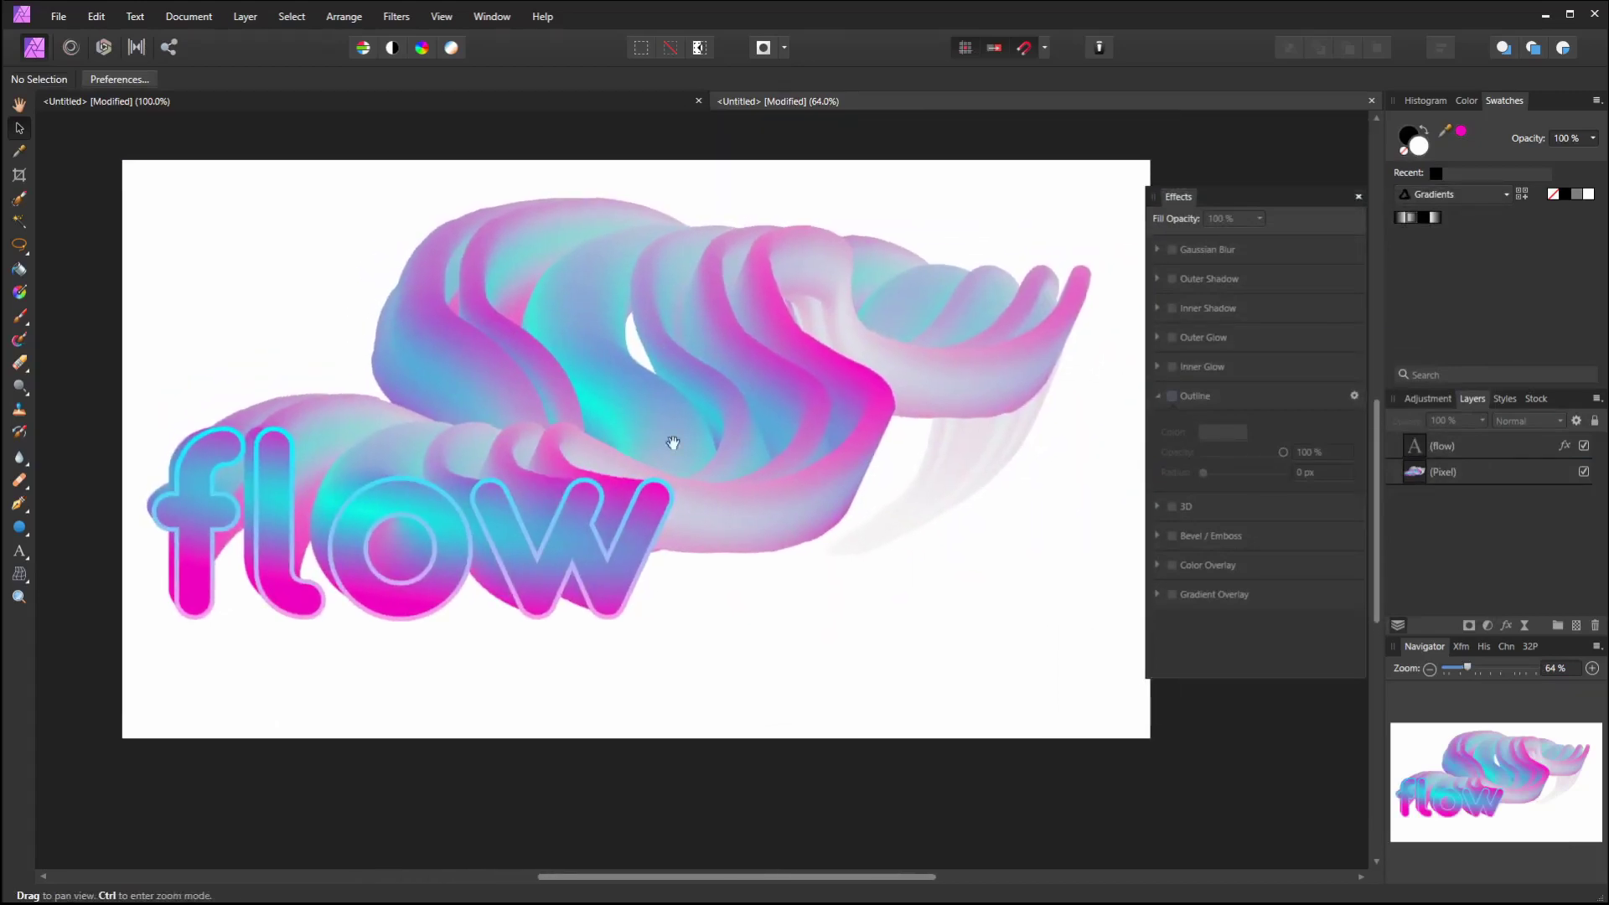
{"action": "left_click", "coordinate": [1359, 196]}
{"action": "key", "text": "ctrl+1"}
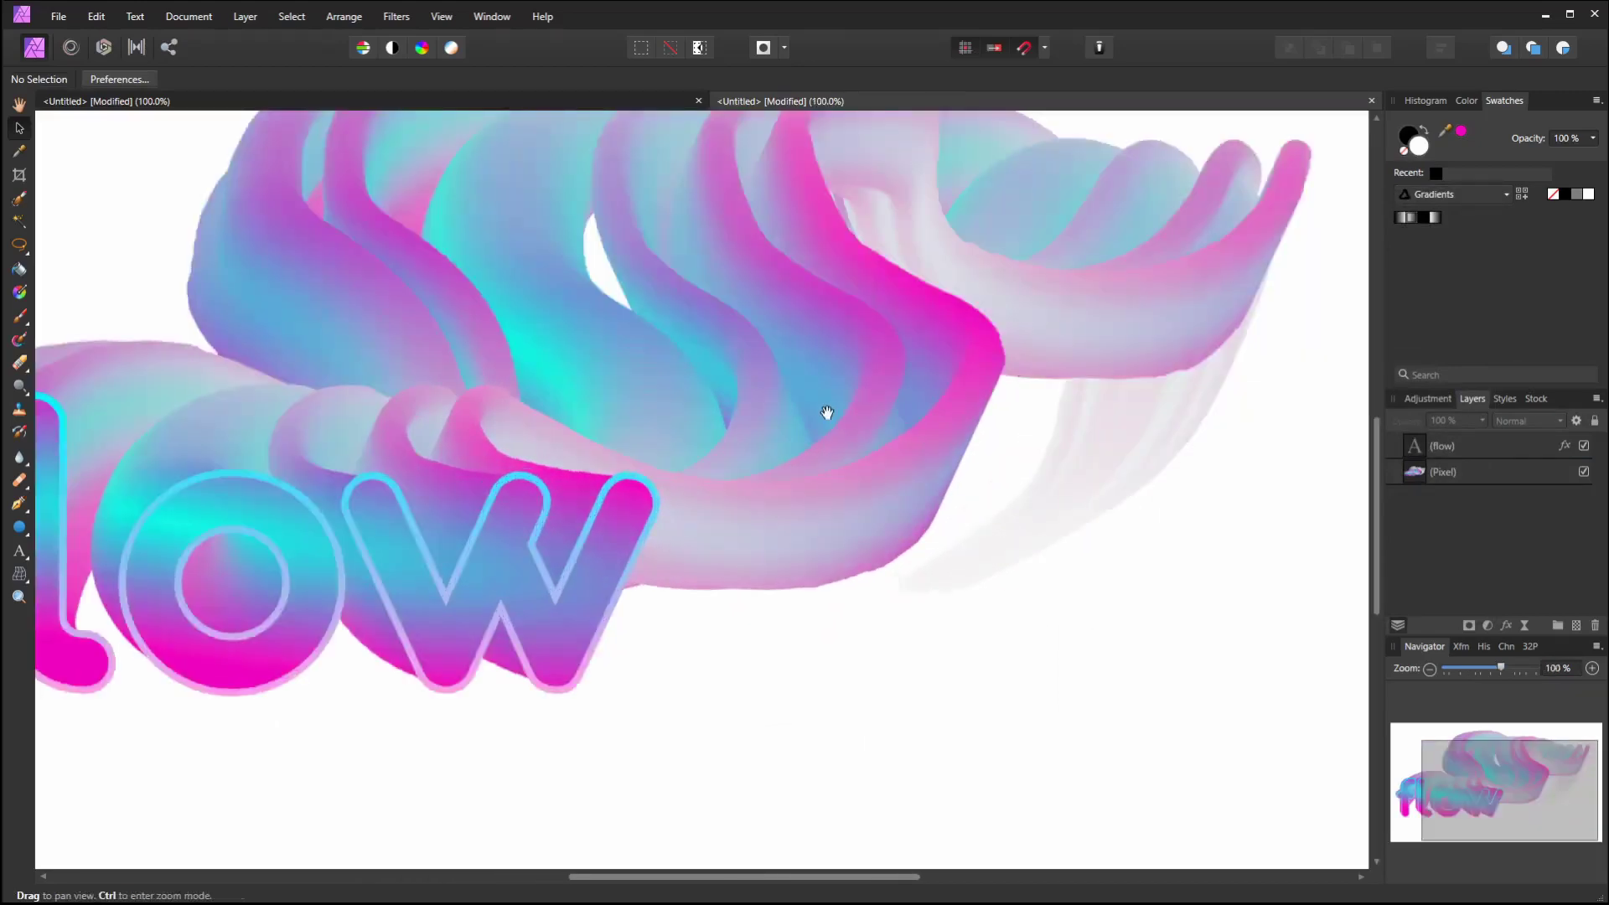
{"action": "left_click_drag", "start_coordinate": [823, 414], "coordinate": [884, 549]}
{"action": "key", "text": "ctrl+0"}
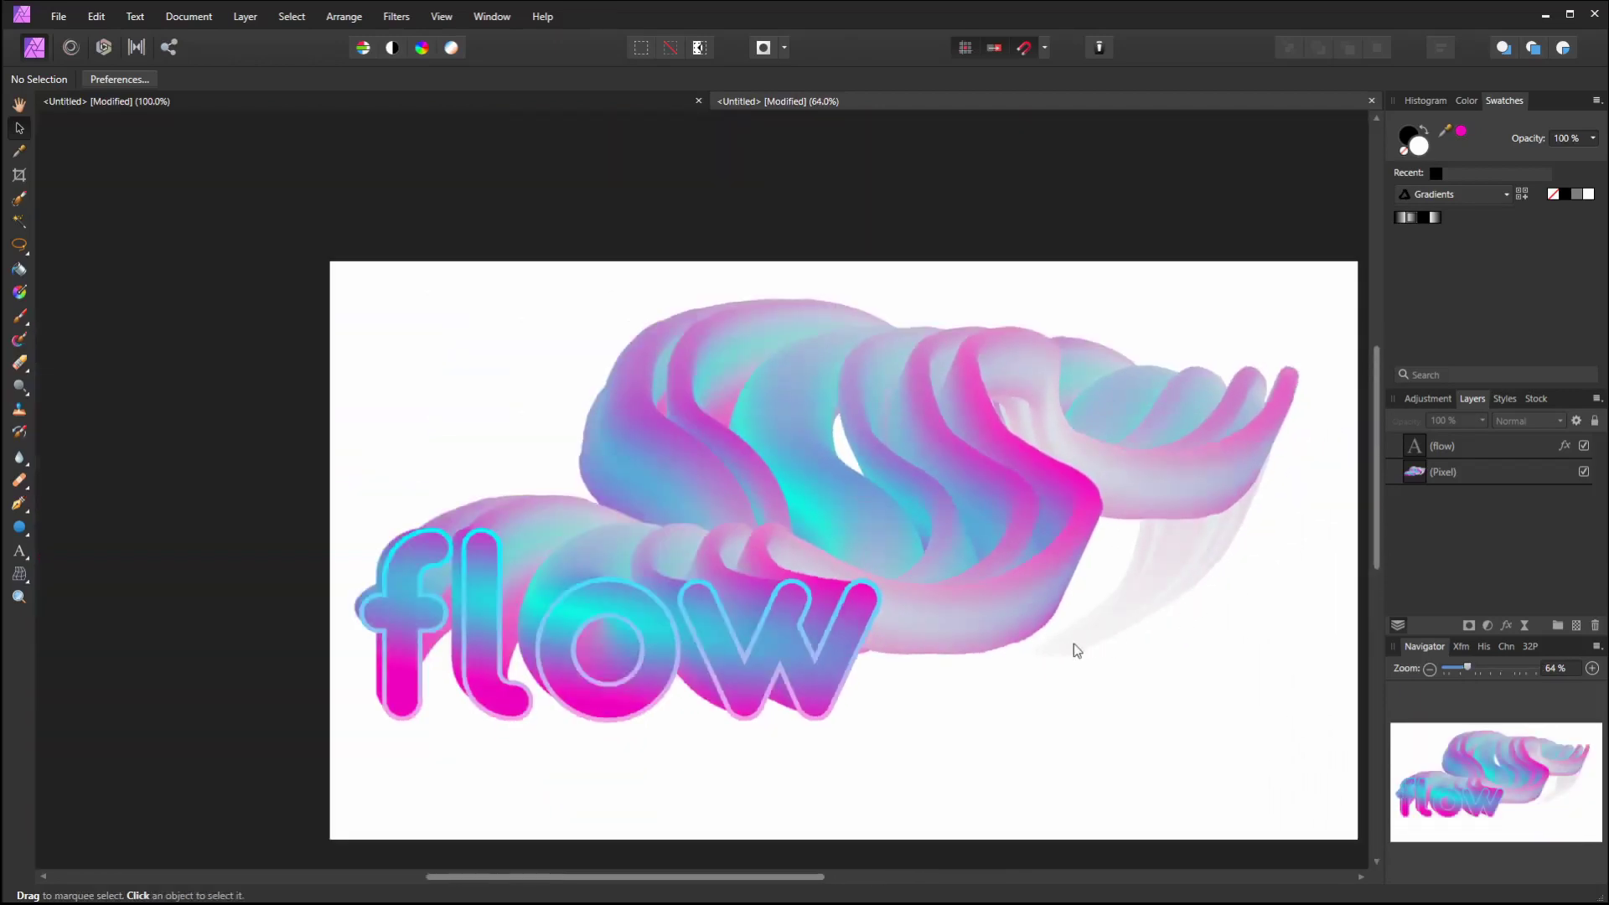
{"action": "left_click_drag", "start_coordinate": [880, 506], "coordinate": [858, 471]}
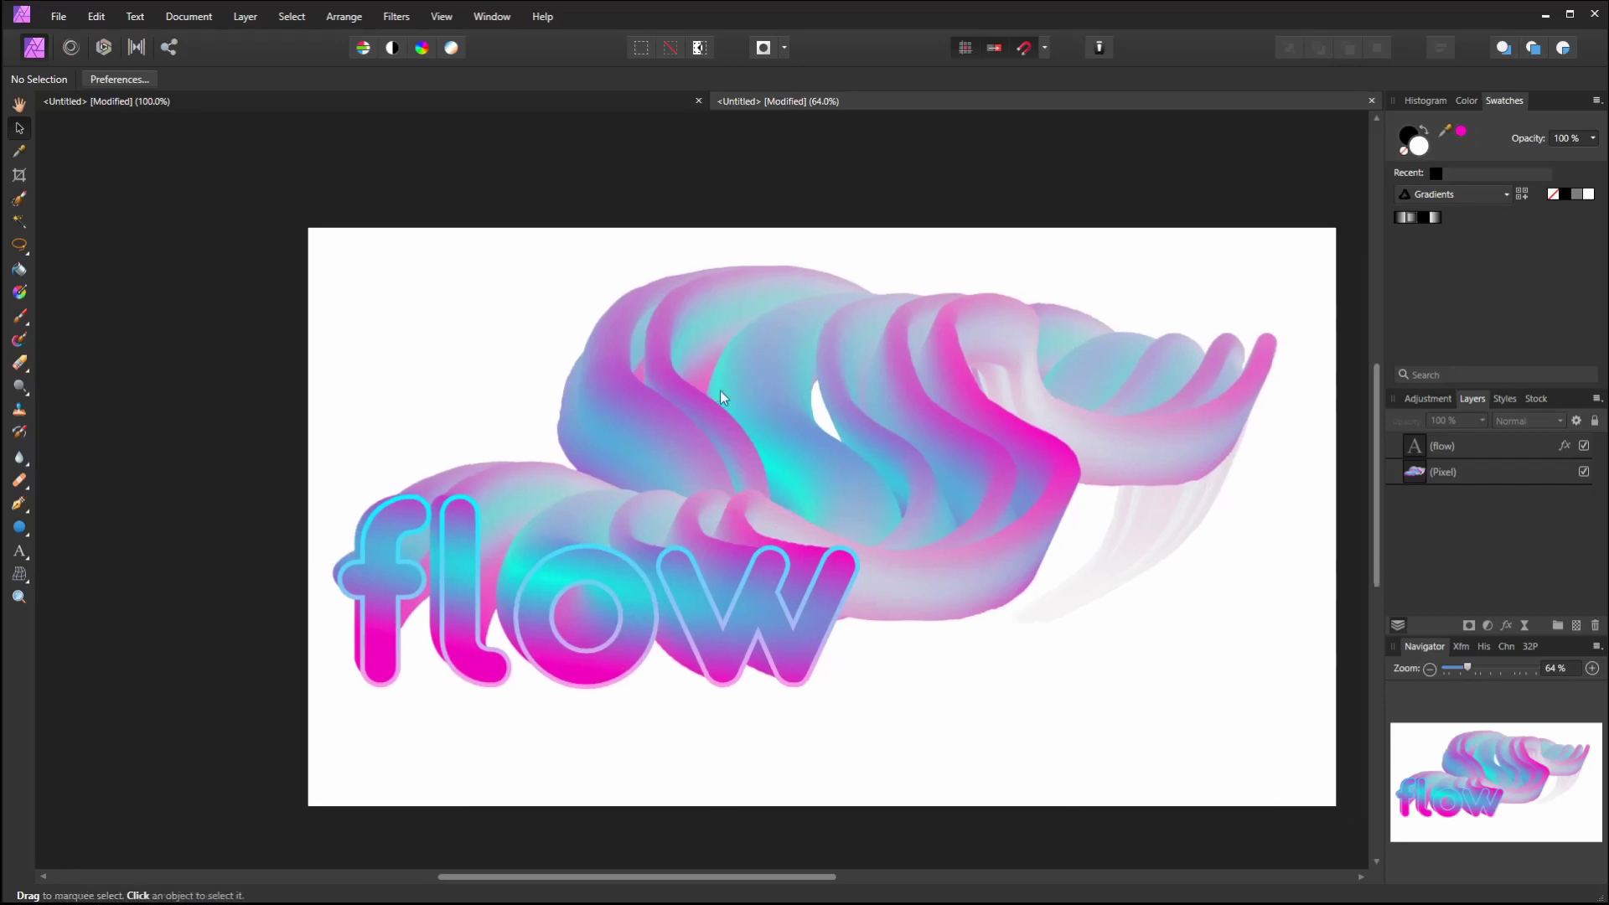